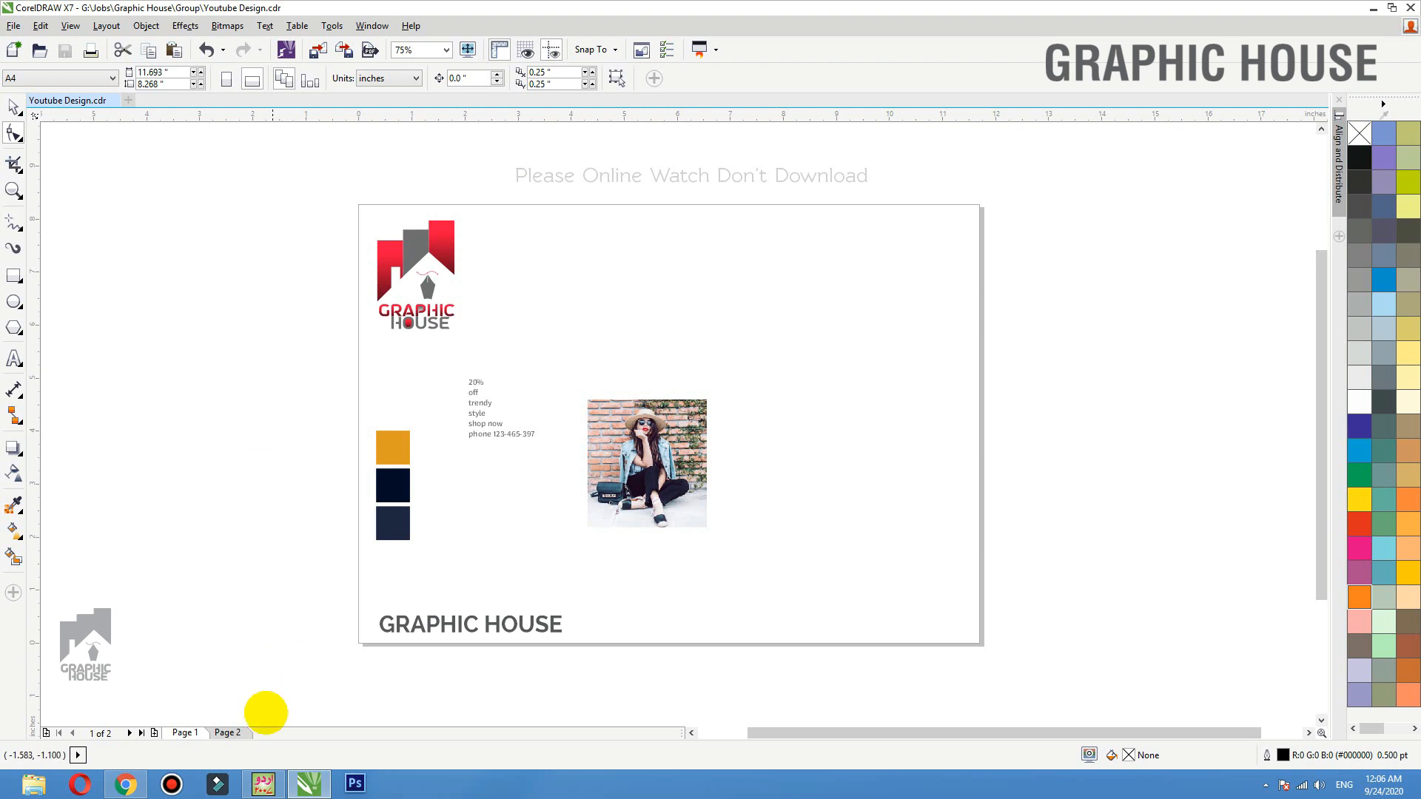
click(228, 732)
click(185, 732)
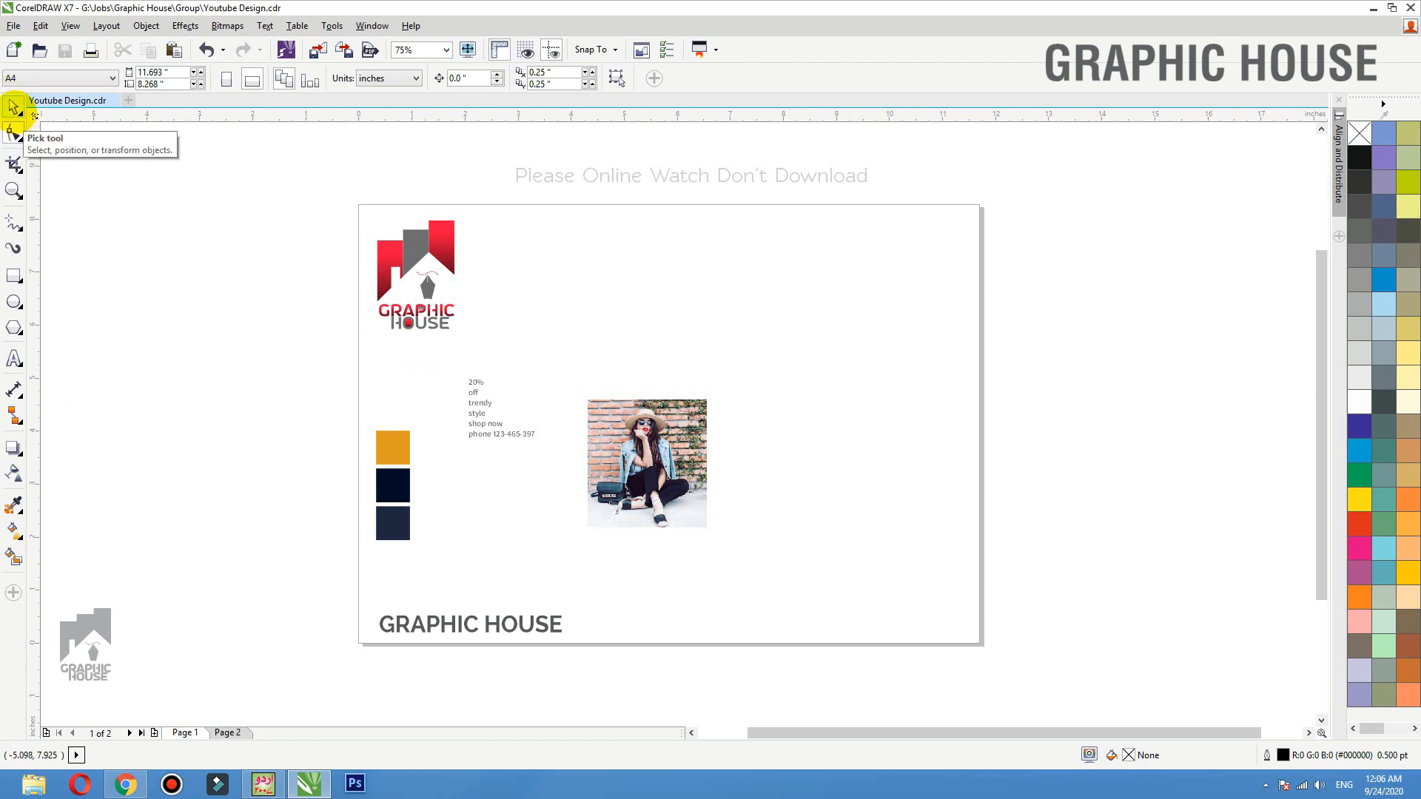
Step: Draw a square about 3.96 inches wide in the middle of the page and move the woman's photo to its right
click(14, 275)
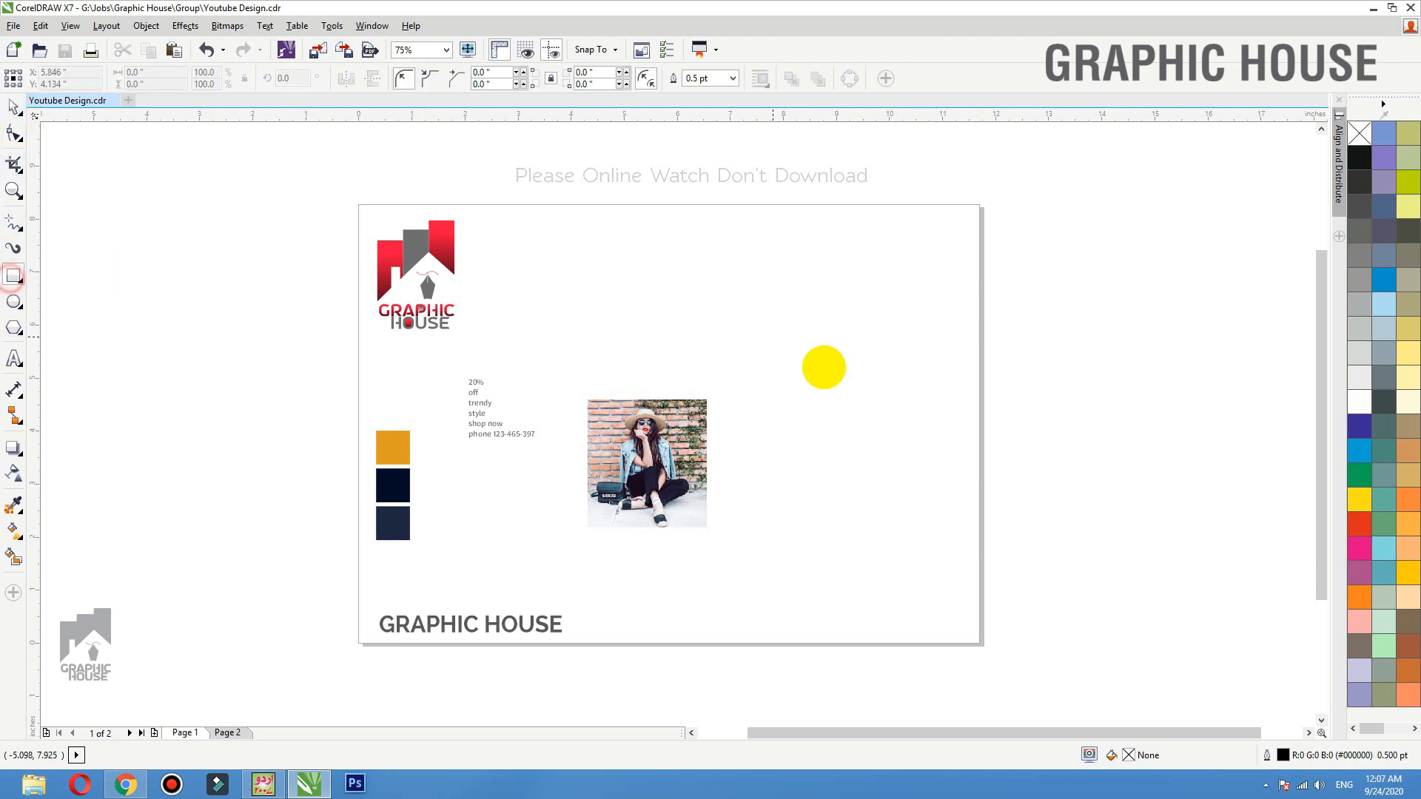
mouse_move(605, 303)
mouse_down()
mouse_move(815, 484)
mouse_move(816, 512)
mouse_up()
click(596, 437)
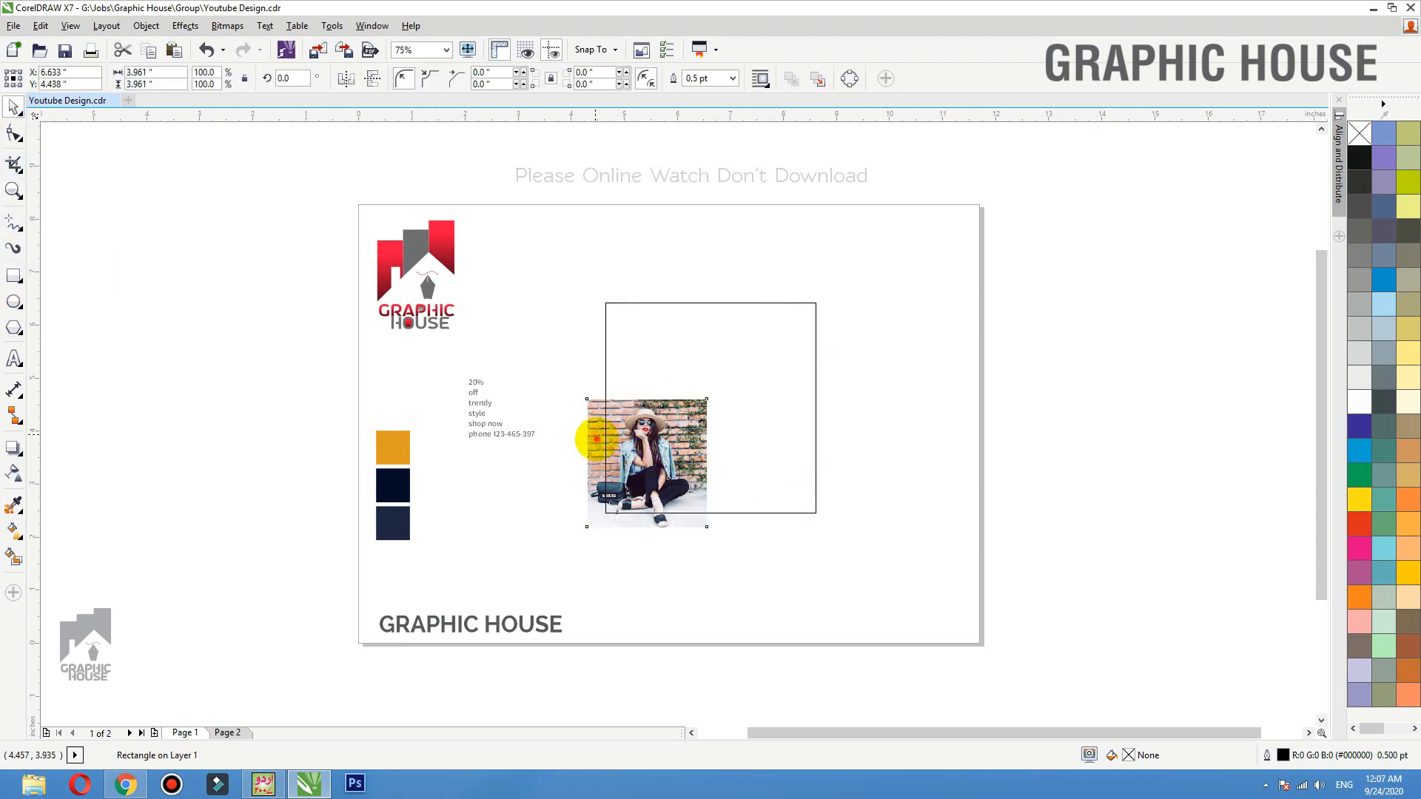
mouse_move(597, 437)
mouse_down()
mouse_move(874, 355)
mouse_move(838, 373)
mouse_up()
key(F2)
drag(1006, 248, 258, 679)
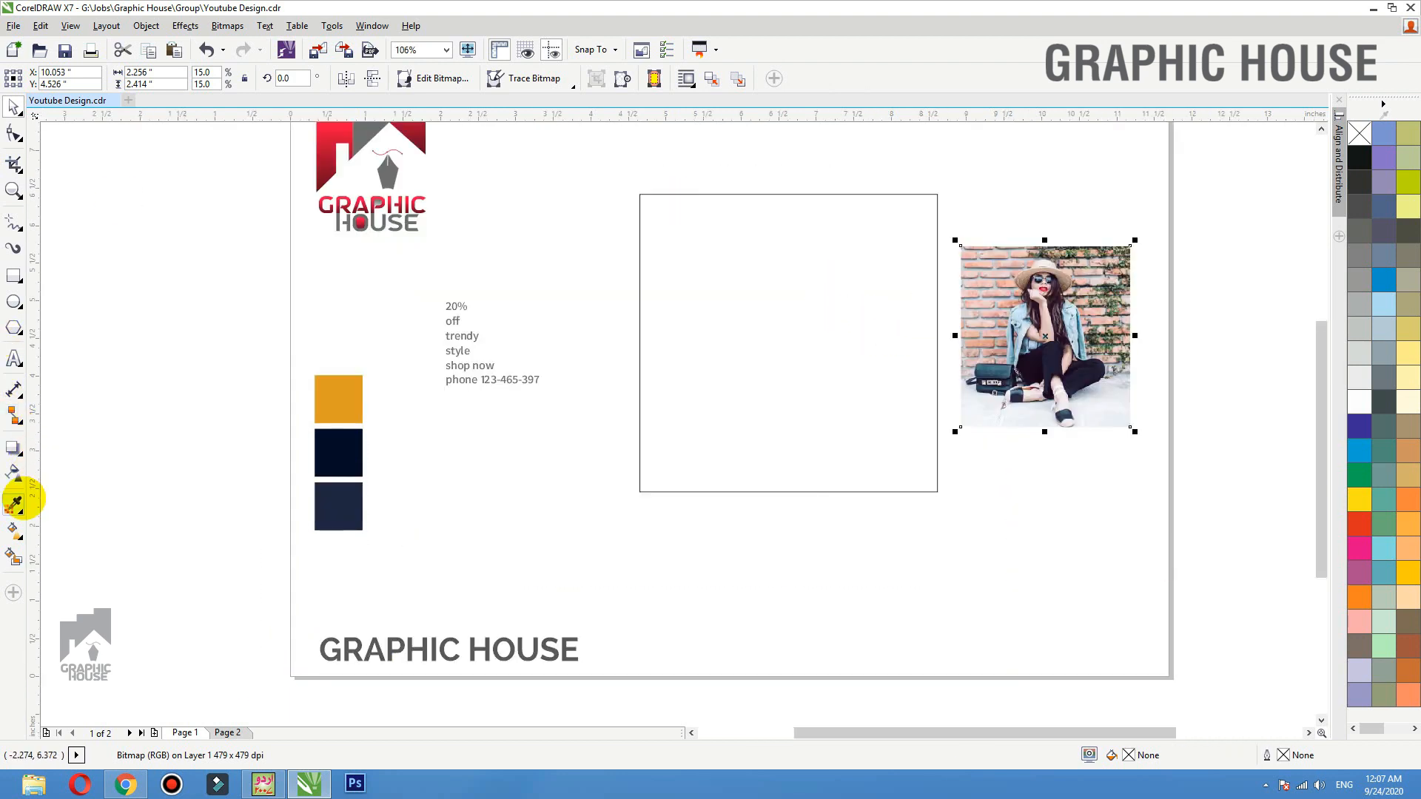
Step: Fill the square with the dark navy colour of the middle swatch, shift it slightly and remove its outline
click(13, 505)
click(345, 456)
click(663, 384)
key(space)
drag(723, 372, 709, 380)
right_click(1360, 133)
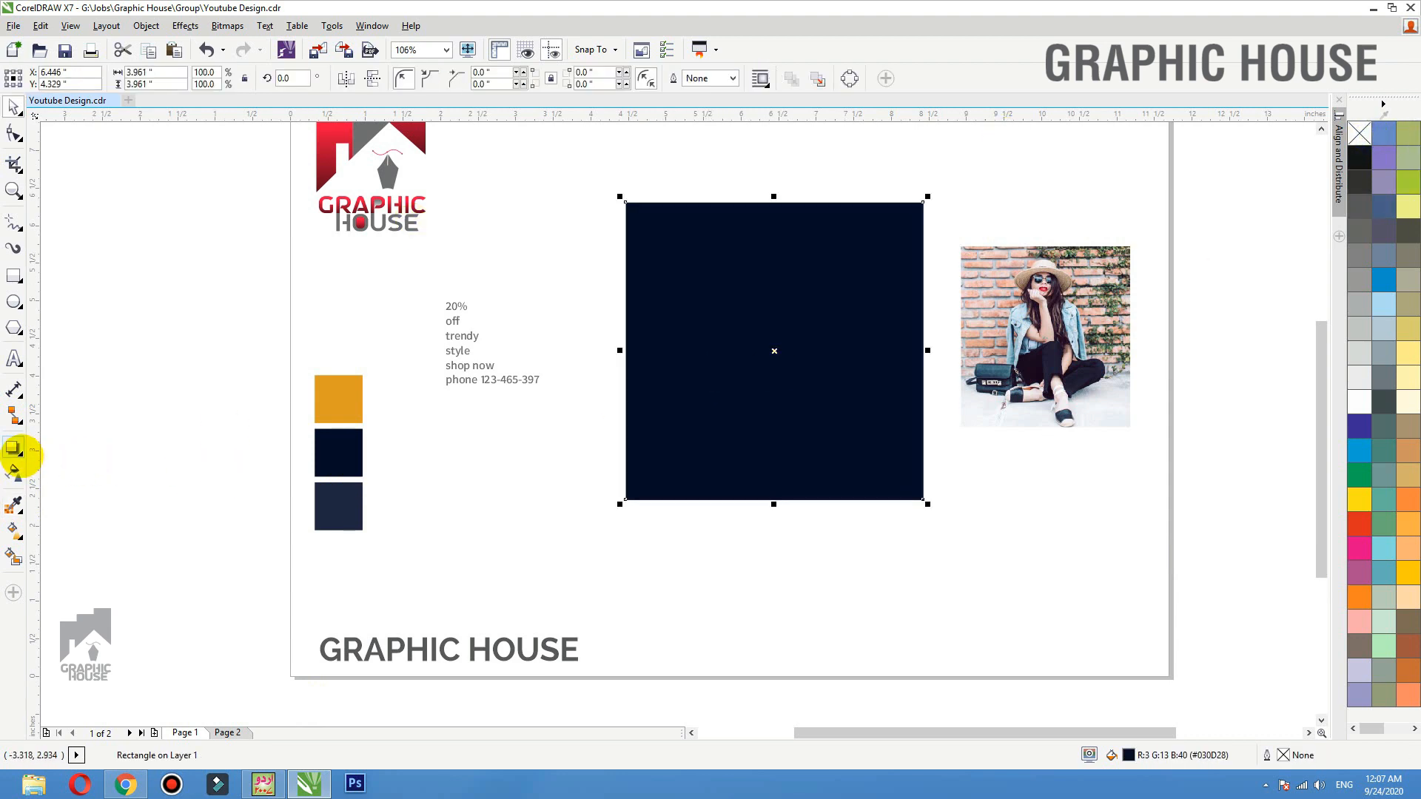
Step: Add an inside contour to the navy square and break it apart into a separate inner square
click(13, 447)
click(39, 469)
drag(628, 290, 638, 293)
key(space)
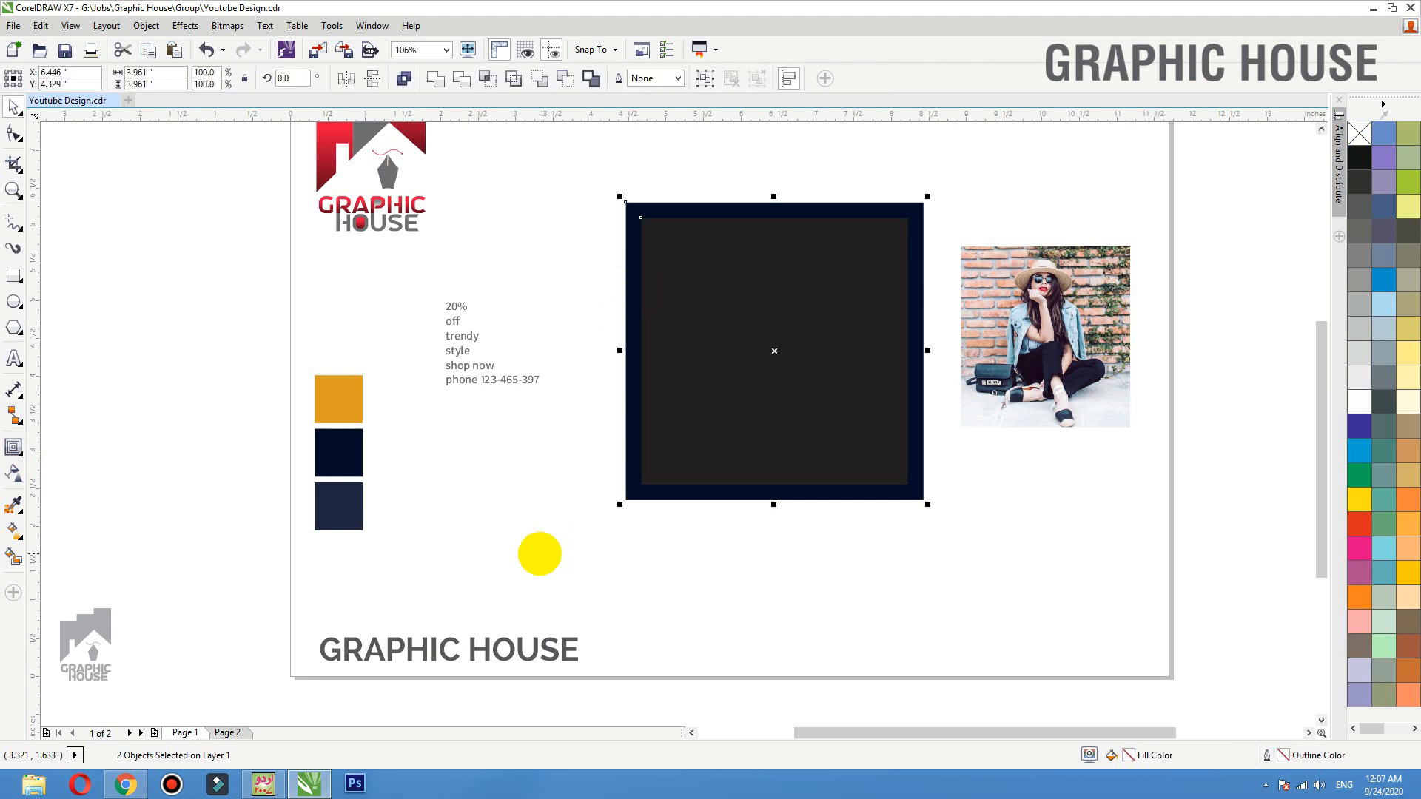
Step: Give the inner square a white hairline outline and no fill, keeping it centred on the navy square
click(540, 553)
drag(707, 390, 405, 410)
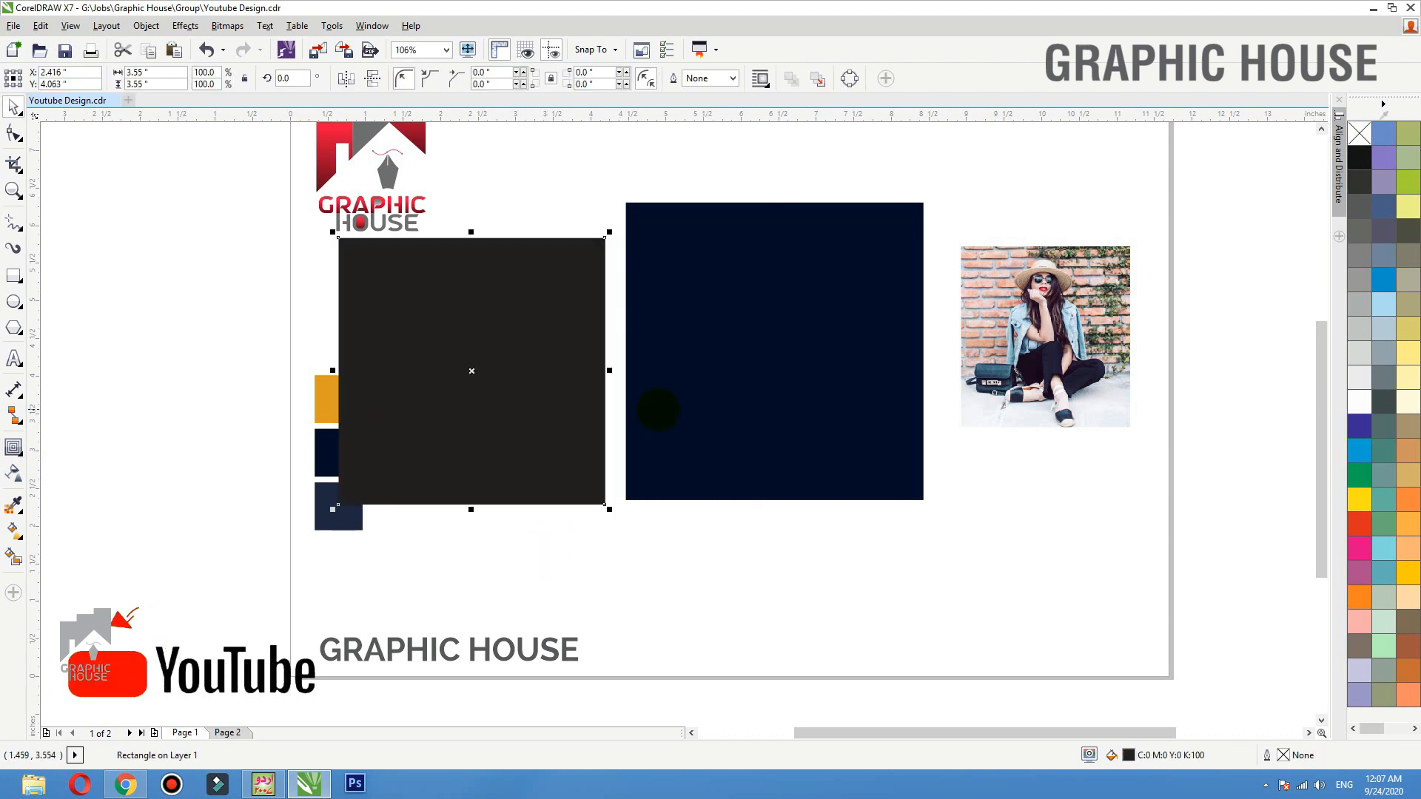
key(ctrl+z)
right_click(1359, 401)
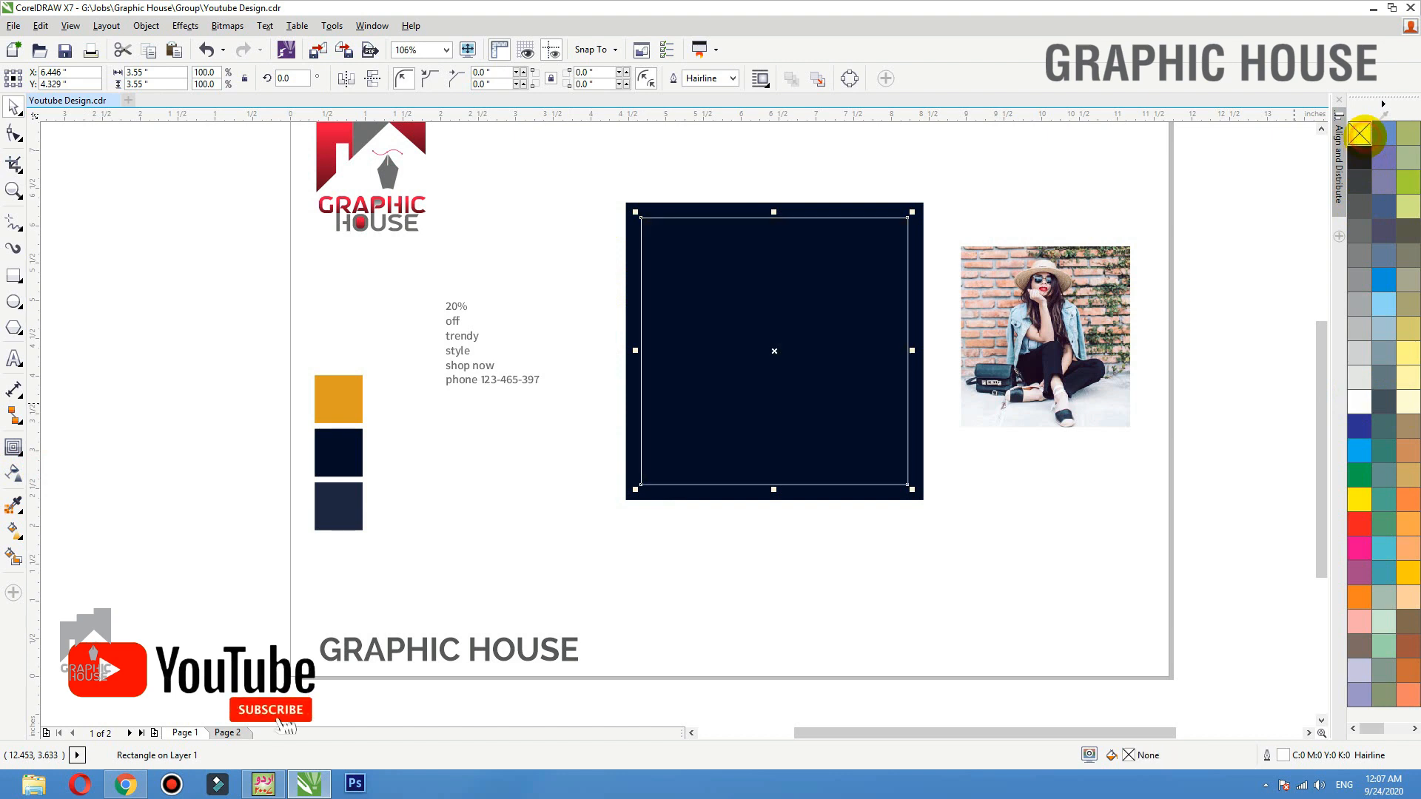
click(1359, 133)
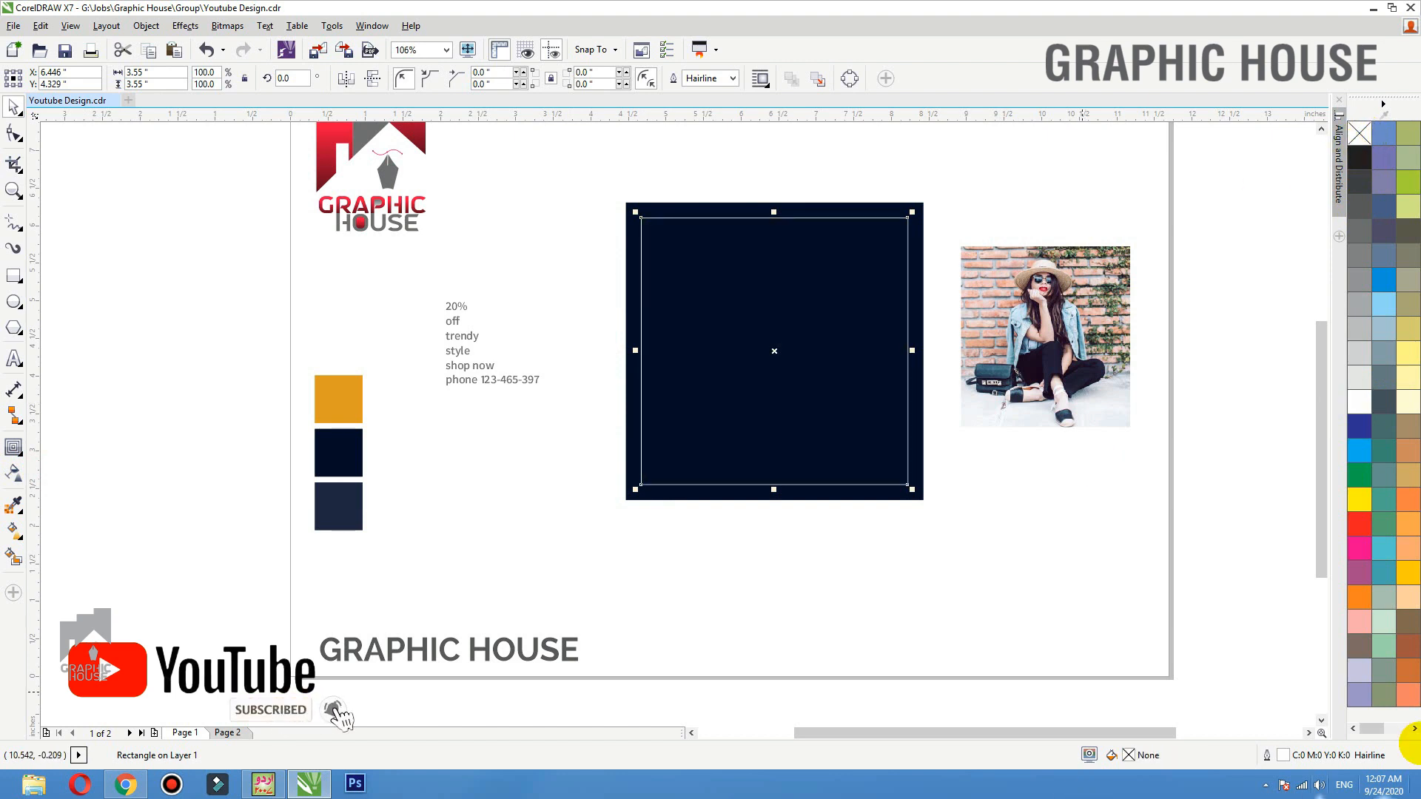
Step: Shift the sale text block slightly down and the photo slightly down and to the right
drag(467, 336, 455, 371)
click(1079, 320)
drag(1079, 320, 1090, 333)
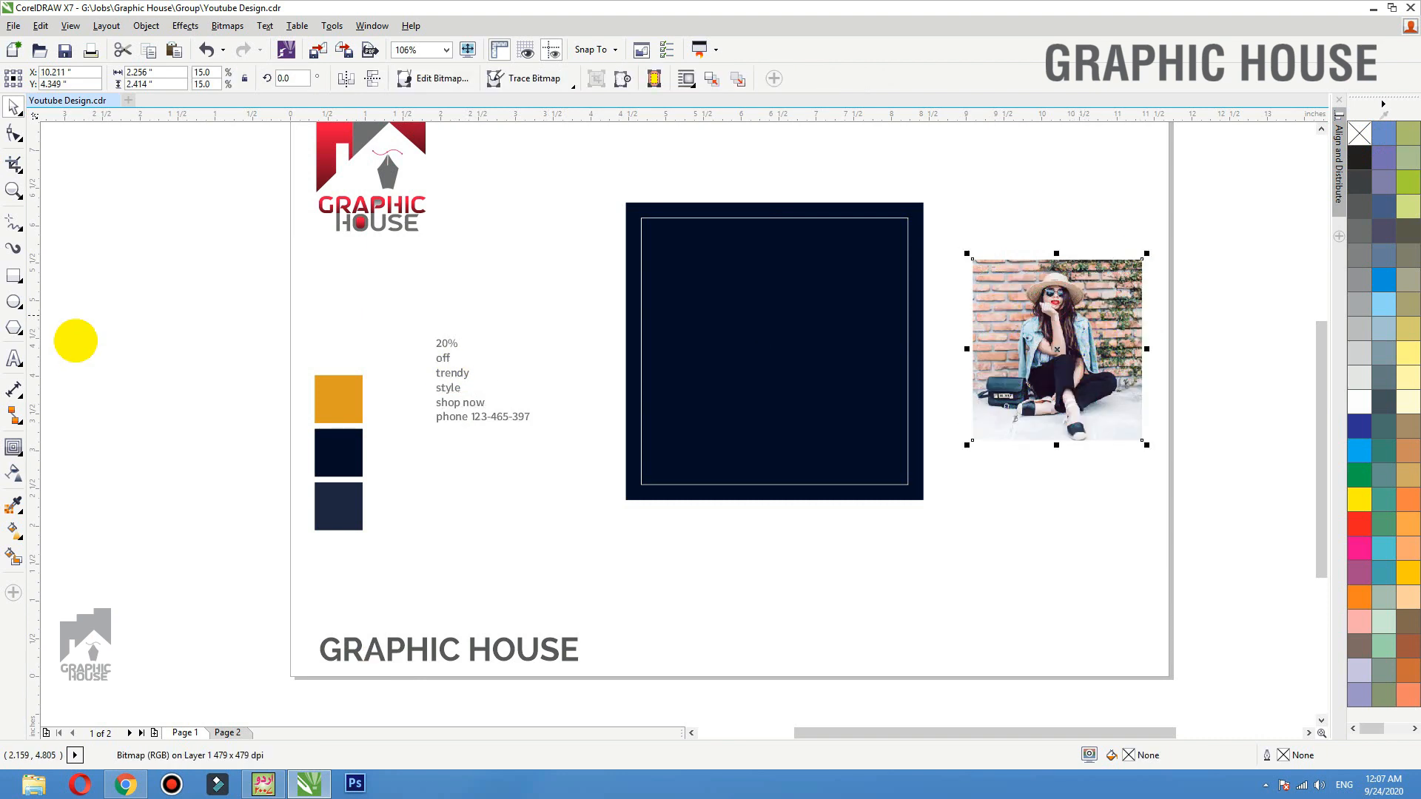
Step: Draw a polygon with 6 sides, about 1.92 by 2.22 inches, filled blue, overlapping the navy square's left edge
click(18, 329)
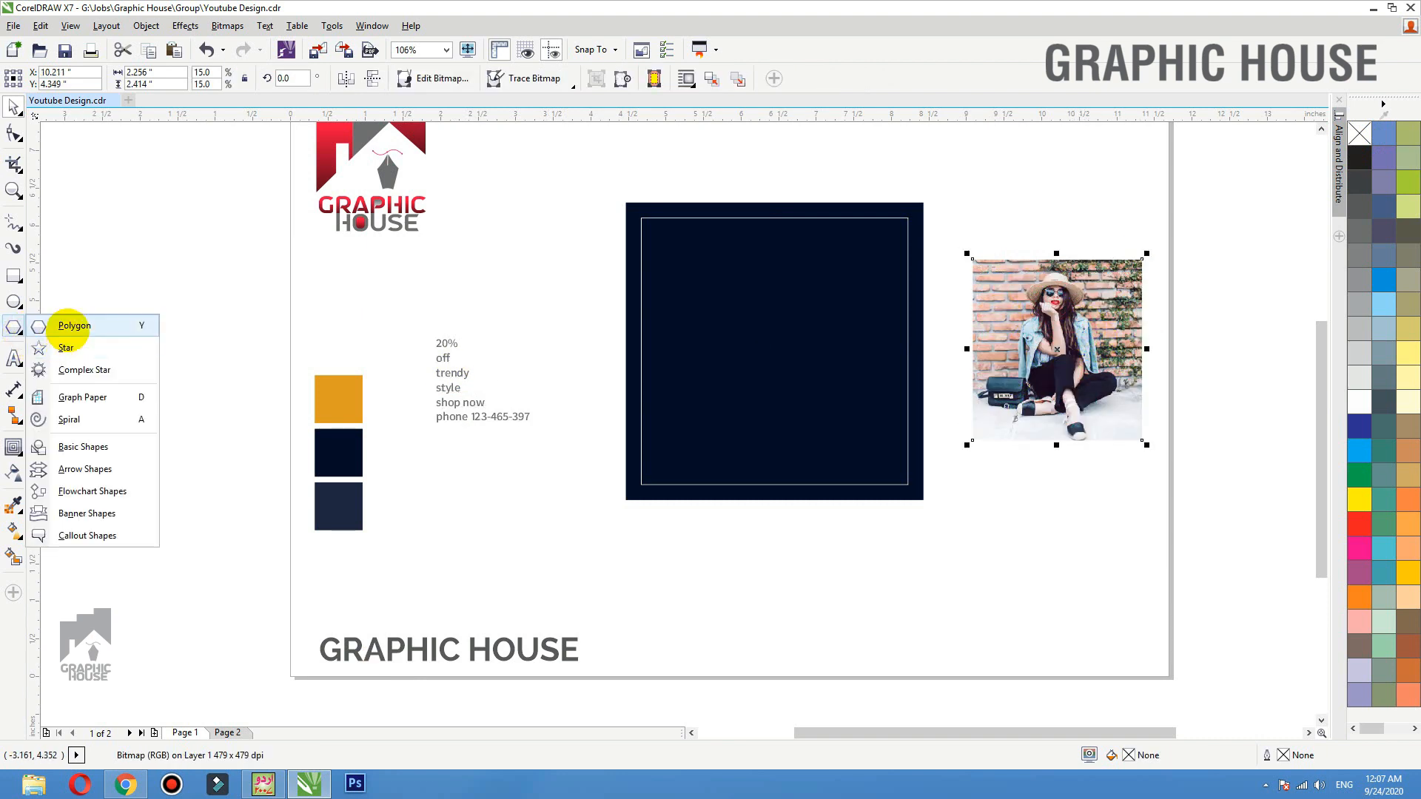
click(67, 328)
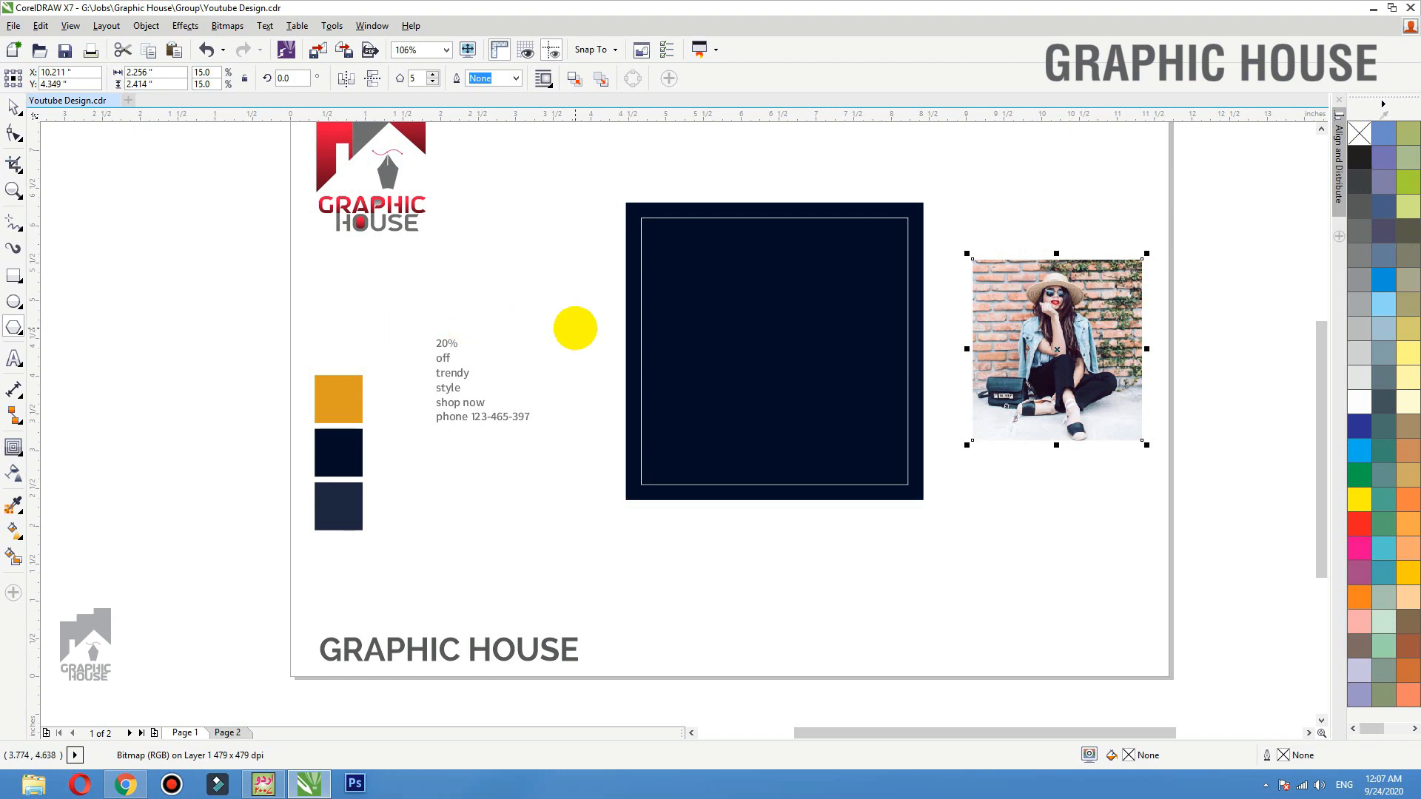
drag(565, 272, 733, 407)
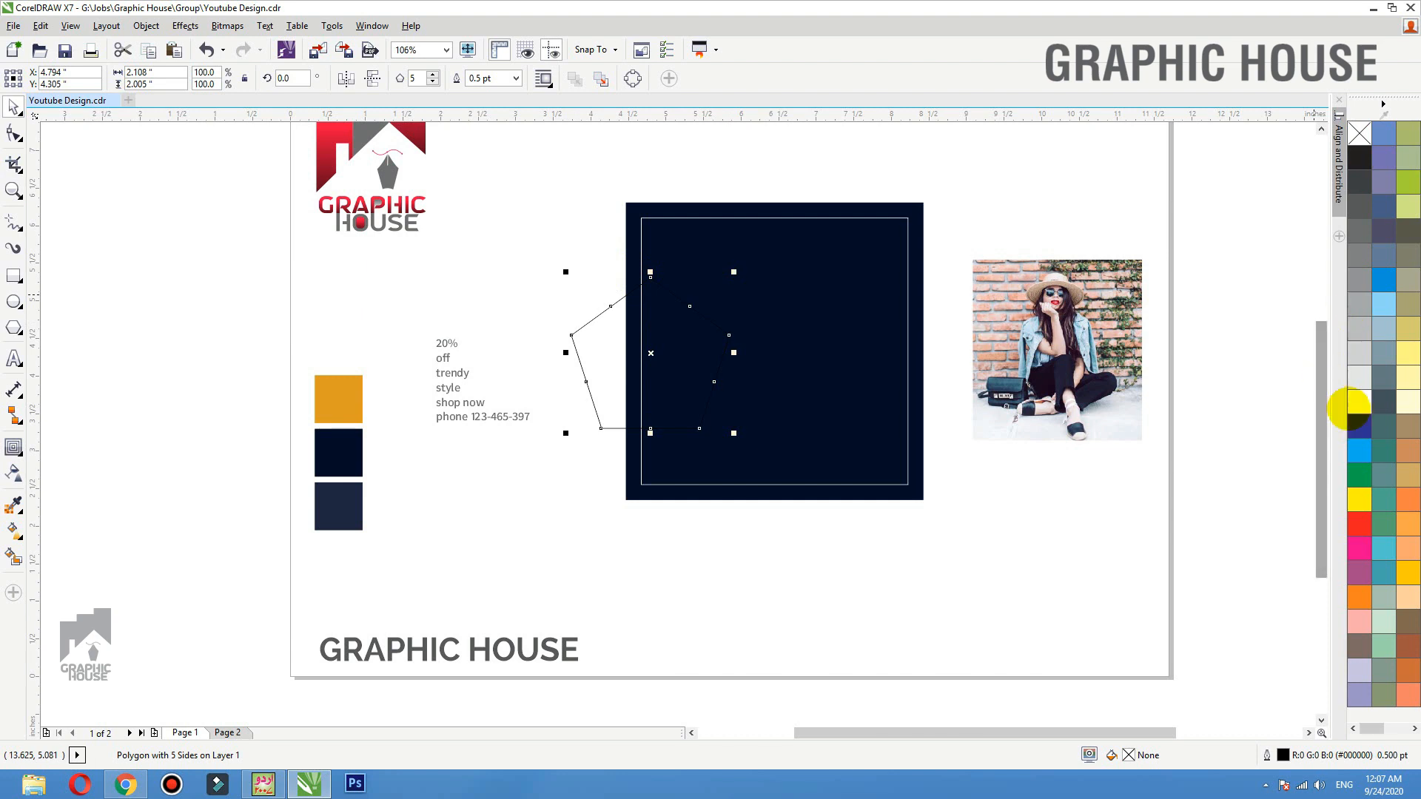
click(1359, 427)
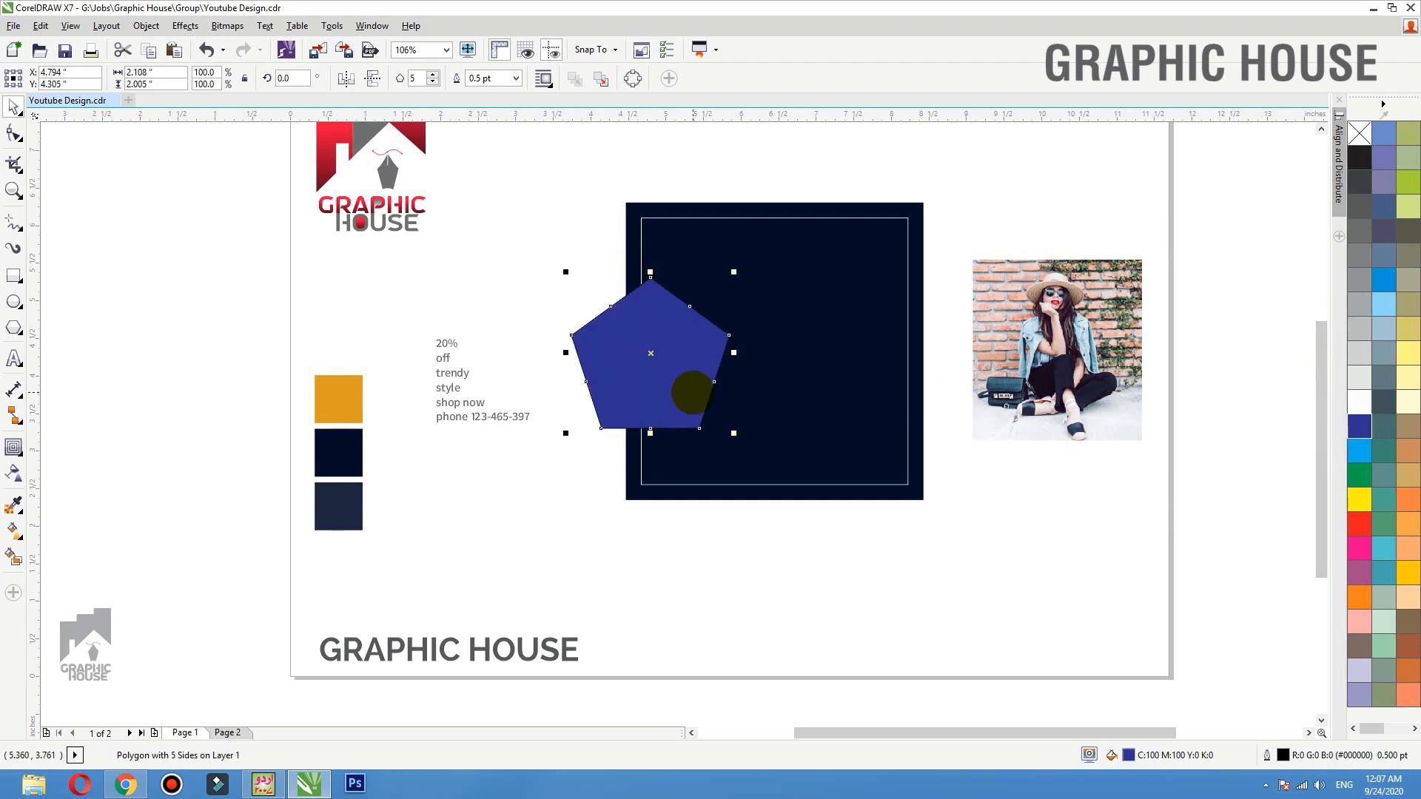
click(433, 74)
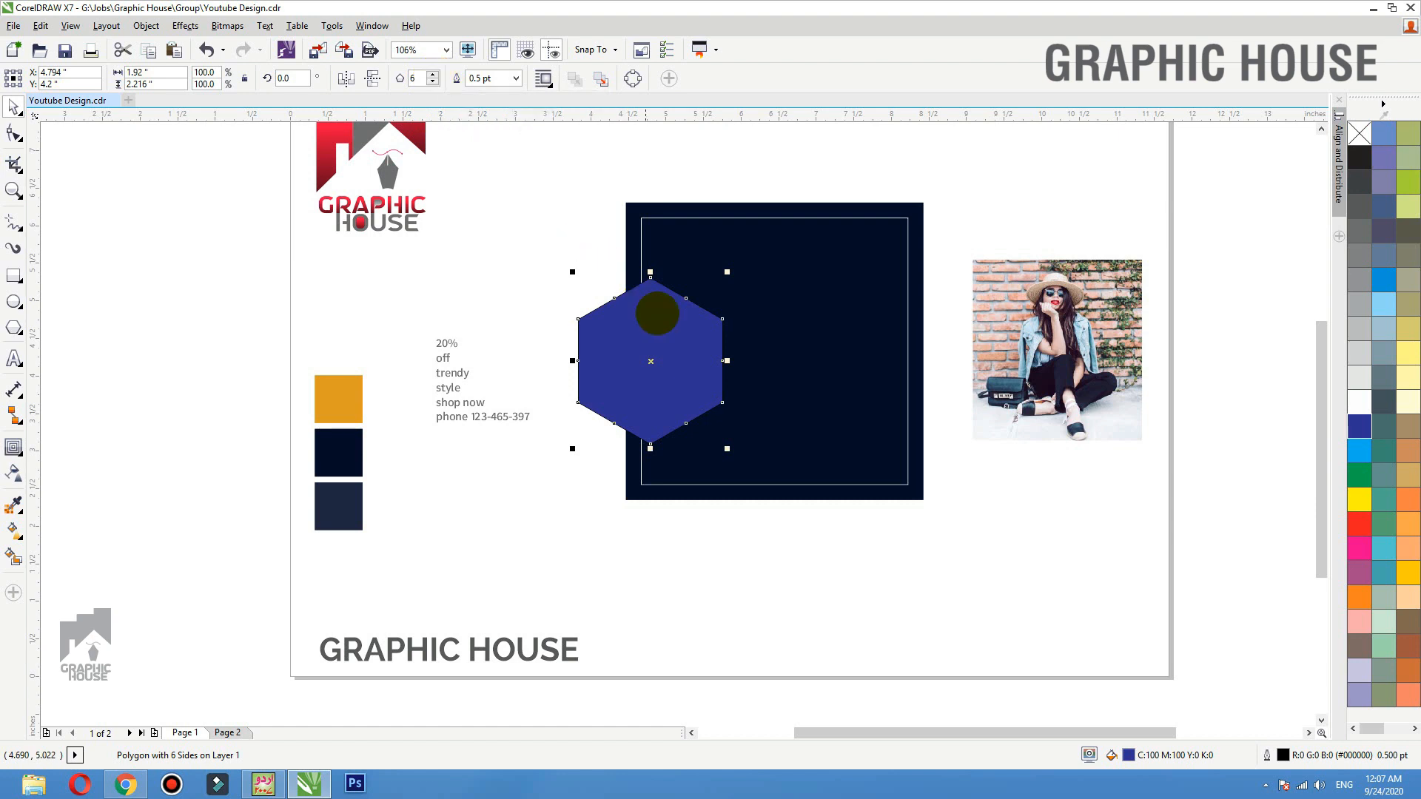
drag(672, 324, 705, 311)
click(704, 310)
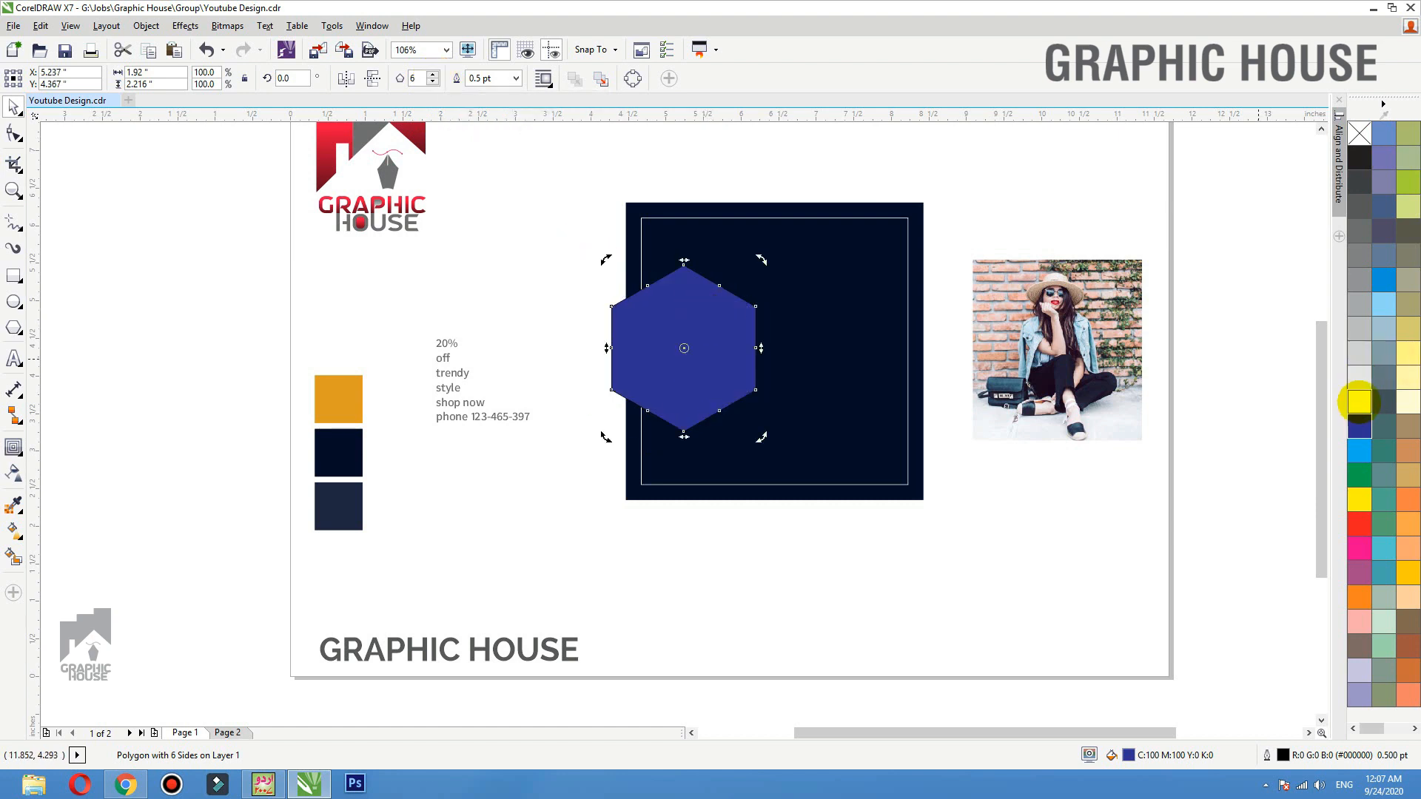
Step: Give the hexagon a white outline 3 points wide
right_click(1359, 399)
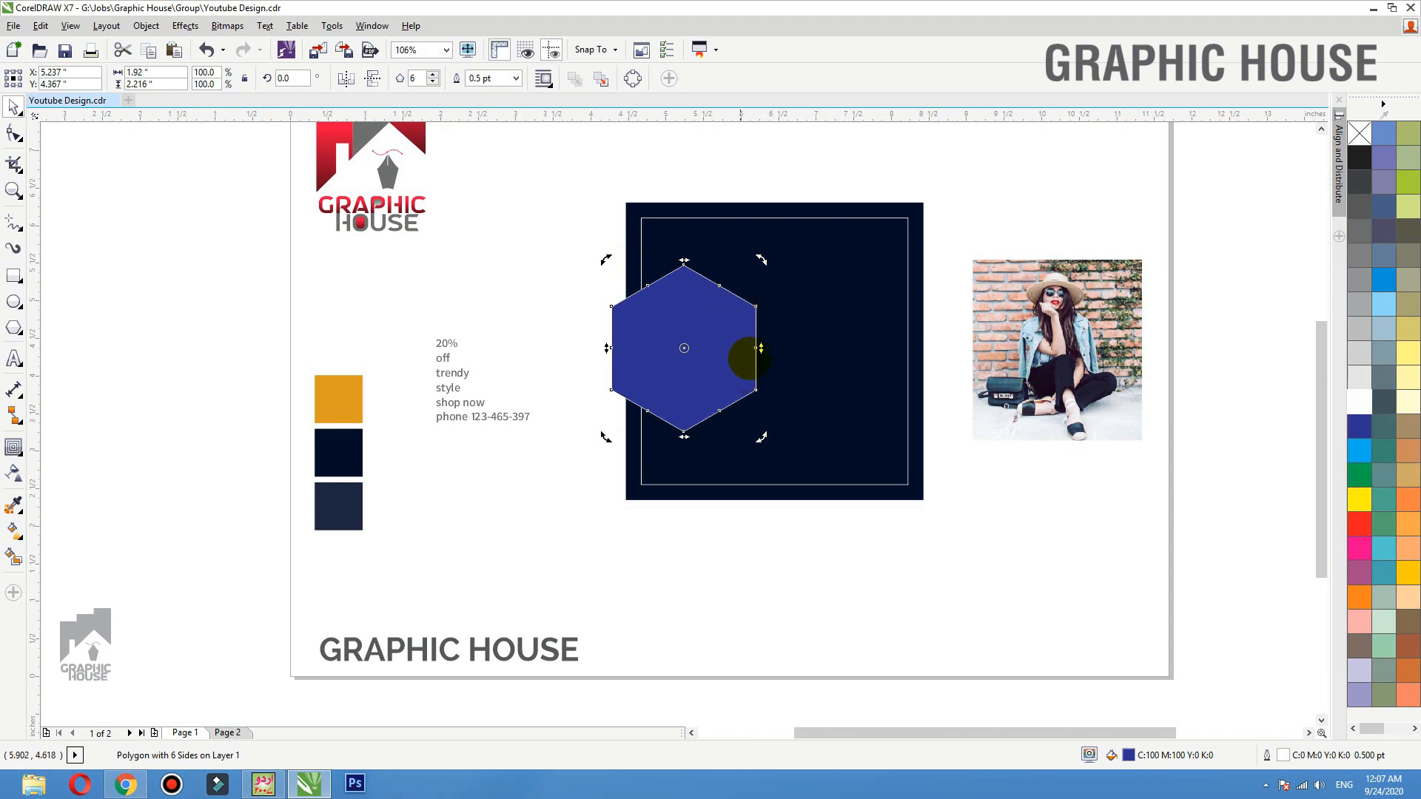
key(F12)
double_click(591, 297)
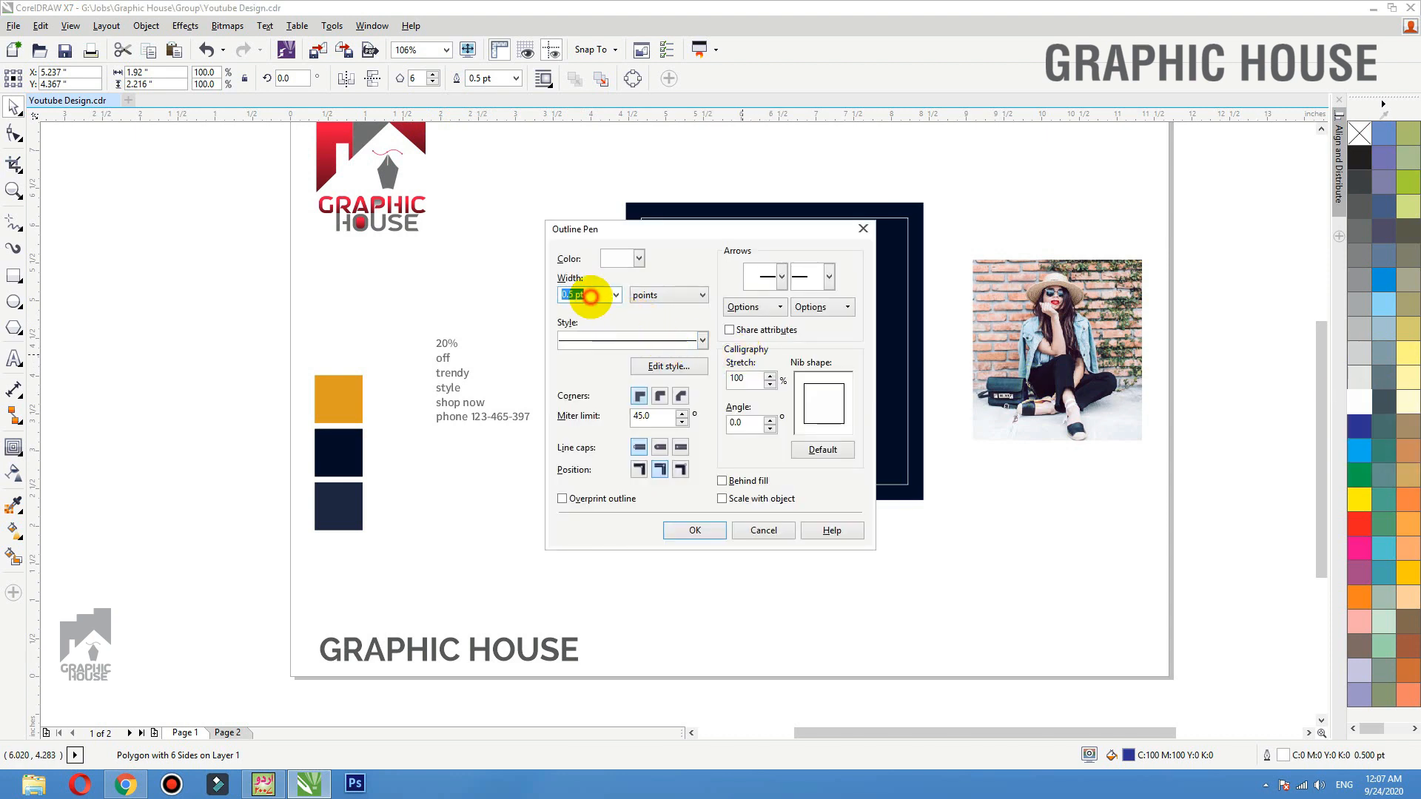
text(3)
key(Return)
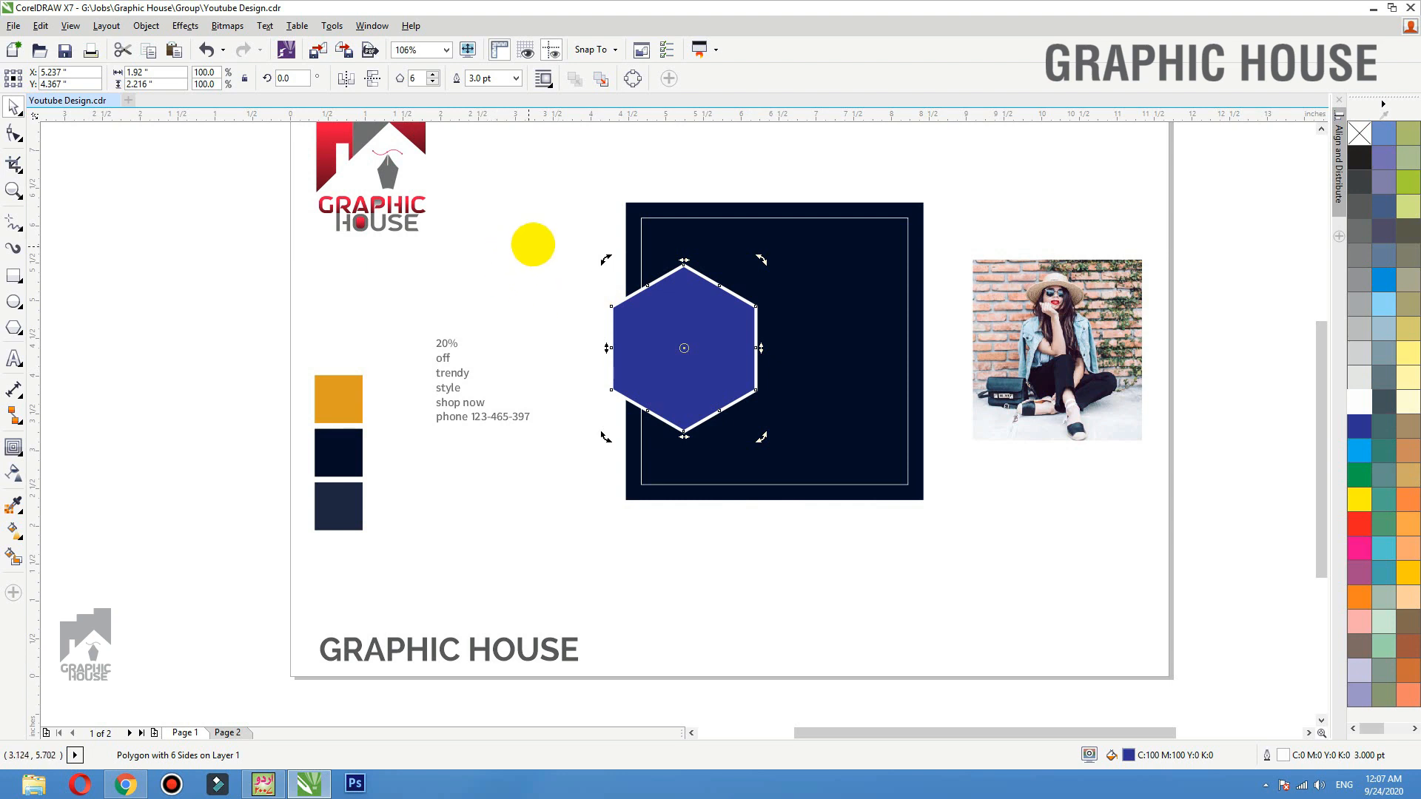
Step: PowerClip the woman's photo inside the hexagon
click(992, 284)
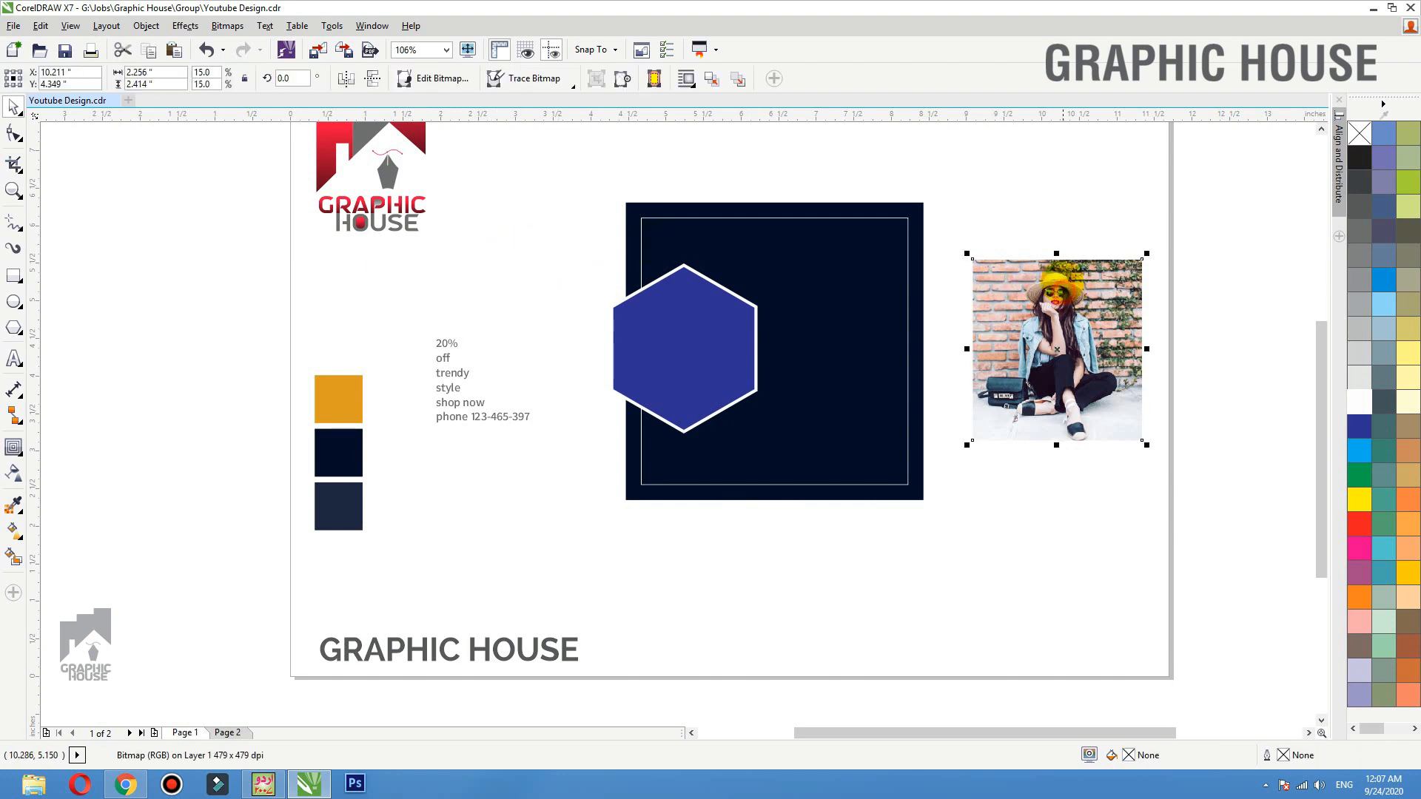
right_click(1061, 275)
click(1116, 221)
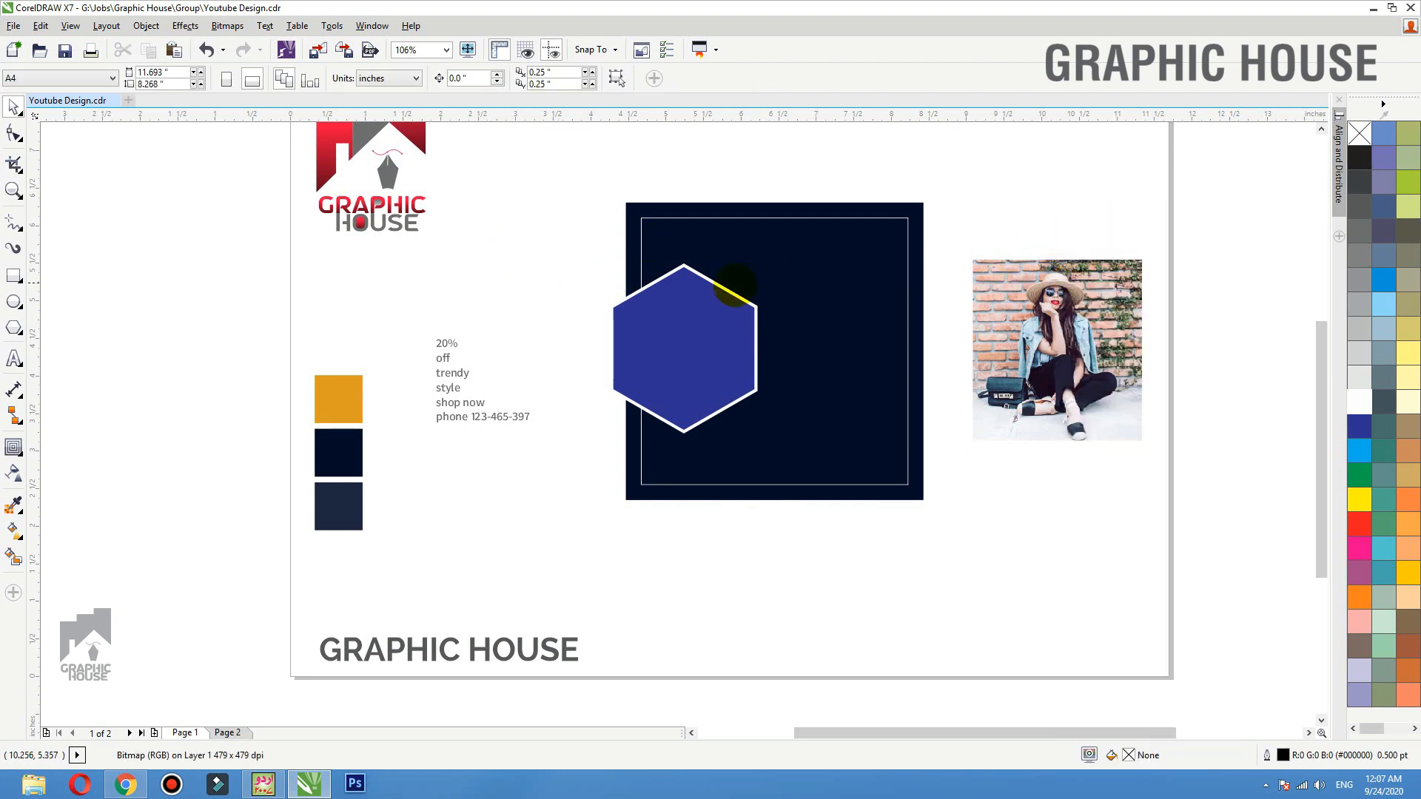
click(695, 303)
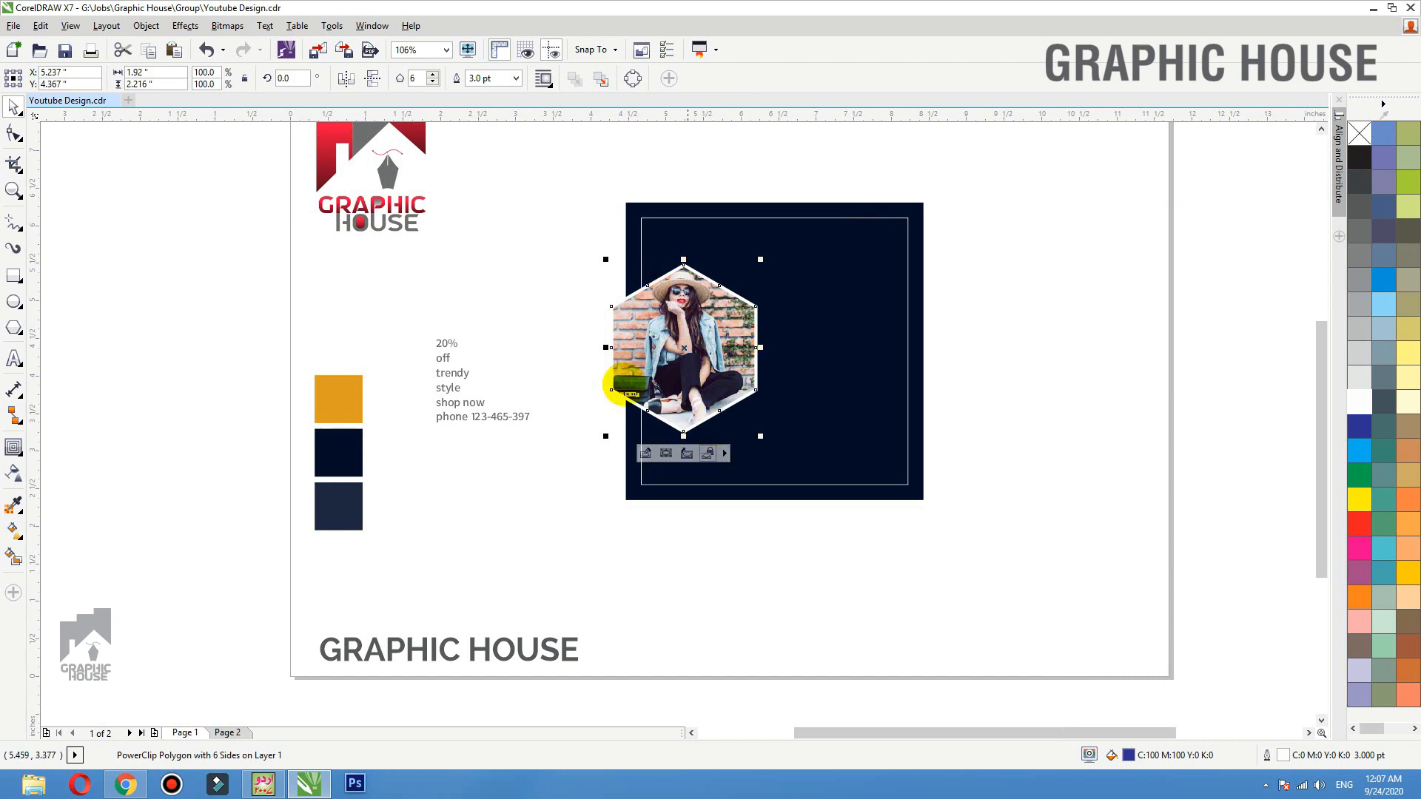
Step: Edit the hexagon's PowerClip contents to nudge the photo inside the frame, and finish editing
drag(492, 146, 1042, 555)
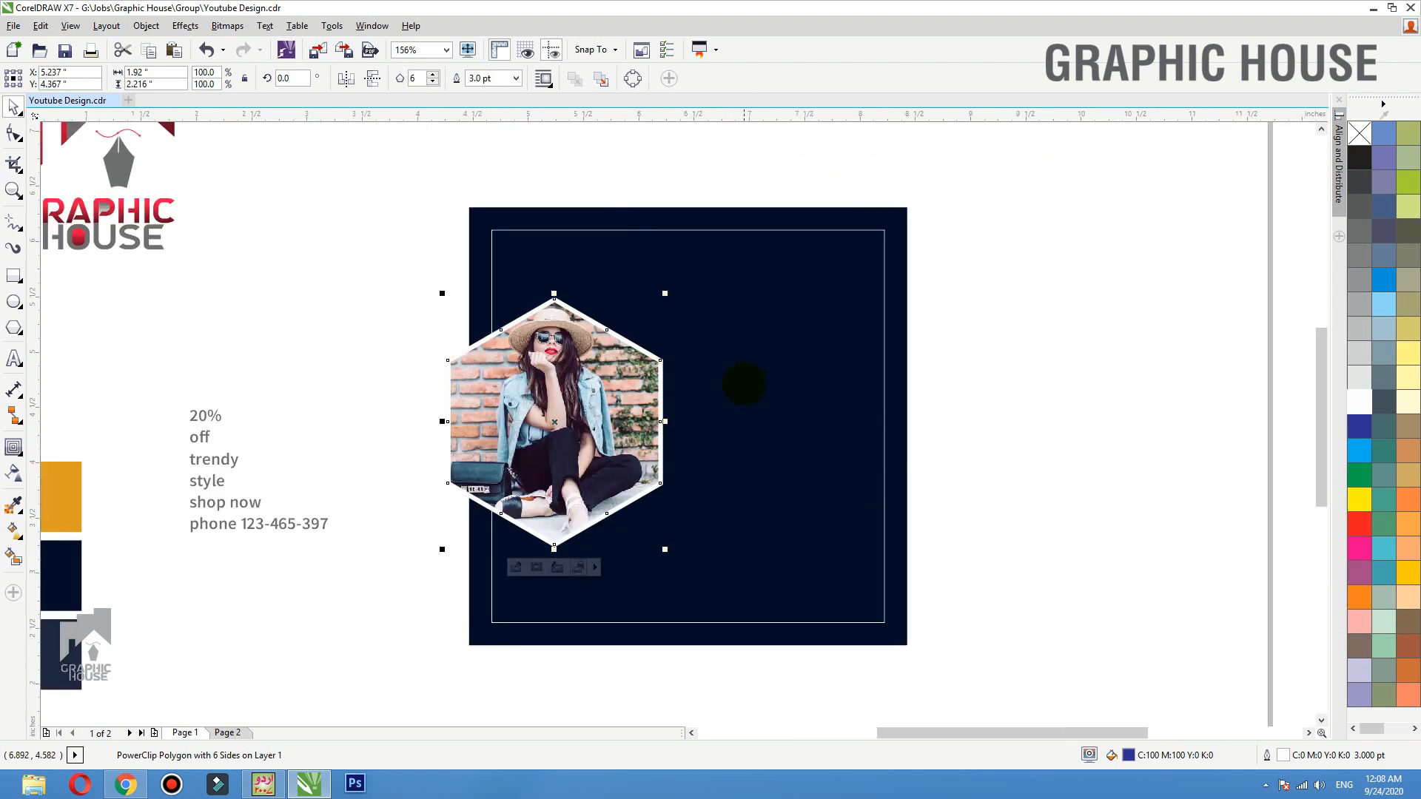
double_click(569, 379)
drag(575, 372, 575, 379)
ctrl+click(349, 339)
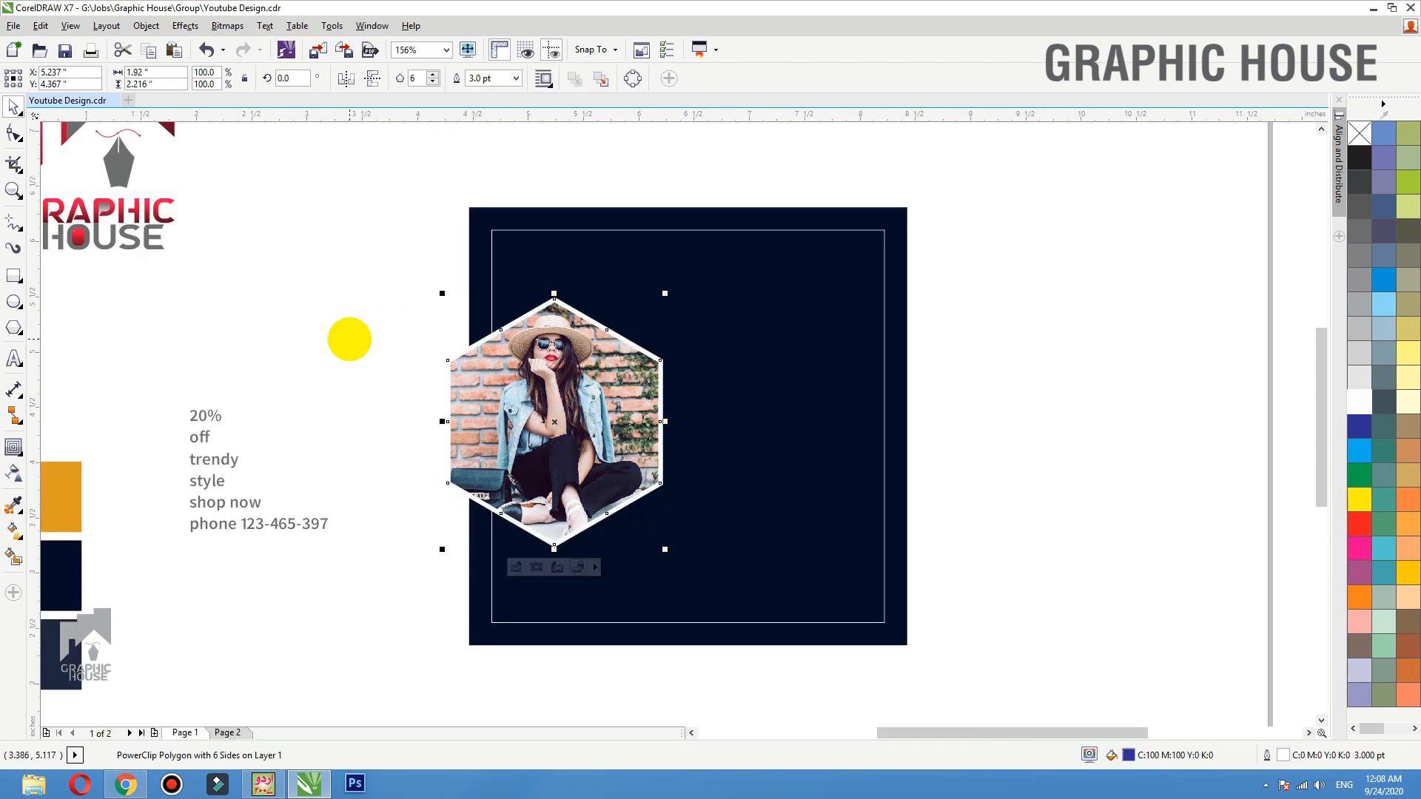
Step: Draw a yellow rectangle about 2.38 by 1.88 inches starting from the navy square's upper-left corner
click(13, 275)
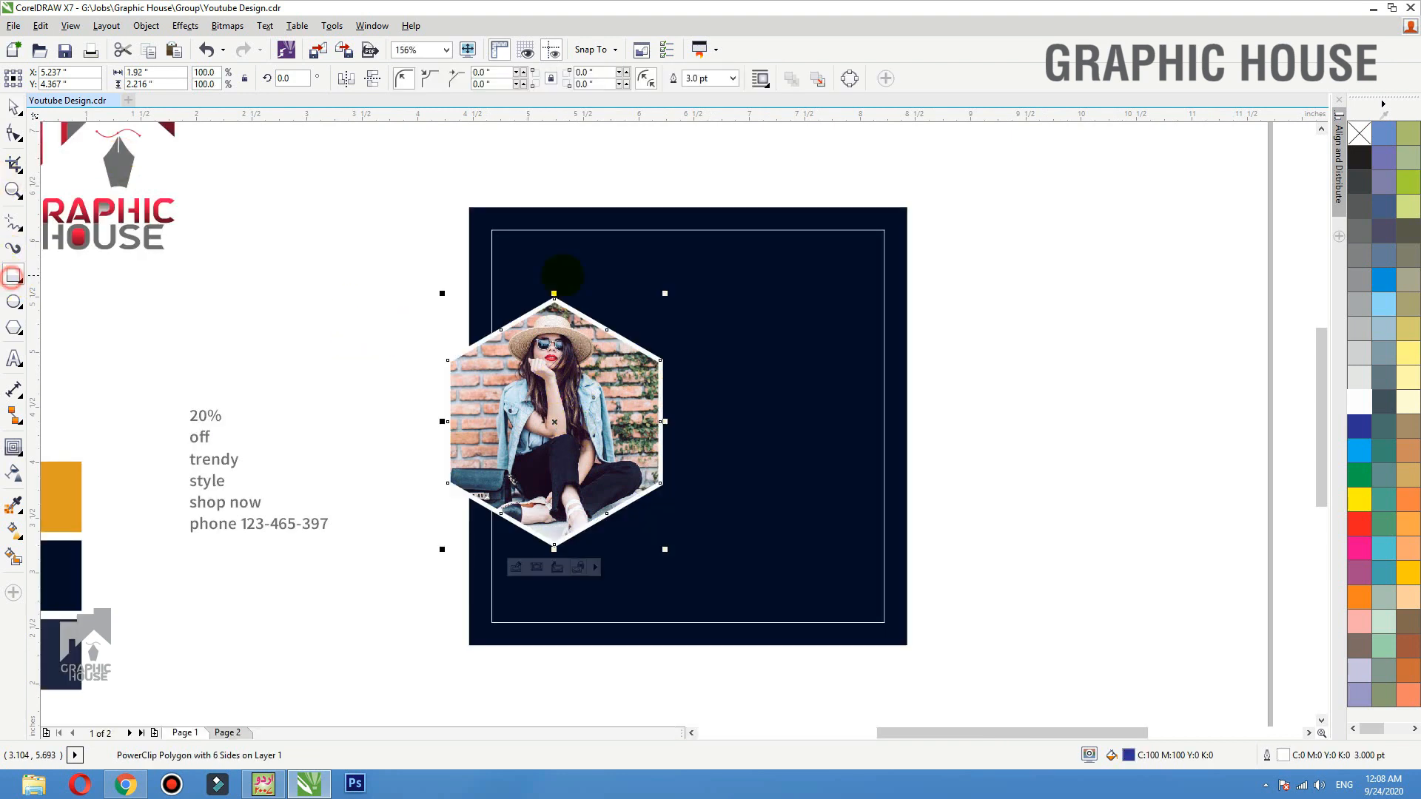
drag(468, 207, 733, 415)
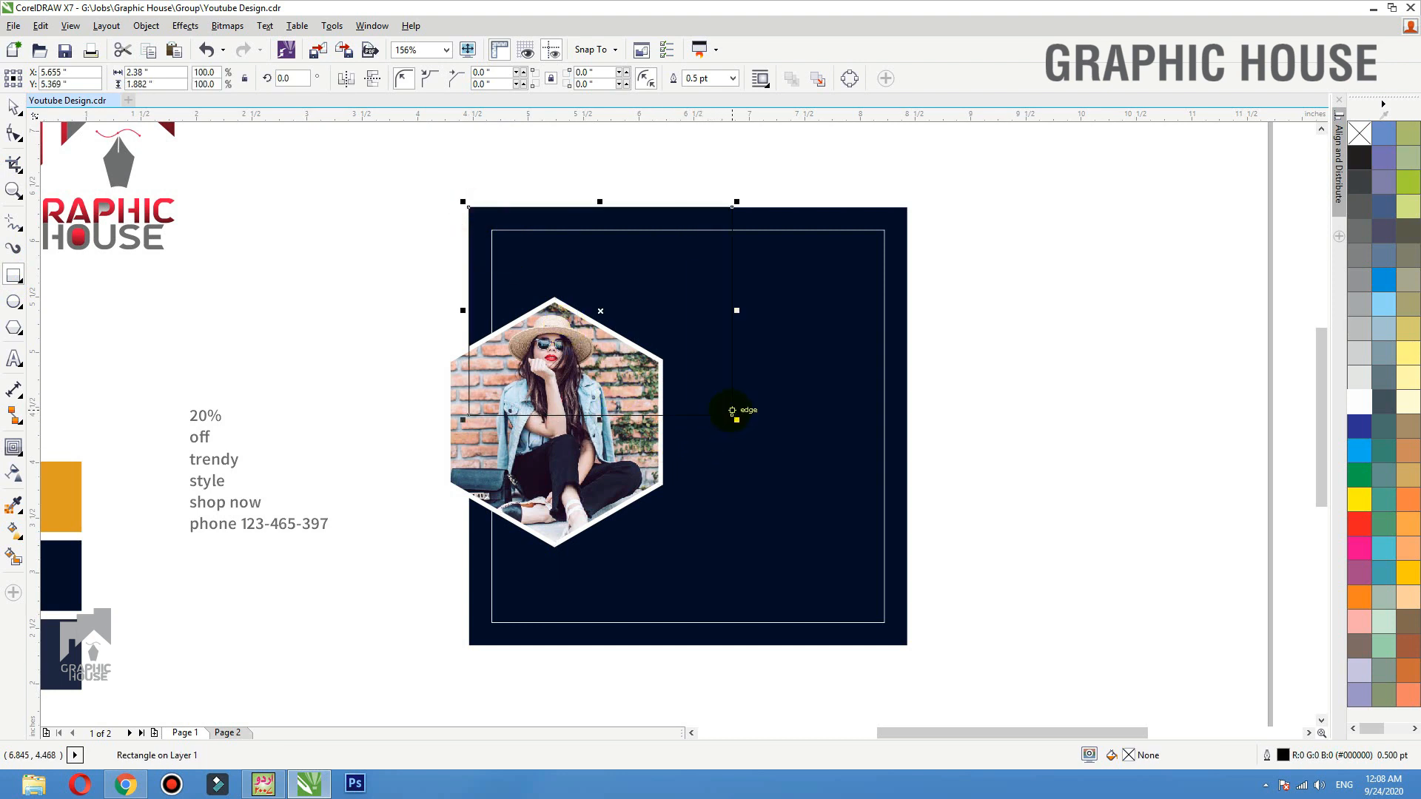
click(1408, 570)
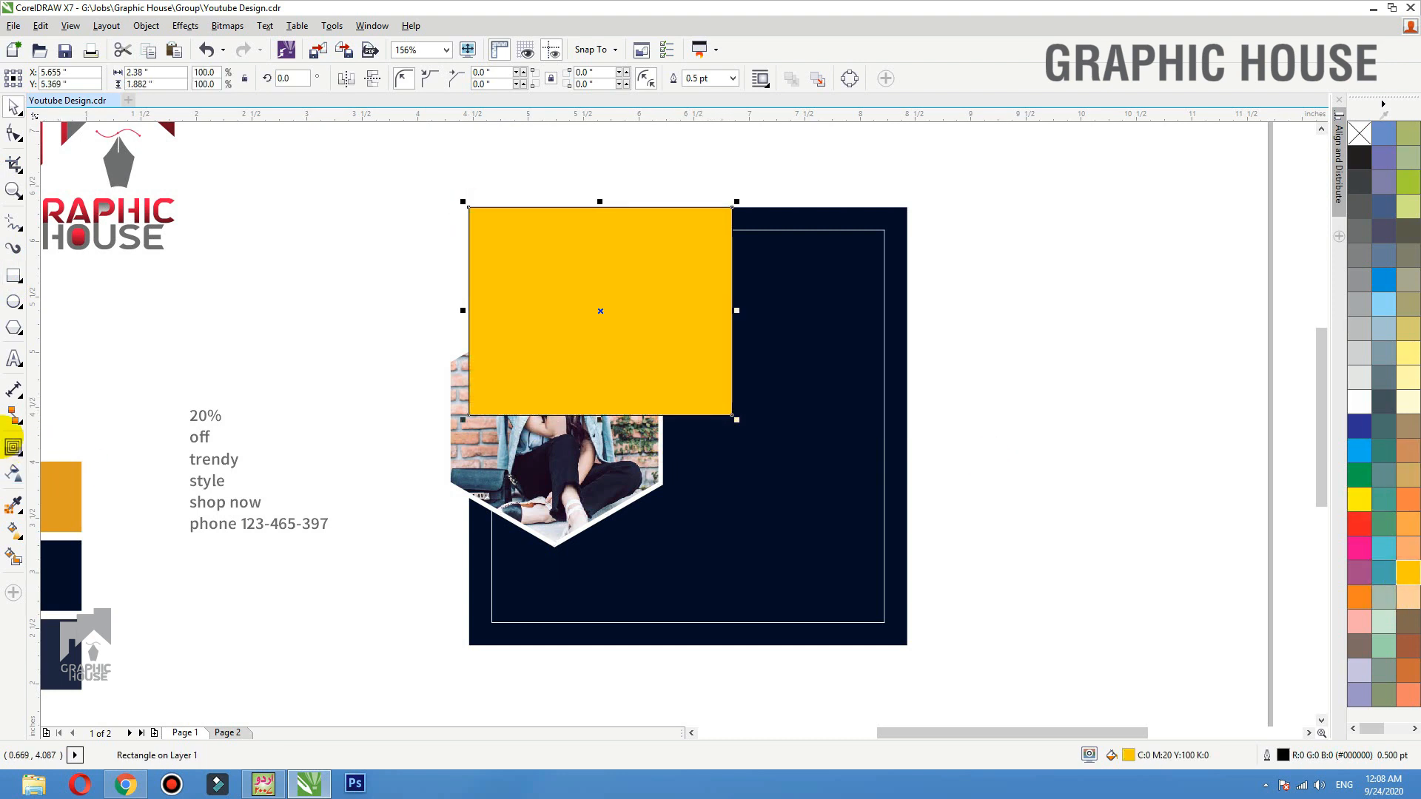
Step: Recolour the rectangle with the orange sampled from the top colour swatch
click(13, 506)
click(41, 504)
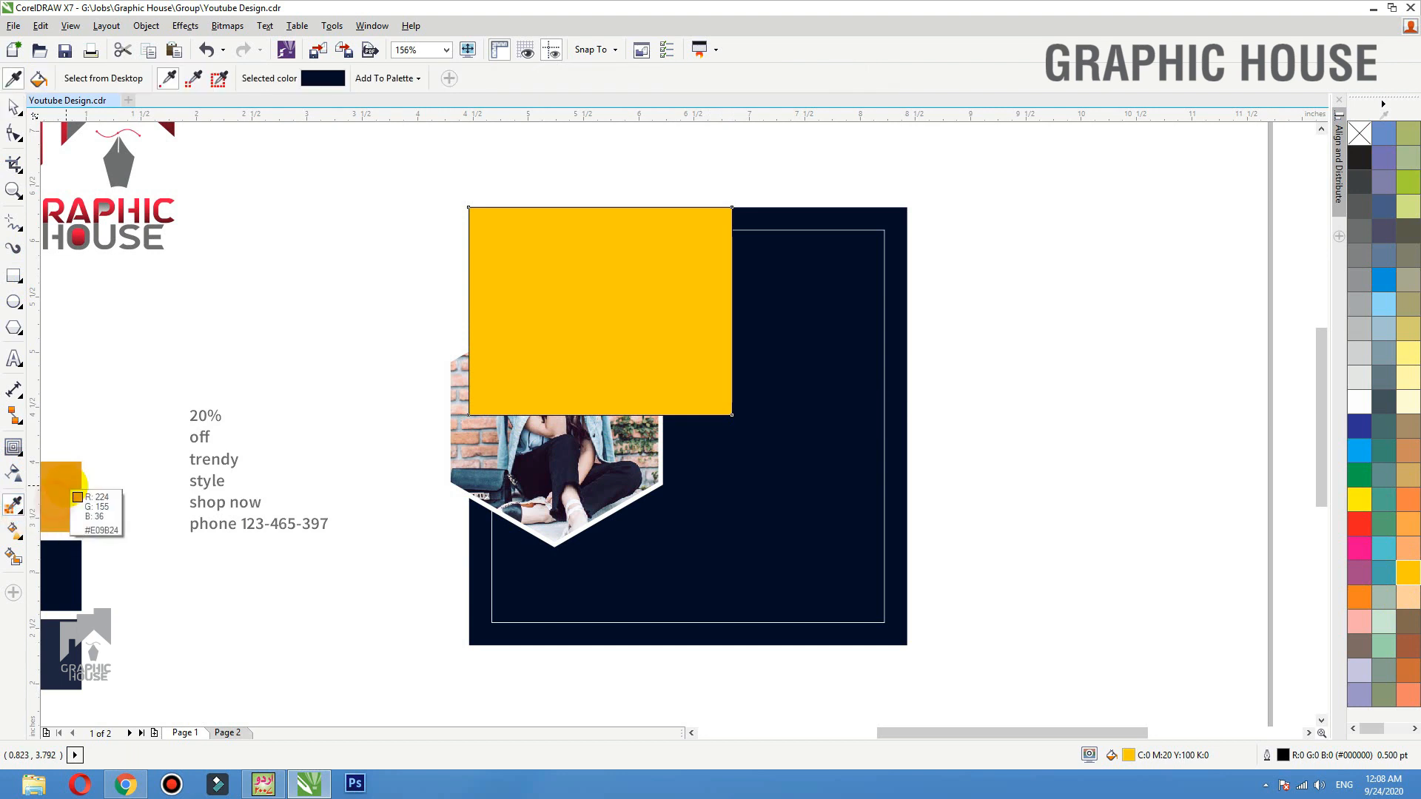
click(63, 490)
click(510, 322)
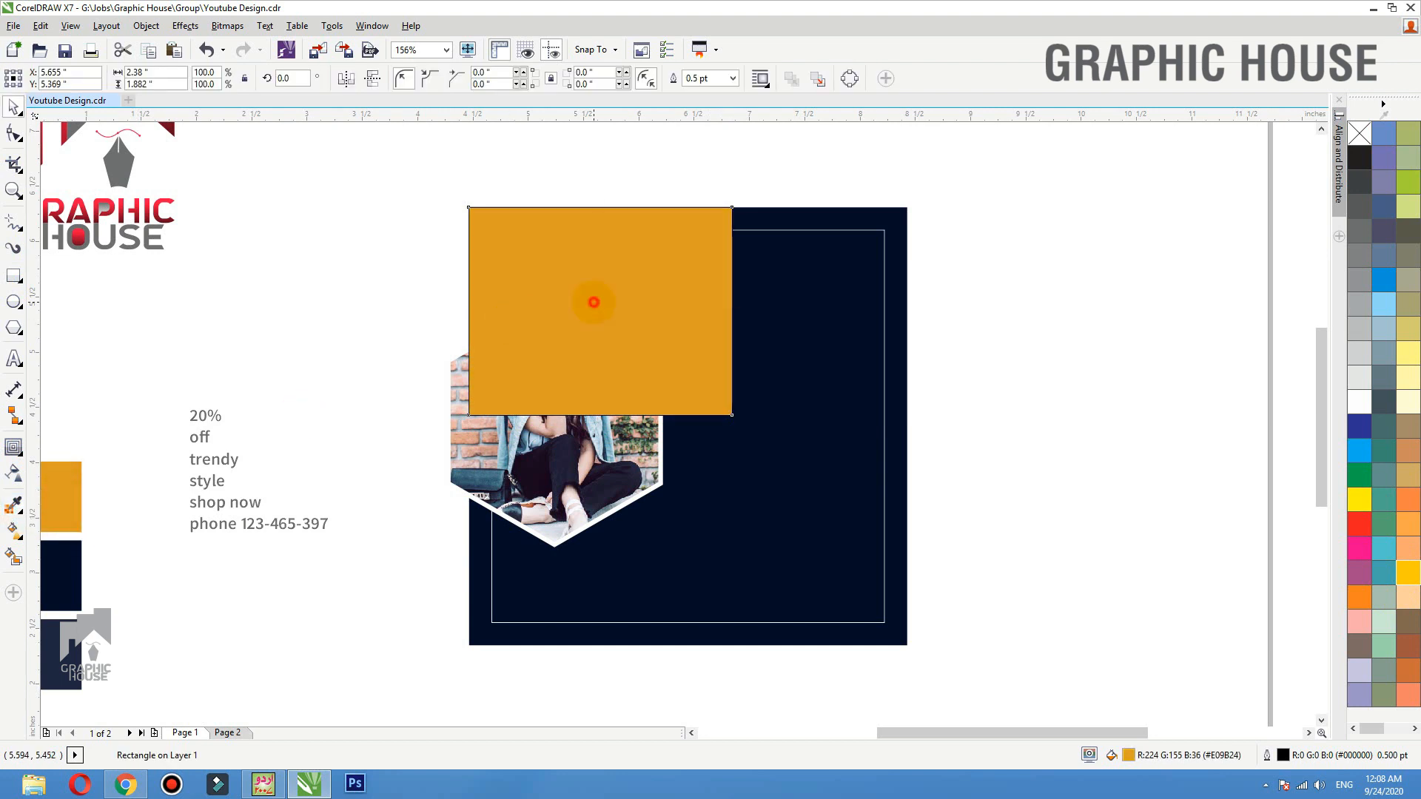
Step: Convert the orange rectangle to curves and move its upper-right node left to slant the right side
click(594, 302)
right_click(12, 105)
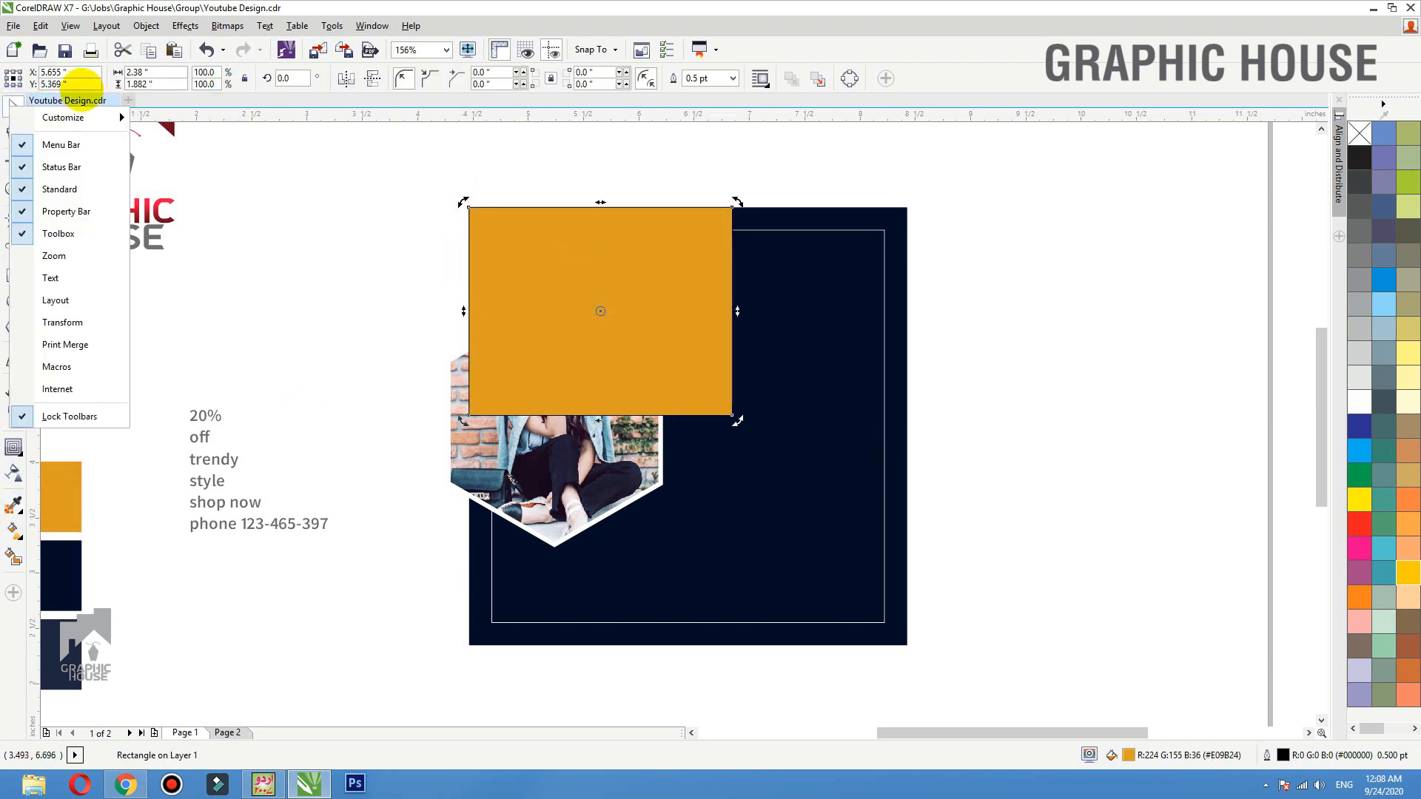
click(13, 106)
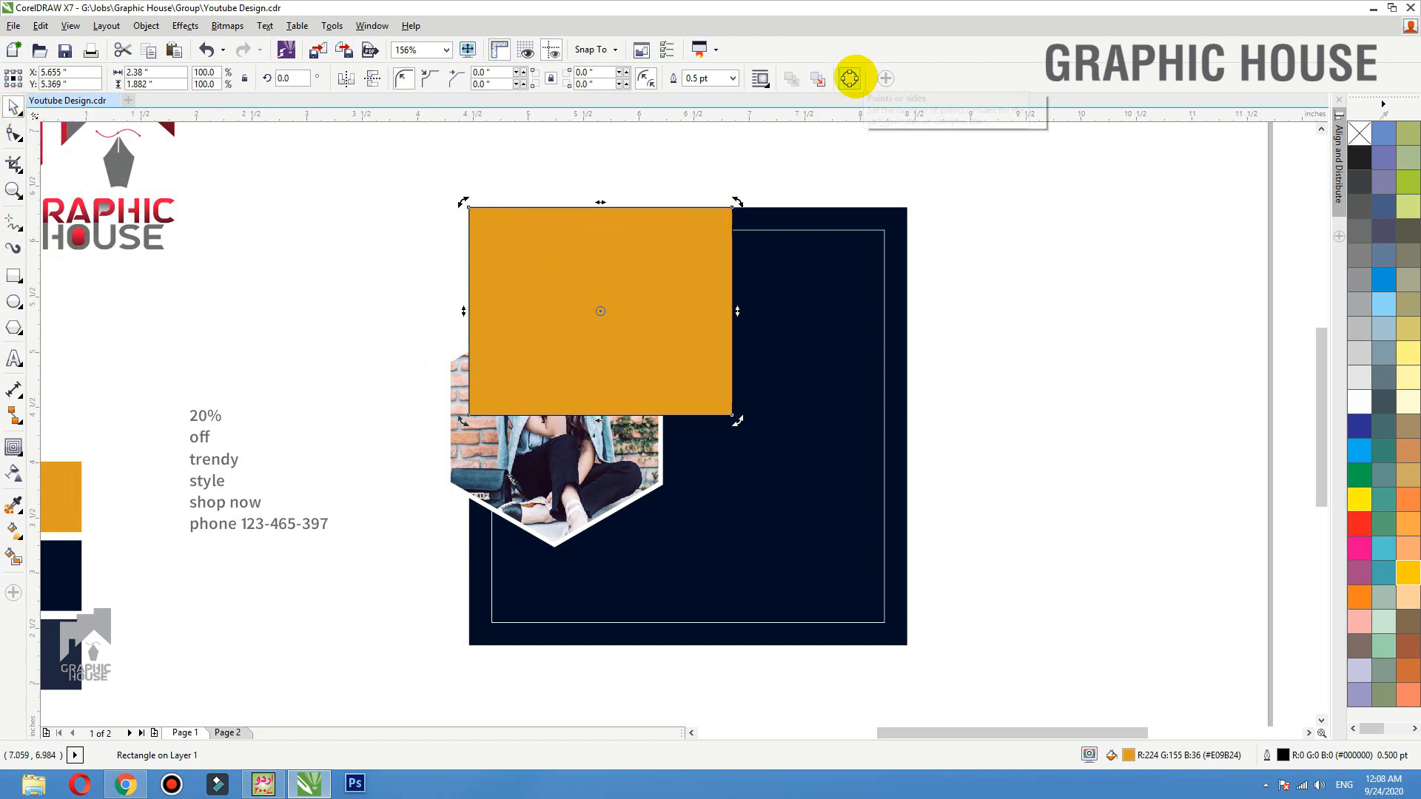
click(849, 78)
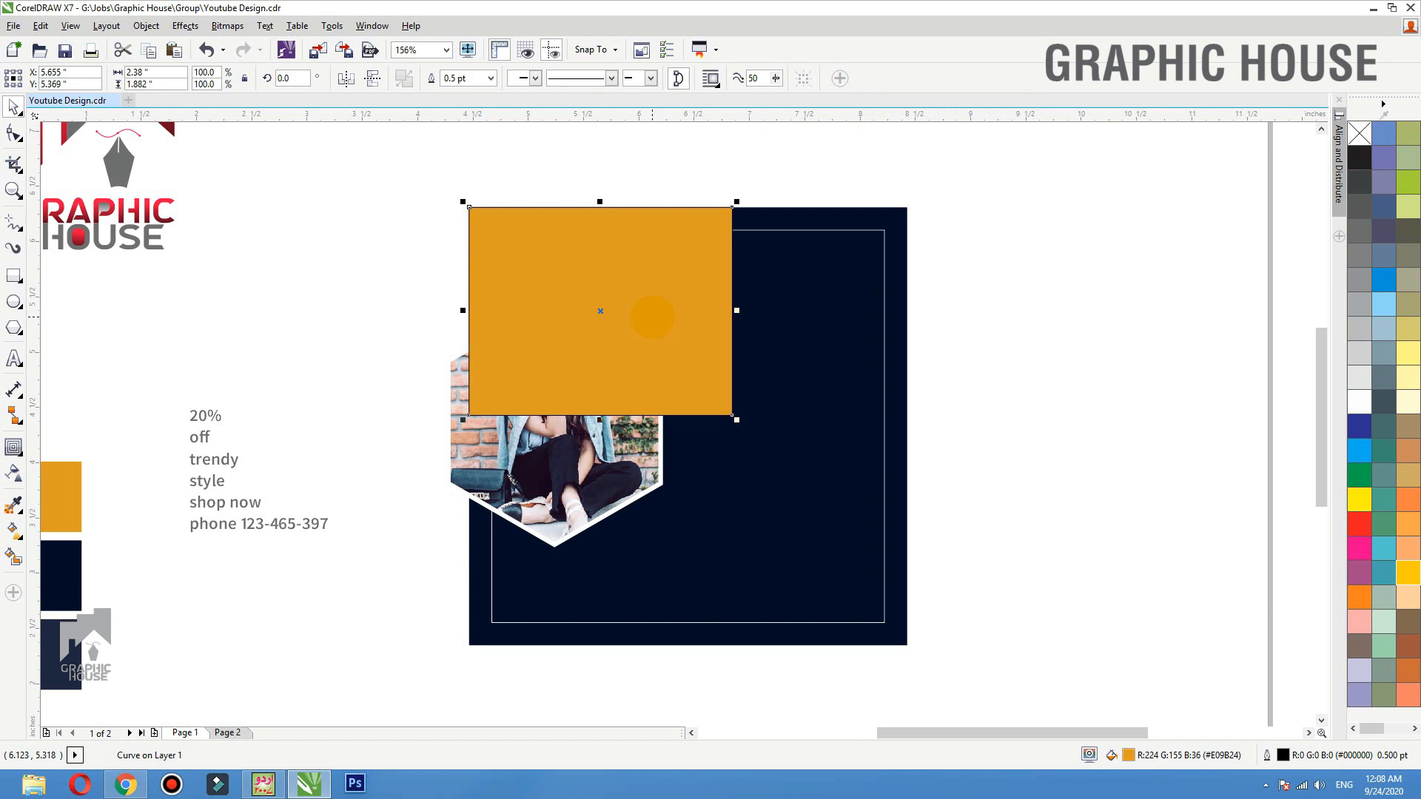
key(F10)
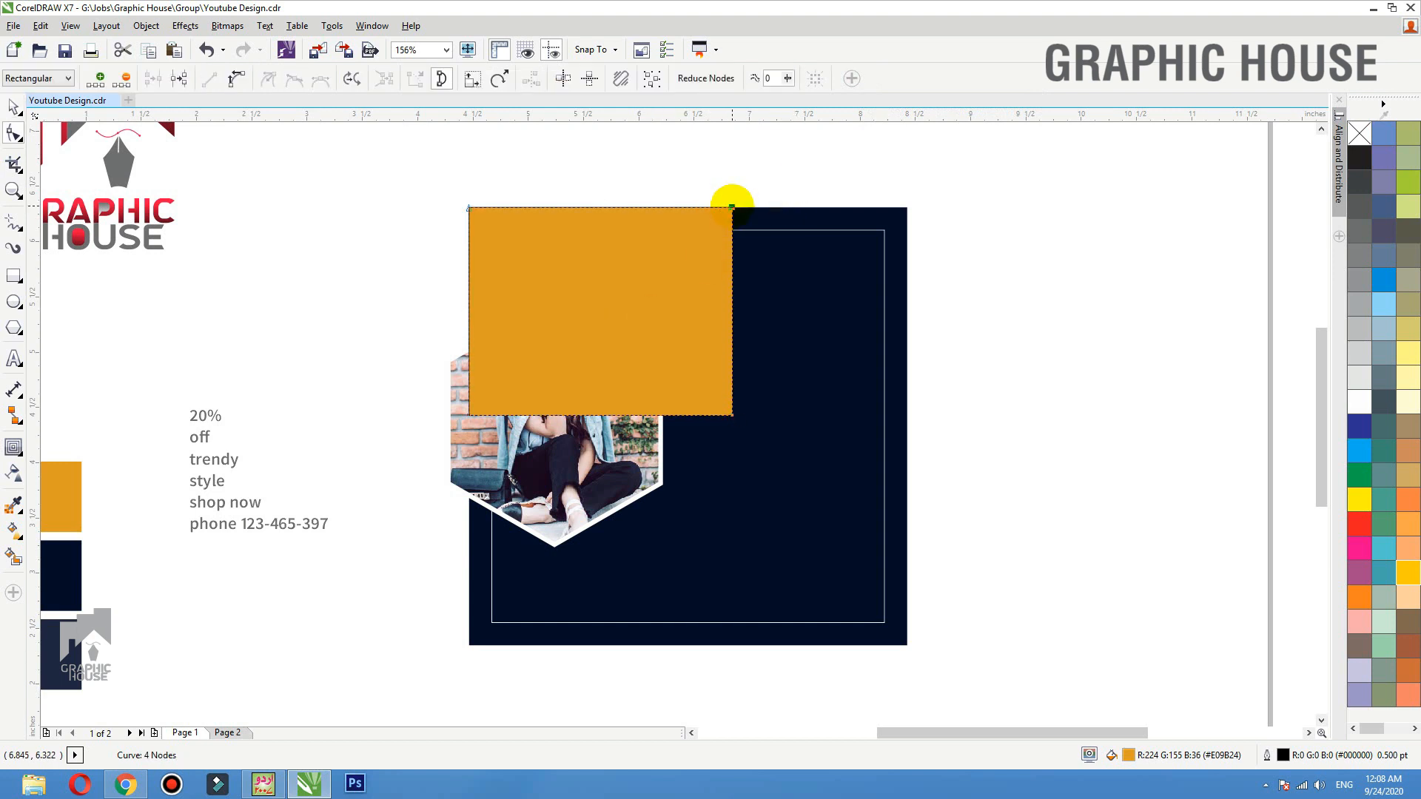
drag(732, 206, 557, 206)
key(space)
Step: PowerClip the slanted orange shape inside the navy square
right_click(539, 253)
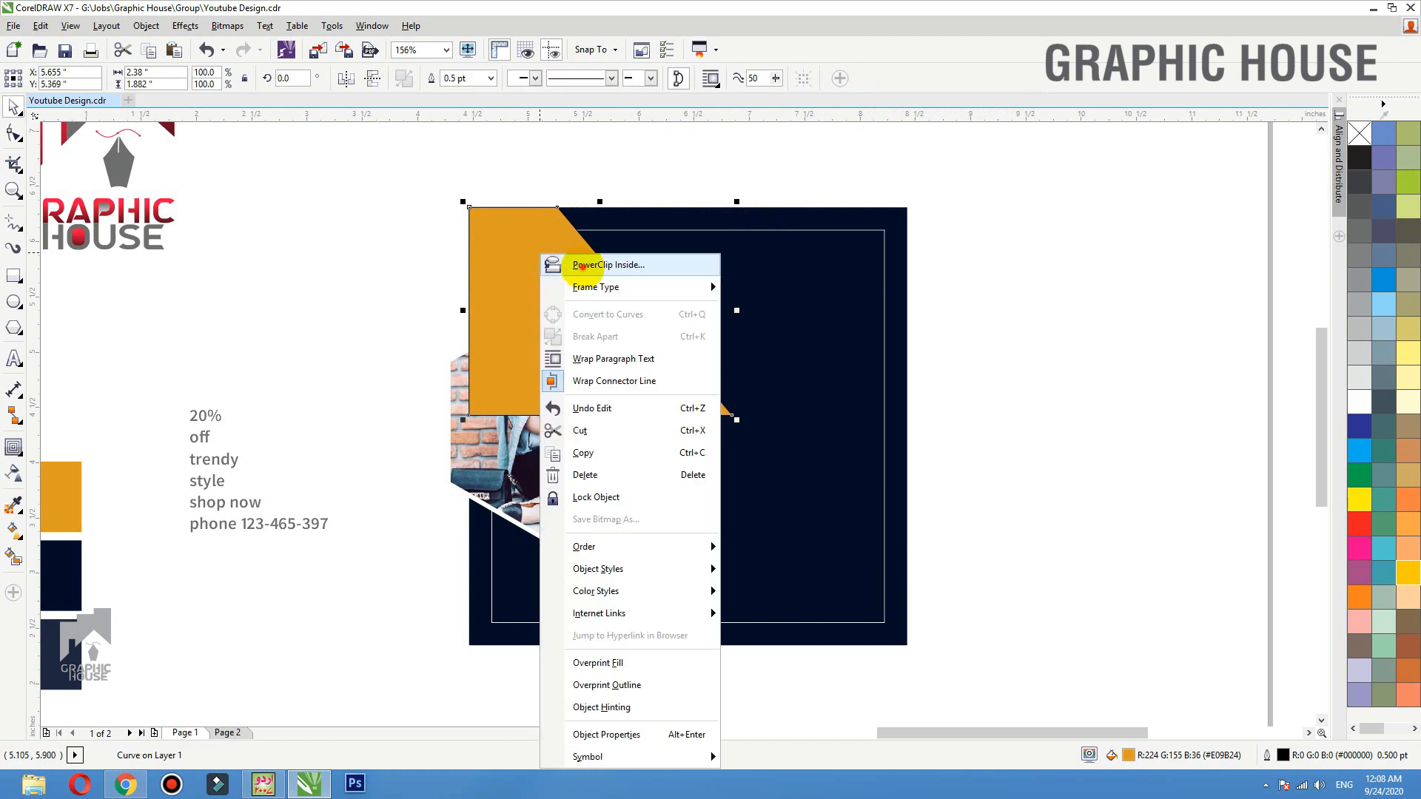
click(563, 264)
click(642, 205)
click(683, 416)
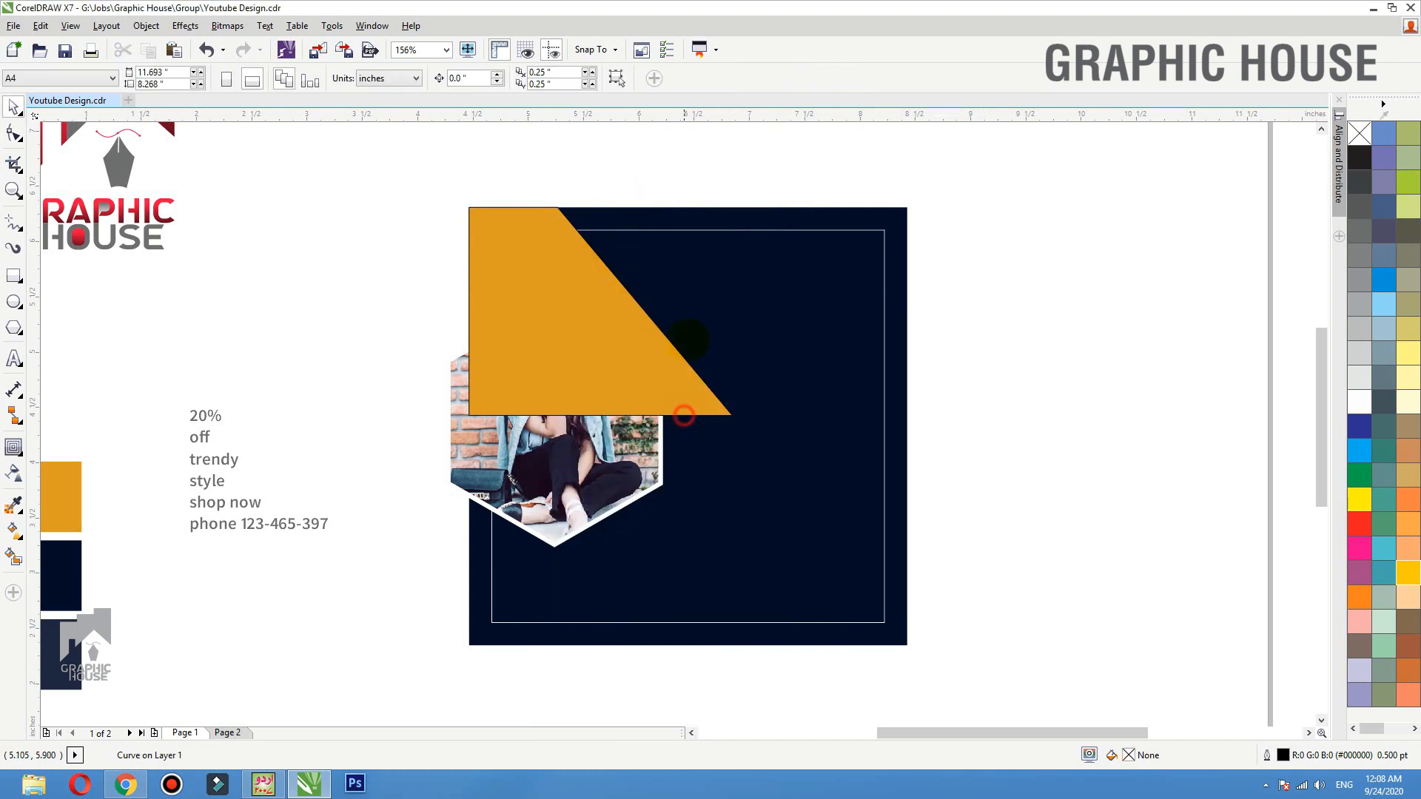
click(687, 218)
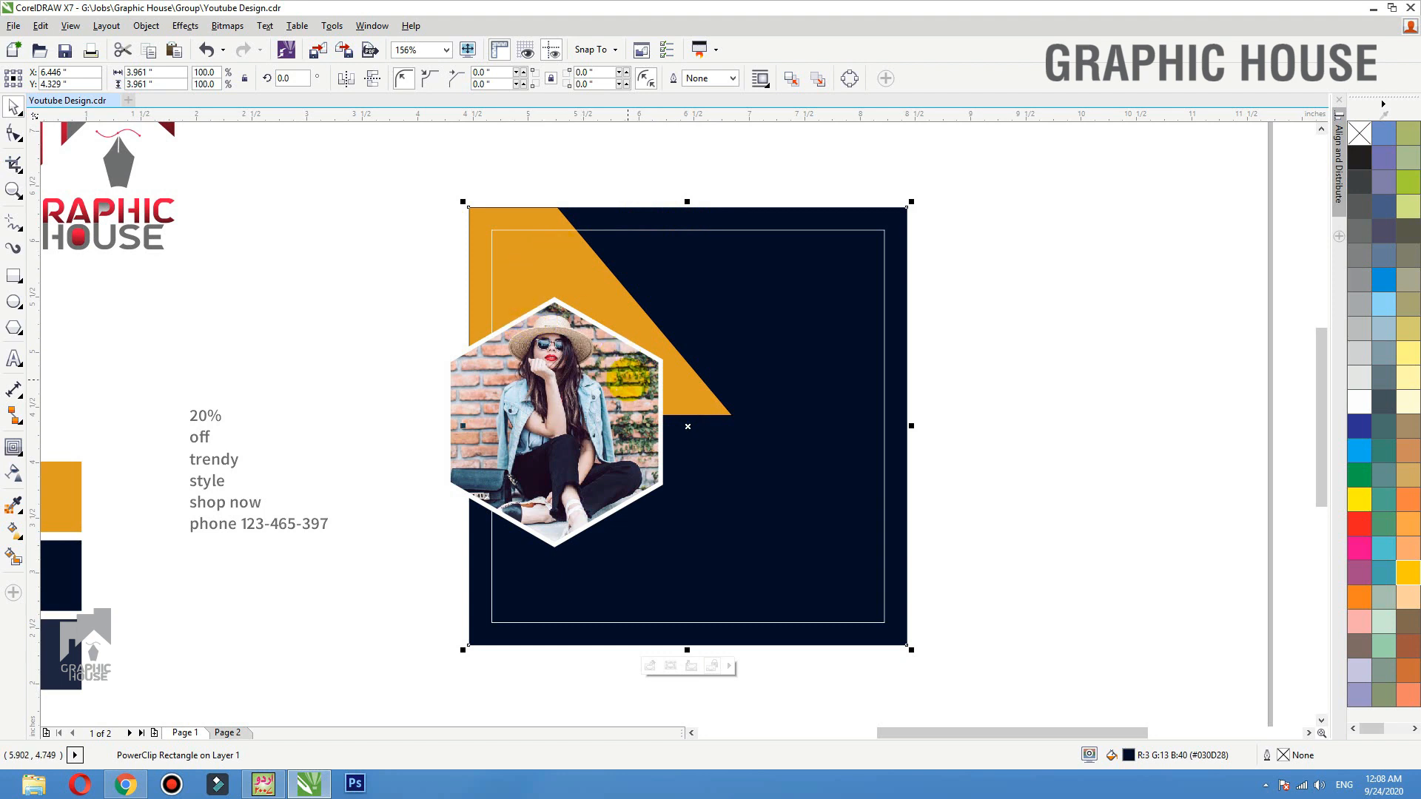
Step: Edit the navy square's PowerClip contents and move the orange shape's lower-left node straight down about 0.32 inches
double_click(723, 417)
click(518, 403)
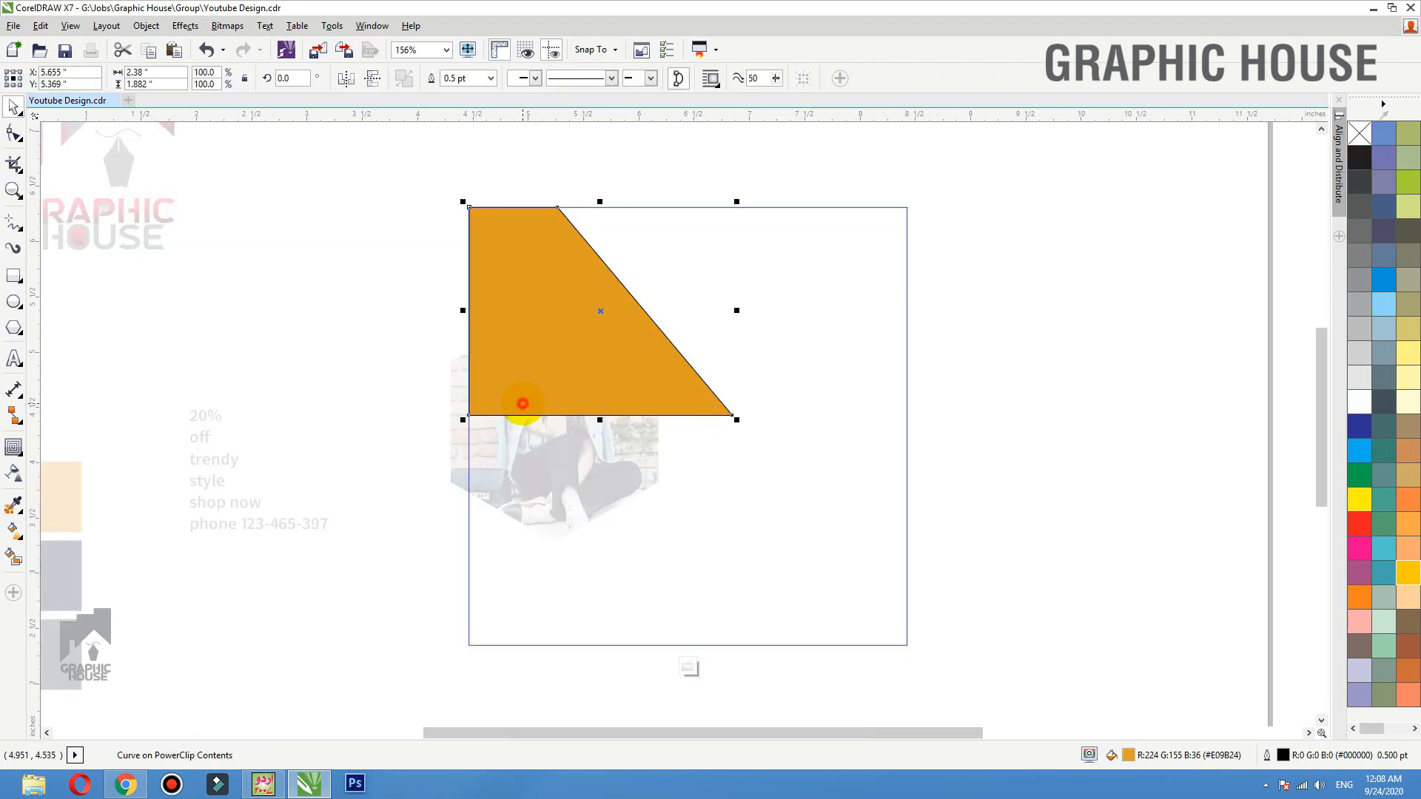
key(F10)
drag(465, 419, 468, 449)
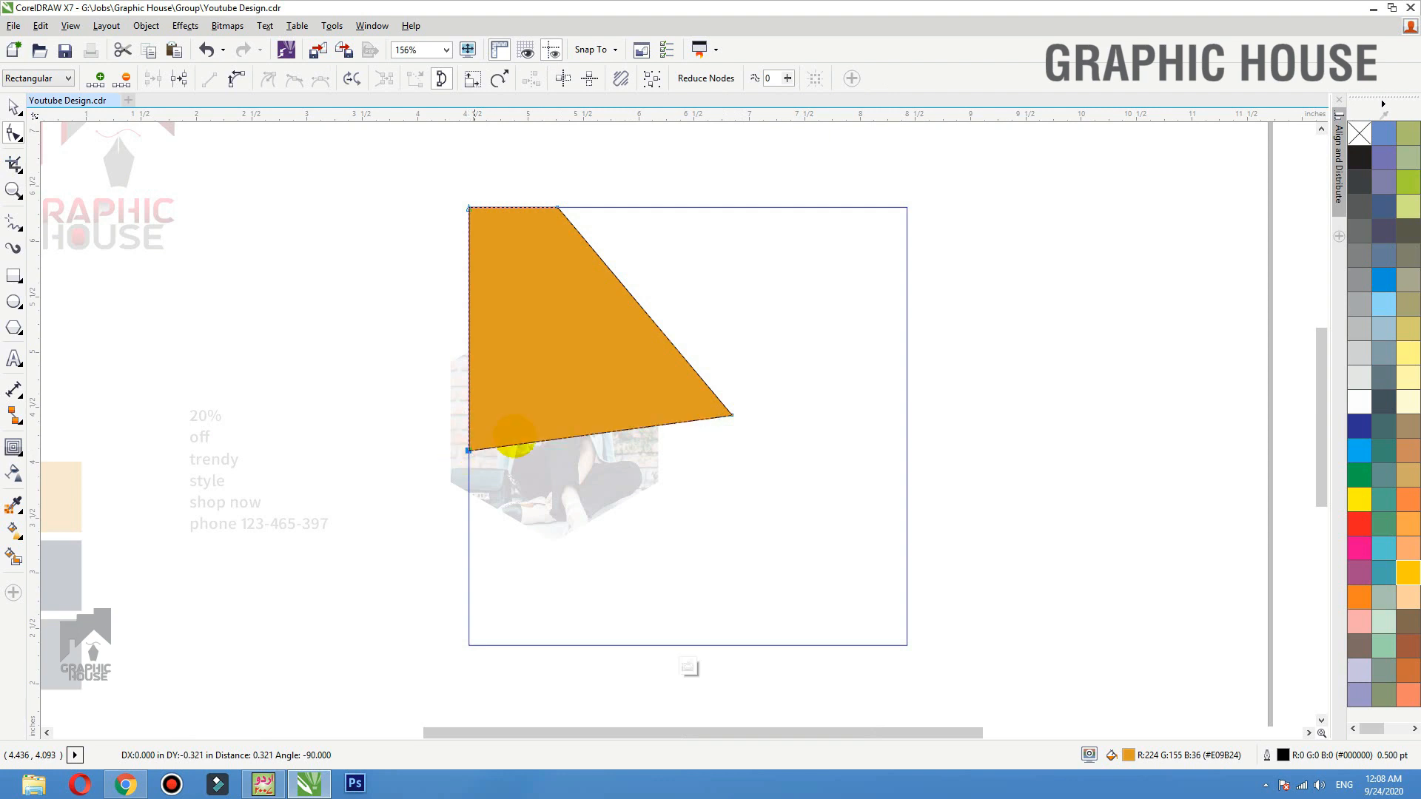
Step: Scale the orange shape to about 92.7% from its upper-left corner and remove its outline
key(space)
drag(736, 455, 717, 437)
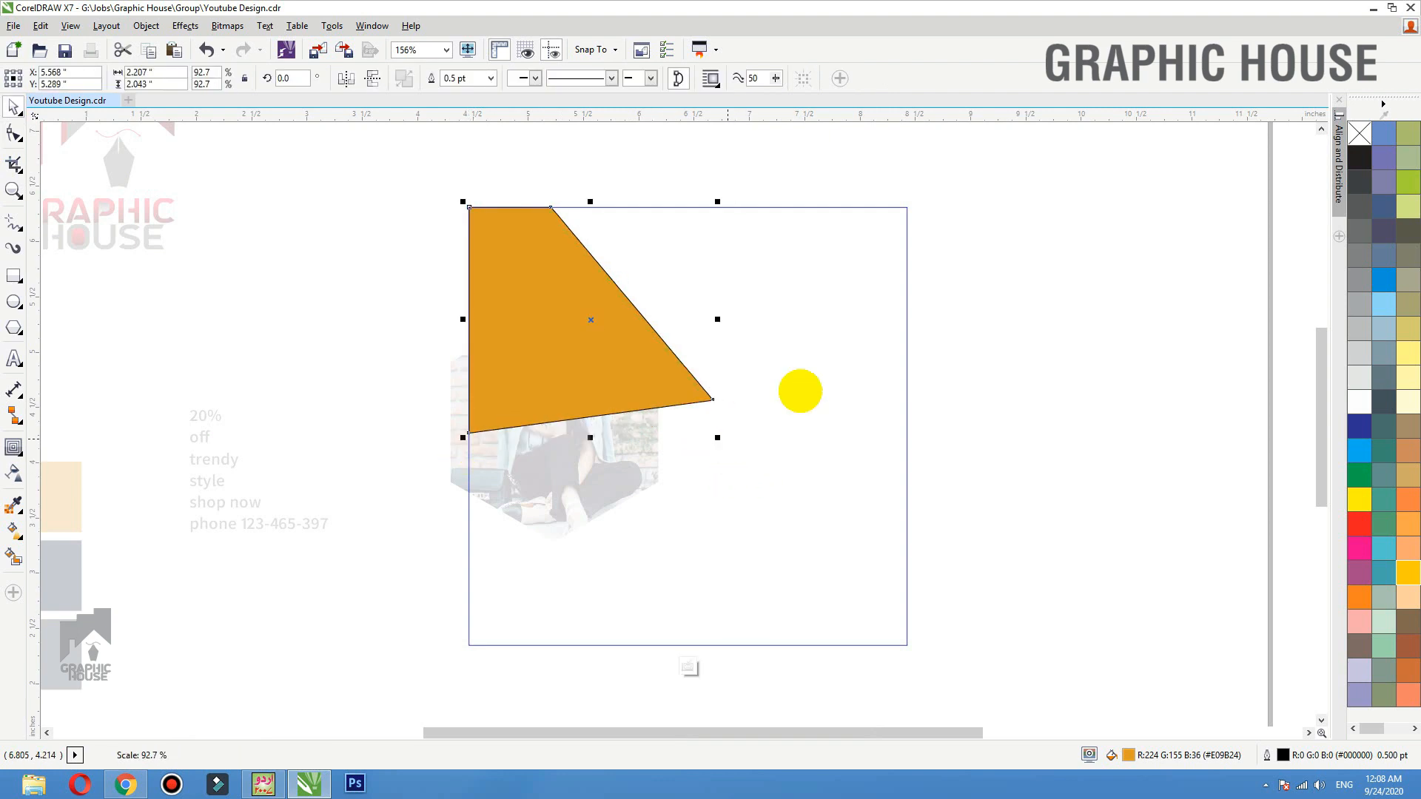
right_click(1358, 135)
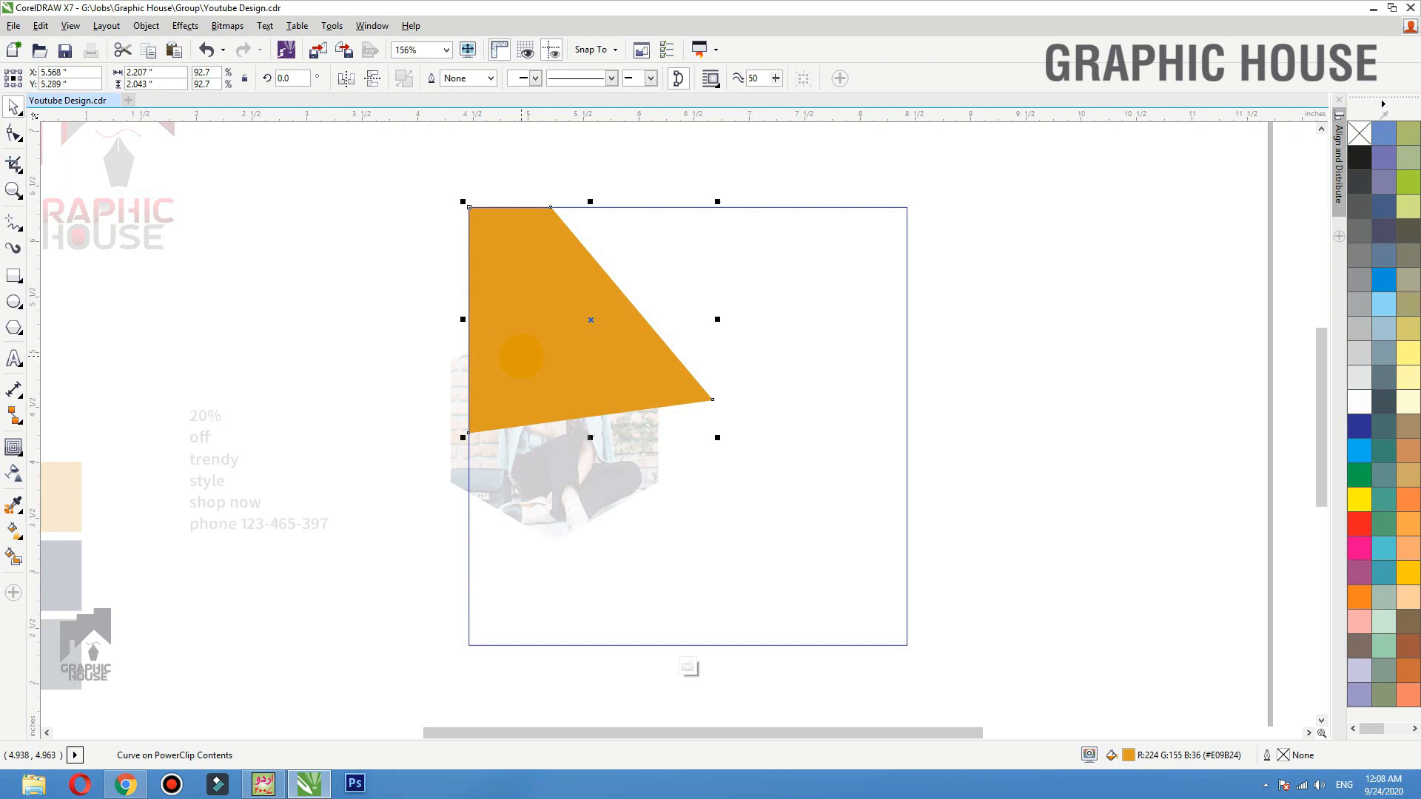
Step: Duplicate the orange shape about 2.1 inches lower, raise the copy's two right-hand nodes, and finish editing the contents
drag(522, 357, 526, 585)
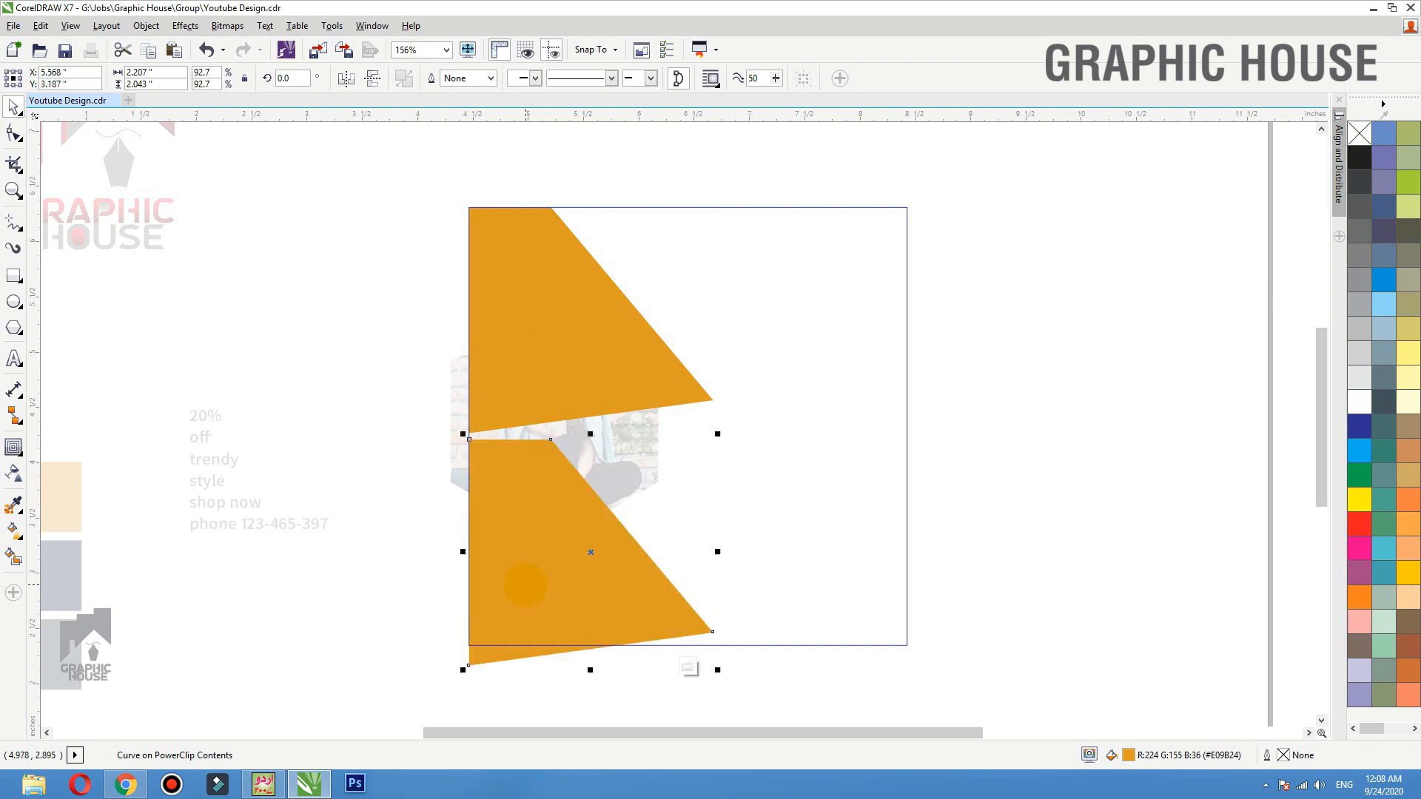
key(F10)
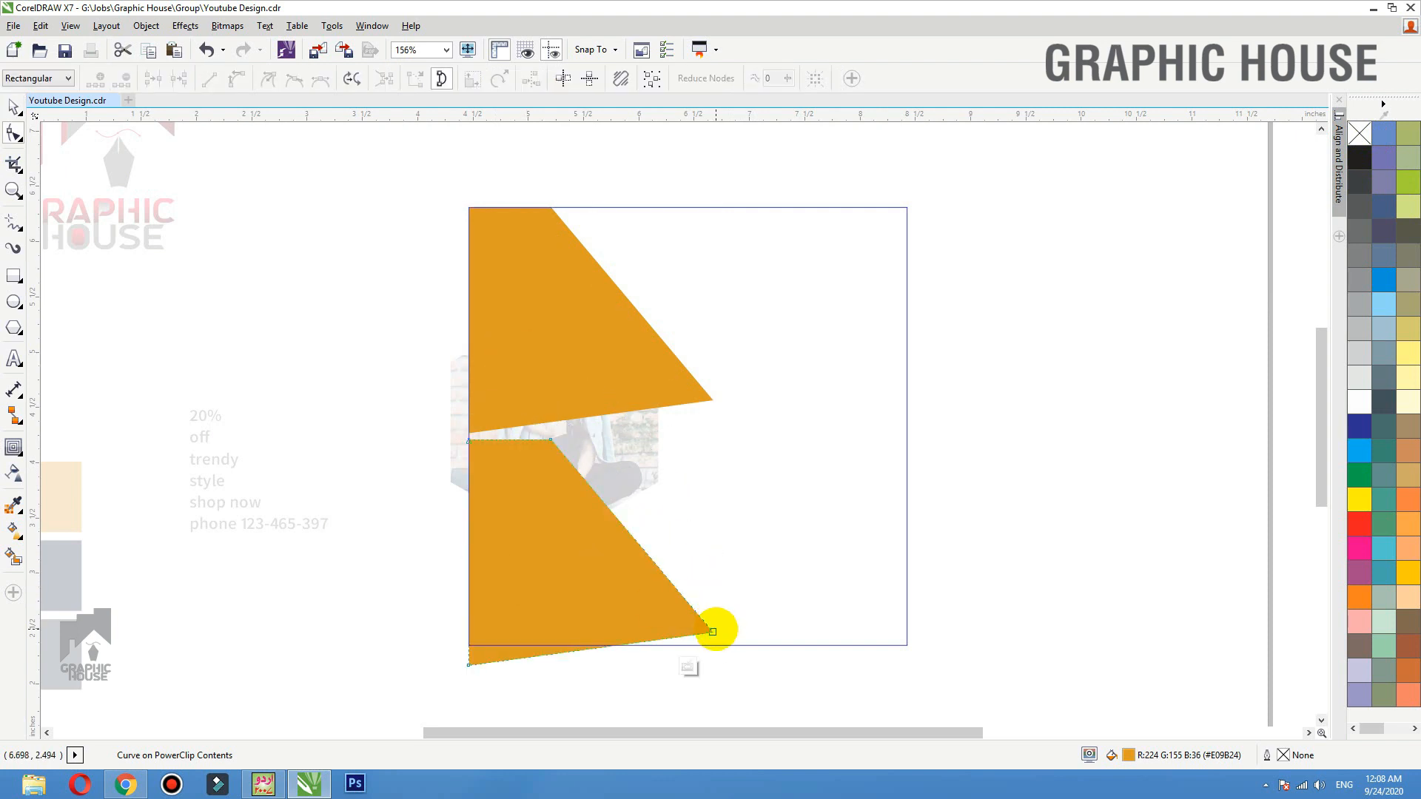
drag(711, 631, 712, 546)
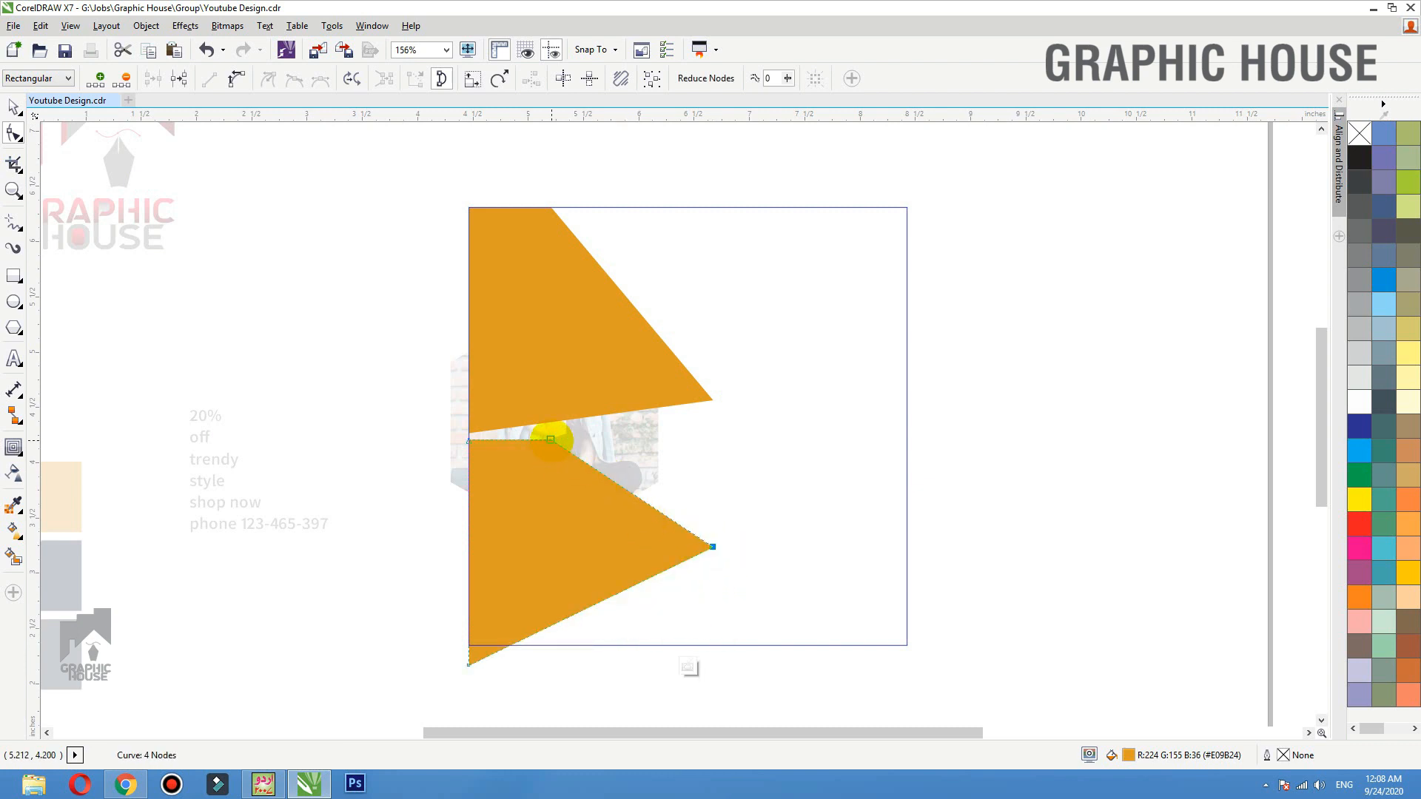
drag(550, 439, 571, 413)
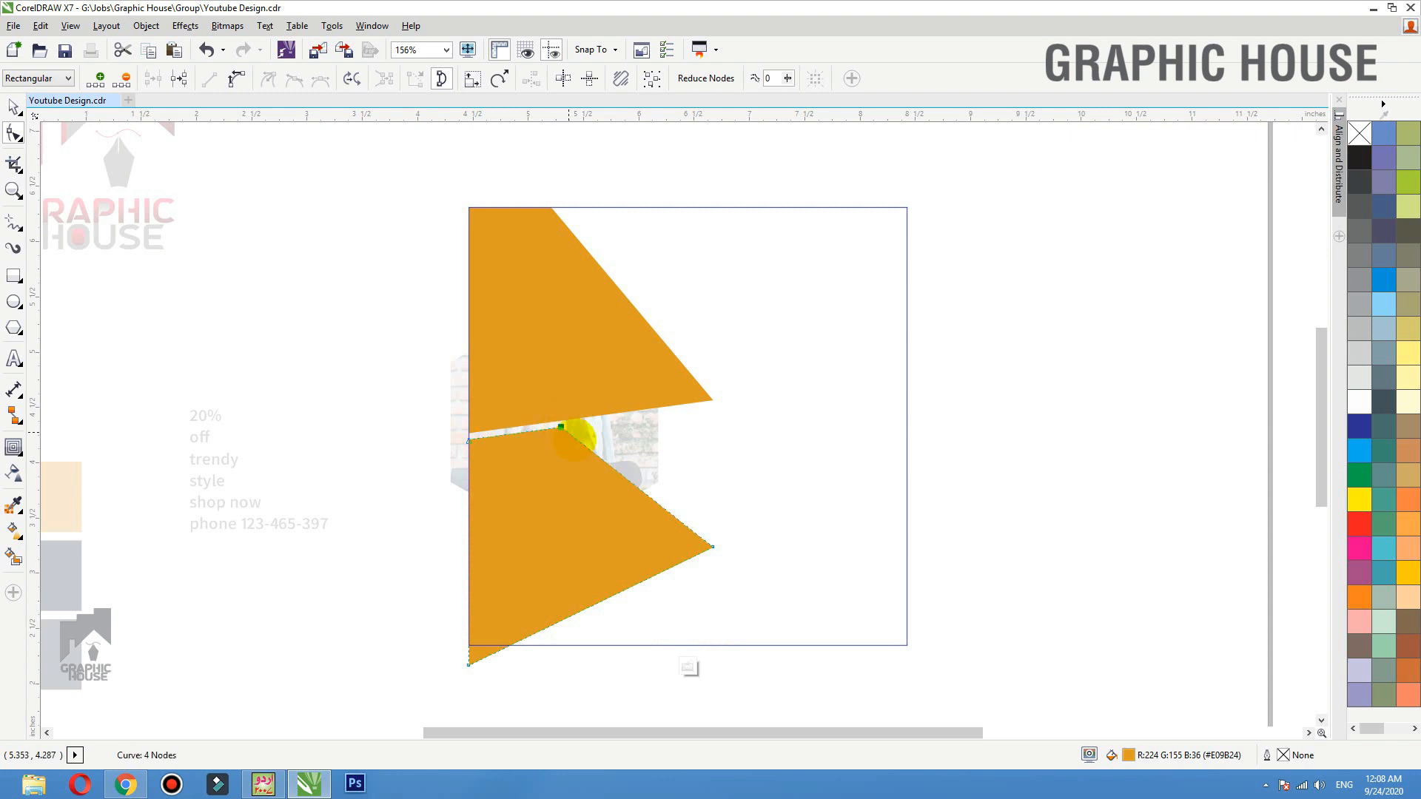
key(space)
click(273, 444)
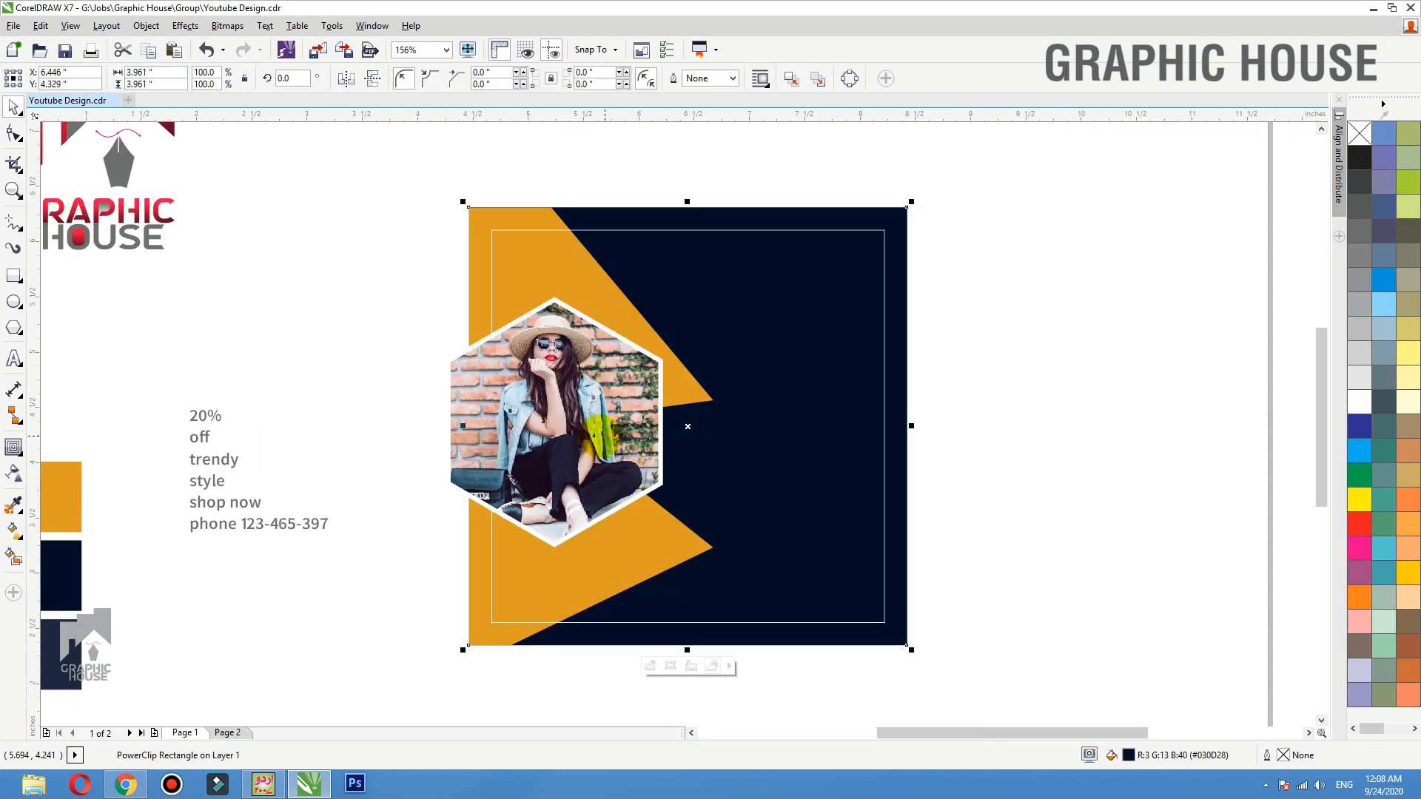
Step: Reopen the PowerClip contents, move the lower orange shape's right node about 0.56 inches left, and finish editing
ctrl+click(499, 634)
double_click(559, 581)
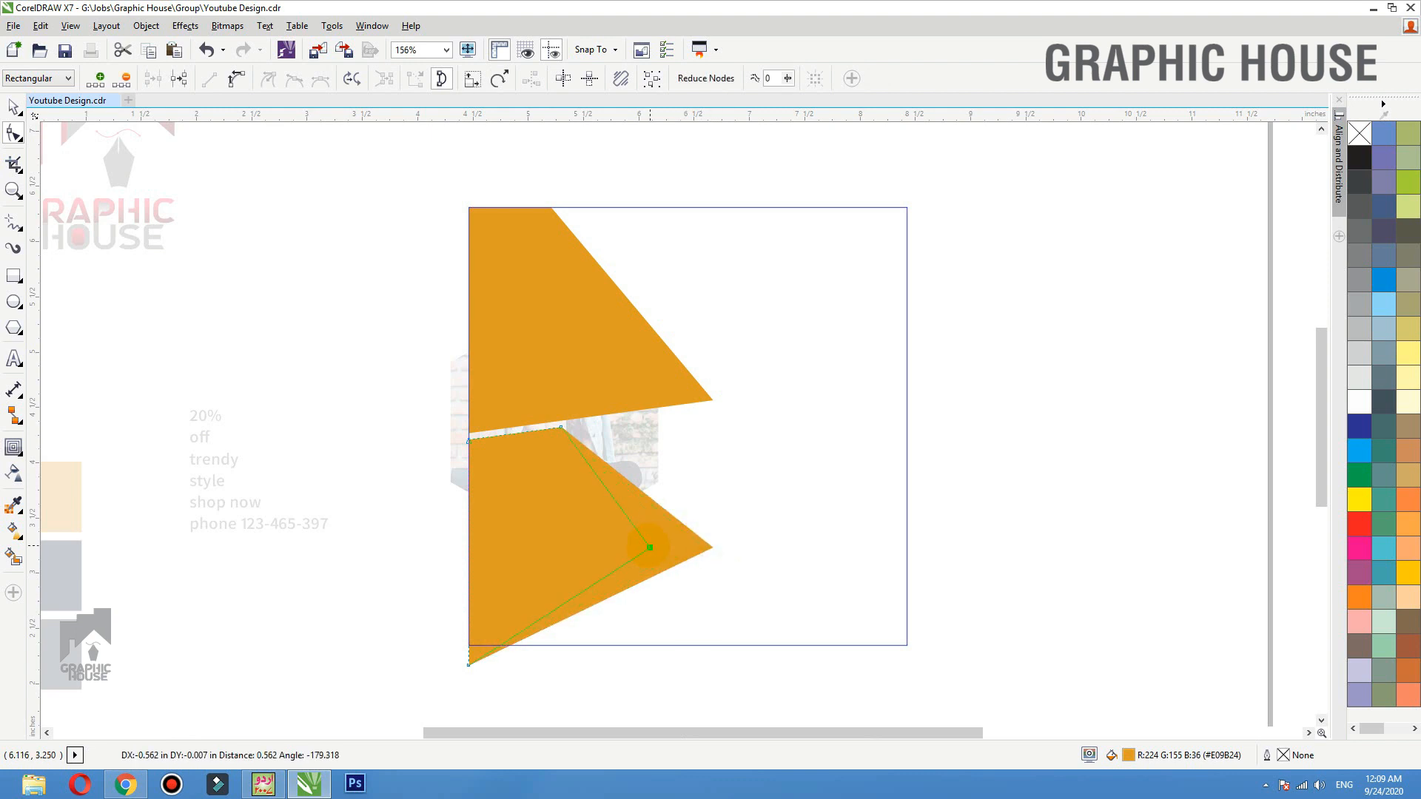
key(space)
click(271, 509)
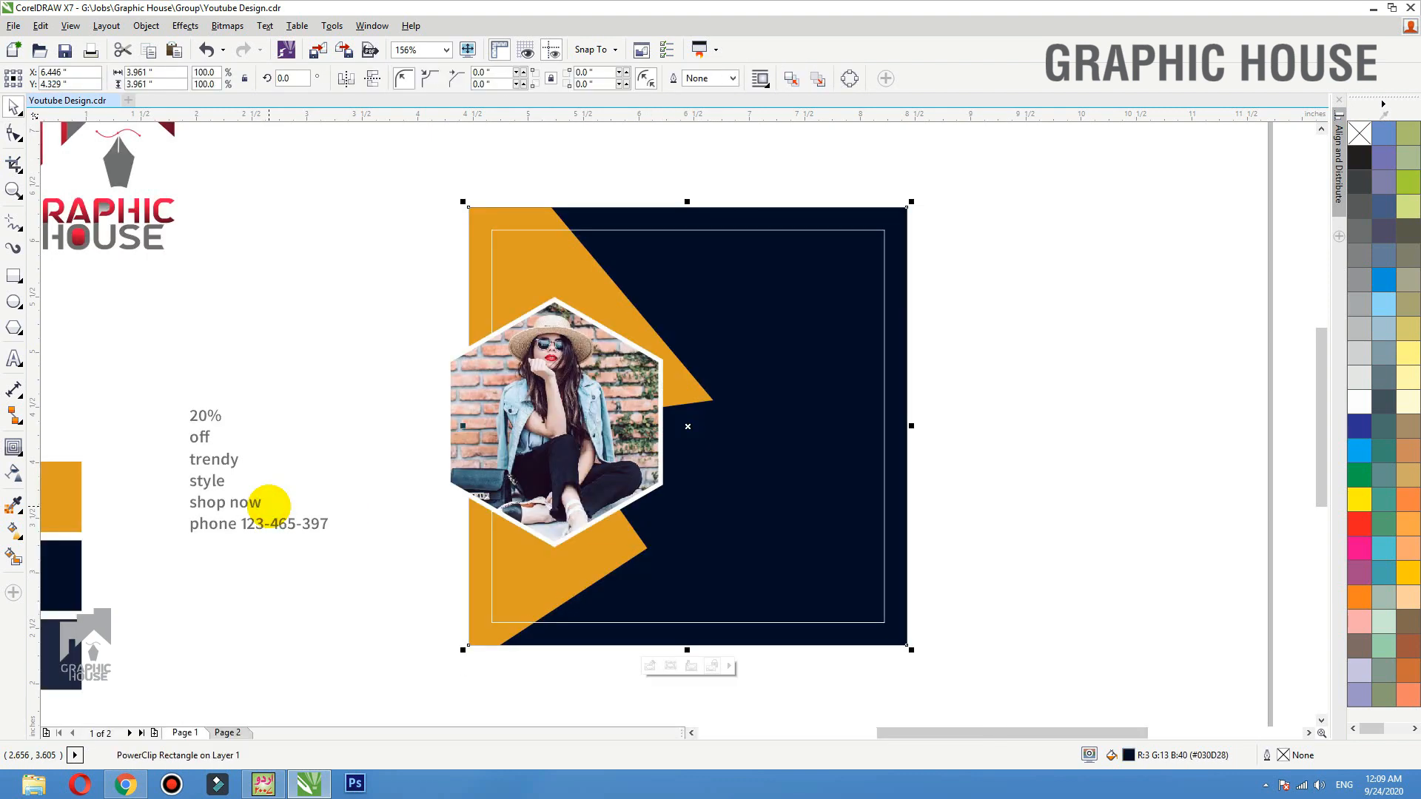
Step: Add a drop shadow to the hexagon photo, cast from its centre toward the lower right
click(296, 520)
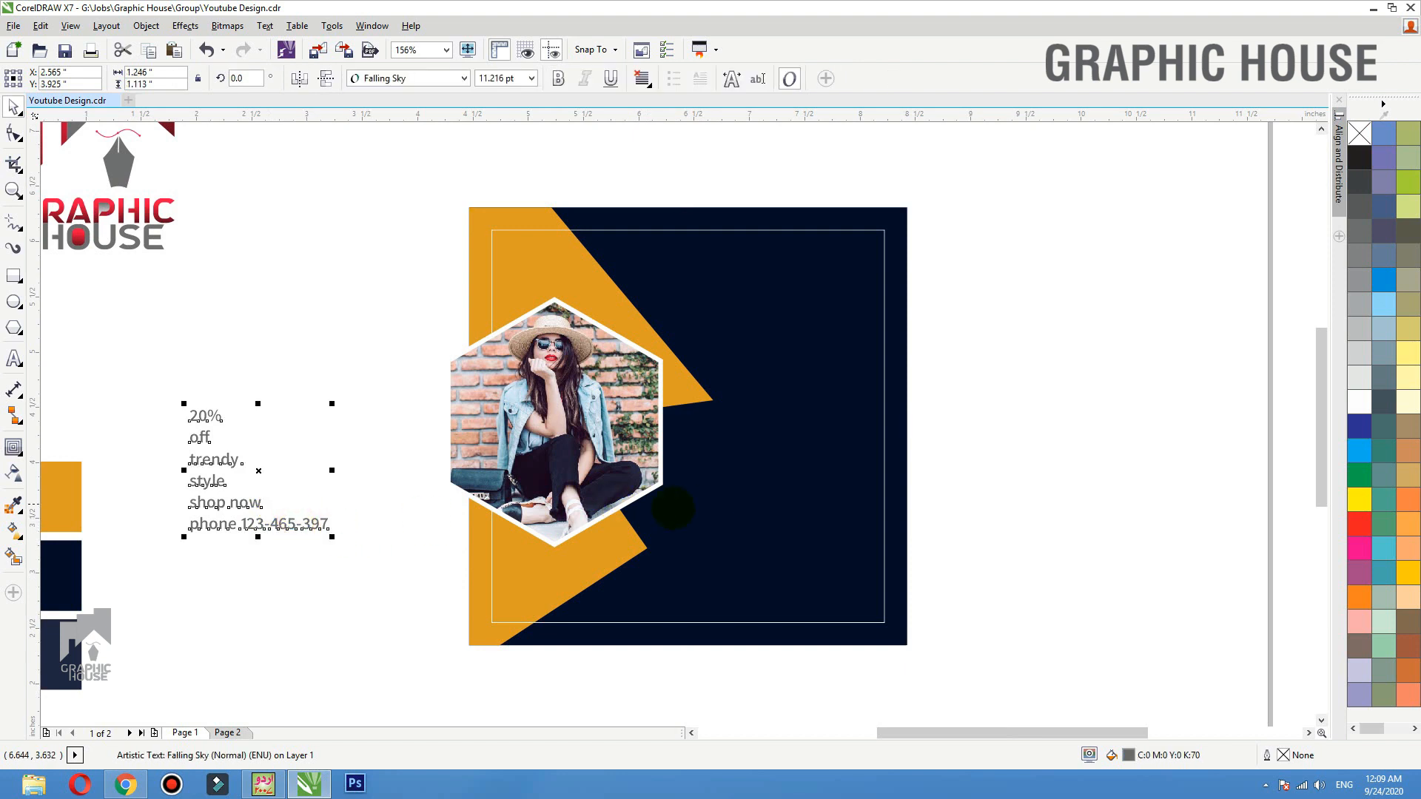
click(507, 450)
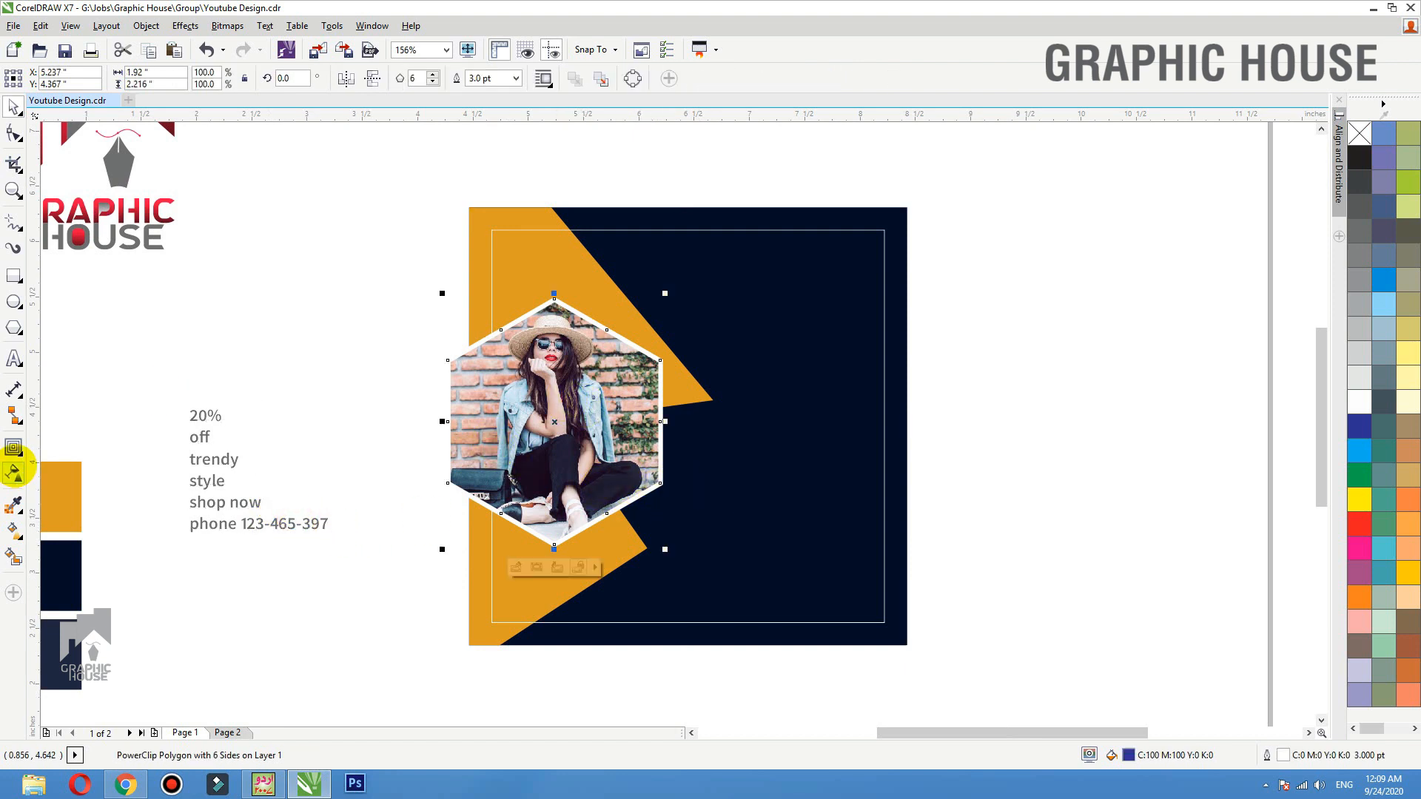
click(15, 447)
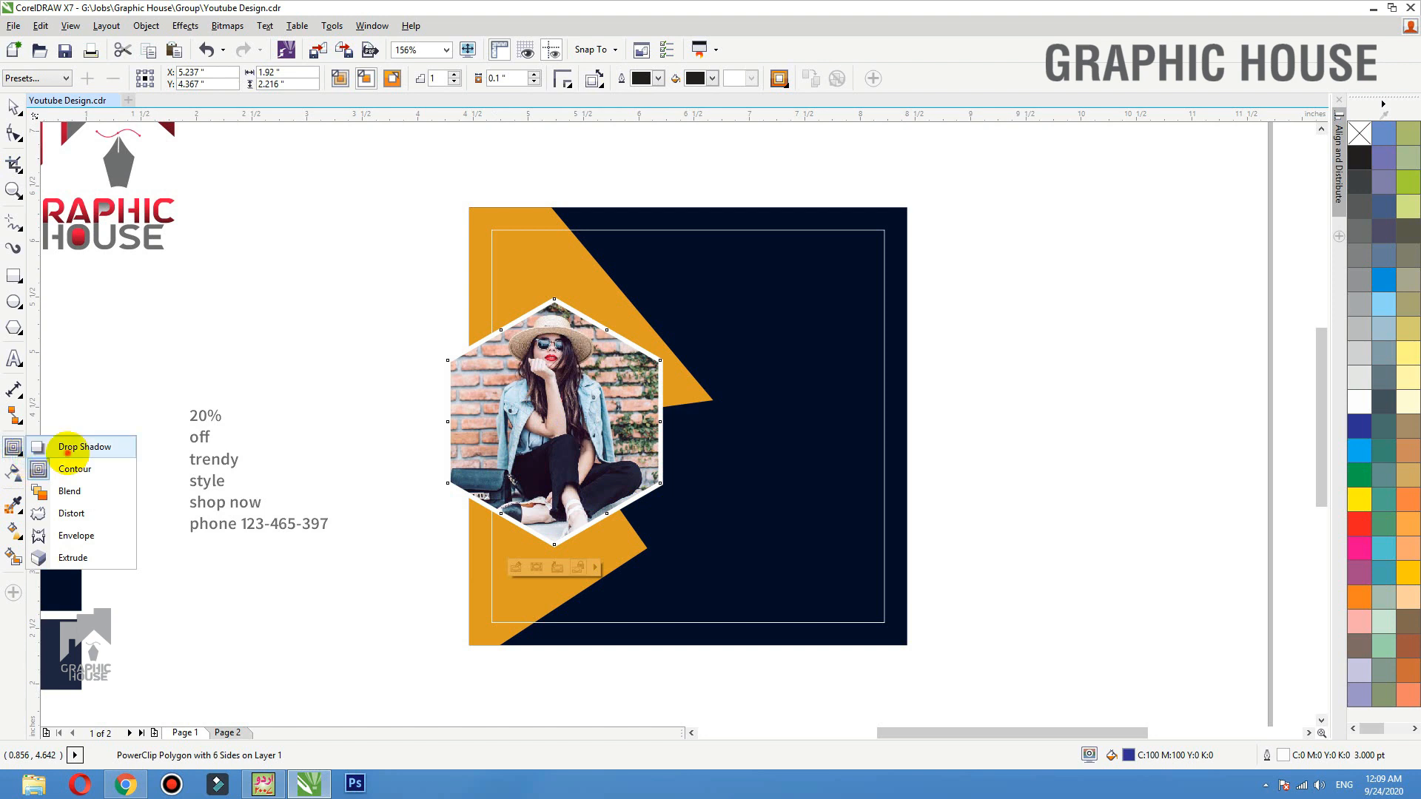
click(68, 447)
drag(554, 422, 562, 484)
drag(553, 422, 593, 551)
Step: Set the hexagon's drop shadow feathering to 5
click(465, 78)
text(5)
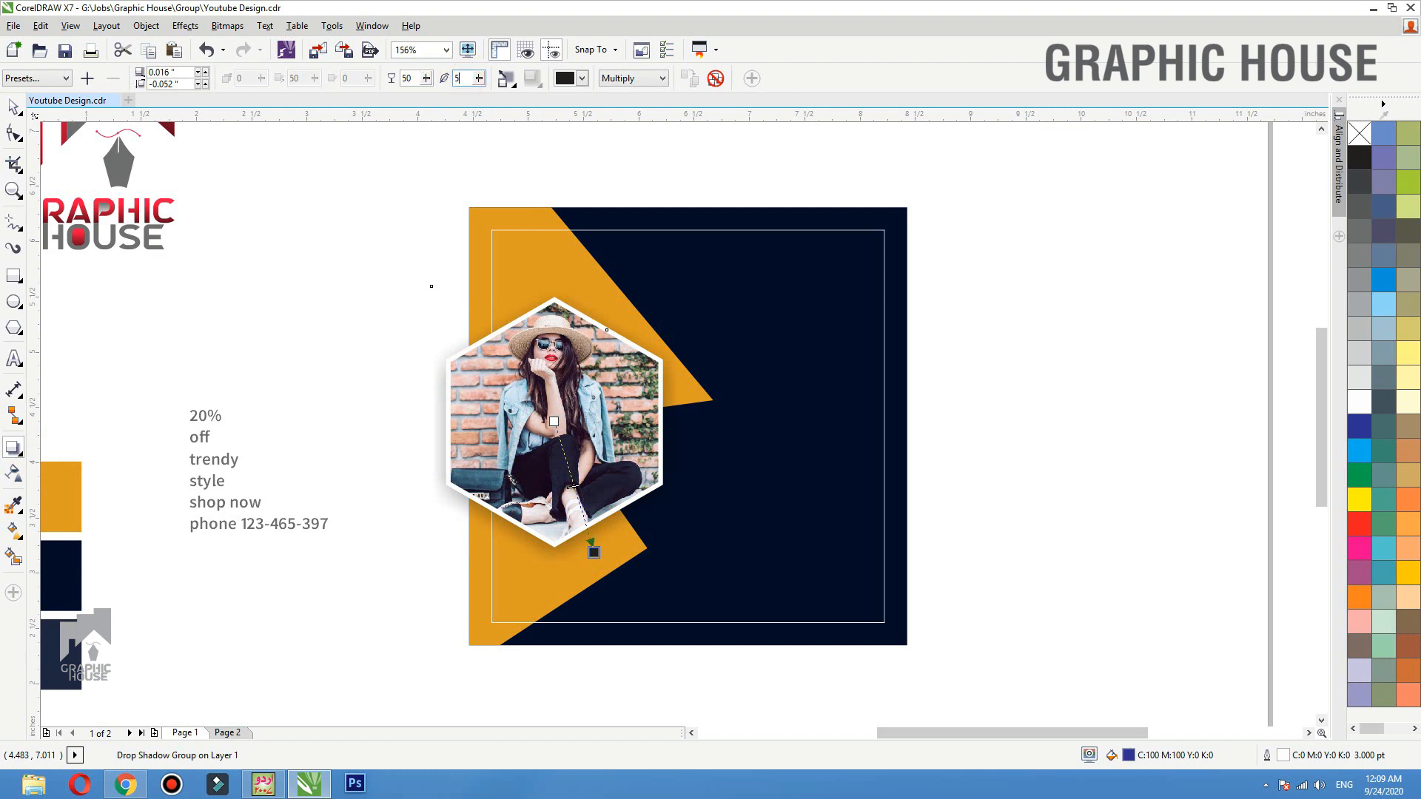
text(3)
key(Return)
click(465, 78)
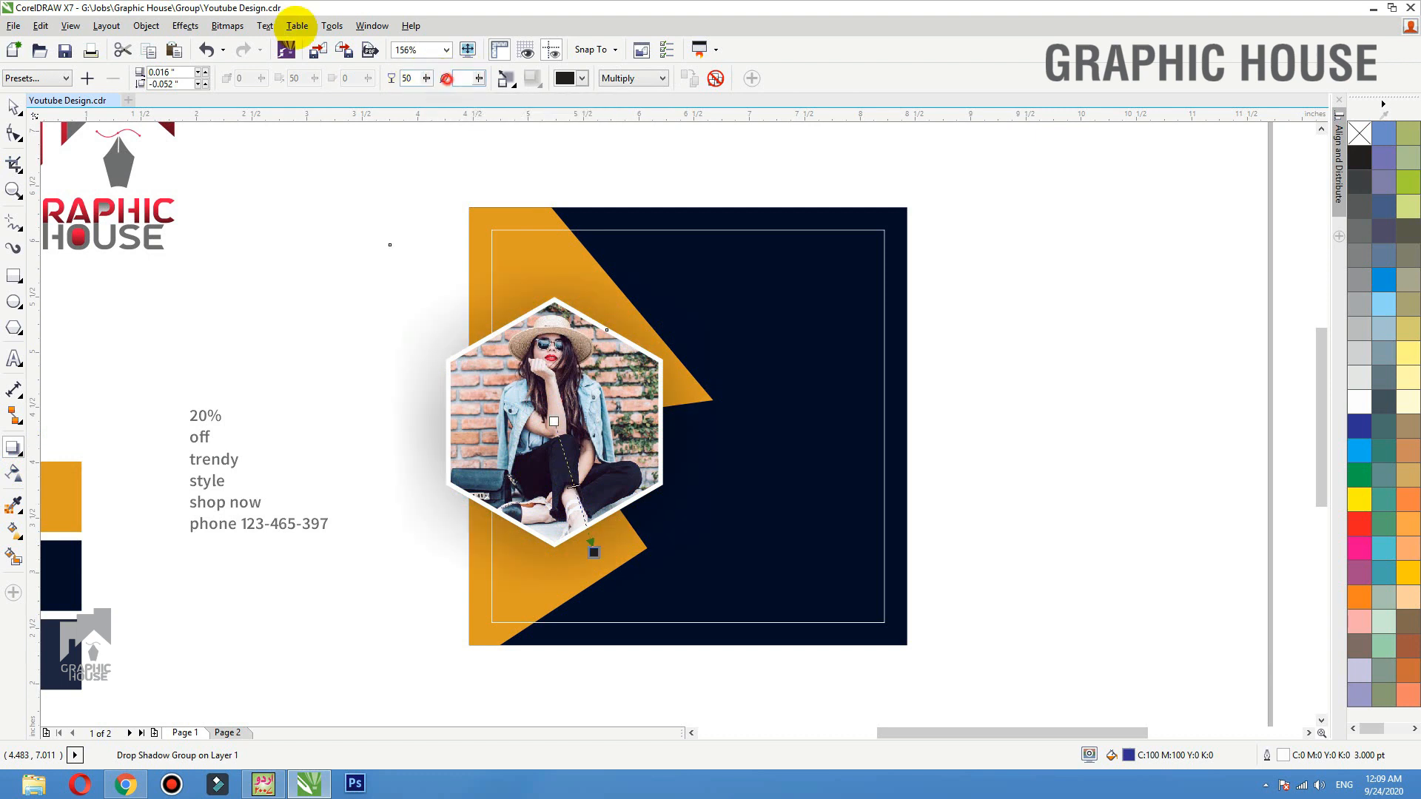
key(BackSpace)
key(Return)
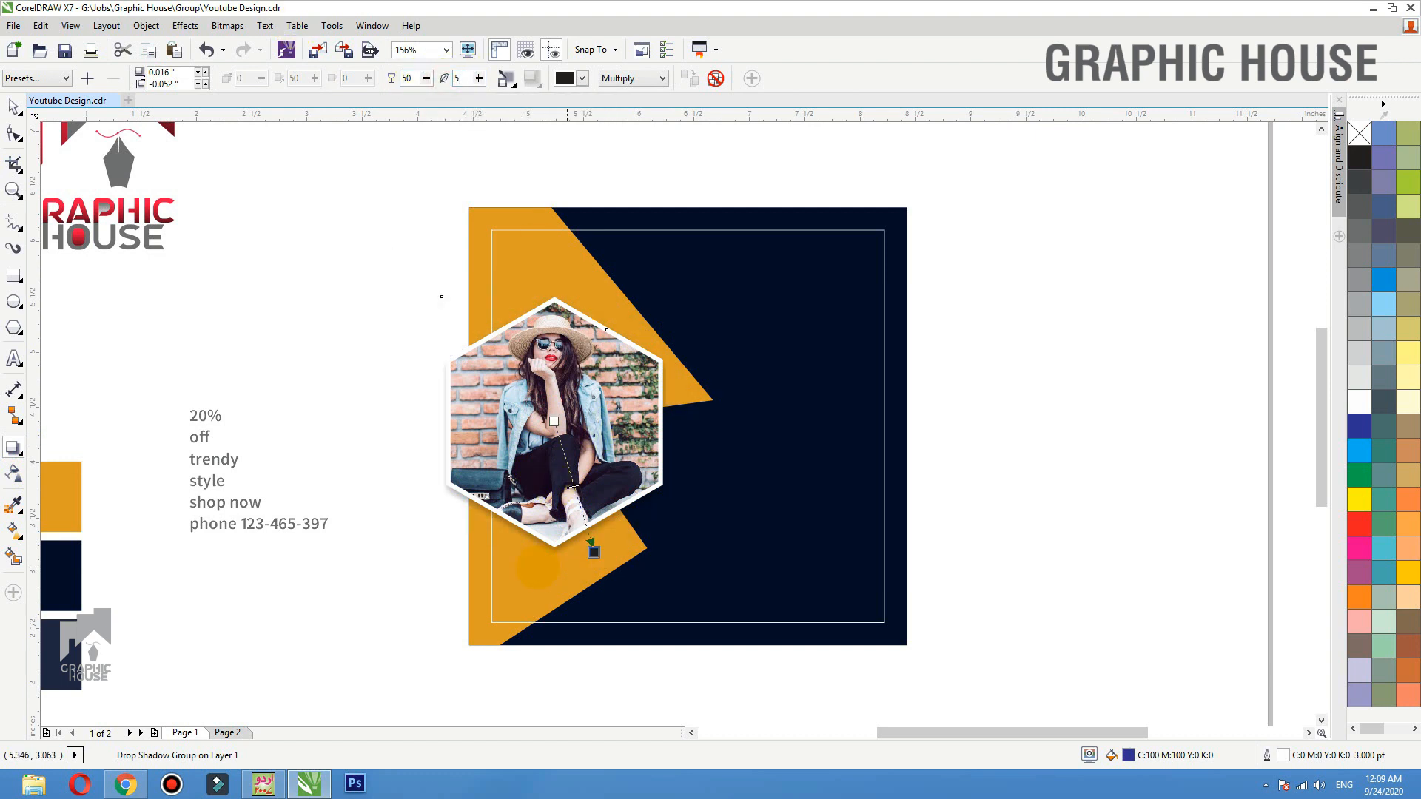
Step: PowerClip the shadowed hexagon photo inside the navy square
click(14, 106)
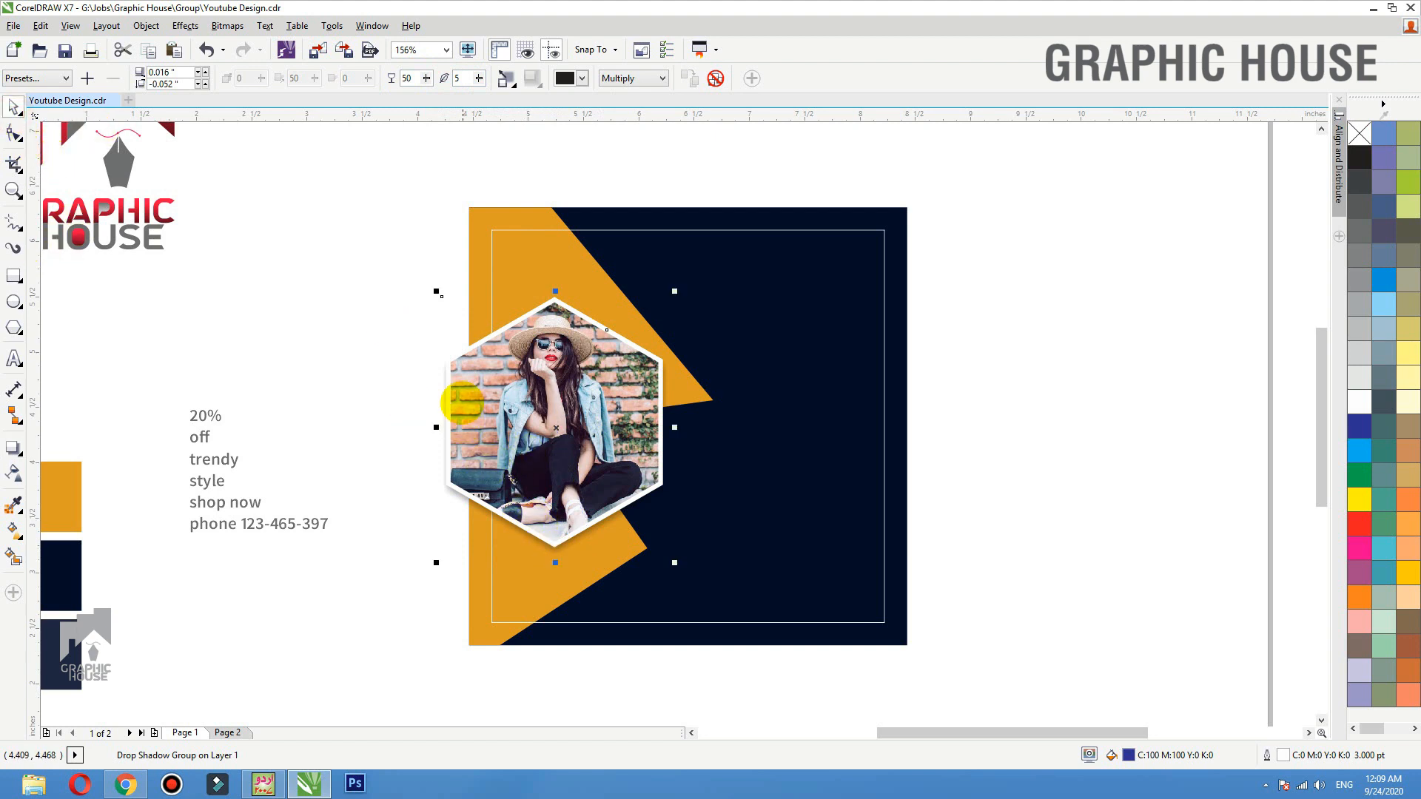
right_click(462, 402)
click(504, 333)
click(518, 216)
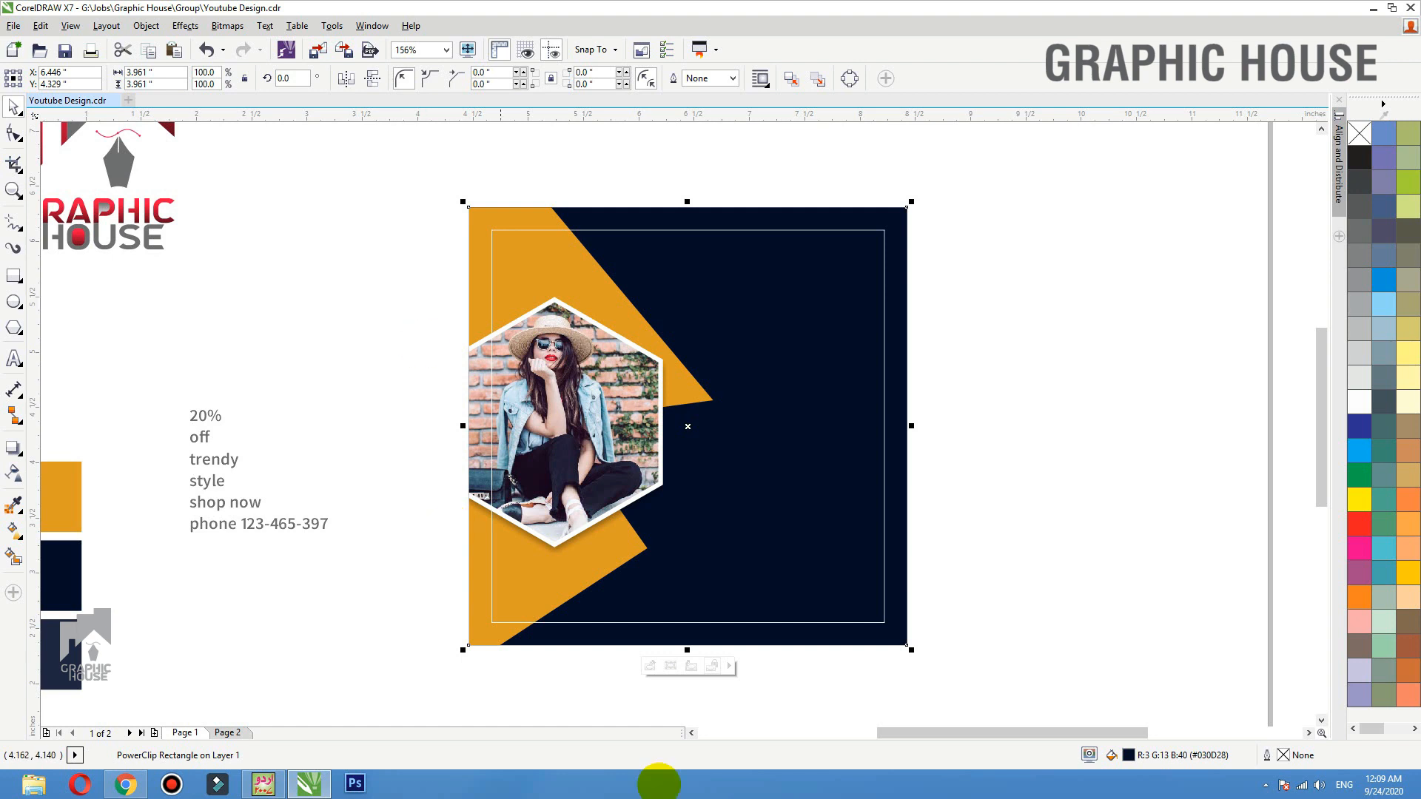
Step: Draw a rectangle about 1.59 by 1.07 inches from the square's upper-right corner and fill it with the sampled orange
click(13, 275)
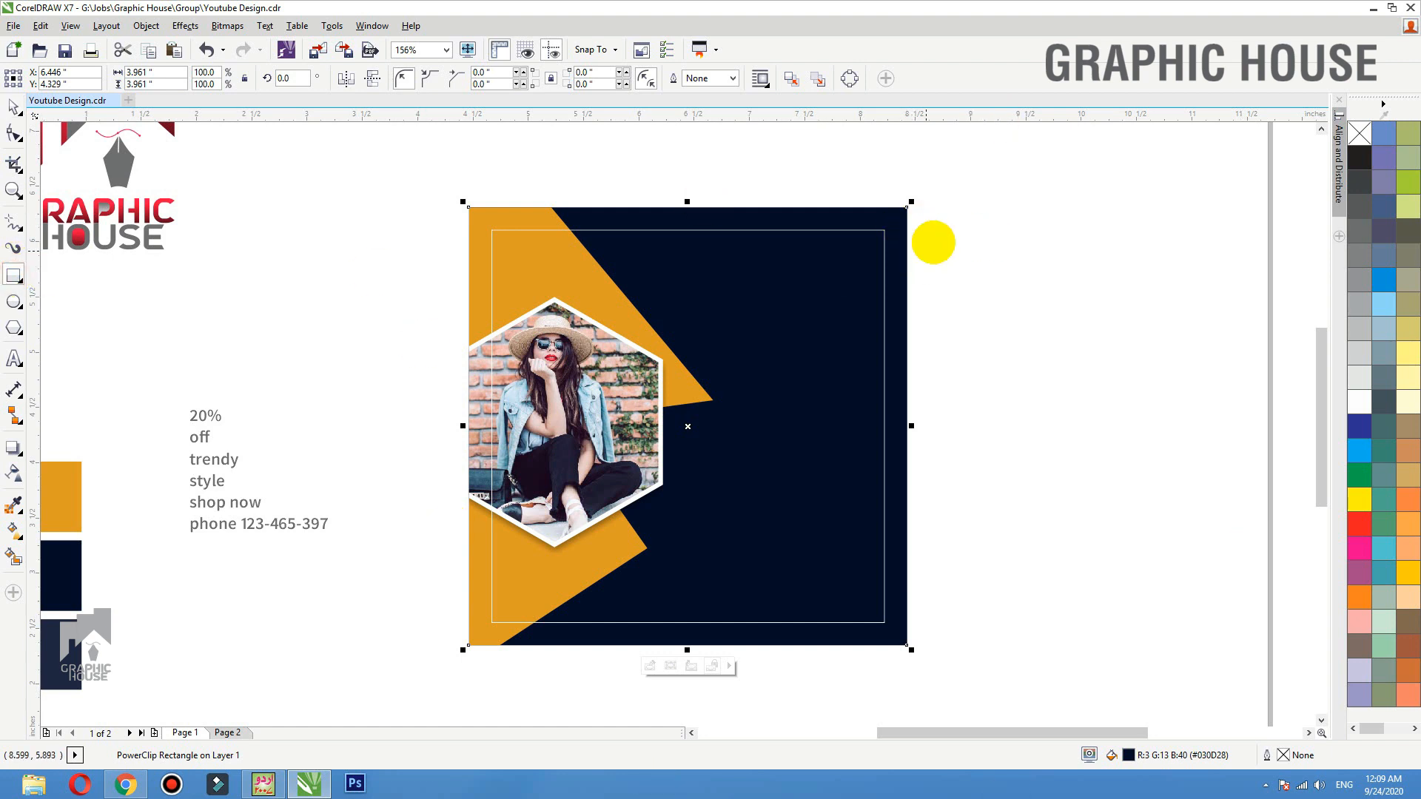
drag(907, 208, 730, 326)
click(13, 505)
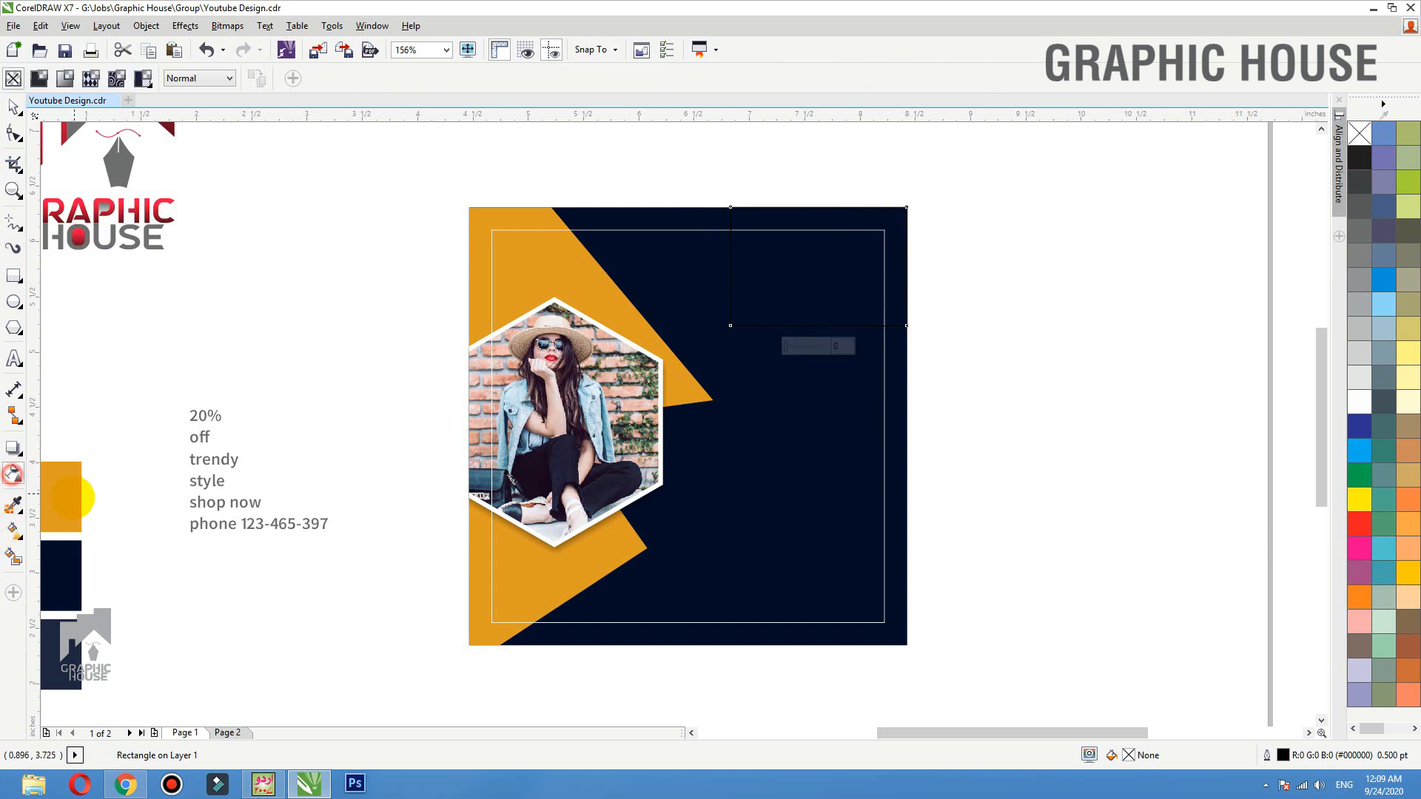
click(67, 500)
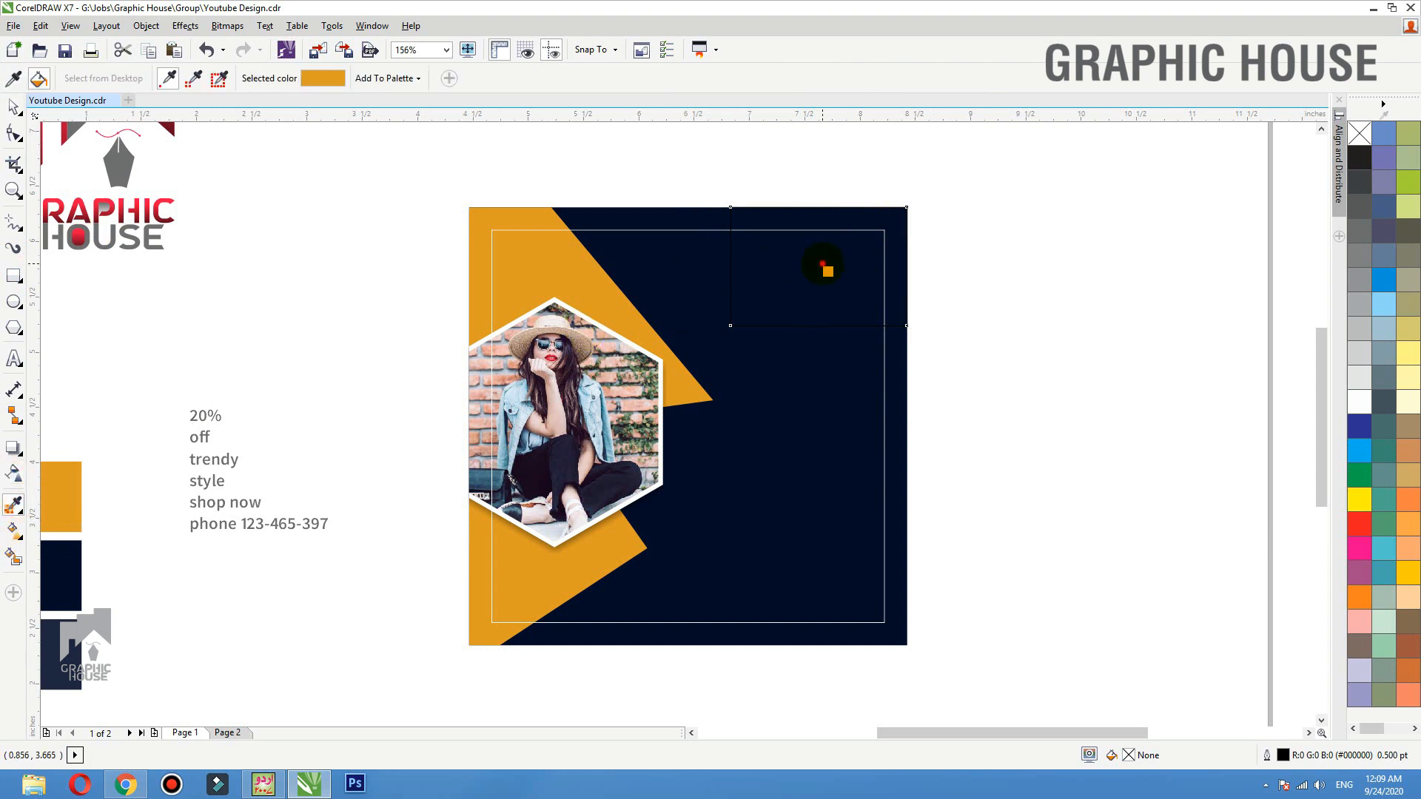
click(824, 268)
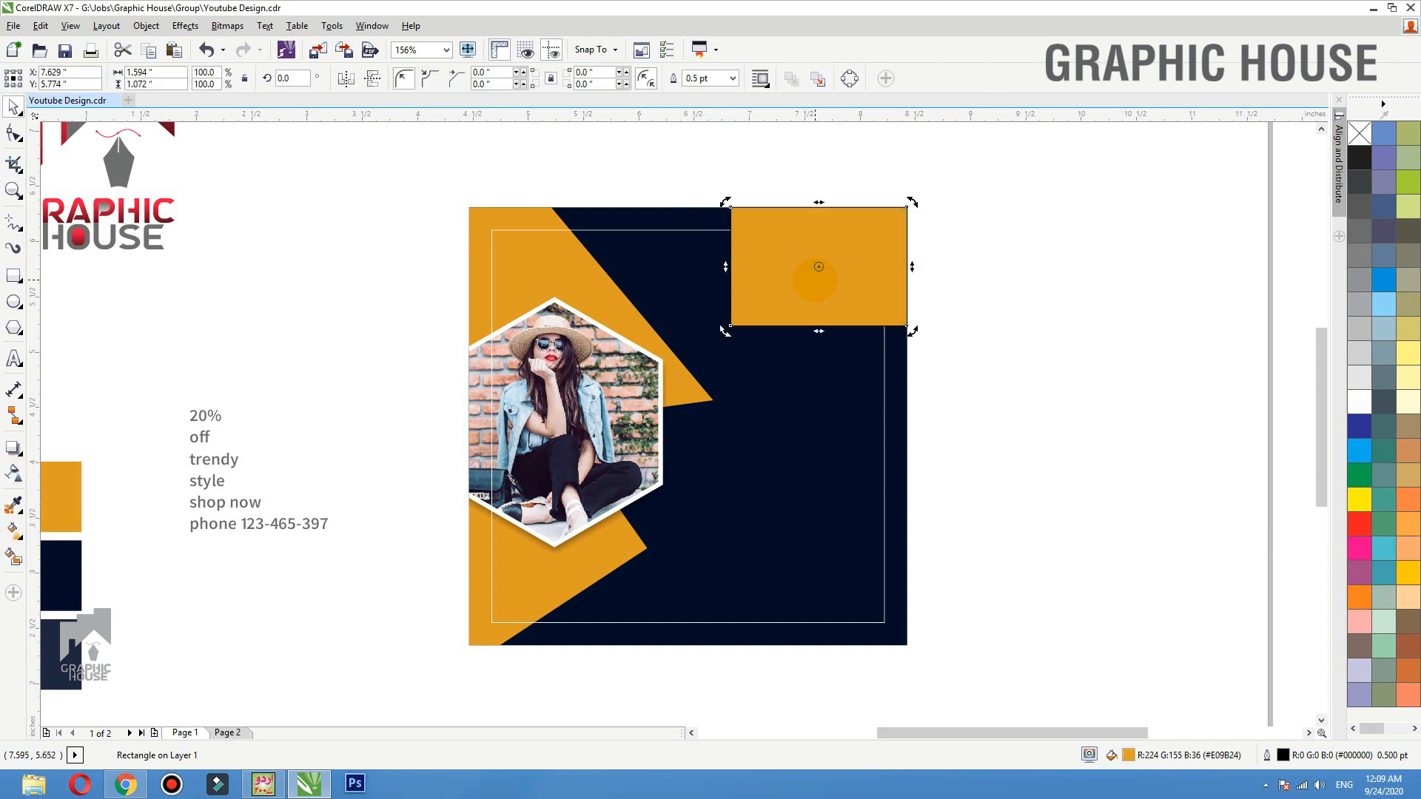
Step: Convert the rectangle to curves without an outline, raise its lower-left node and pull an added bottom-edge node down to a point
key(ctrl+q)
click(14, 134)
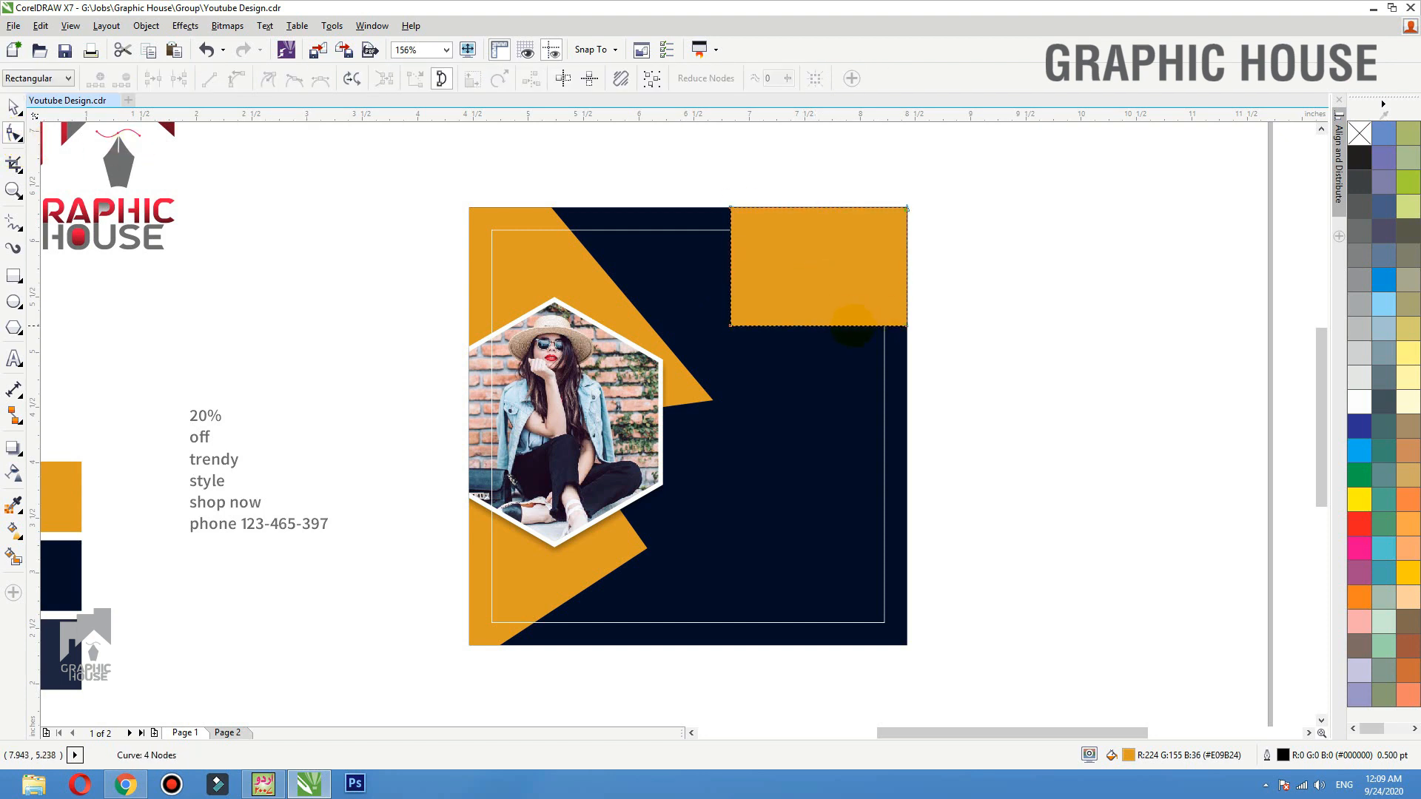
drag(730, 325, 730, 266)
drag(837, 303, 822, 344)
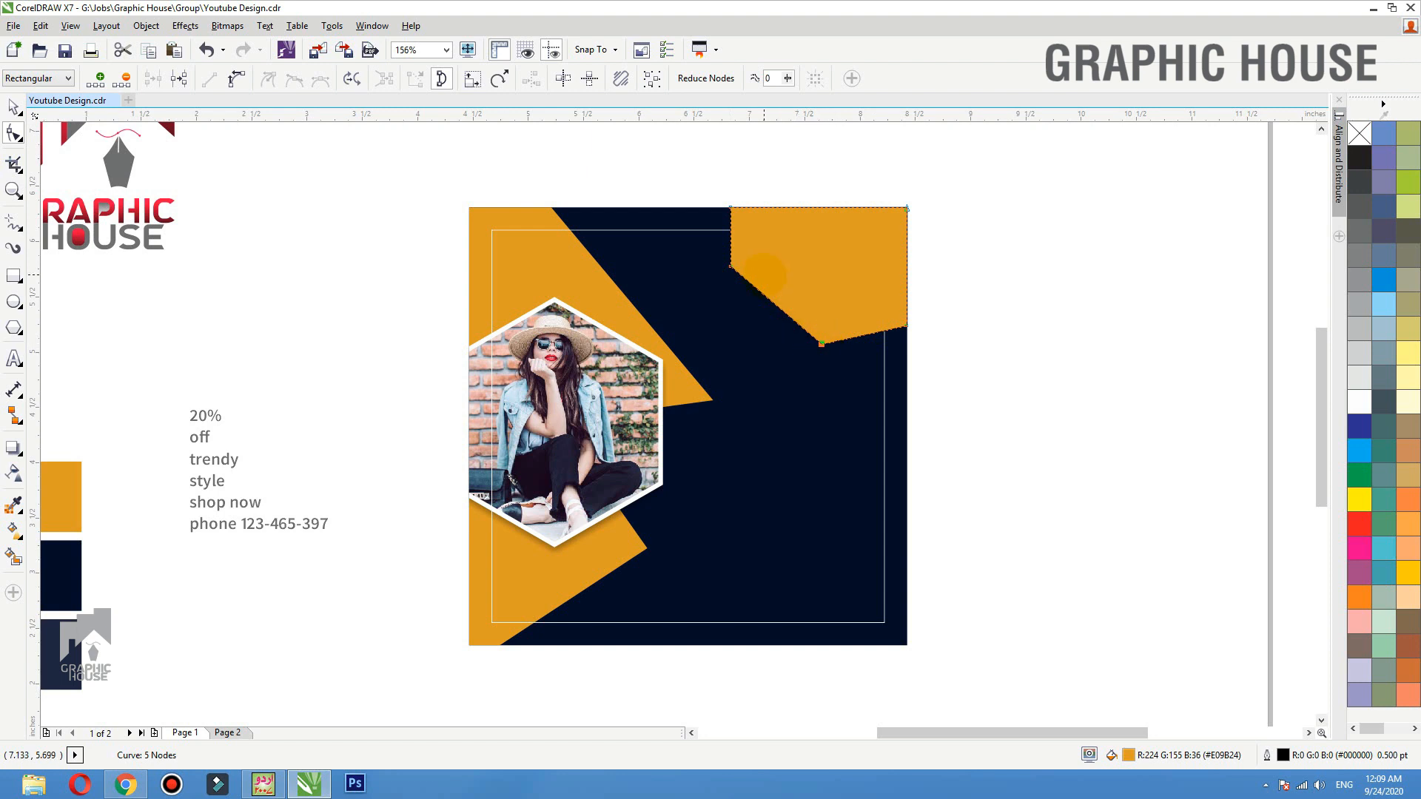
Step: Shrink the upper-right orange shape to about 1.23 by 1.07 inches, keeping it in the square's corner
key(space)
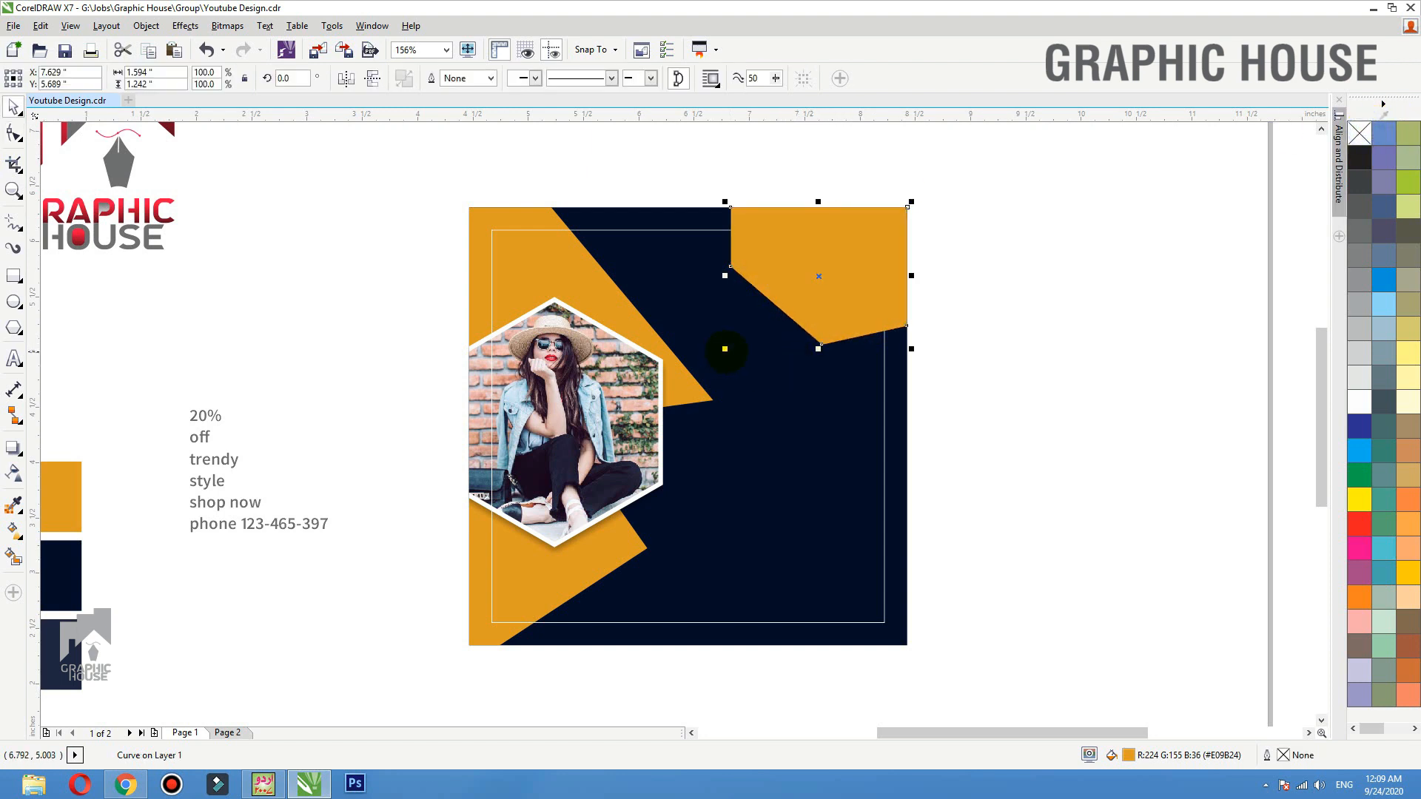
drag(757, 325, 837, 329)
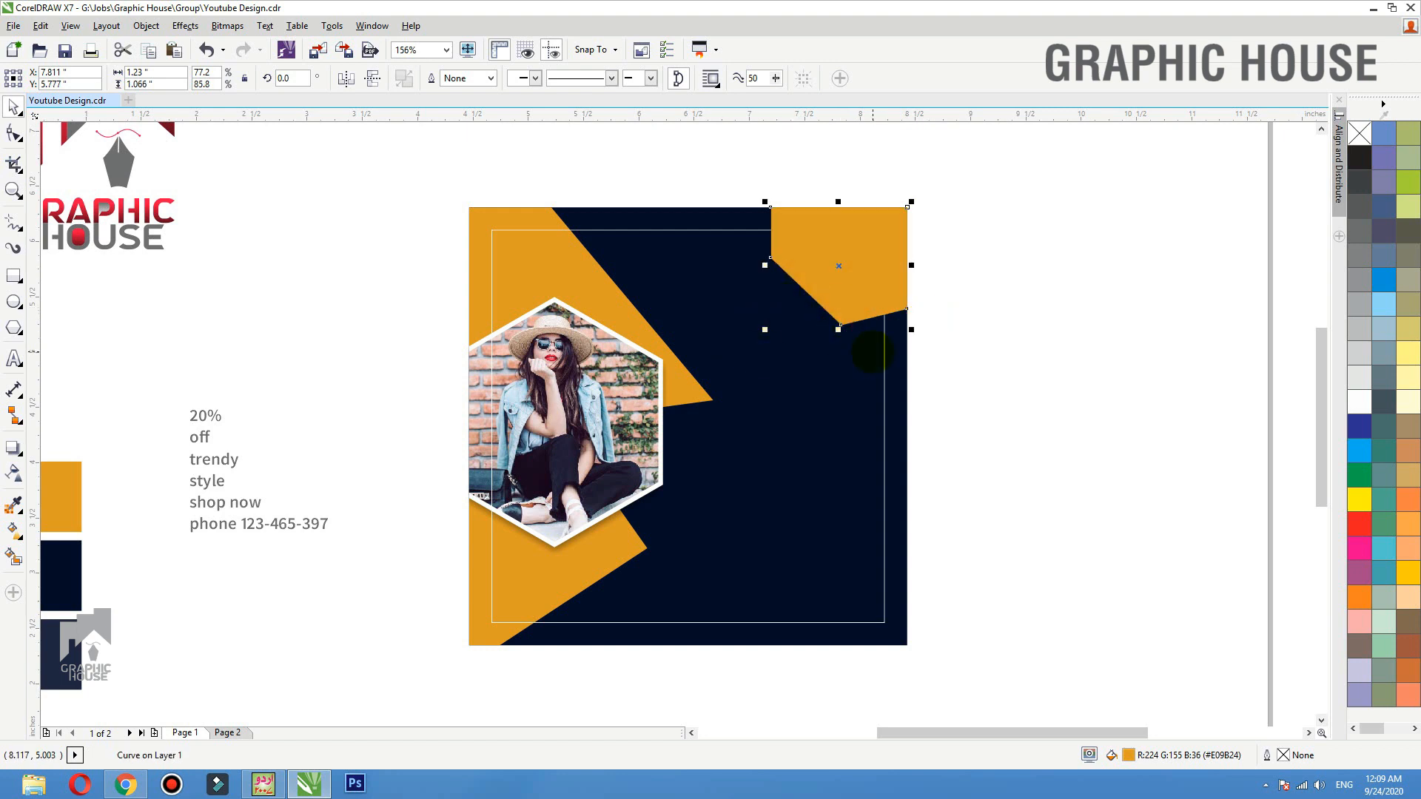
click(958, 317)
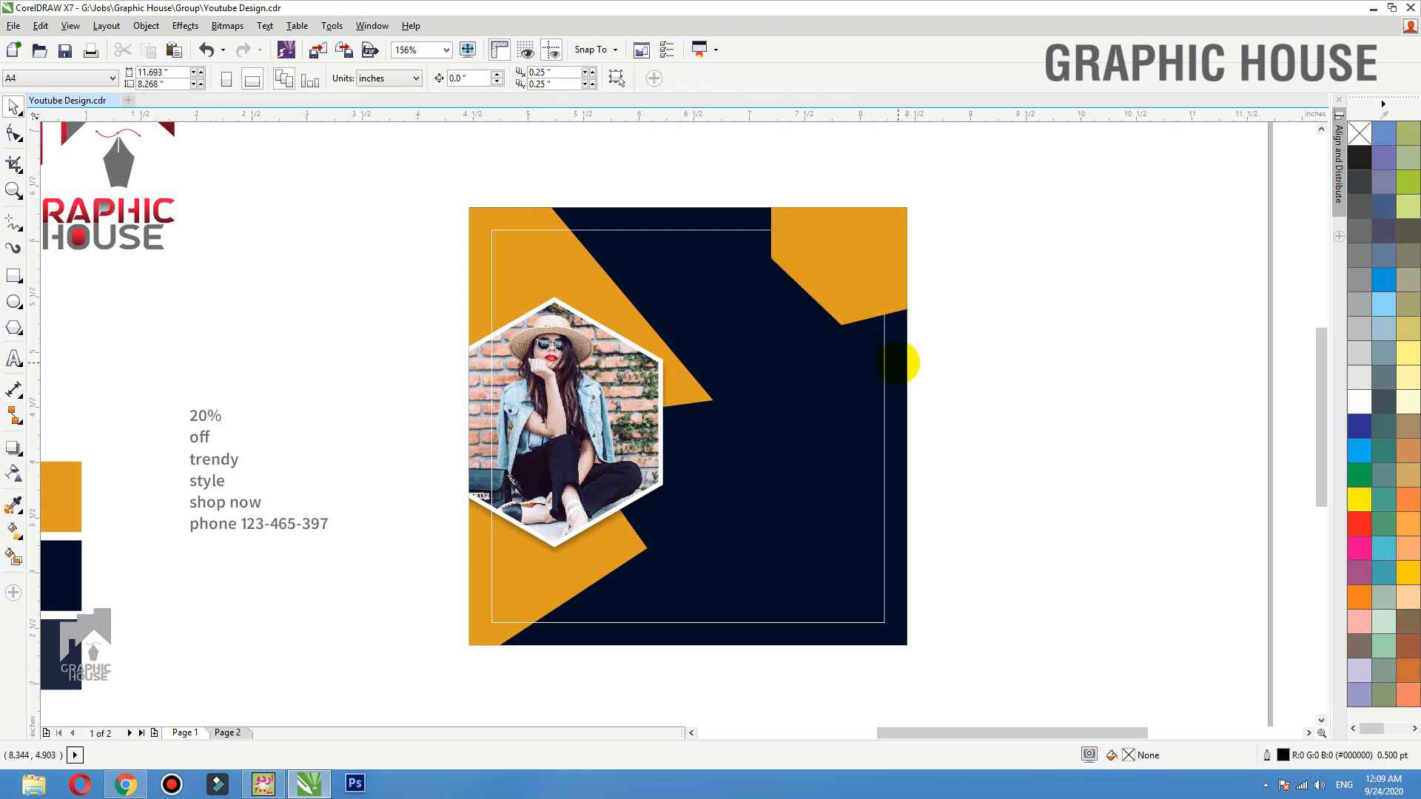
Step: Edit the square's PowerClip contents, copy the lower orange shape to the right side and mirror the copy horizontally
double_click(483, 605)
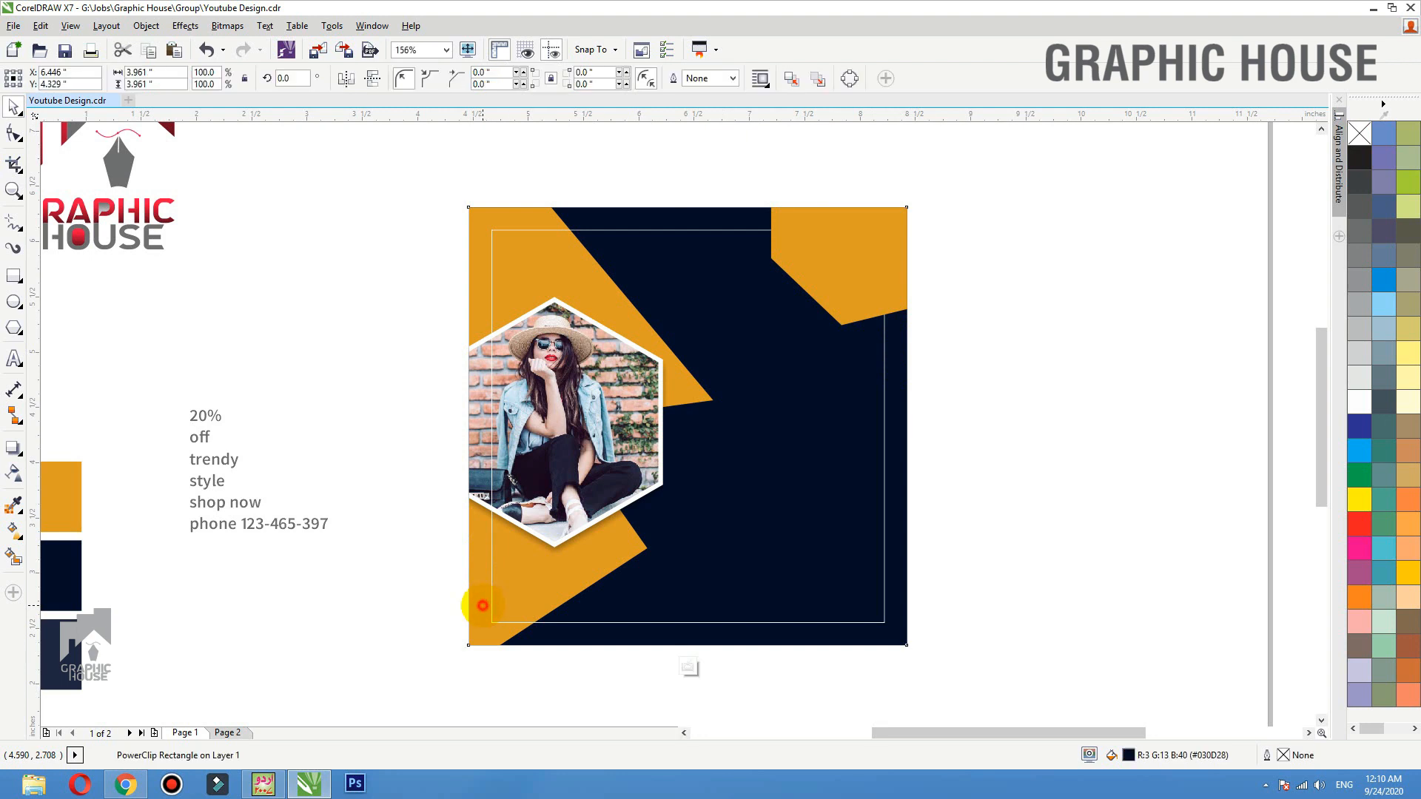
drag(508, 578, 860, 532)
right_click(860, 531)
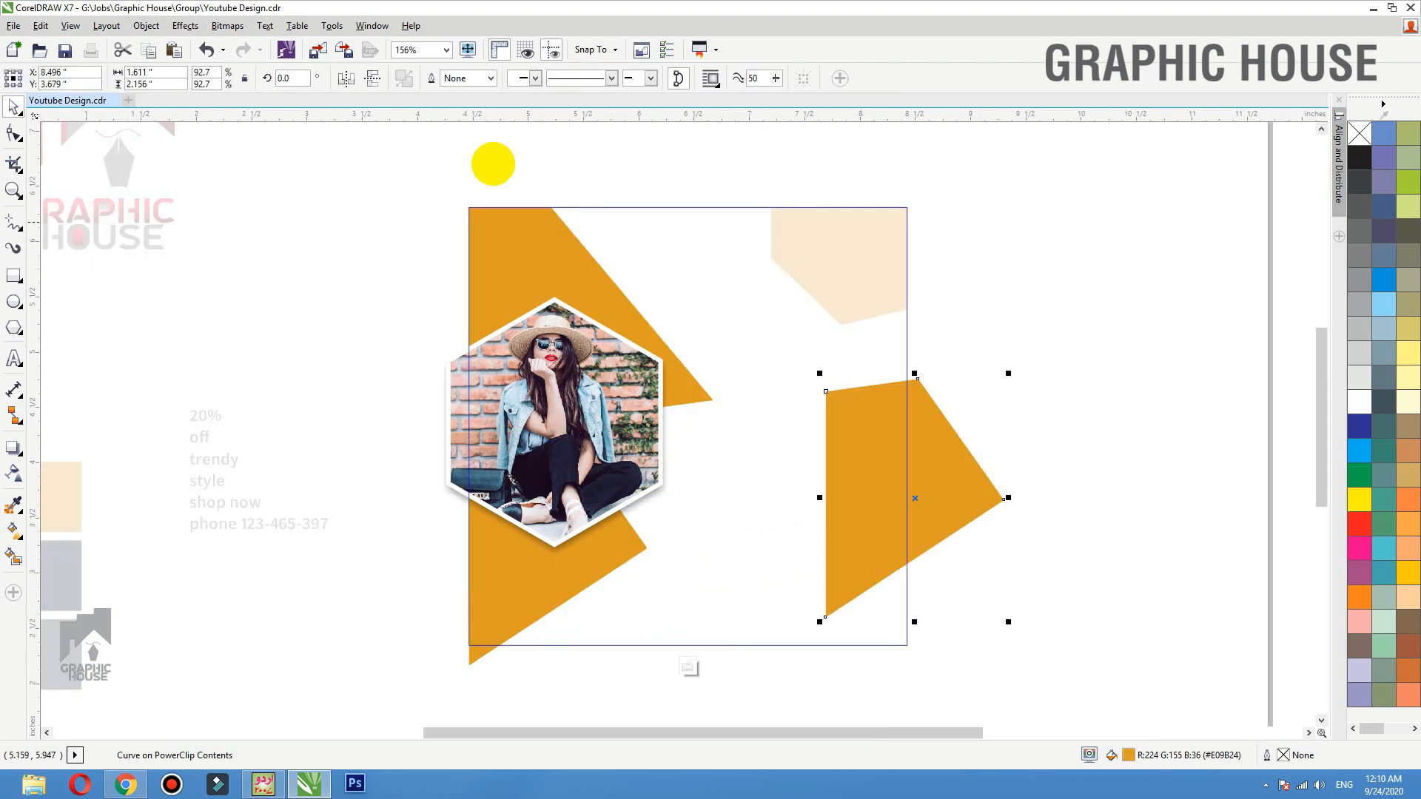
click(346, 78)
drag(947, 457, 915, 438)
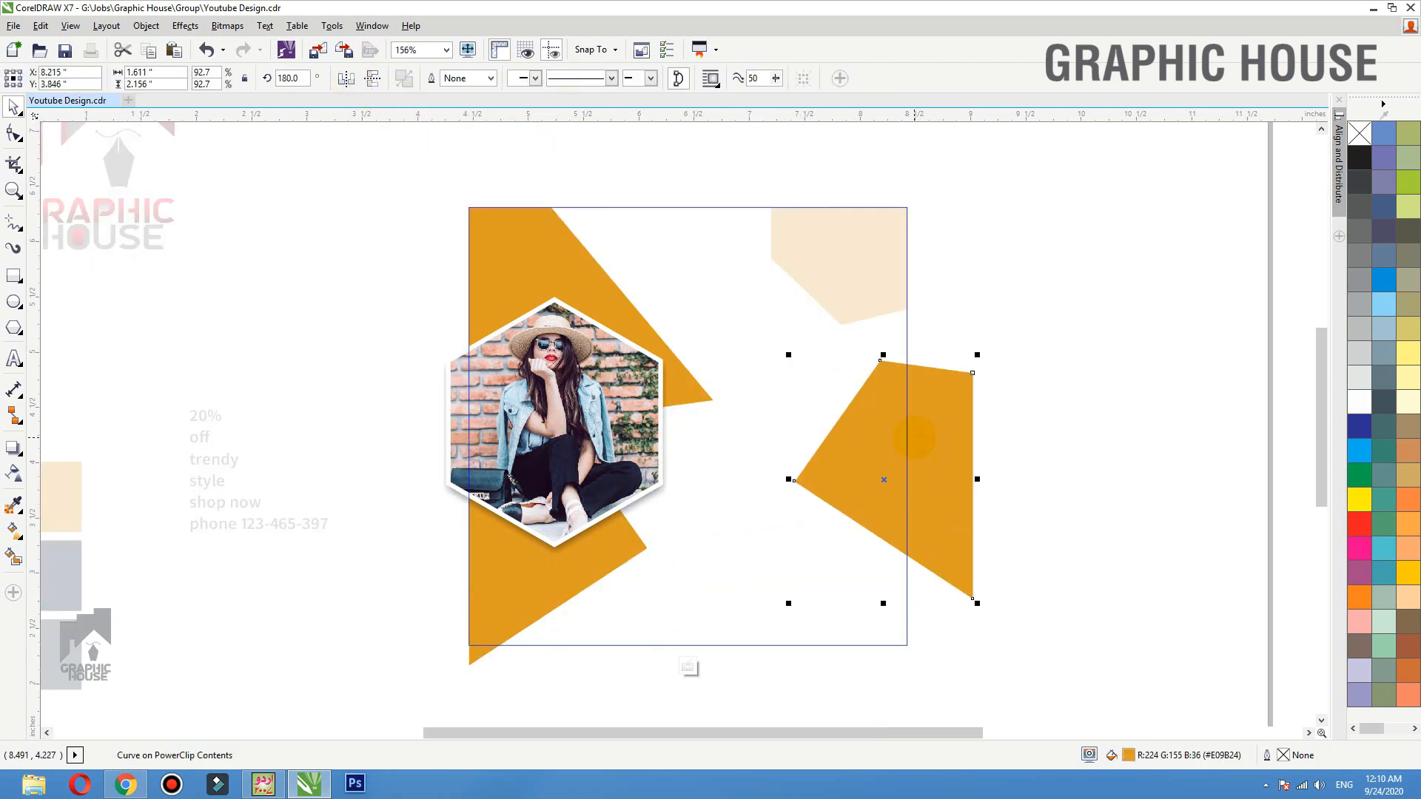
Step: Enlarge the mirrored orange shape, position it against the square's right edge below the corner shape, and finish editing the contents
drag(976, 355, 1039, 265)
drag(1006, 356, 953, 406)
ctrl+click(1144, 260)
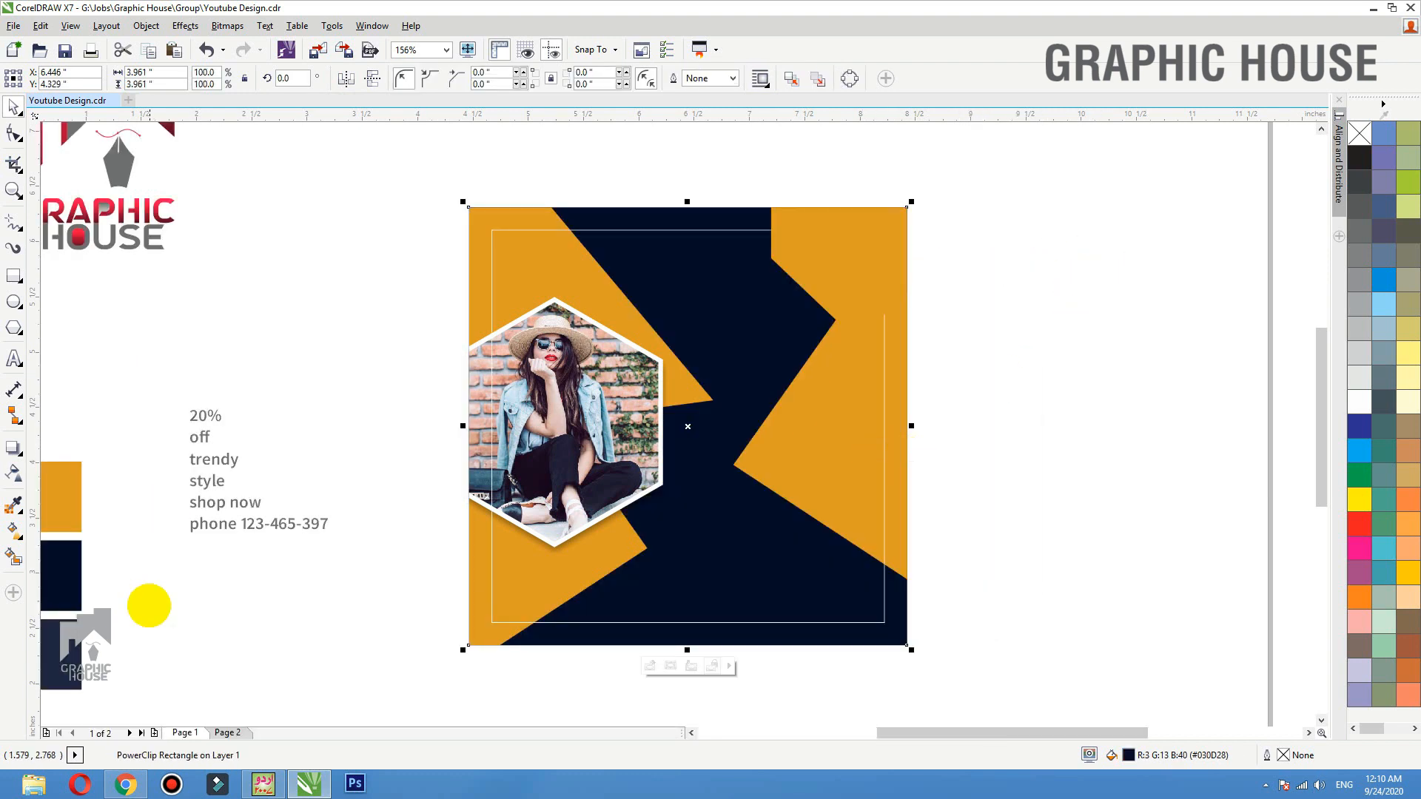
Step: Copy the lighter navy colour swatch into the square's PowerClip, edit the contents and move the copy clear of the artwork
drag(45, 656, 164, 613)
right_click(164, 614)
right_click(161, 612)
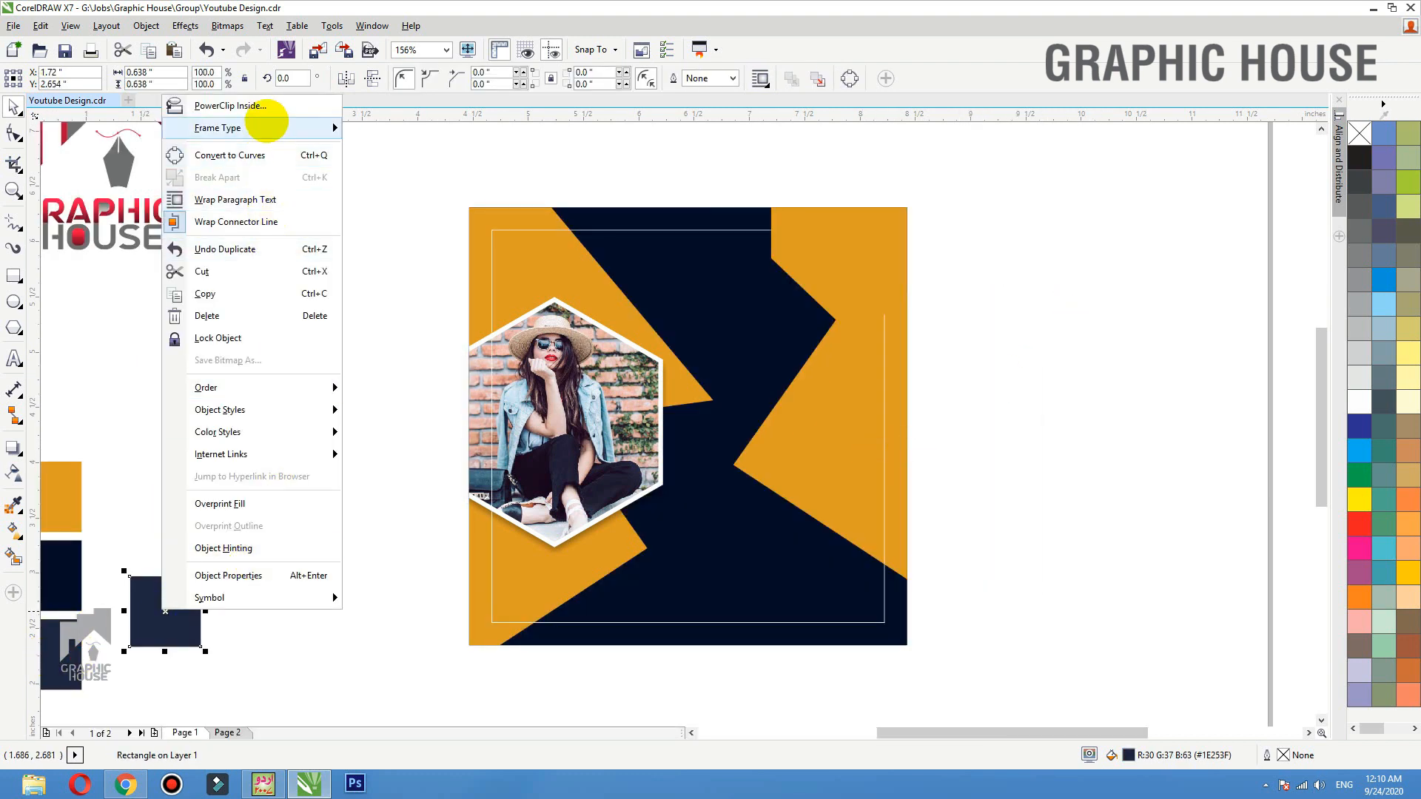
click(268, 105)
click(602, 197)
ctrl+click(605, 213)
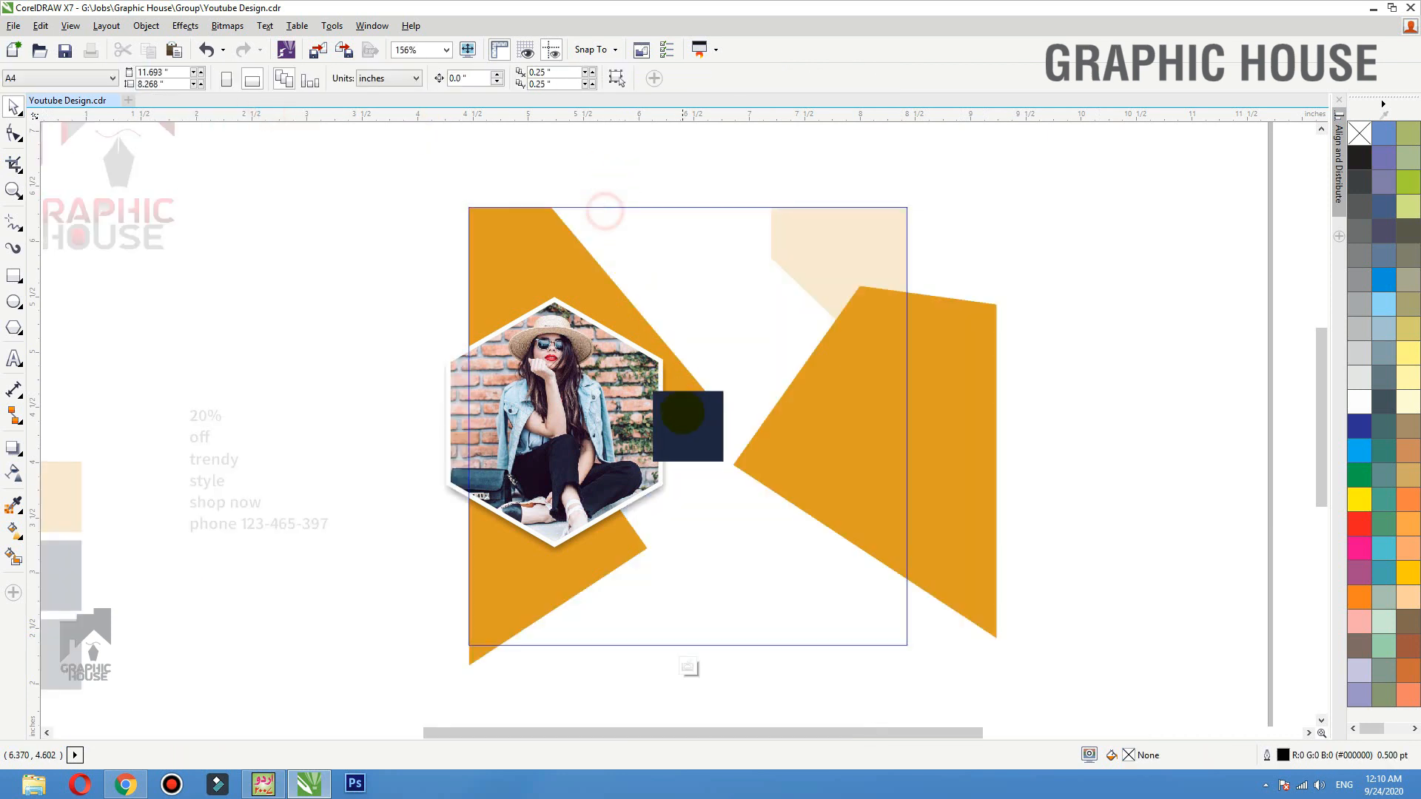
drag(681, 411, 357, 530)
Step: Fill the mirrored right-hand shape with the swatch's lighter navy, delete the swatch copy and finish editing the PowerClip contents
click(13, 506)
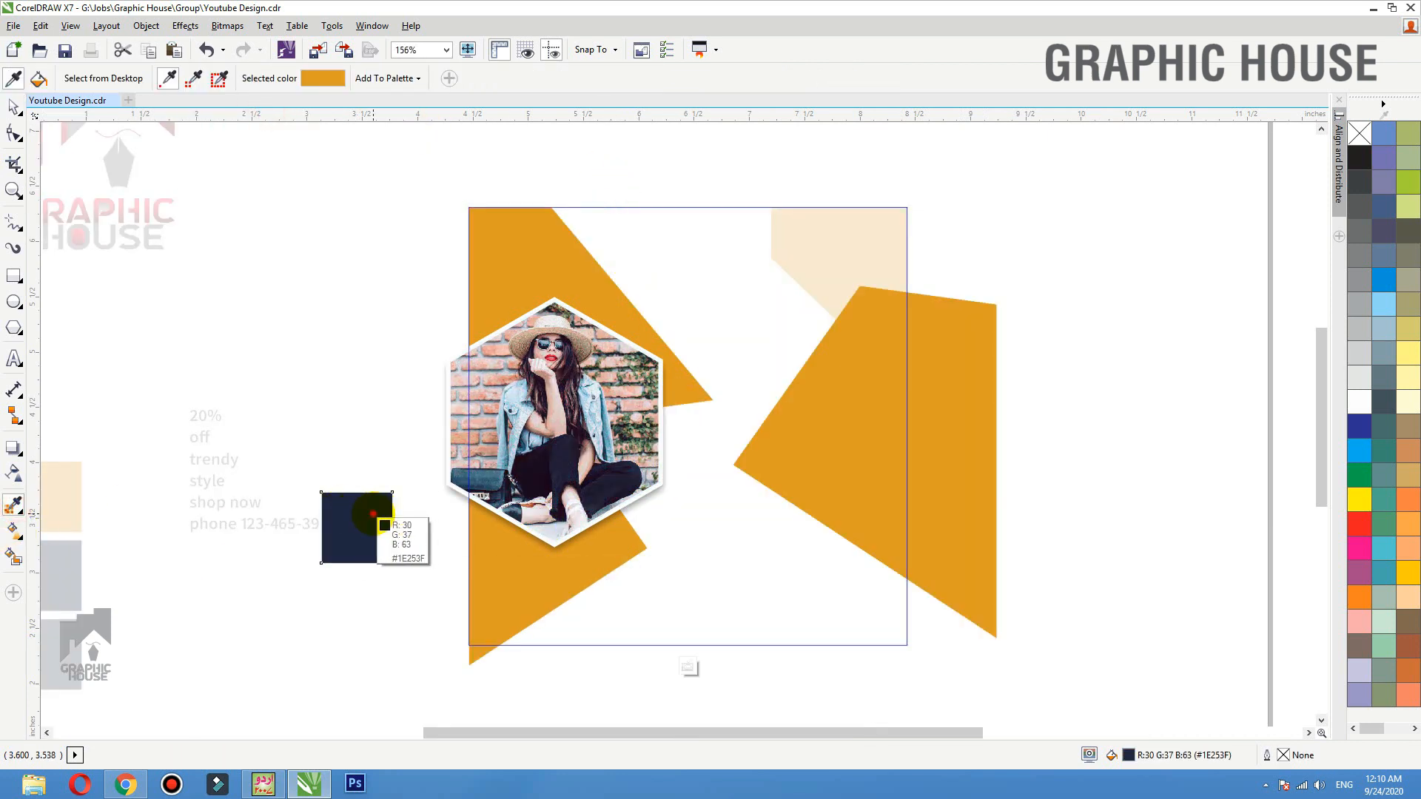
click(373, 513)
click(879, 495)
key(space)
drag(370, 518, 347, 507)
key(Delete)
ctrl+click(391, 423)
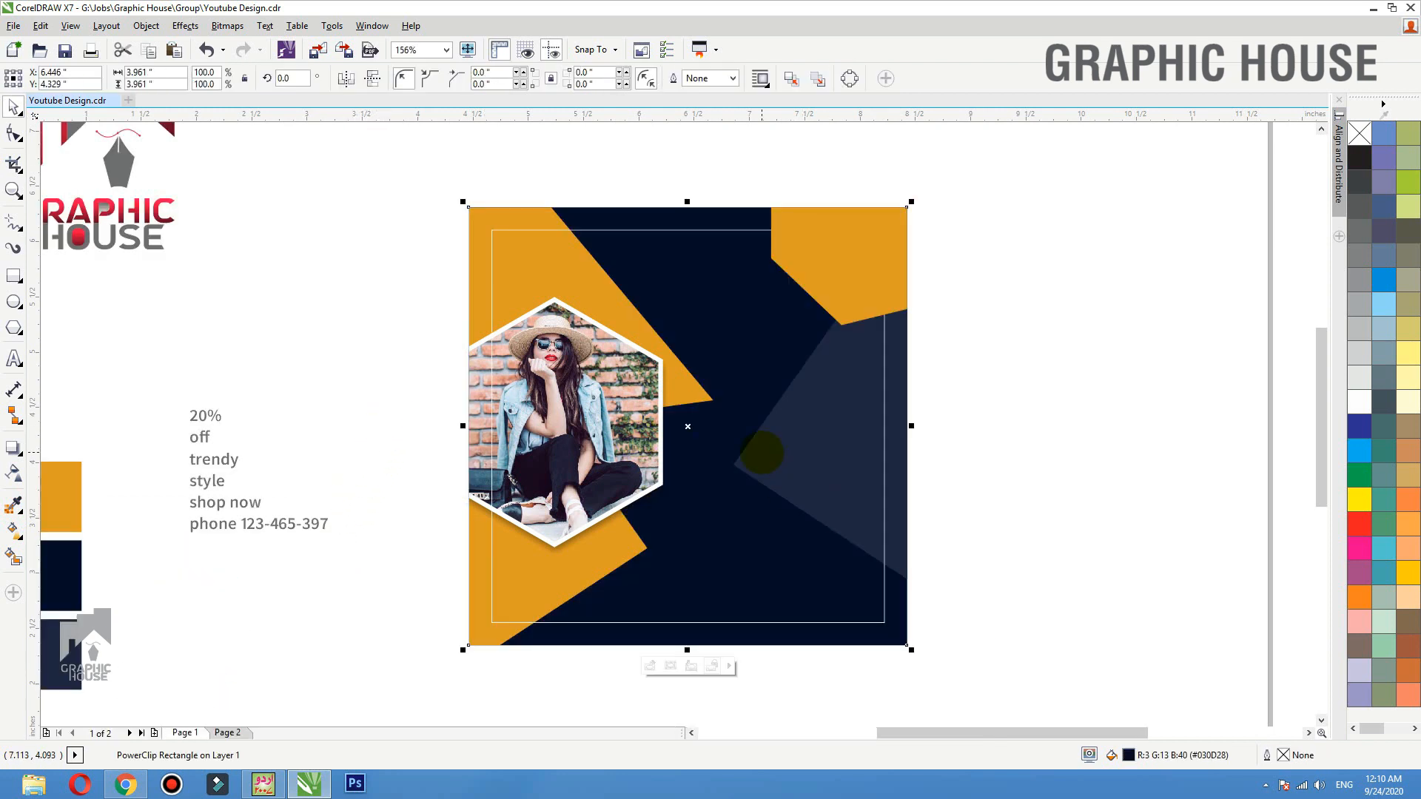
click(944, 455)
scroll(944, 455, down, 3)
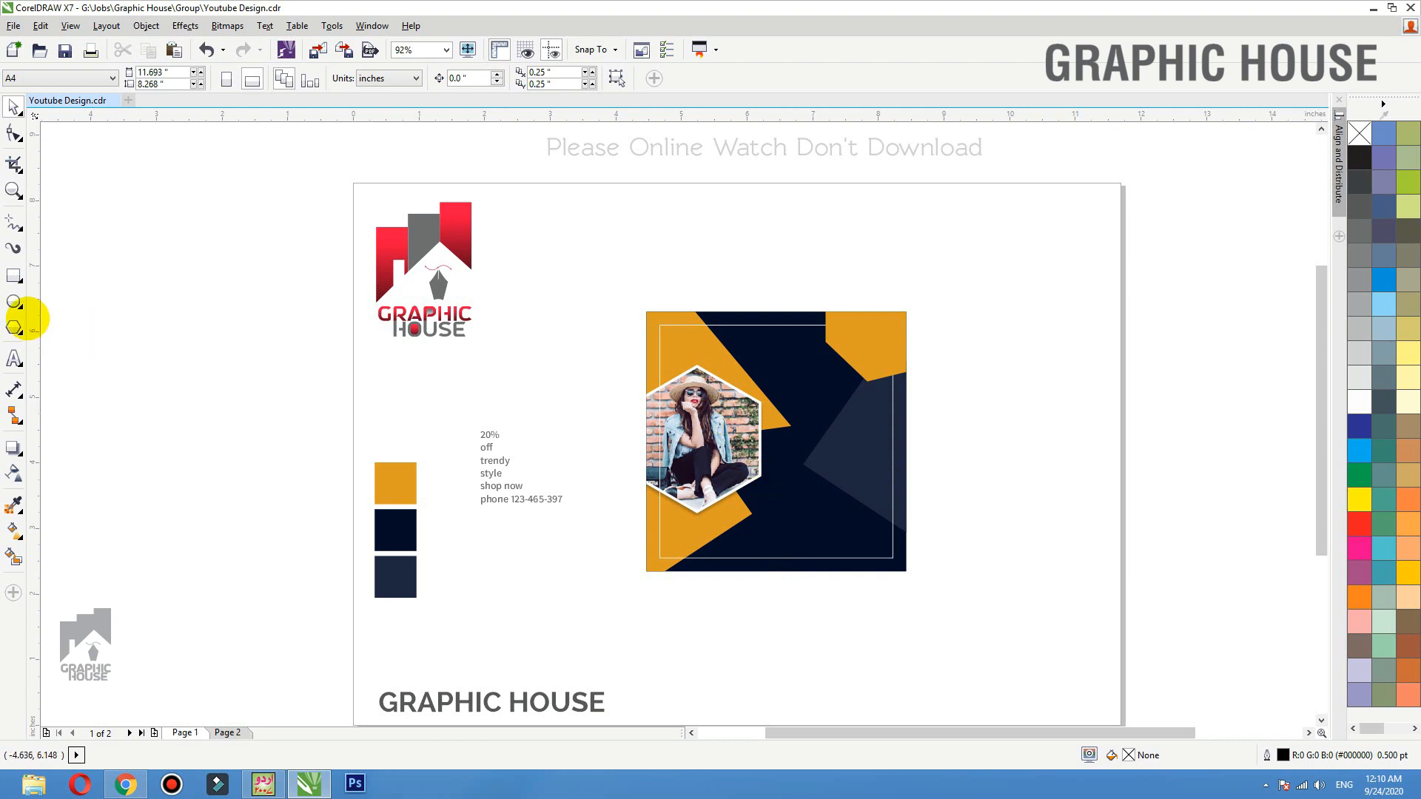
click(13, 328)
drag(298, 428, 443, 566)
mouse_move(442, 496)
mouse_down()
mouse_move(330, 460)
mouse_move(406, 408)
mouse_up()
key(F5)
key(F10)
drag(304, 425, 293, 355)
key(space)
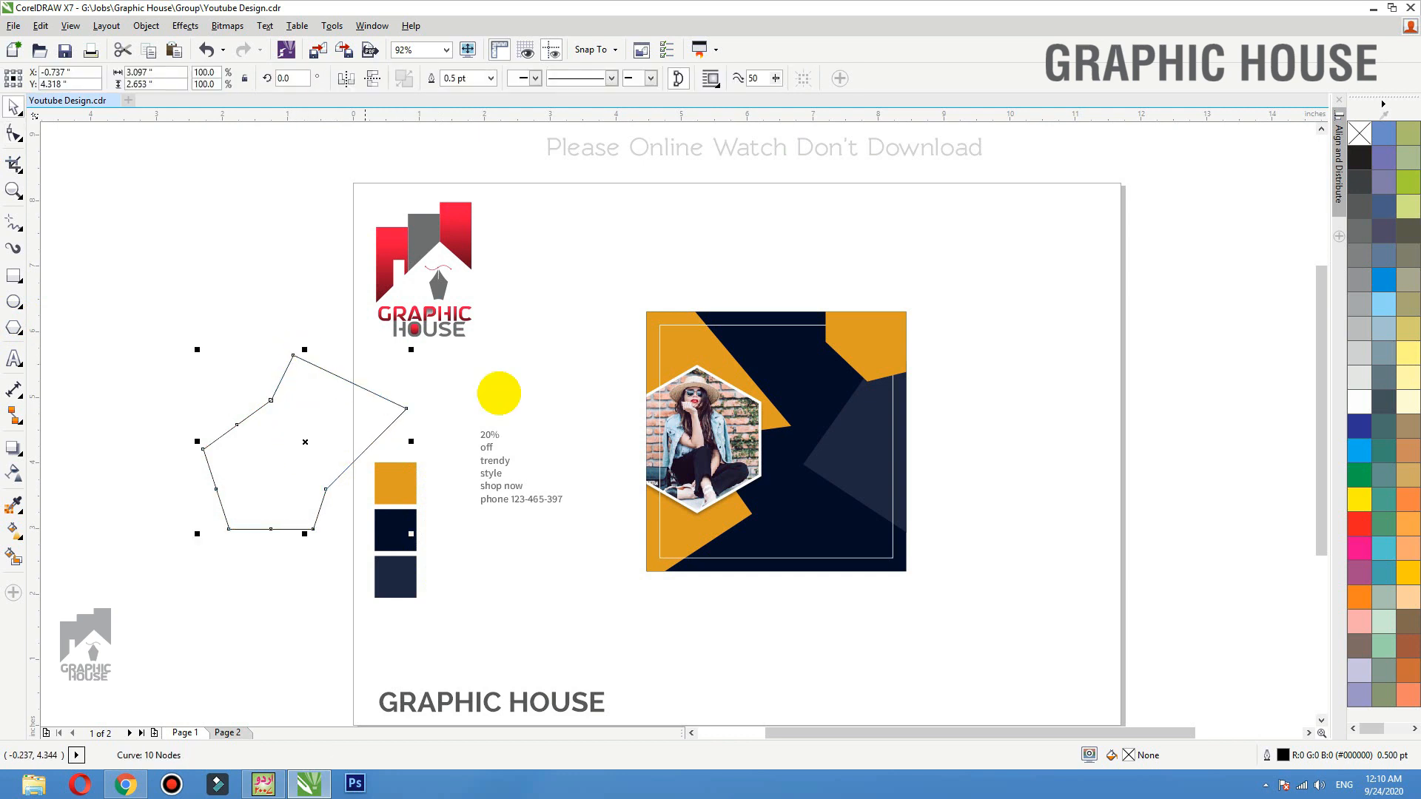
key(Delete)
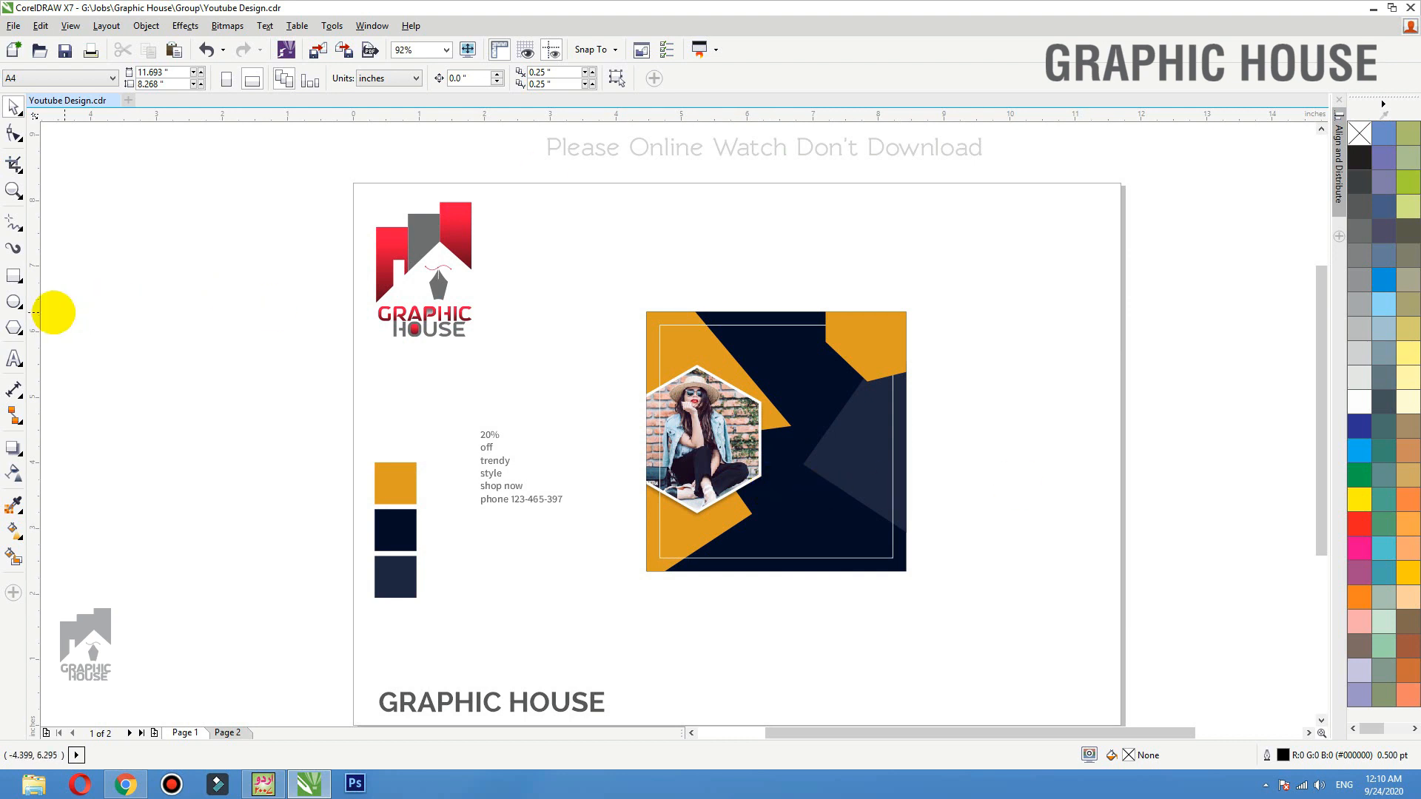
Step: Draw a rectangle about 0.67 by 0.63 inches beside the square and centre a thin vertical guide rectangle across its bottom edge
click(13, 275)
scroll(1036, 362, up, 3)
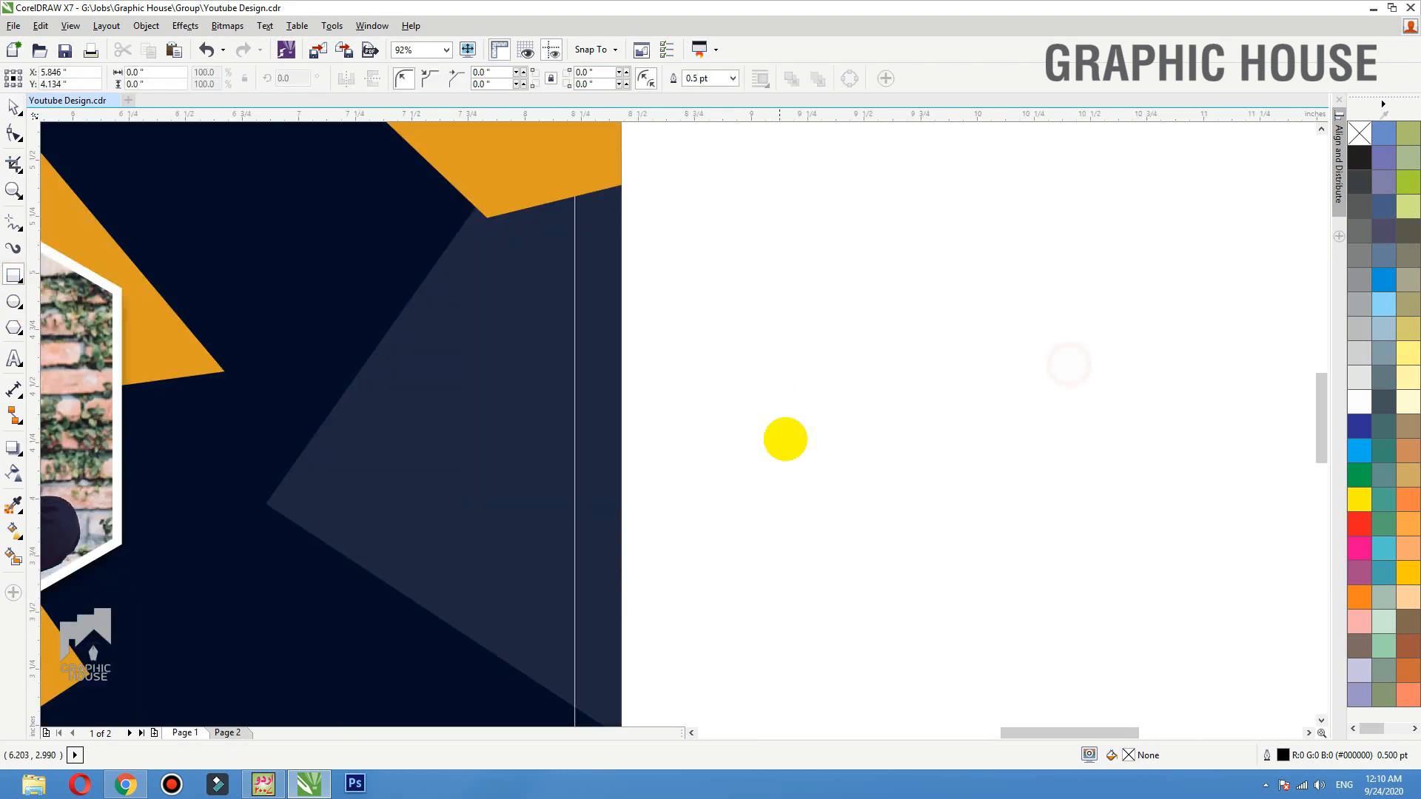
drag(725, 291, 879, 434)
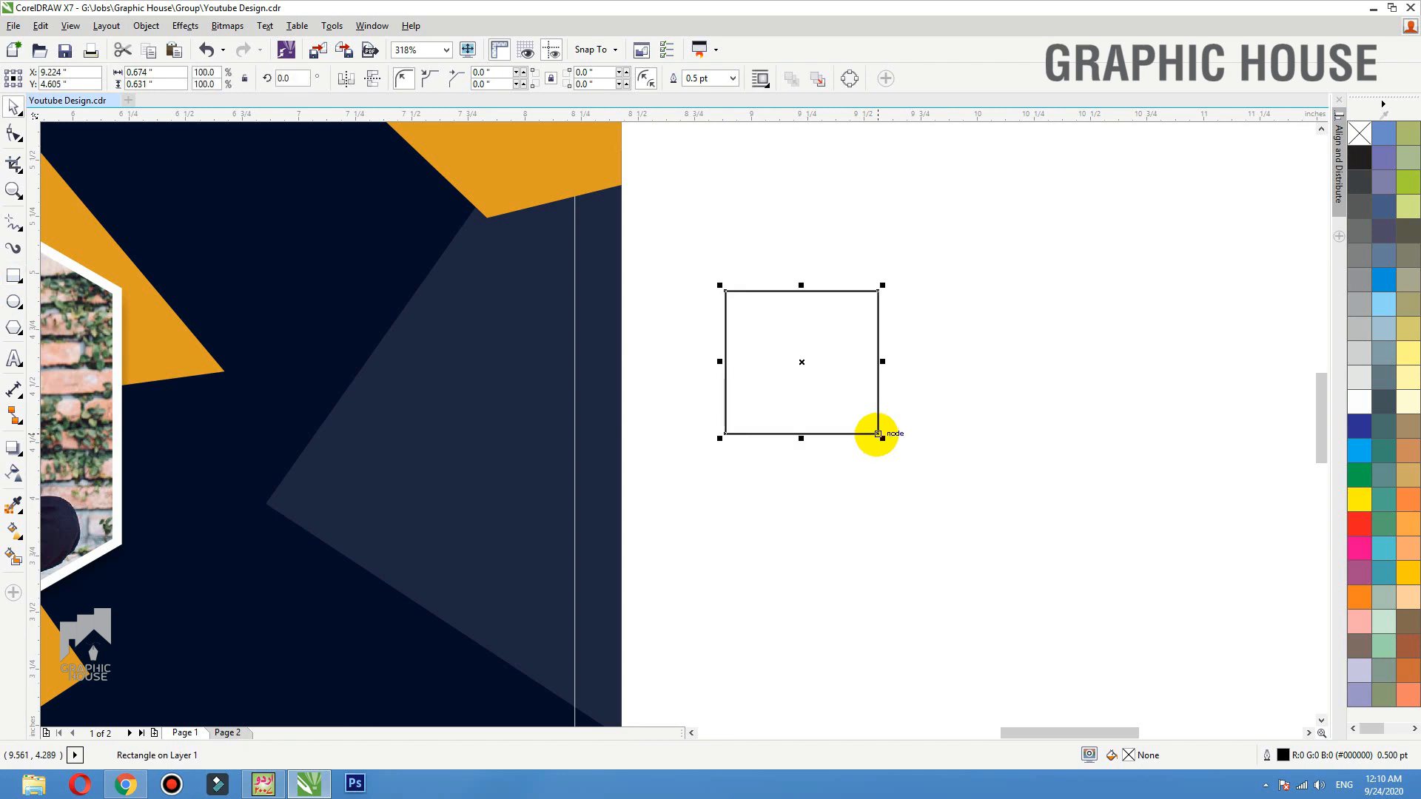
click(14, 274)
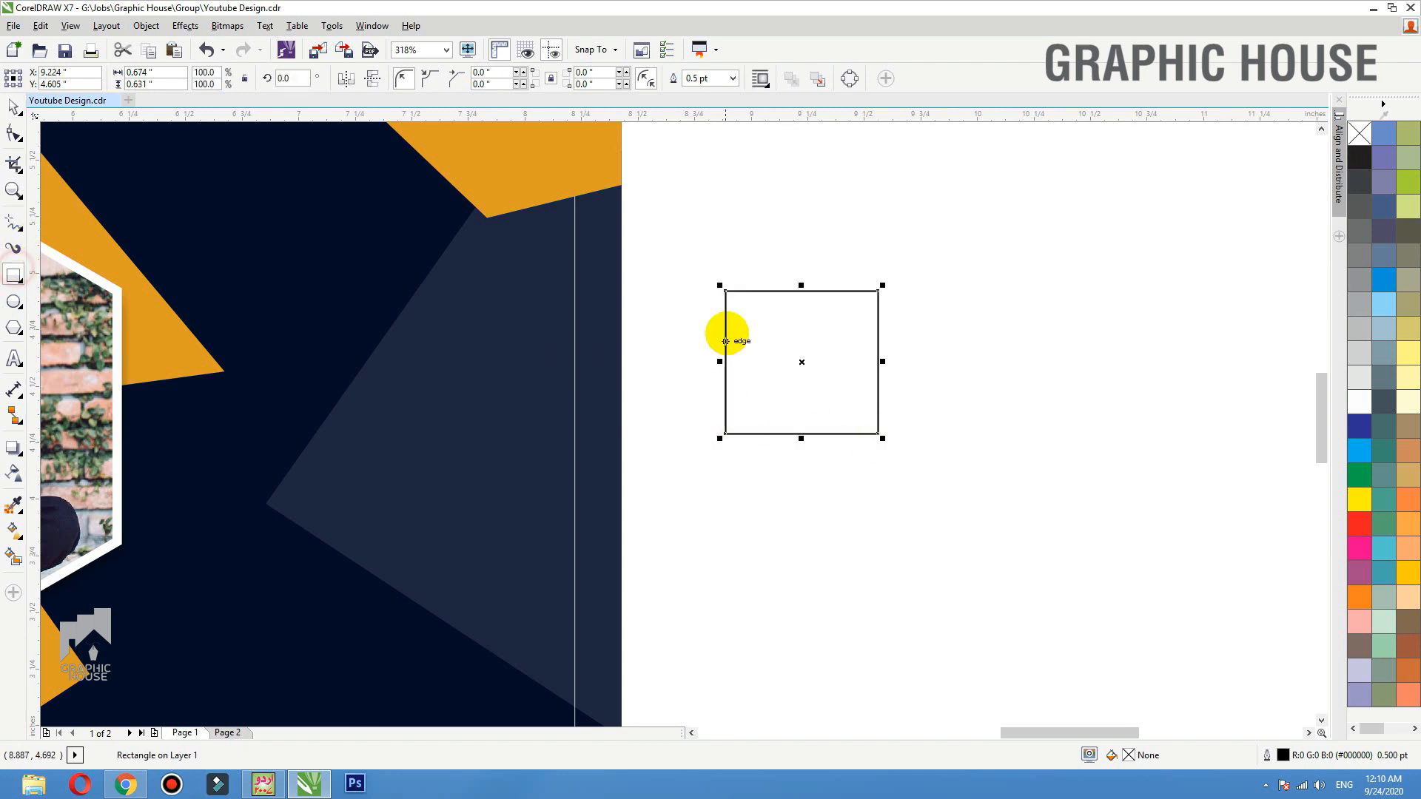
drag(829, 330, 823, 519)
key(space)
shift+click(815, 433)
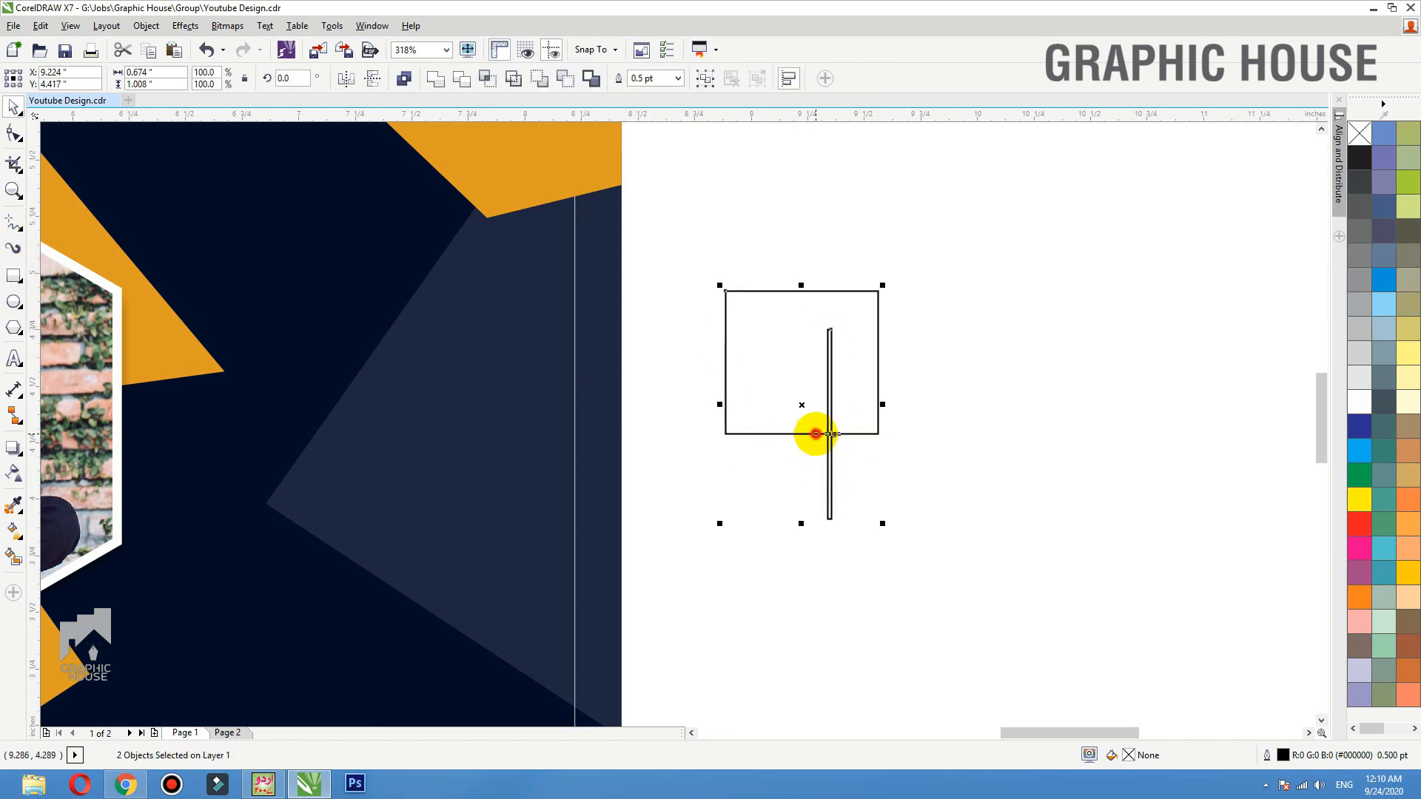
key(c)
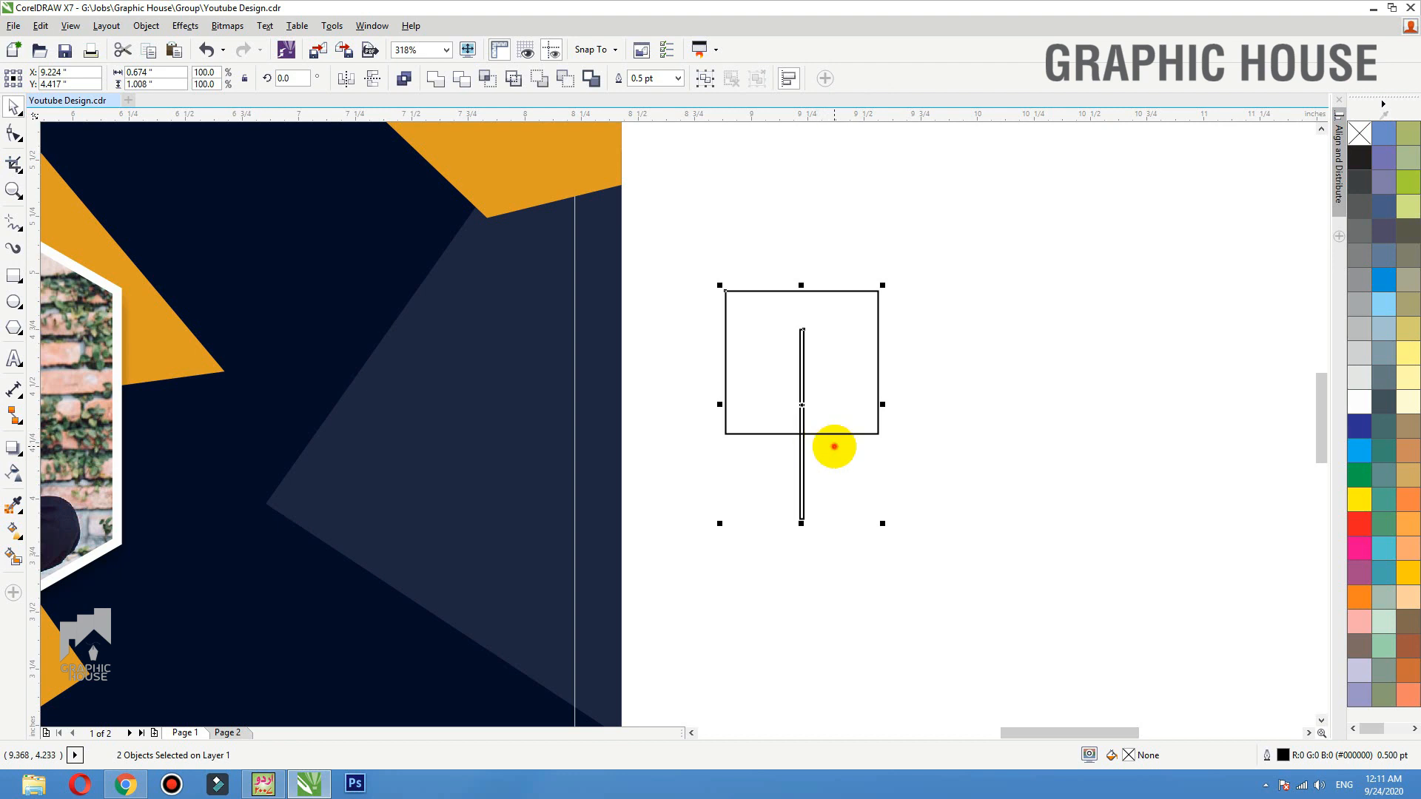
key(Escape)
Step: Convert the larger rectangle to curves and make it a downward-pointing triangle by adding a bottom-edge midpoint node and removing both lower corner nodes
click(800, 435)
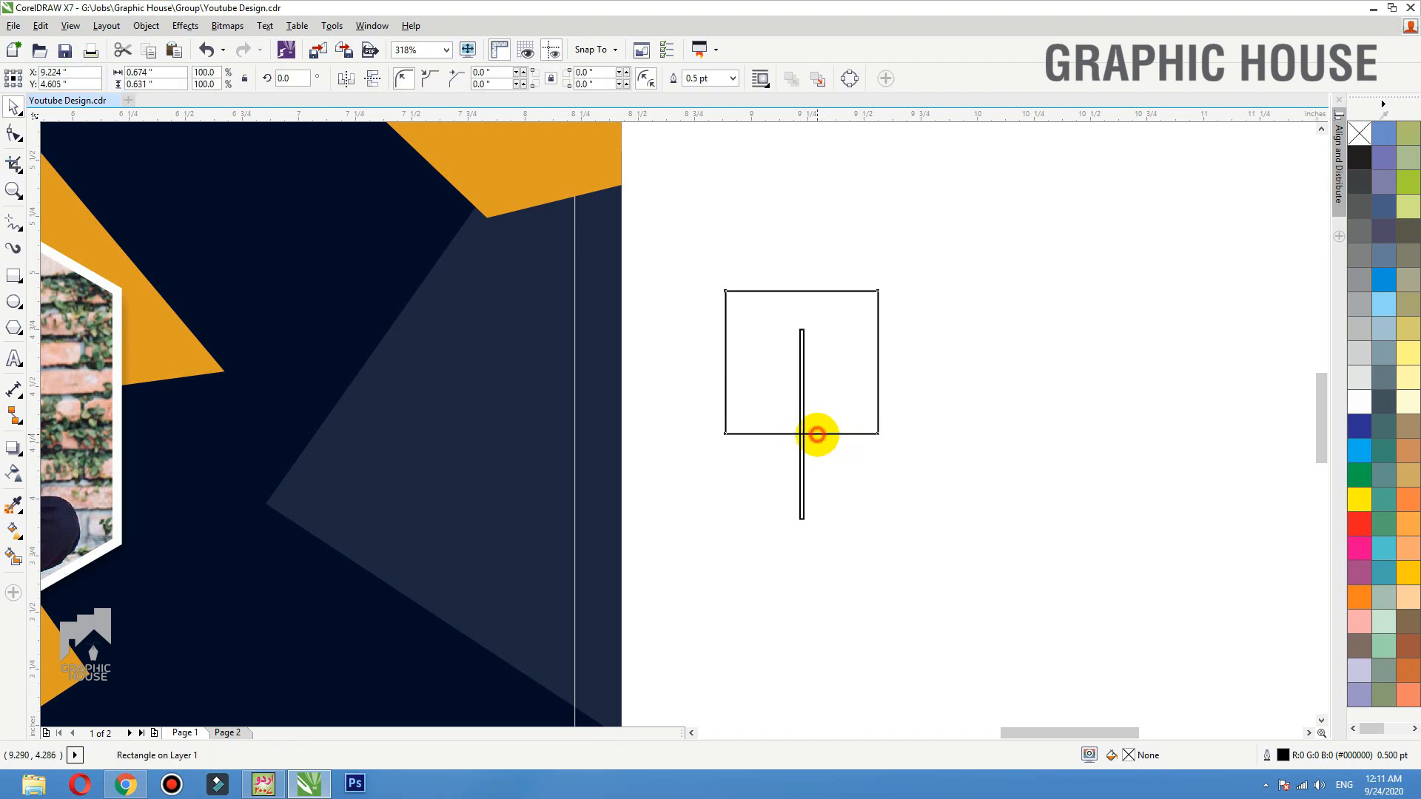
click(814, 433)
key(ctrl+q)
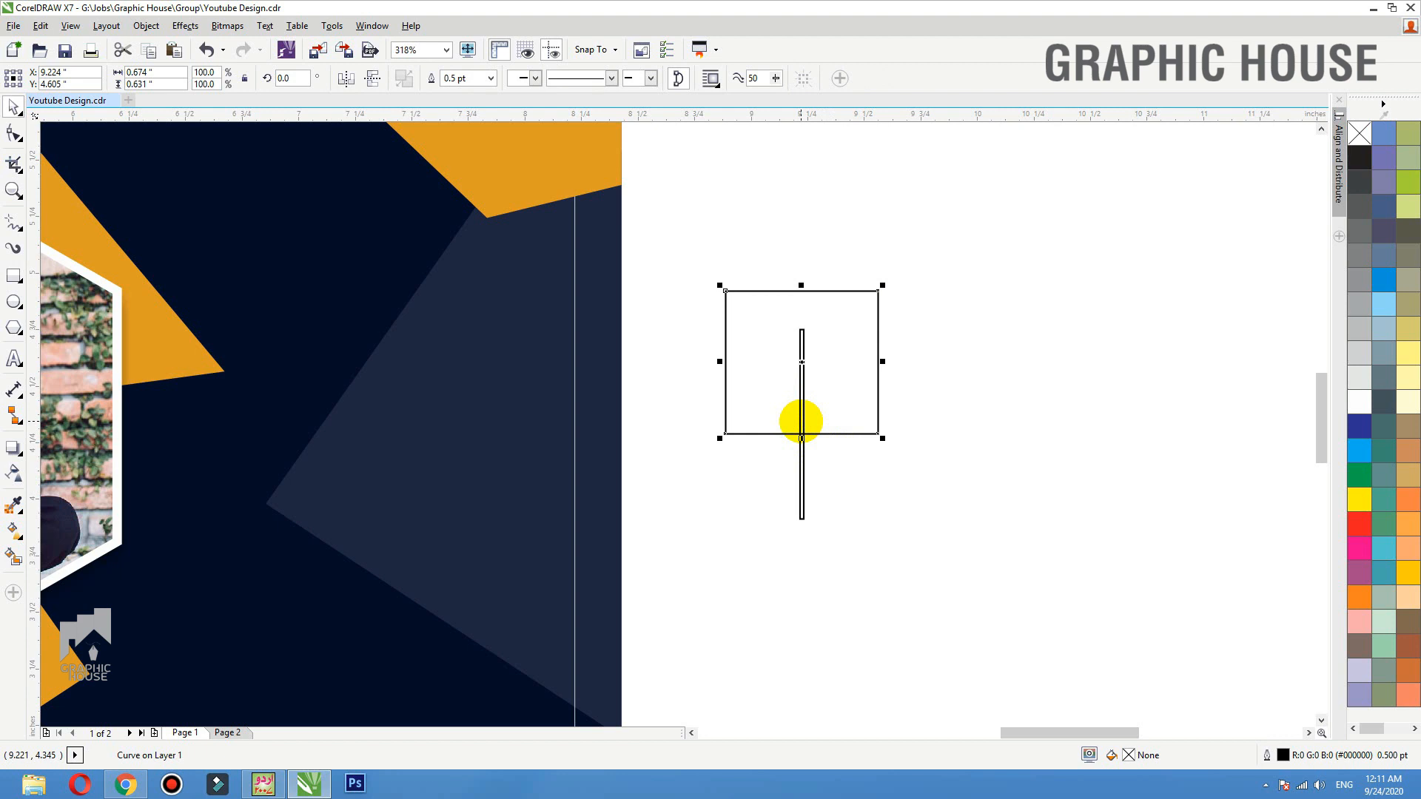
key(F10)
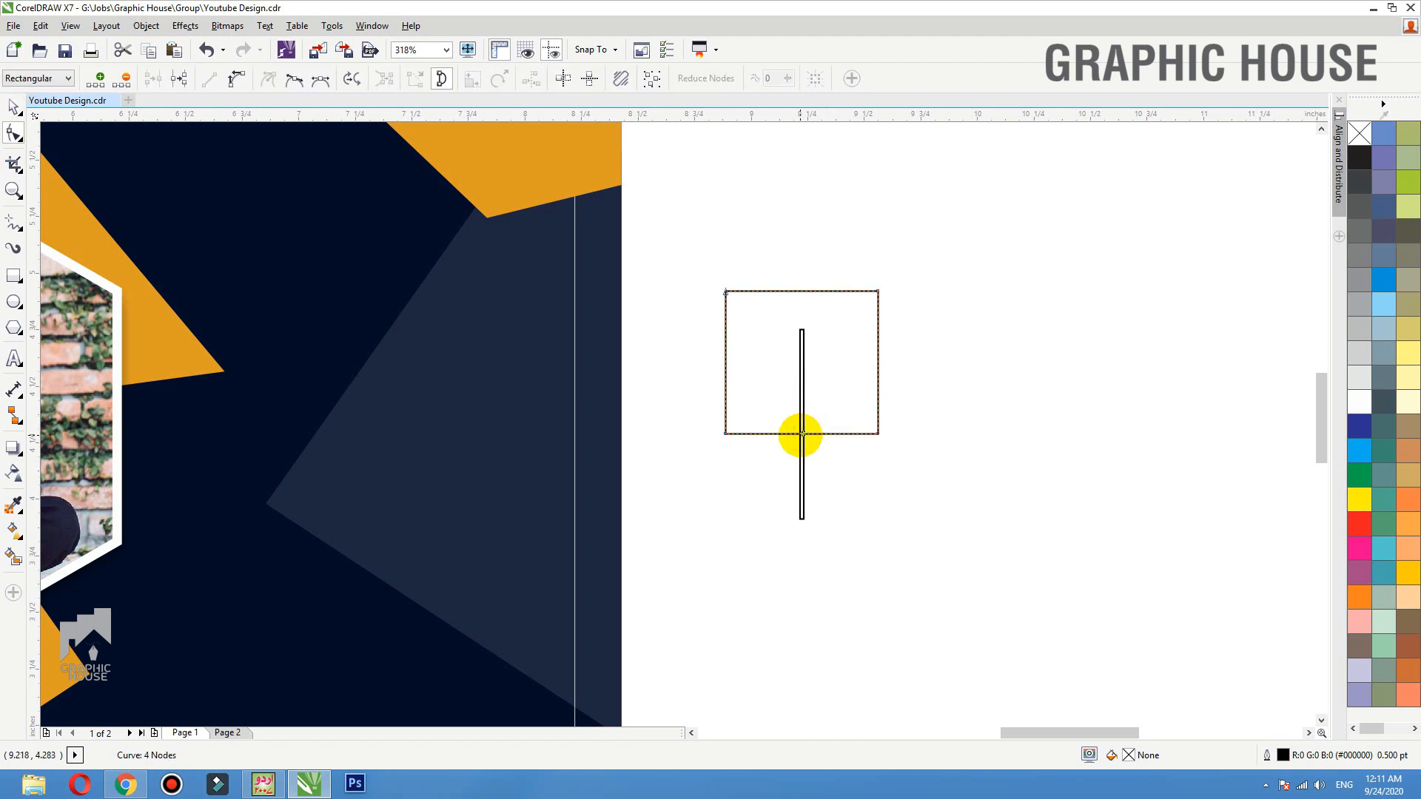
double_click(801, 434)
drag(866, 415, 901, 447)
key(Delete)
drag(706, 402, 772, 479)
key(Delete)
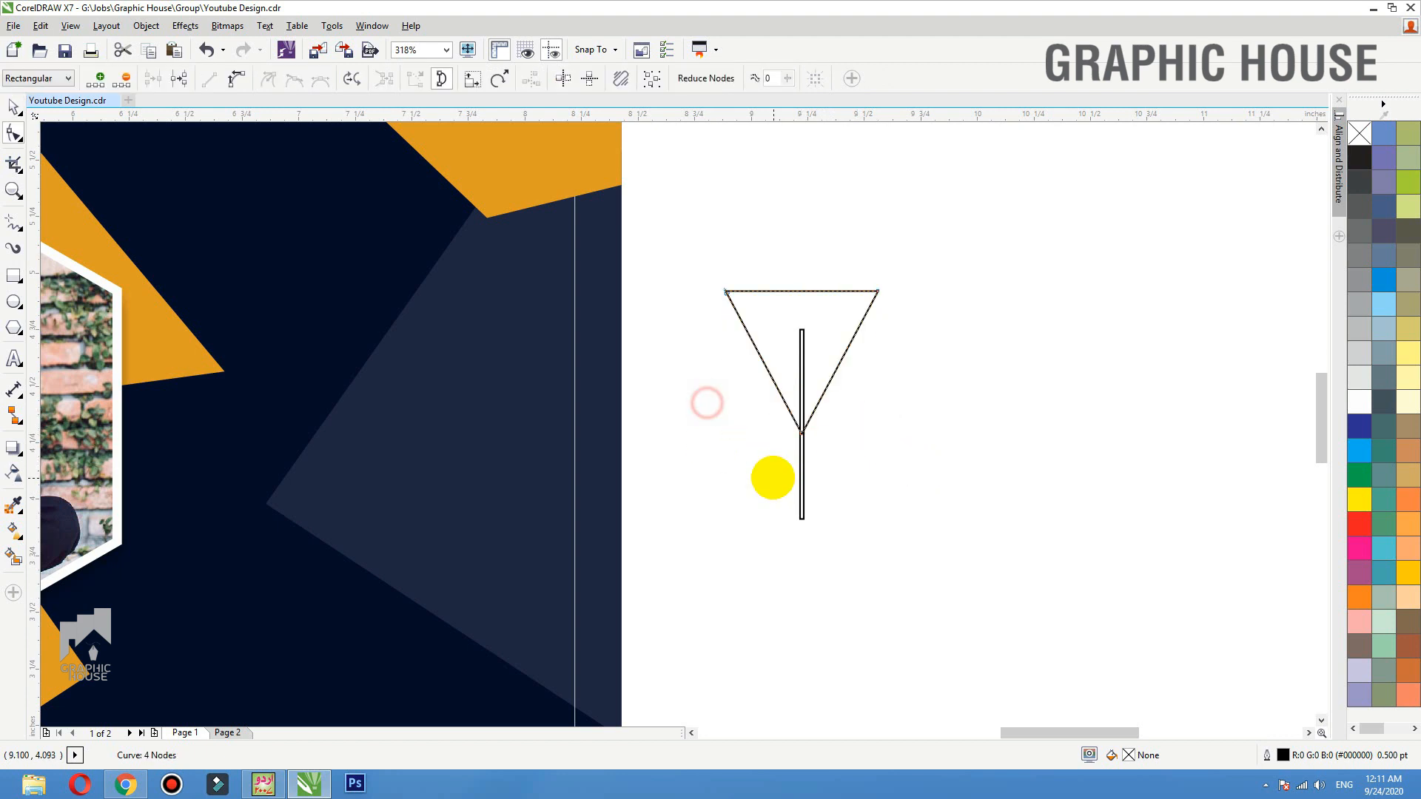
Step: Delete the thin vertical guide rectangle at the triangle's tip
key(space)
click(802, 468)
key(Delete)
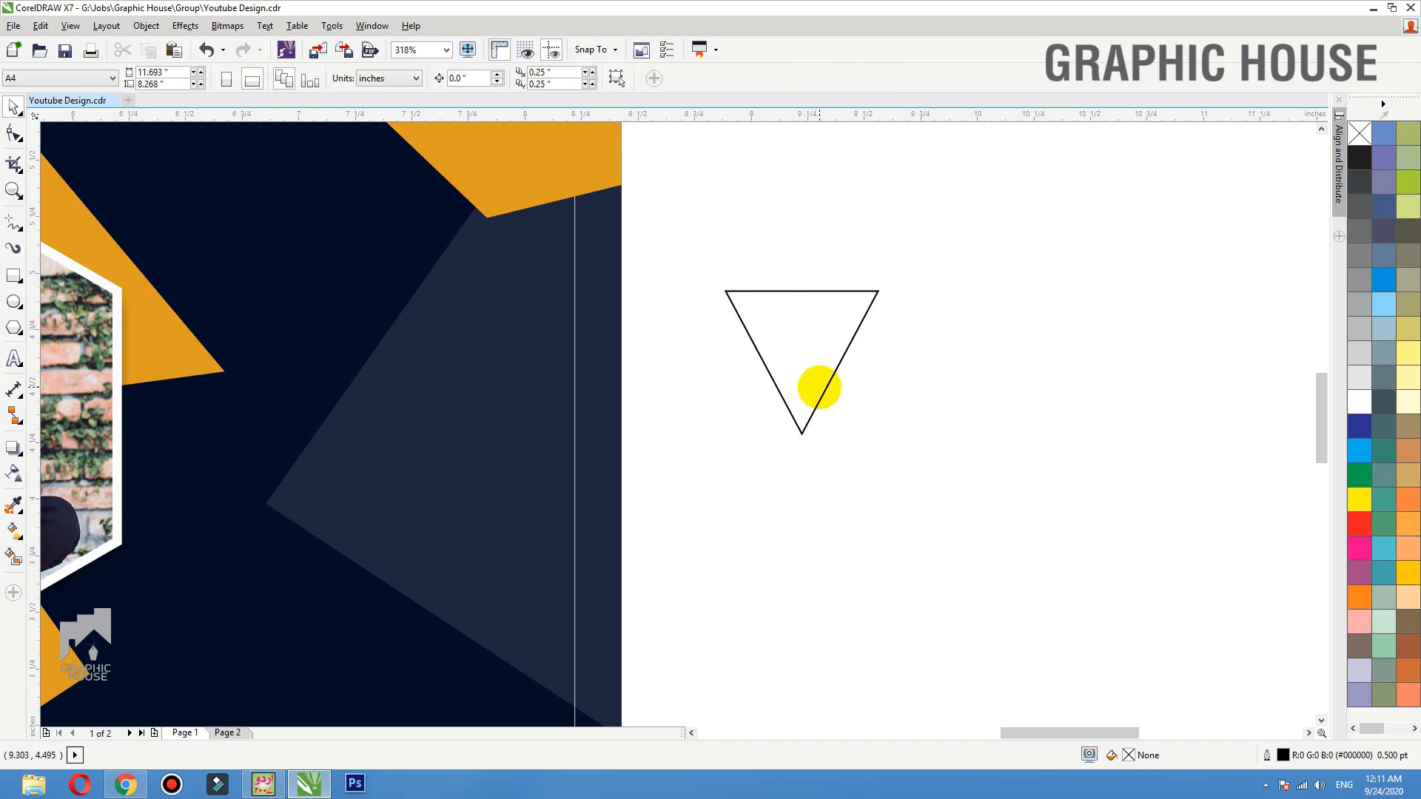
Step: Add a one-step inward contour of 0.059 inches to the triangle, fill it white and move it onto the square
click(821, 390)
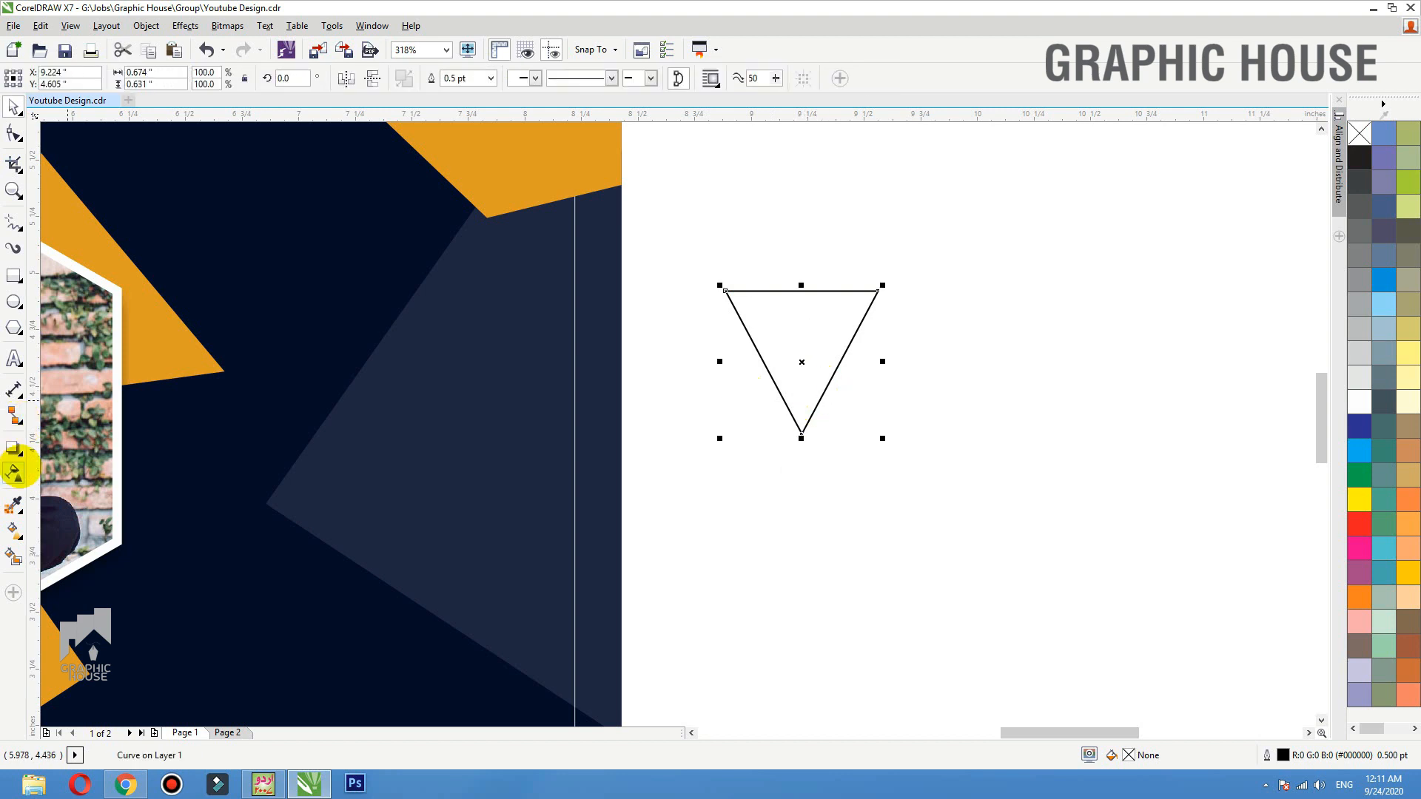
click(13, 447)
click(74, 469)
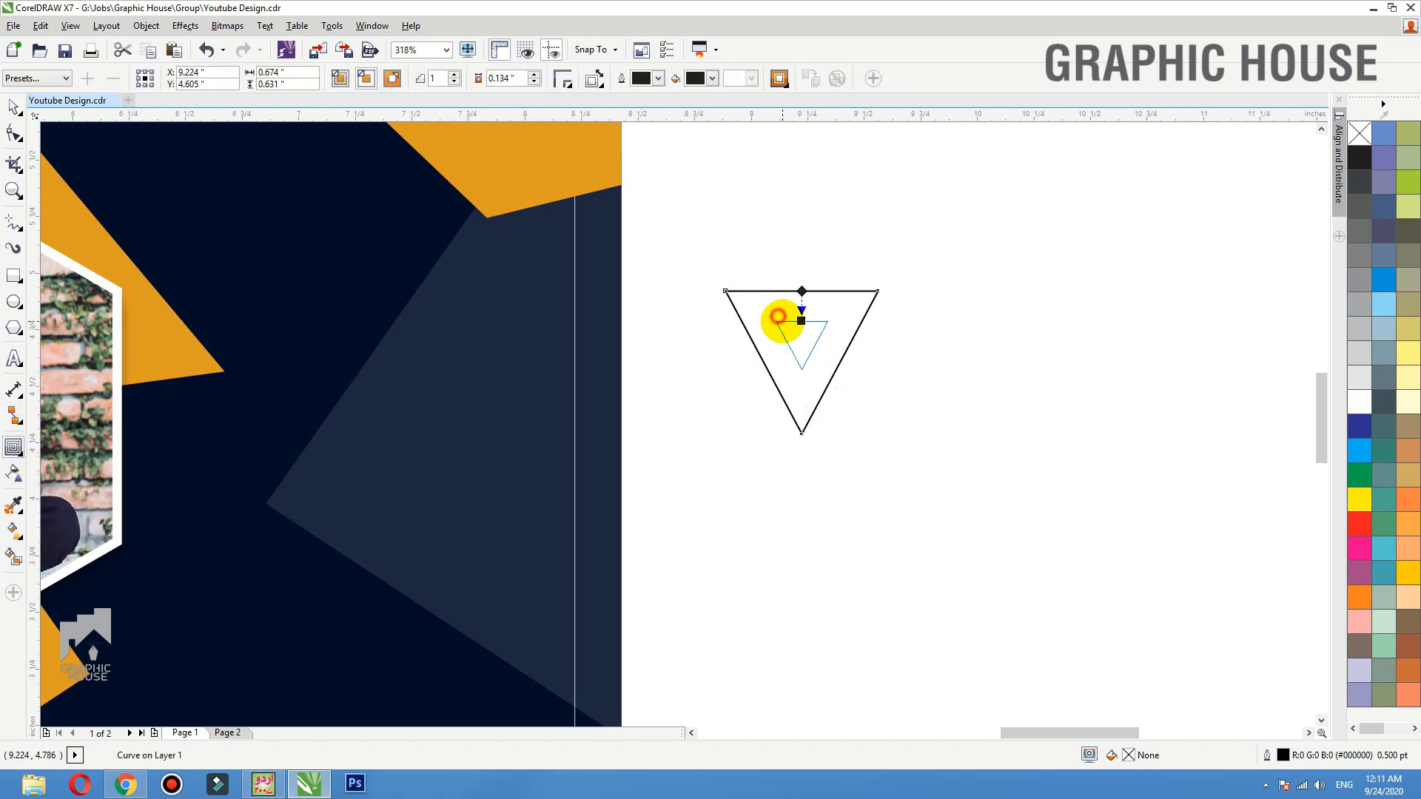
drag(779, 314, 773, 301)
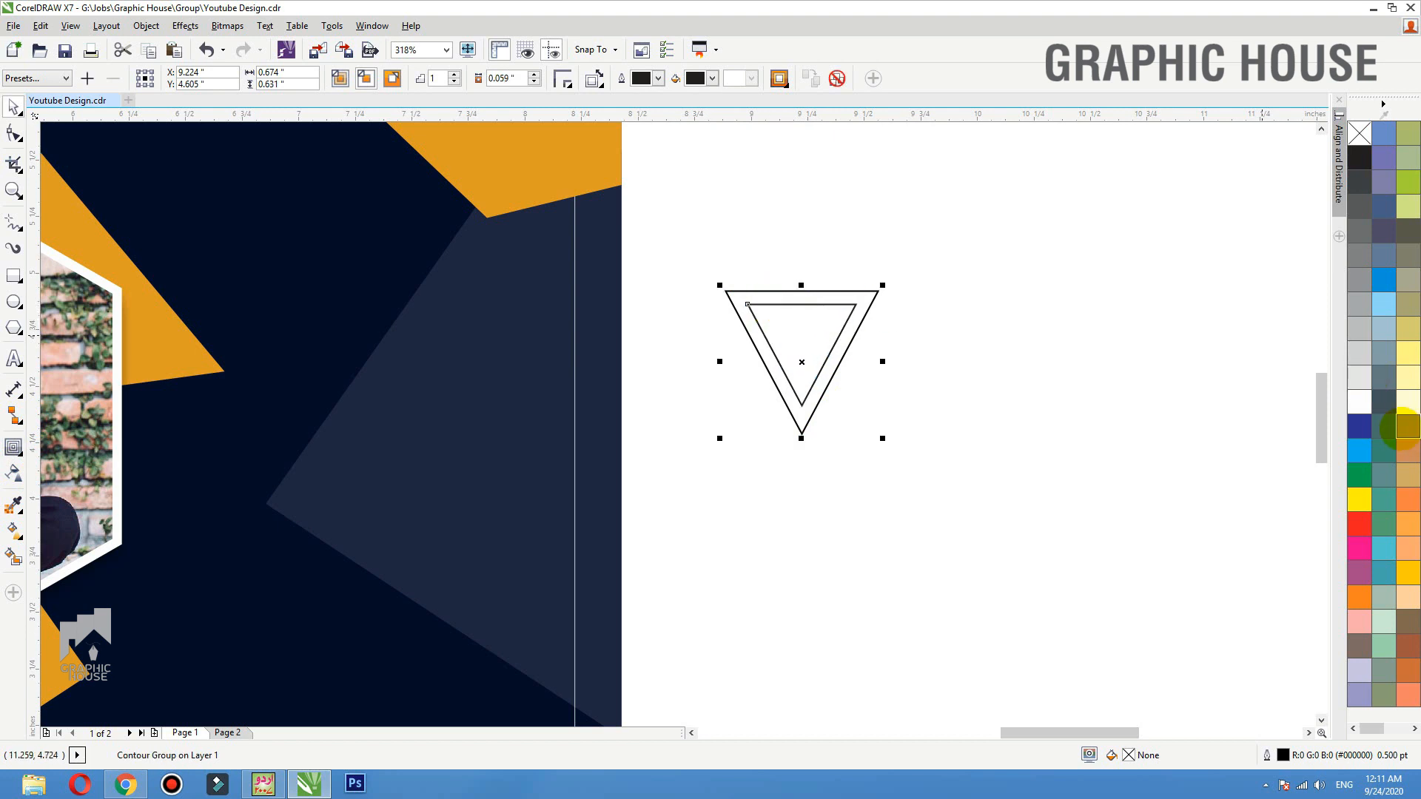
click(1360, 402)
drag(818, 323, 458, 348)
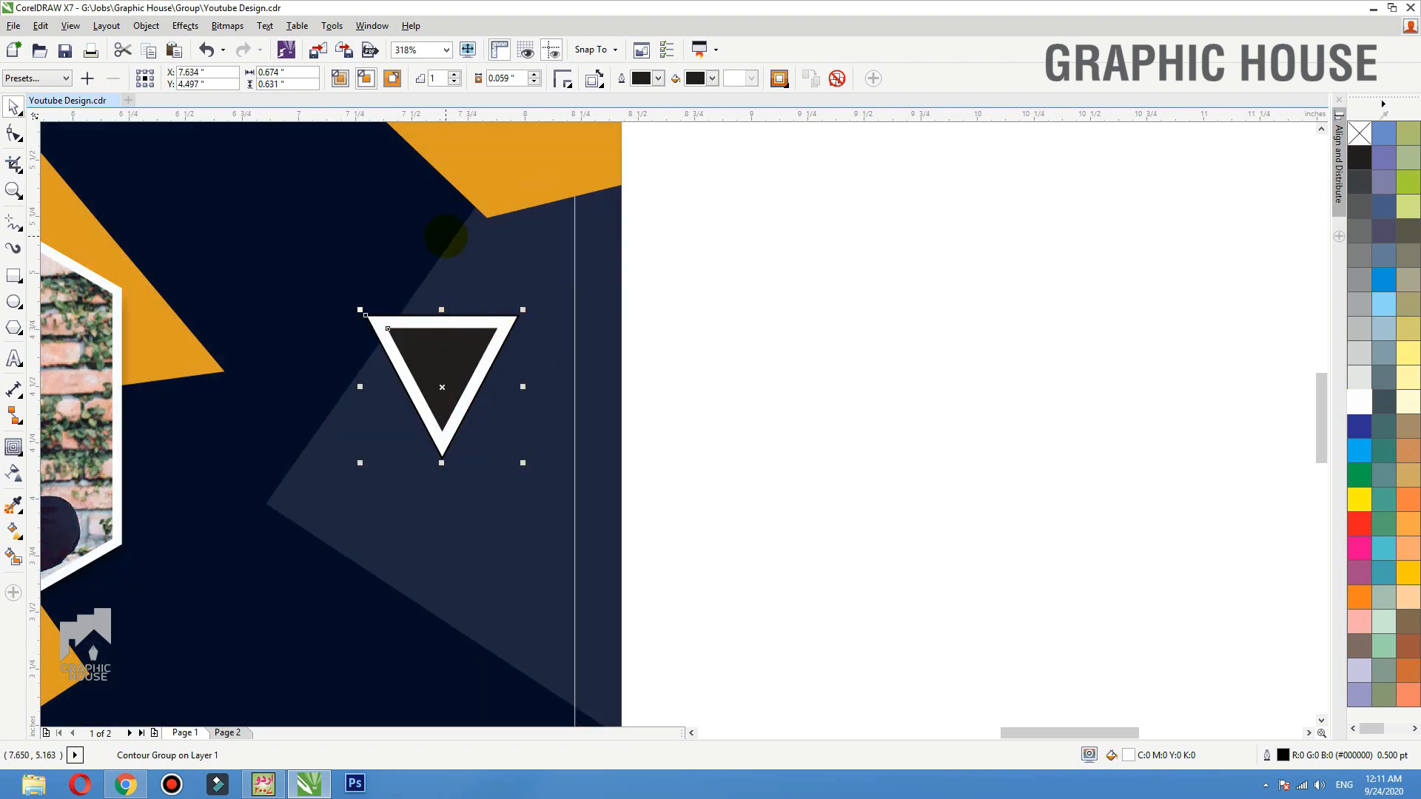
Step: Break the contour apart, trim the white triangle with the inner one and delete the inner triangle, leaving a hollow frame
key(ctrl+k)
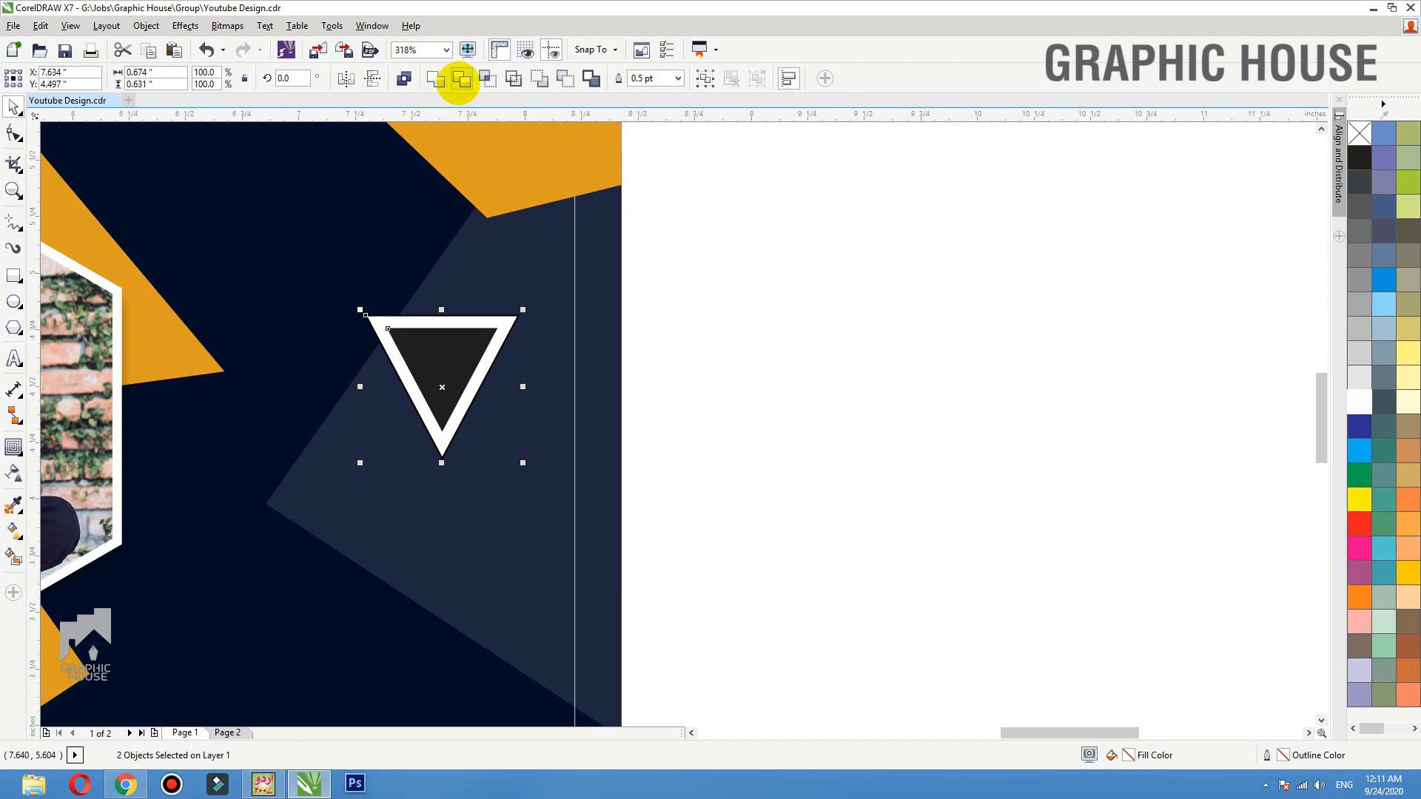
click(460, 80)
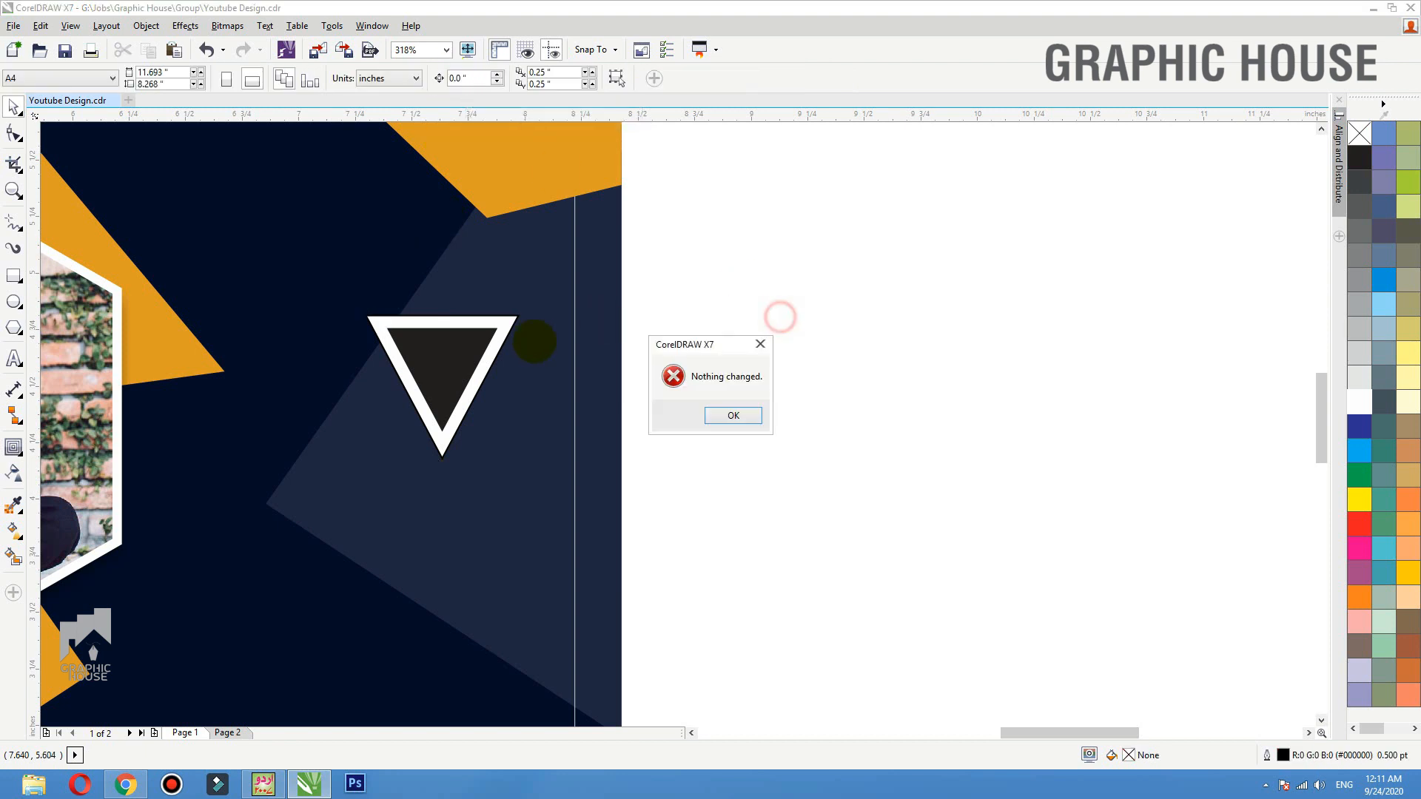
click(732, 415)
click(438, 355)
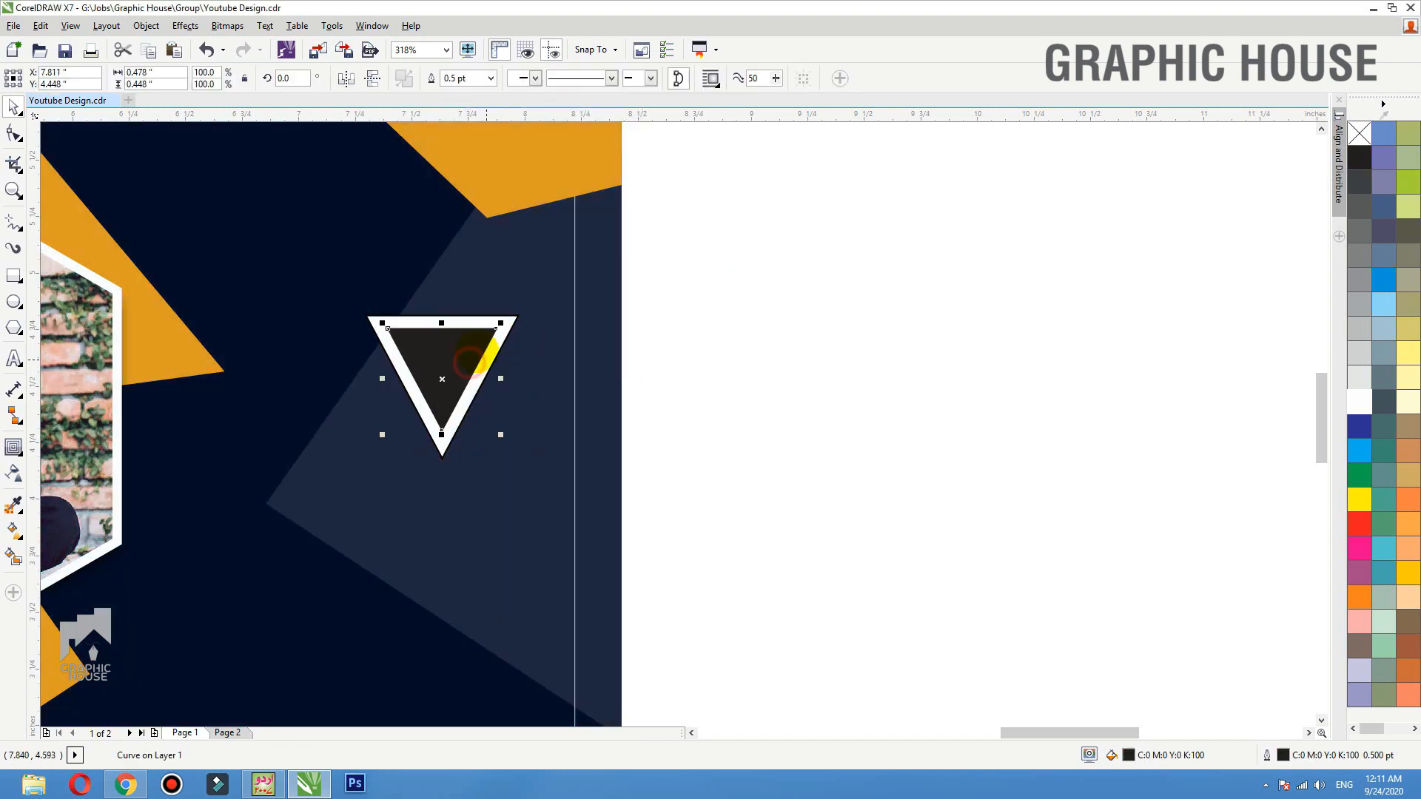
shift+click(471, 322)
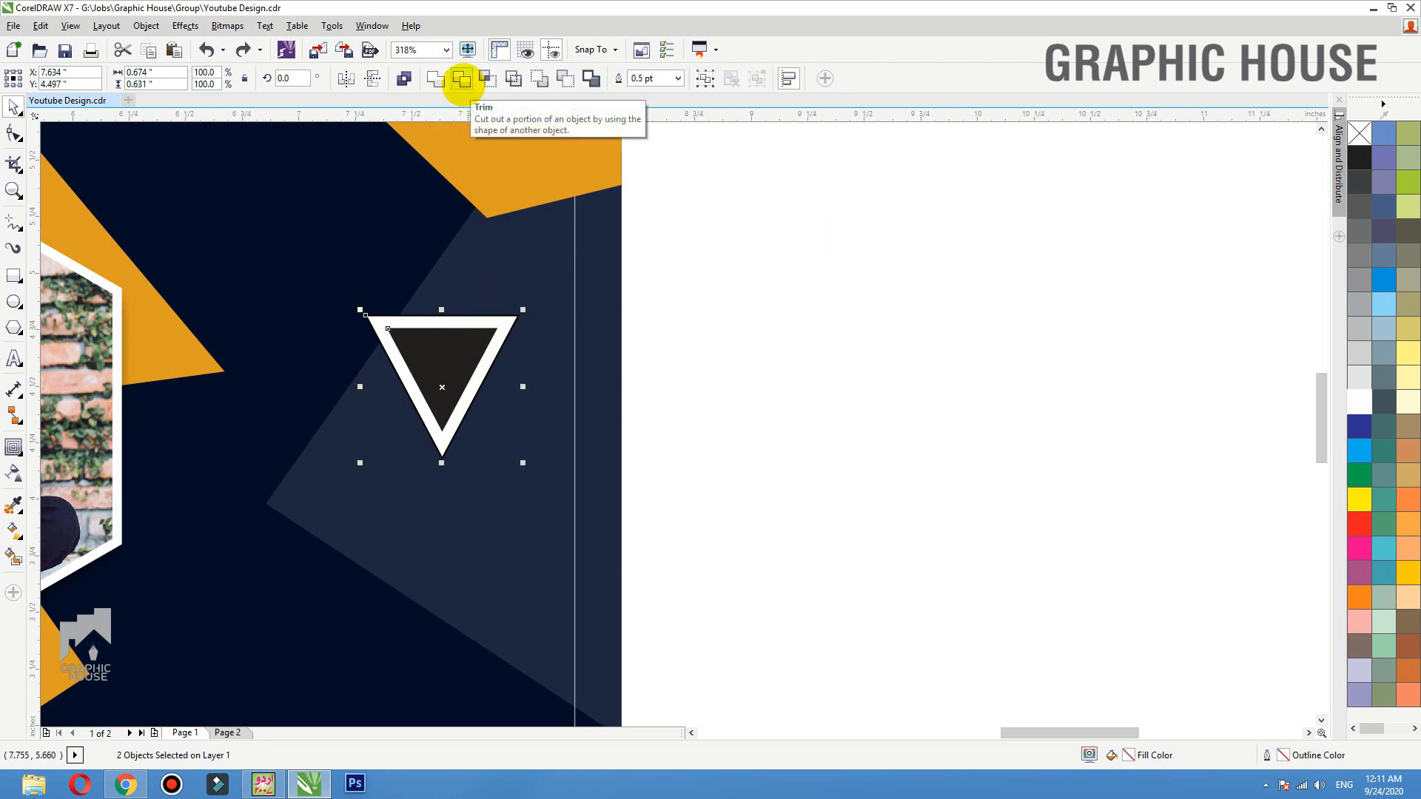
click(462, 79)
click(691, 345)
drag(473, 352, 634, 279)
key(Delete)
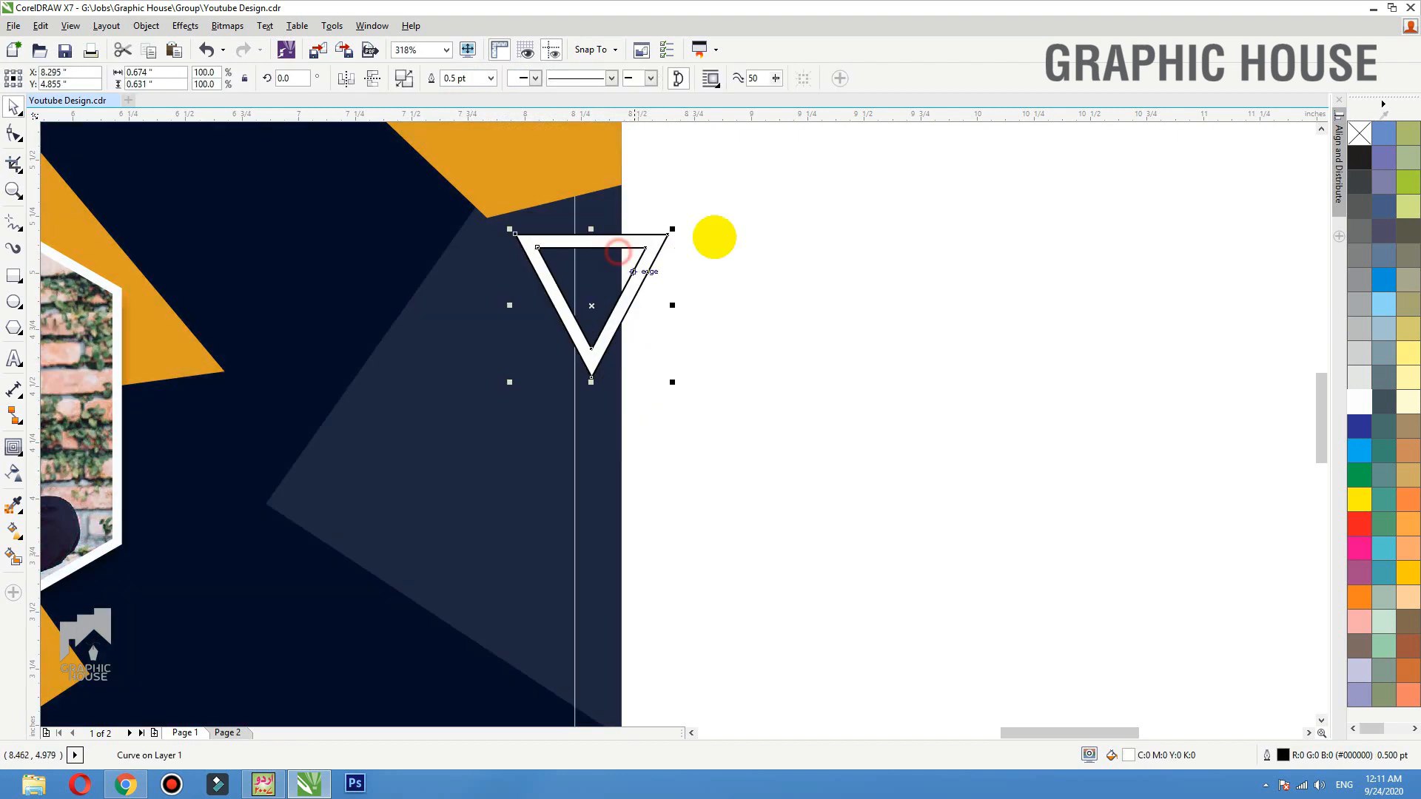
Step: Remove the triangle frame's outline, move it to the upper-left orange shape's tip, shrink it to 84.4% and rotate it to about 340.4°
right_click(1359, 134)
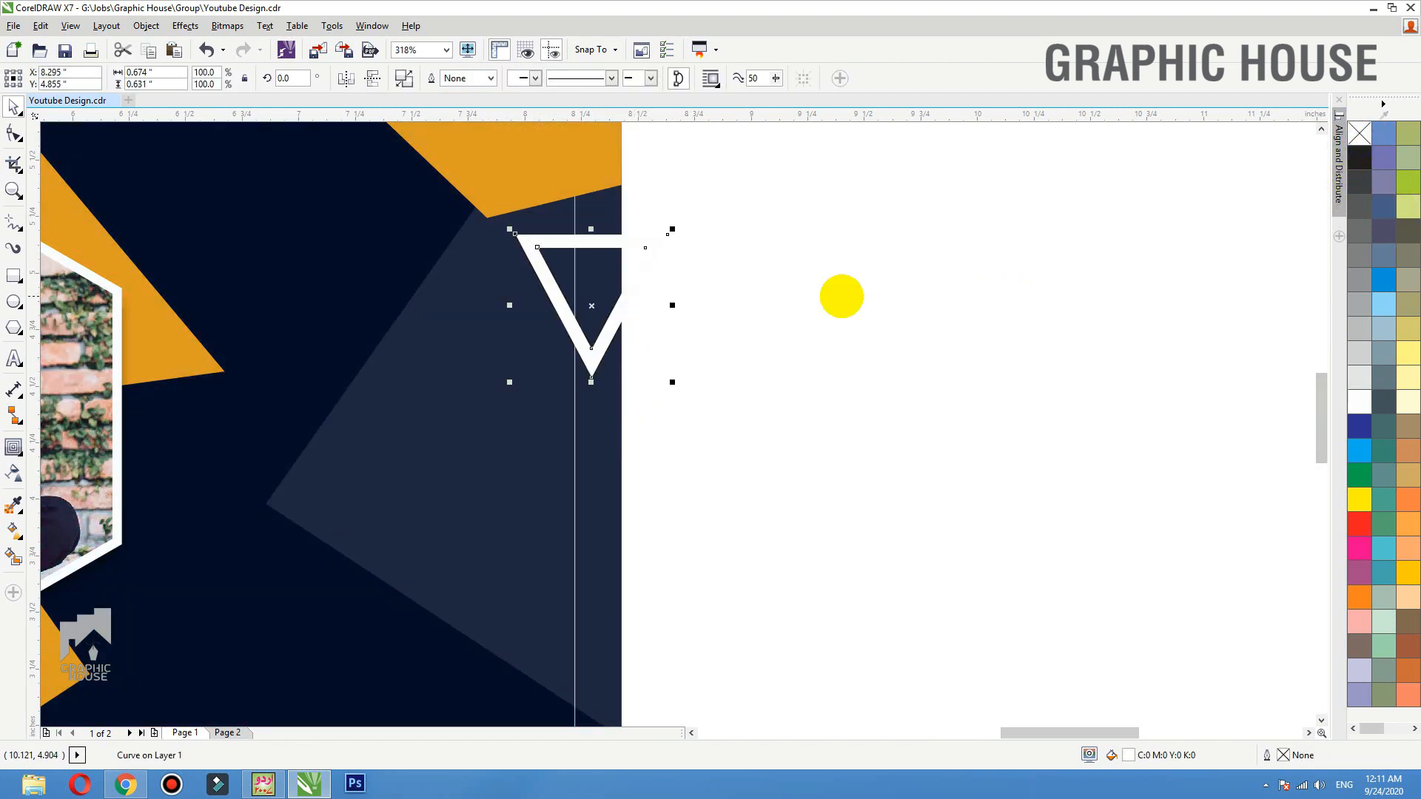
drag(590, 367, 222, 400)
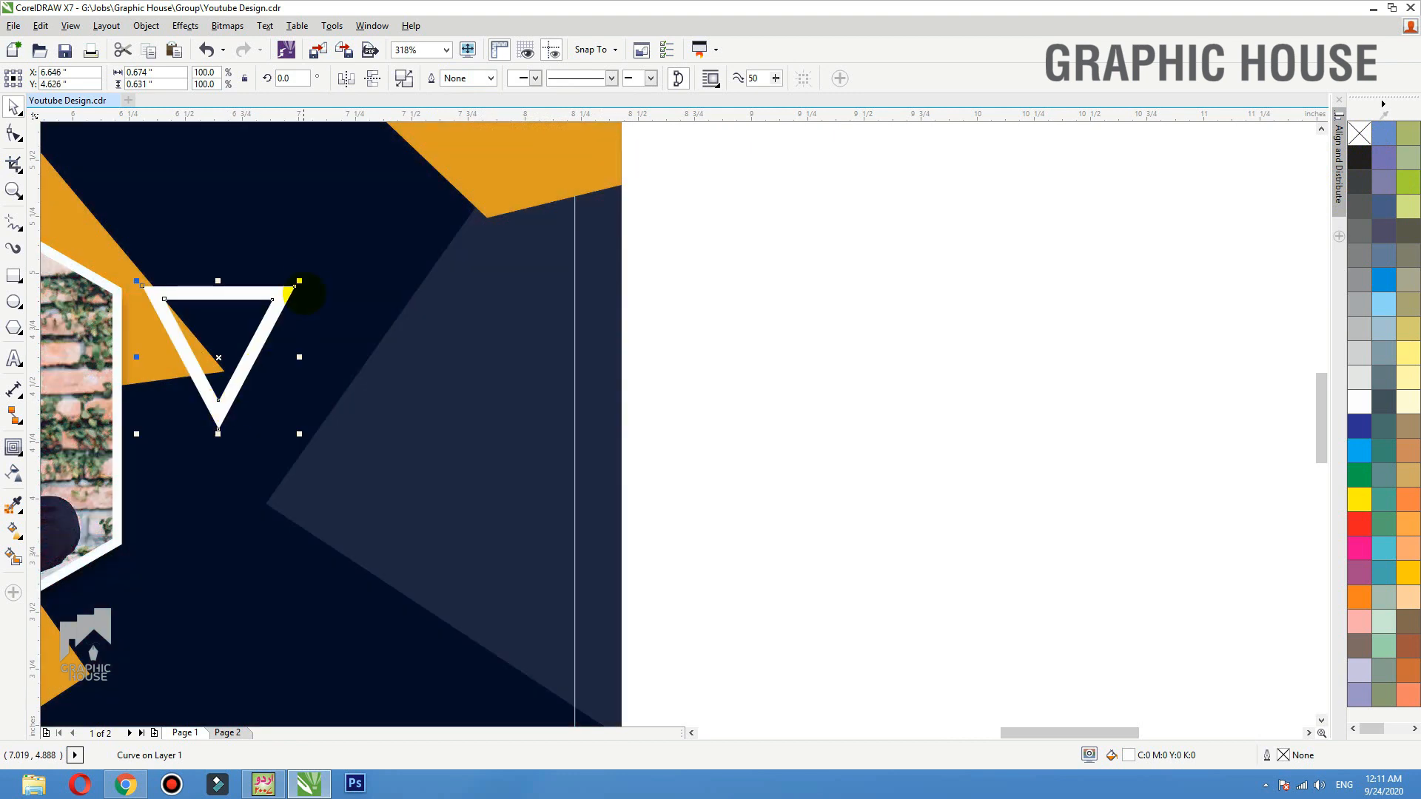
drag(299, 281, 296, 325)
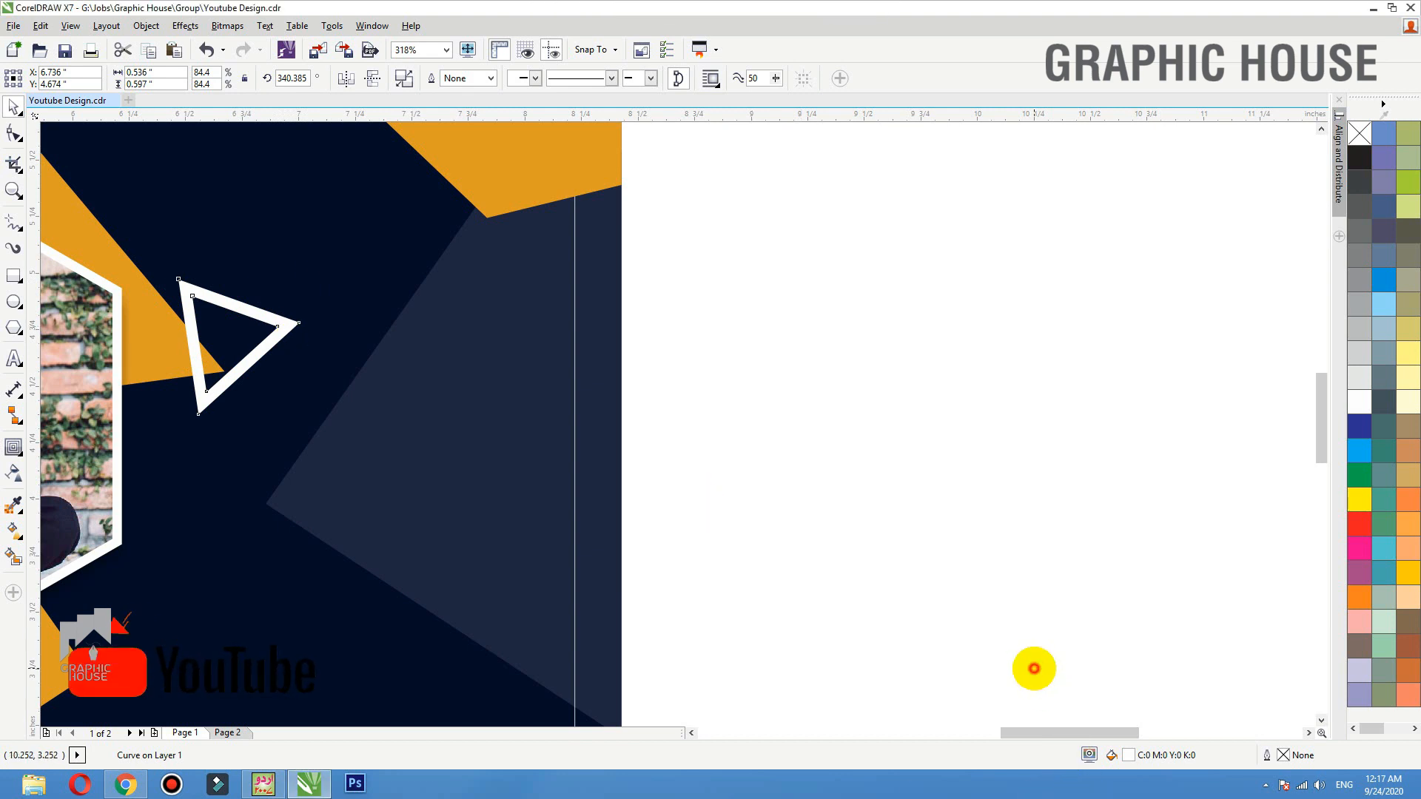
click(1034, 668)
Step: Copy the triangle frame to the square's bottom edge, enlarge the copy to about 0.77 by 0.86 inches and PowerClip it inside the square
scroll(866, 444, down, 2)
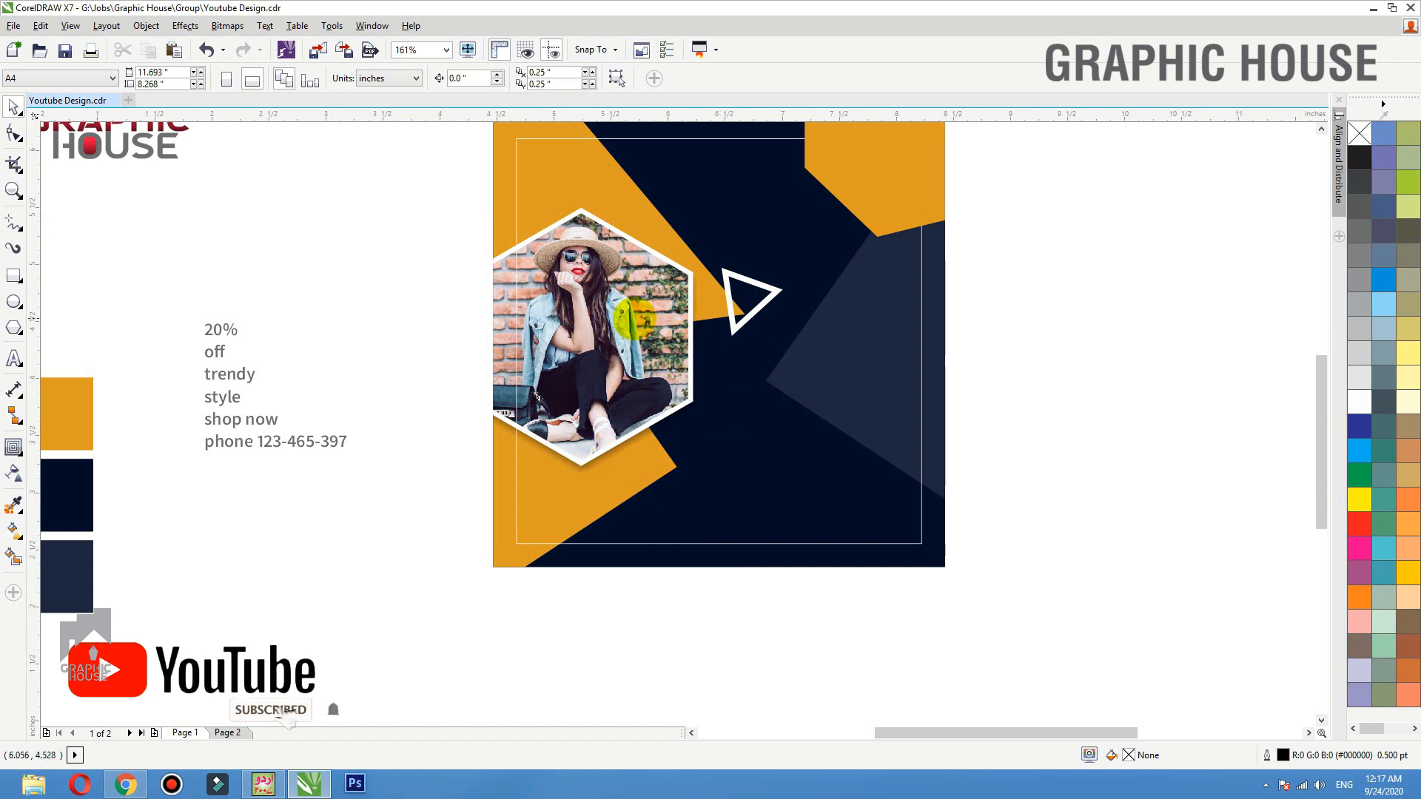
drag(736, 322, 642, 548)
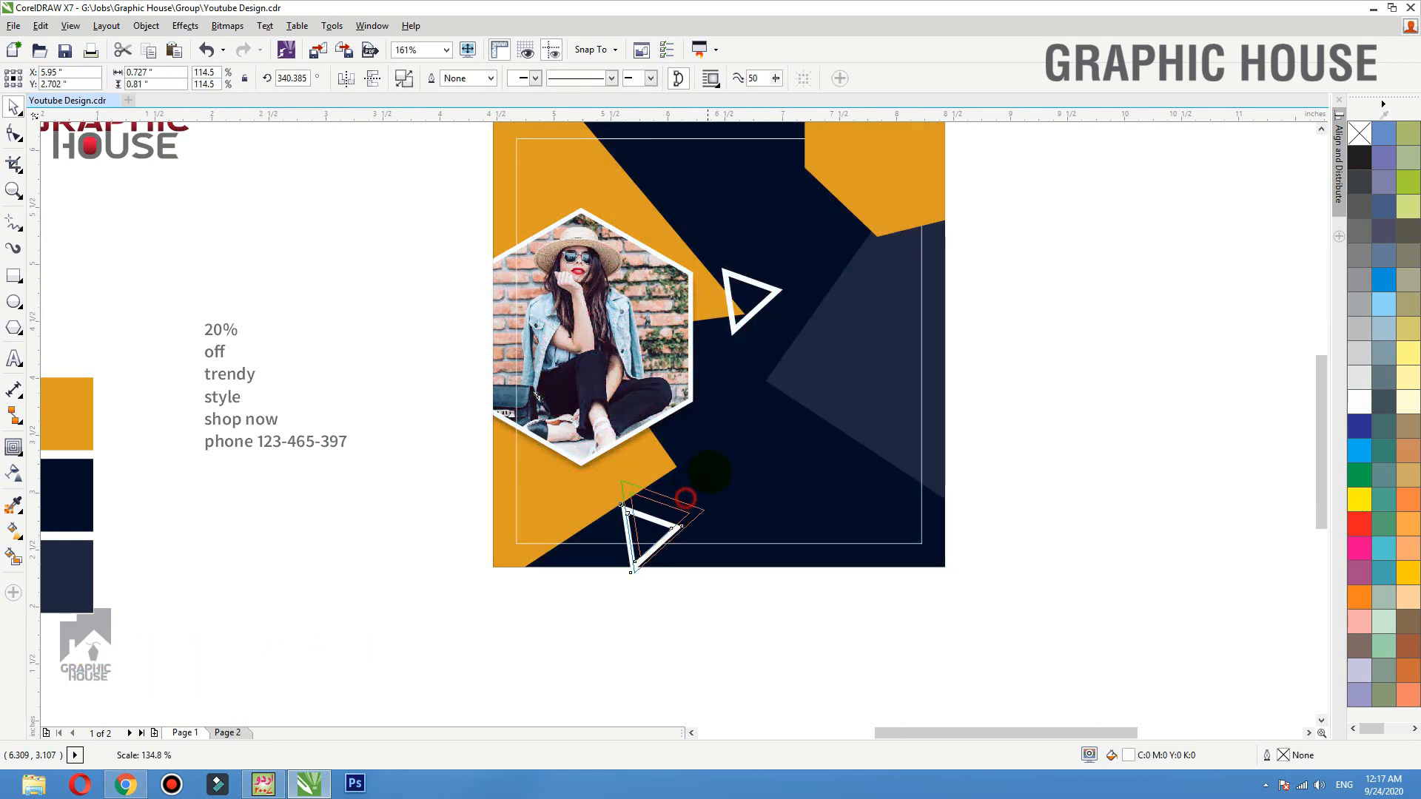
drag(693, 509, 669, 518)
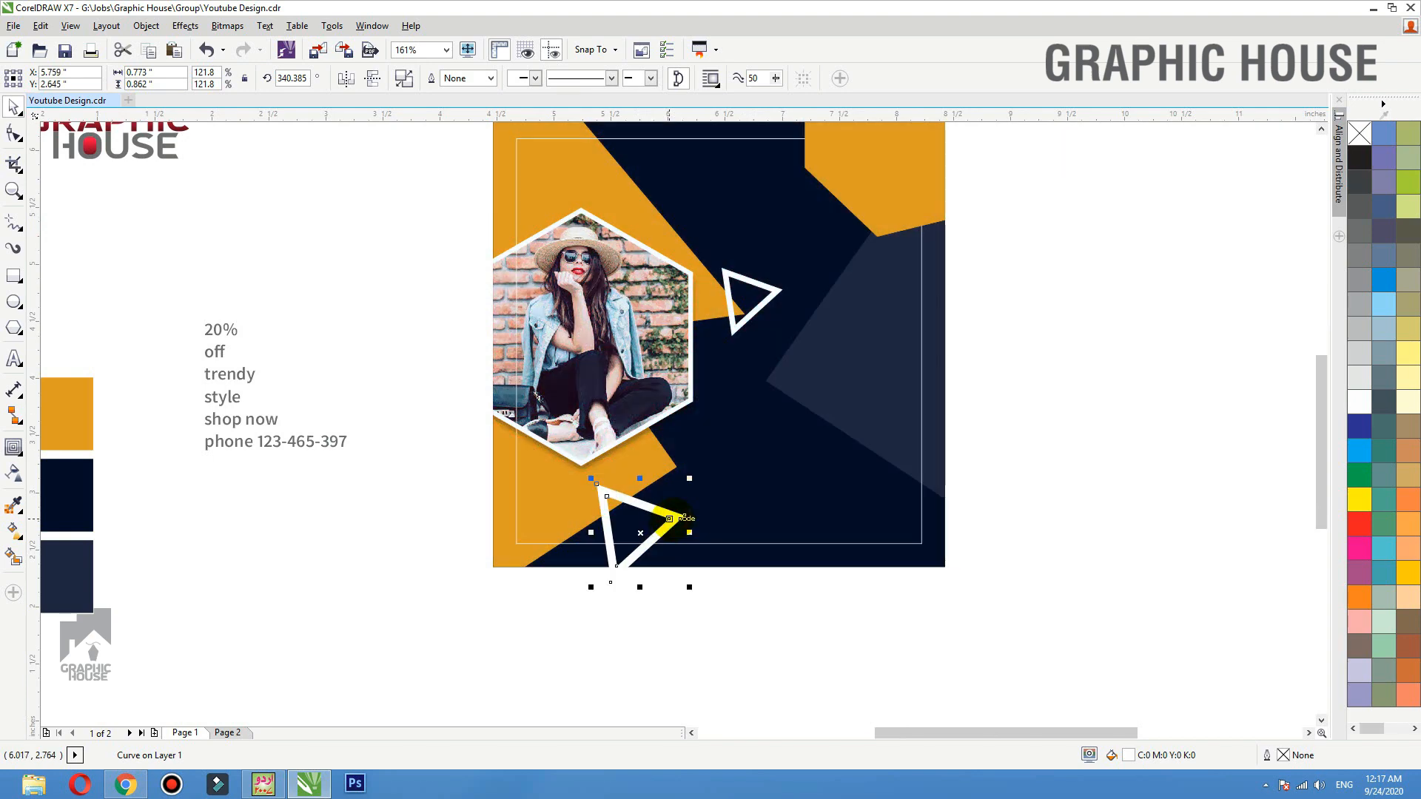
right_click(670, 518)
click(729, 13)
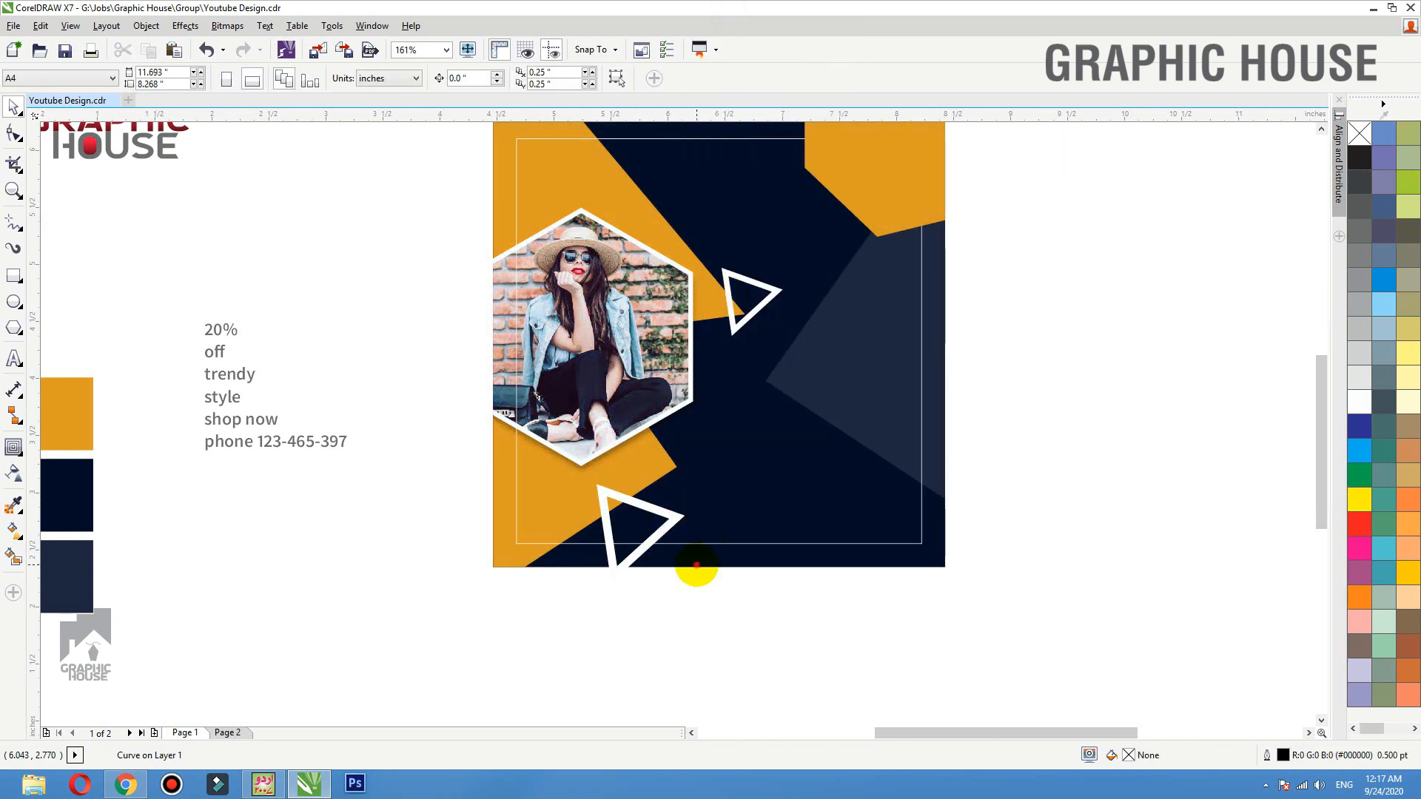
click(697, 565)
Step: Select the promotional text block beside the square and check which font it uses
scroll(700, 570, down, 2)
click(992, 500)
drag(967, 279, 366, 674)
click(412, 379)
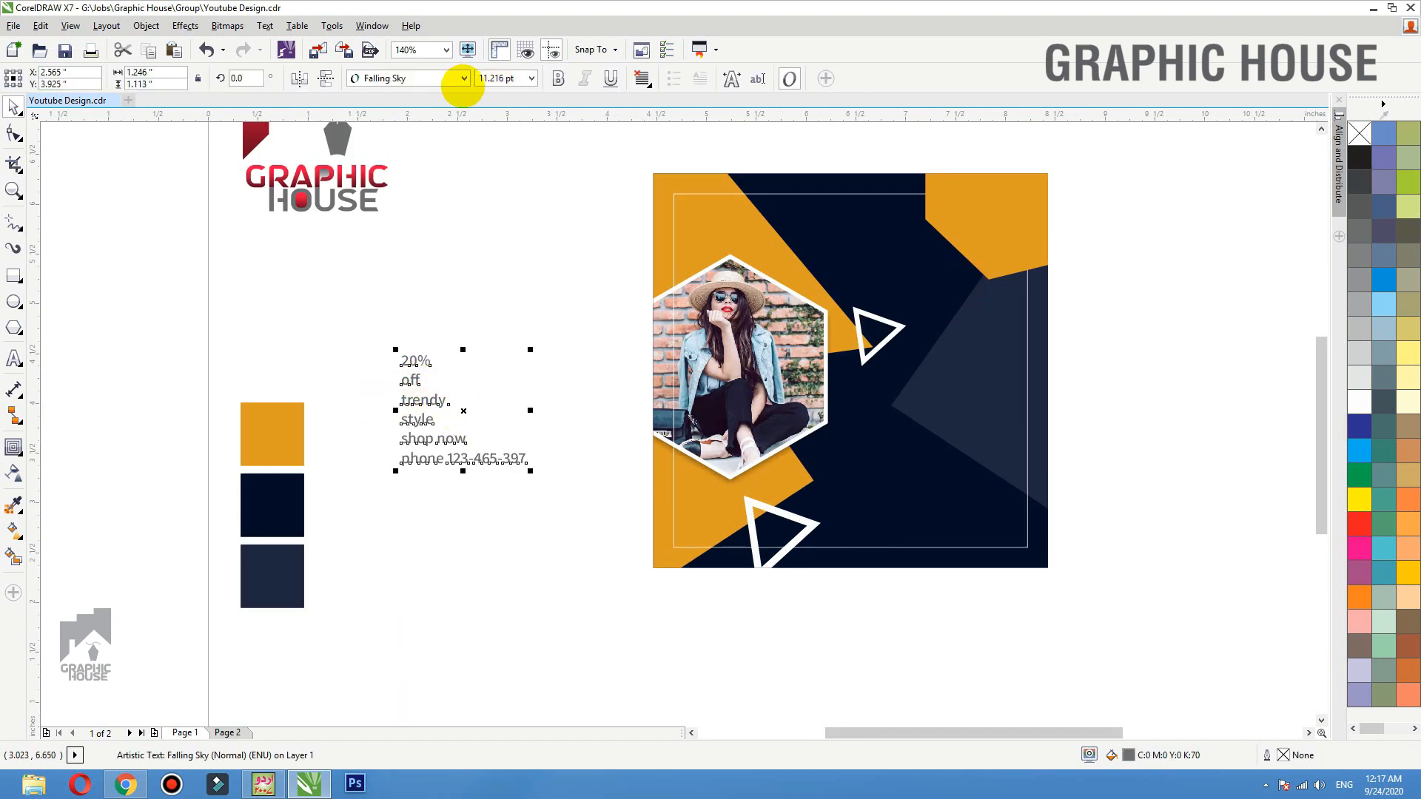
click(463, 79)
click(434, 97)
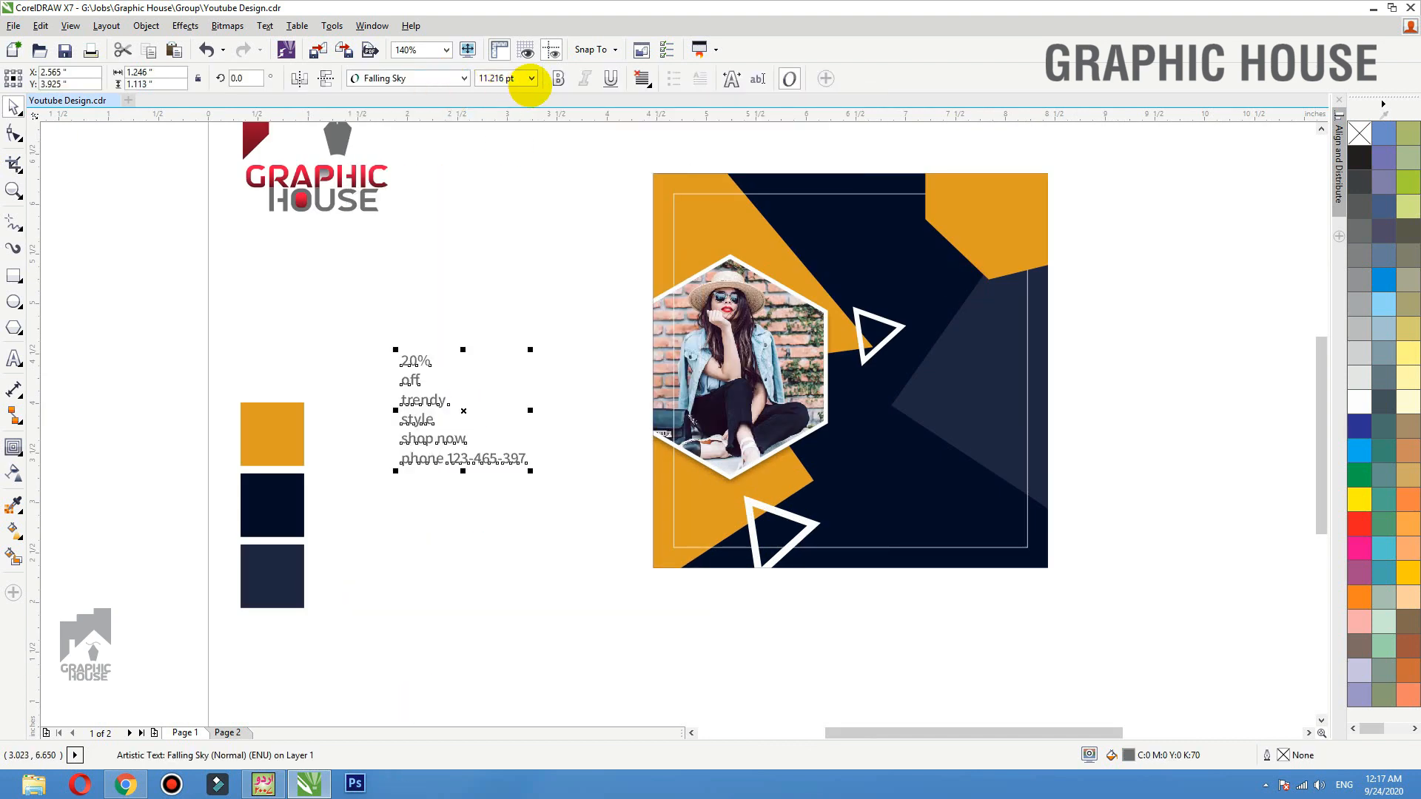
Step: Make the promotional text block bold and change its case to Title Case
click(554, 79)
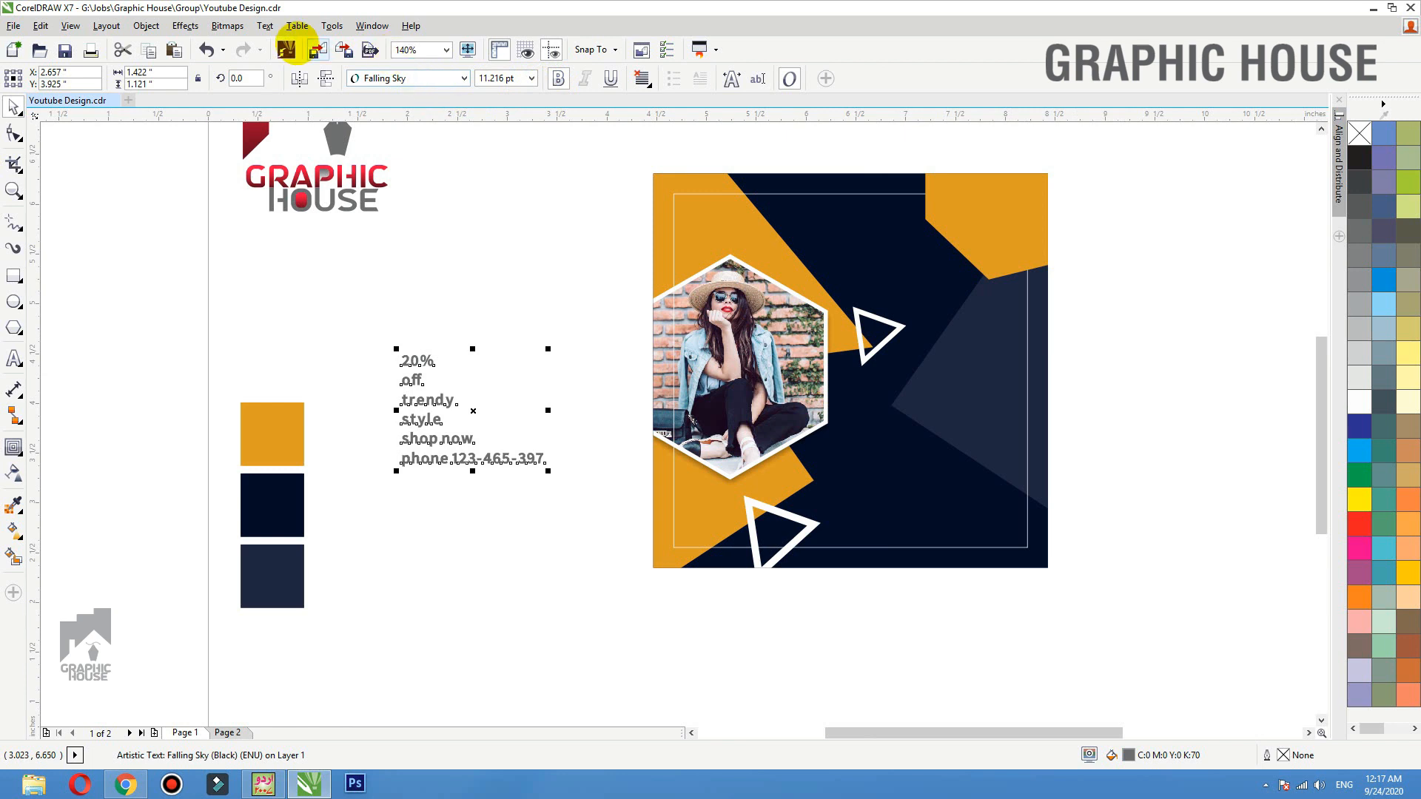
click(265, 26)
click(305, 499)
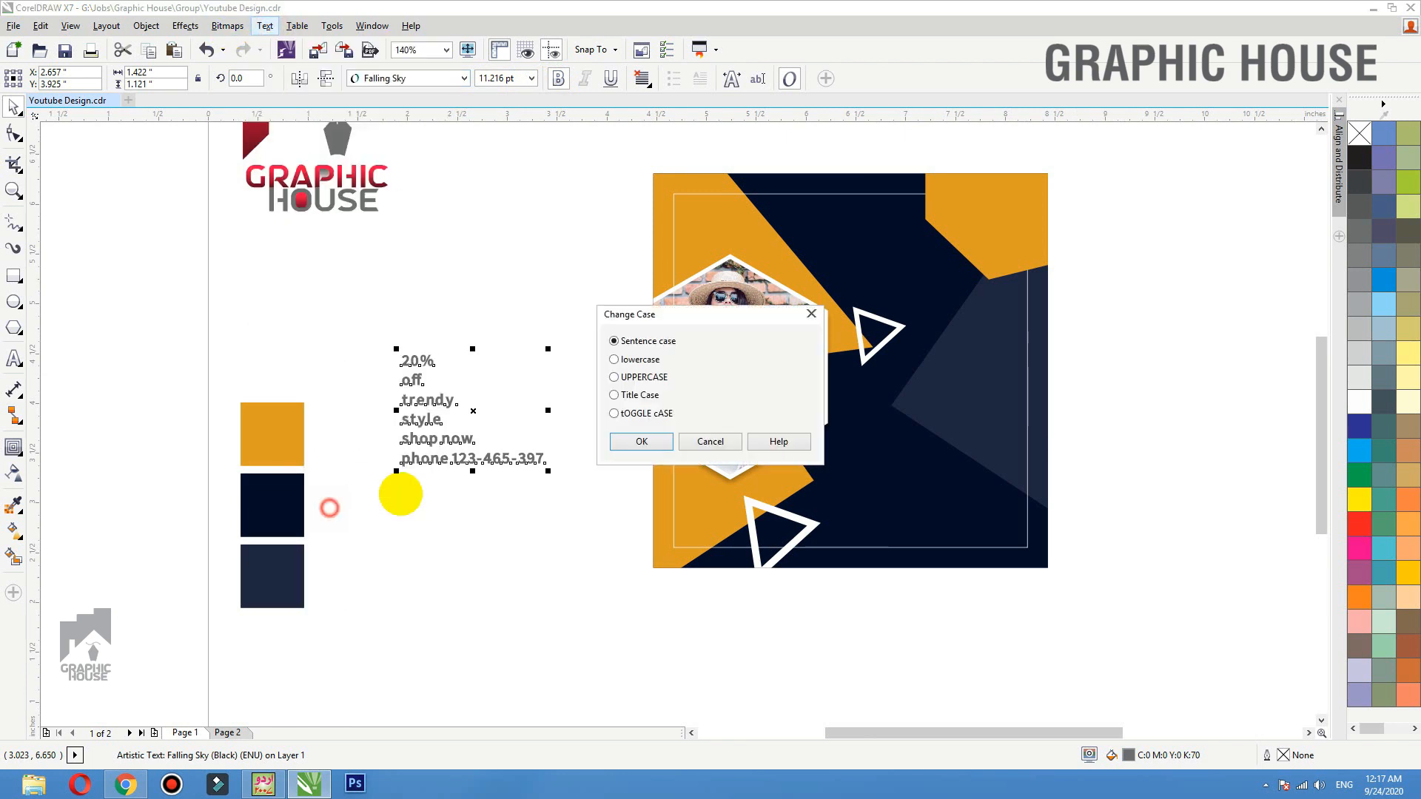
click(652, 394)
click(641, 441)
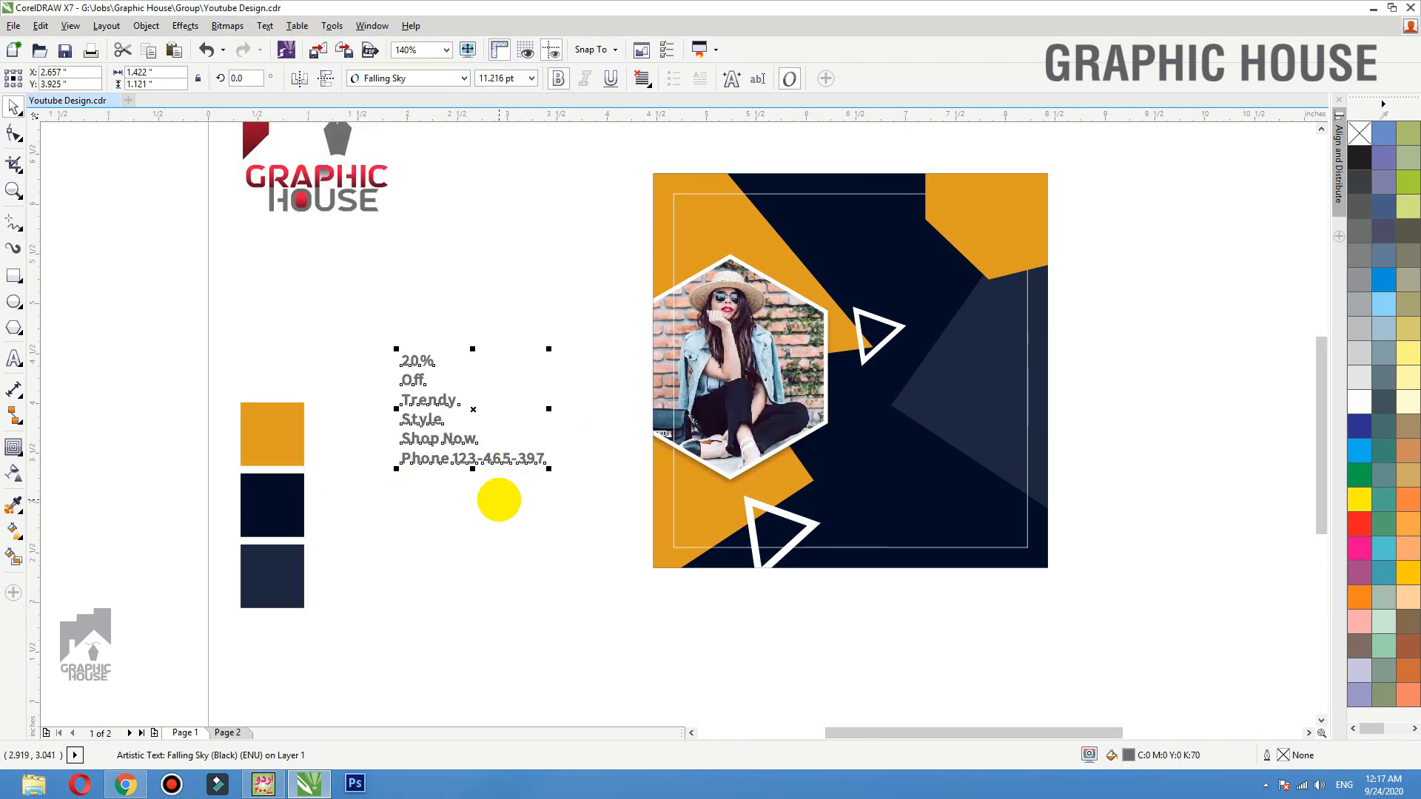
Step: Break the text block into separate lines, move the phone line to the square's lower-left margin corner and colour it white
key(ctrl+k)
drag(485, 460, 803, 527)
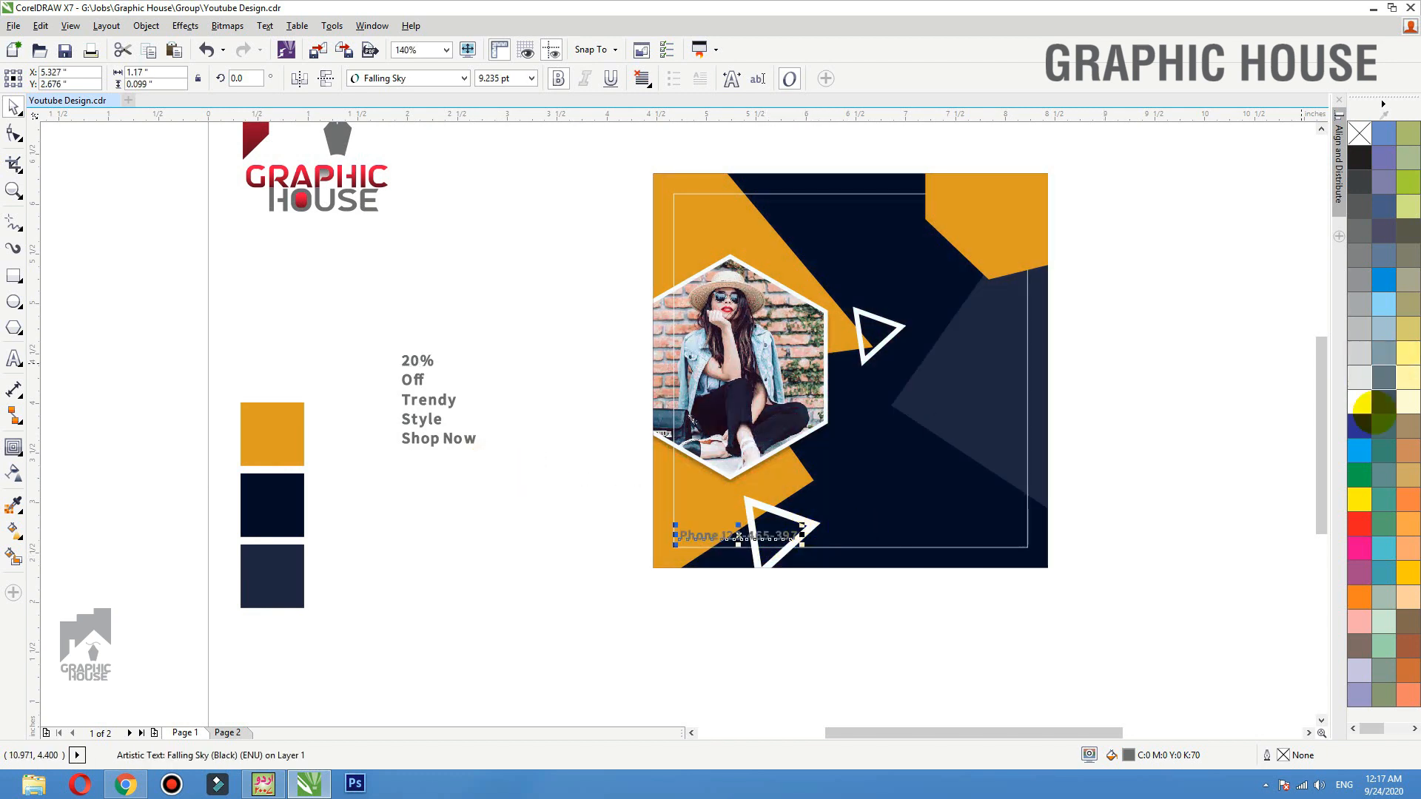
click(1359, 402)
Step: Move the five remaining text lines into the square to the right of the photo and colour them white
drag(319, 259, 460, 459)
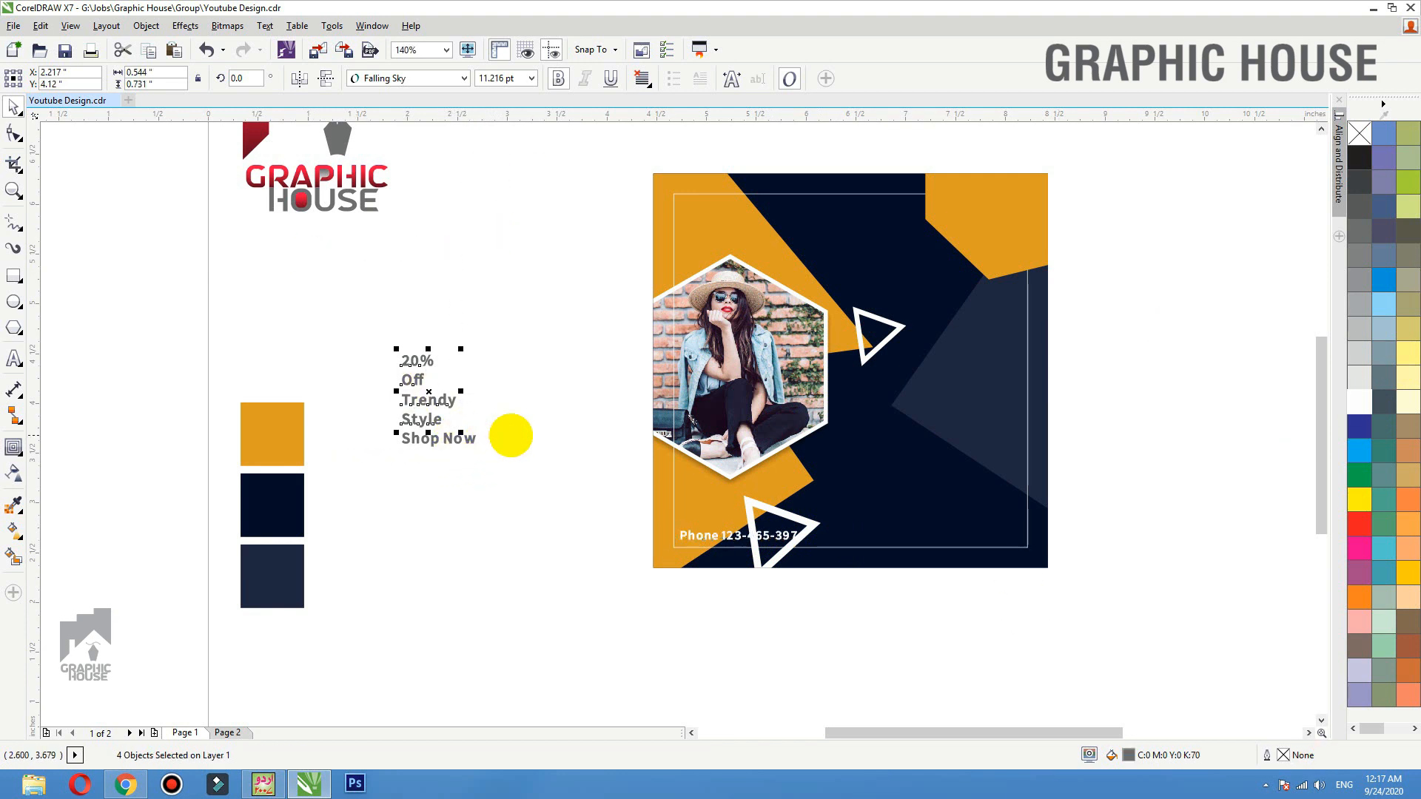
drag(412, 374, 879, 403)
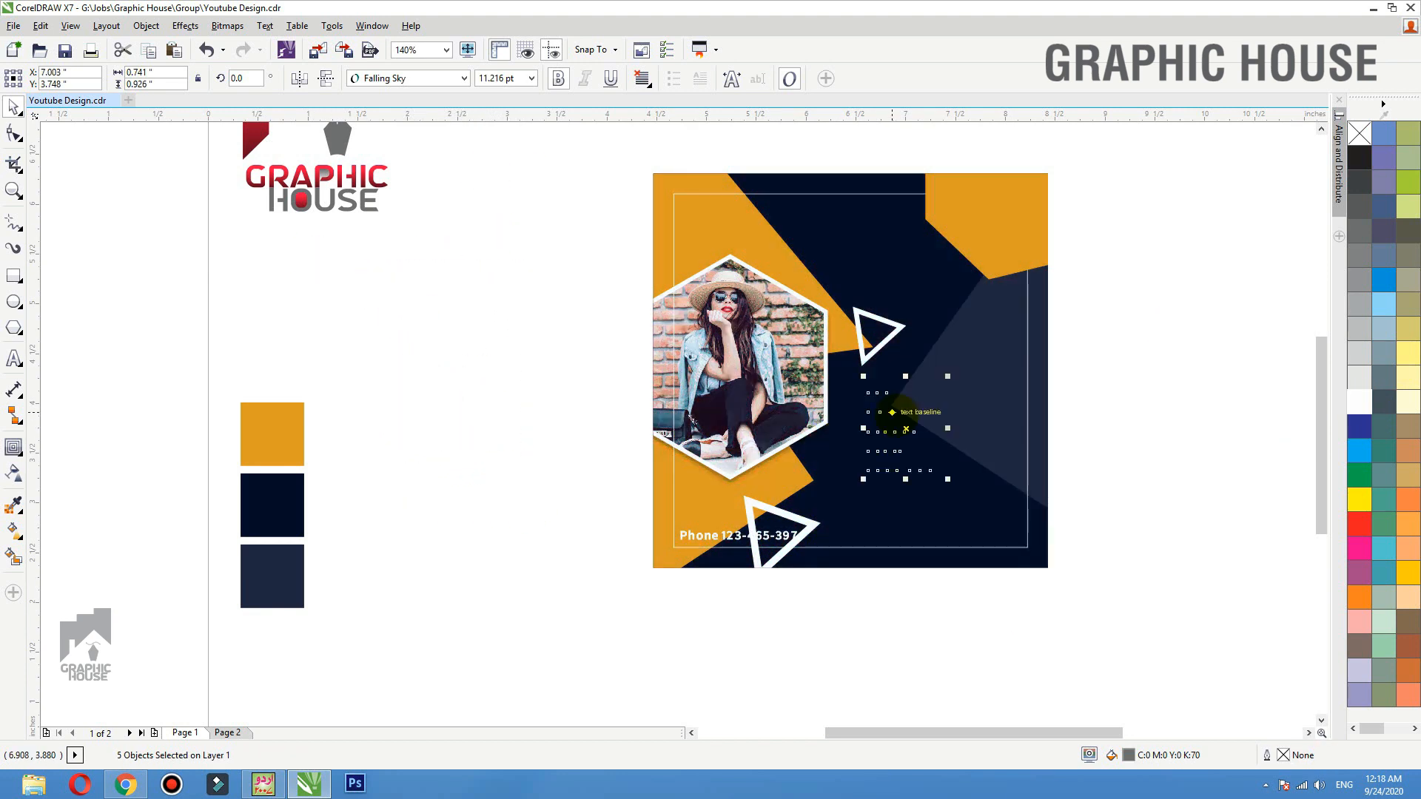
click(1360, 403)
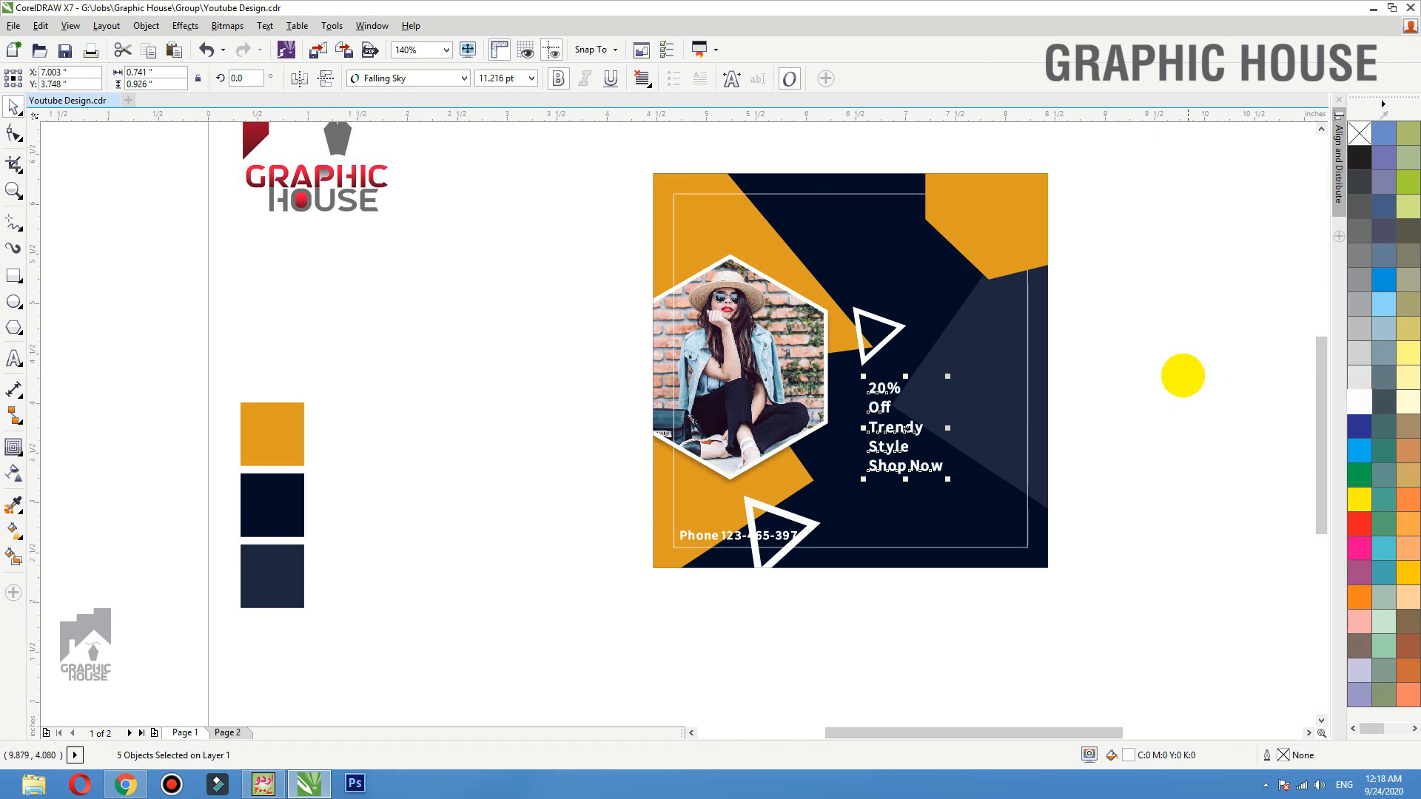
click(1180, 370)
Step: Place the "20%" and "Off" lines on the orange shape in the square's upper-right corner
drag(1192, 643, 486, 168)
key(shift+F2)
click(1139, 385)
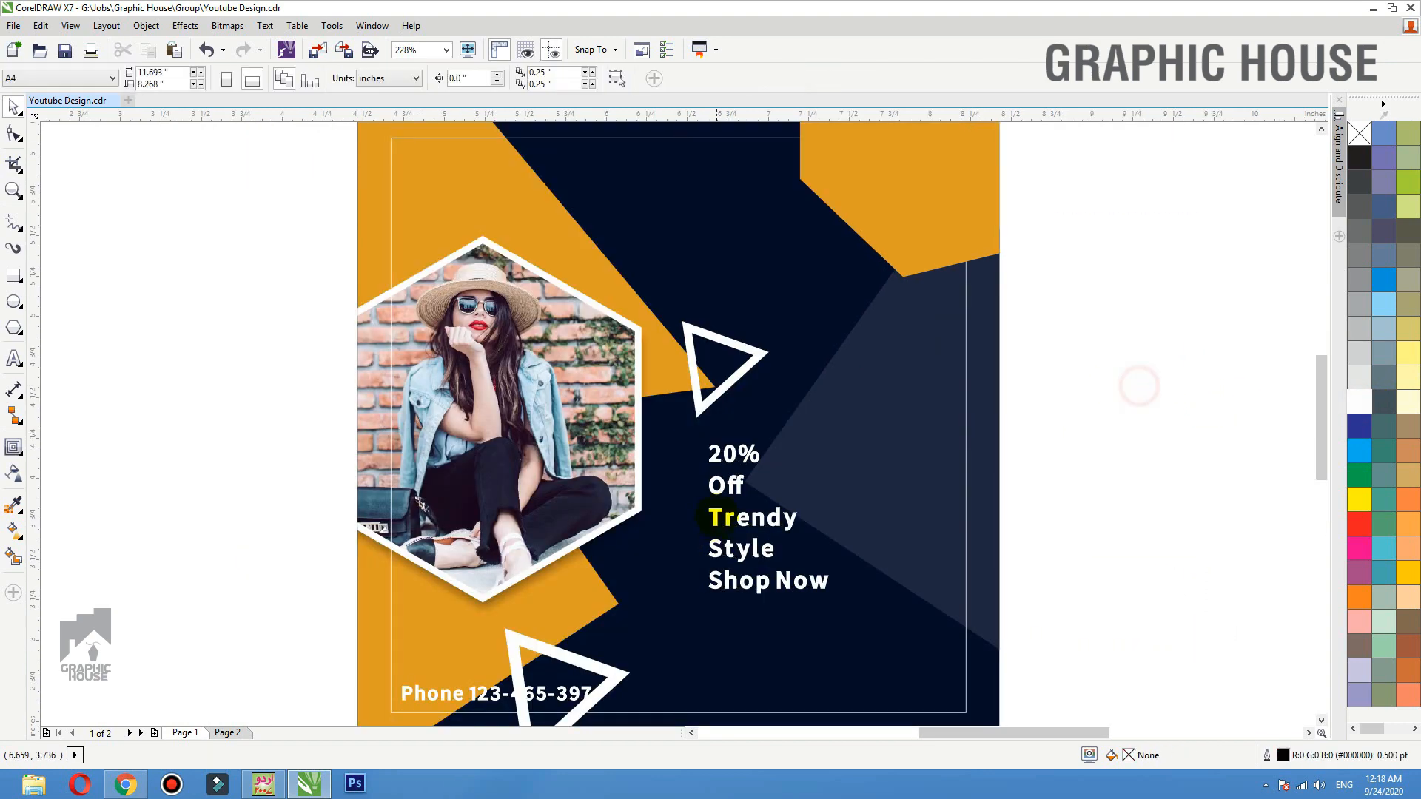
click(728, 458)
drag(731, 489, 743, 477)
key(ctrl+z)
drag(1123, 404, 700, 577)
click(1064, 448)
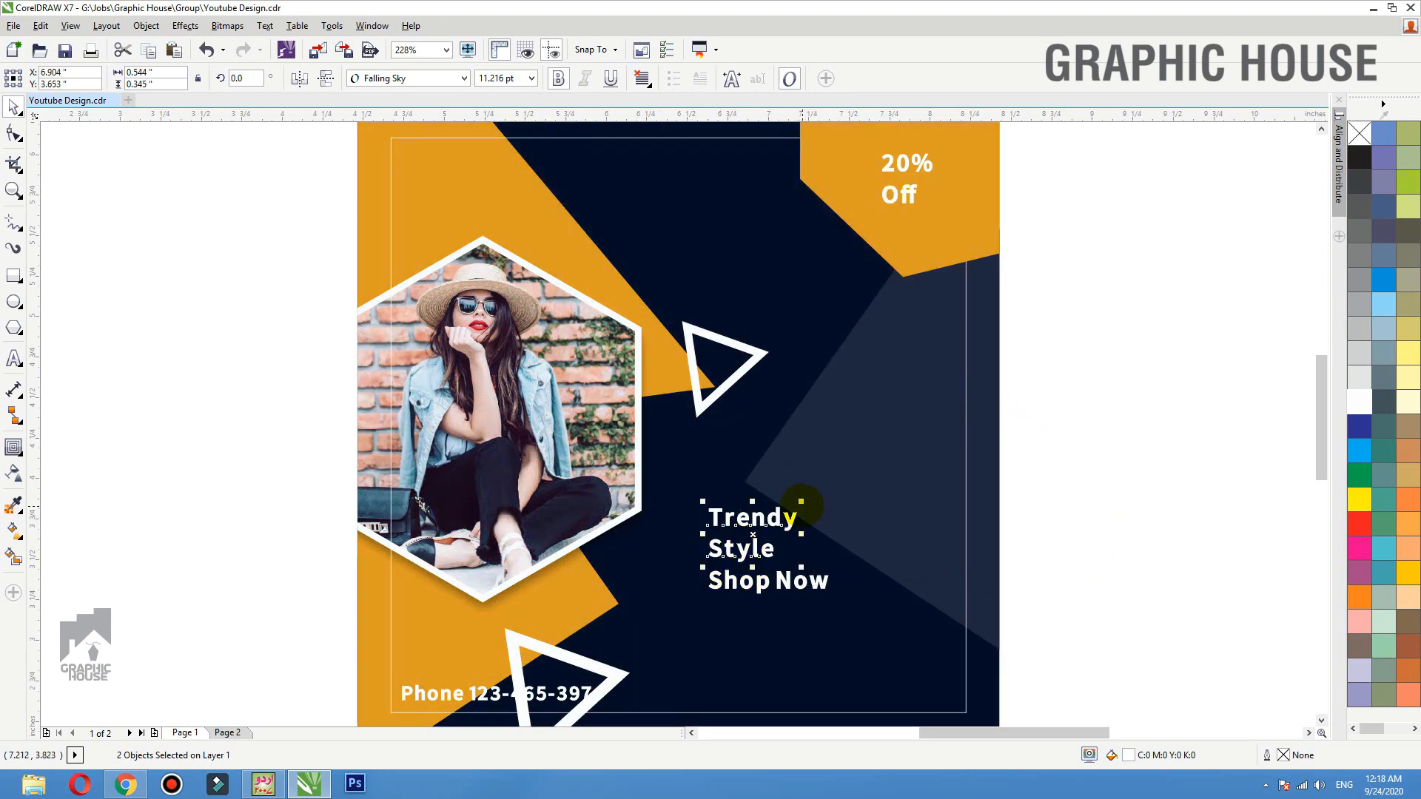
Step: Enlarge "Trendy" and "Style" to about 38 pt, then spread "Style" and "Shop Now" further down the square
drag(801, 504, 1008, 367)
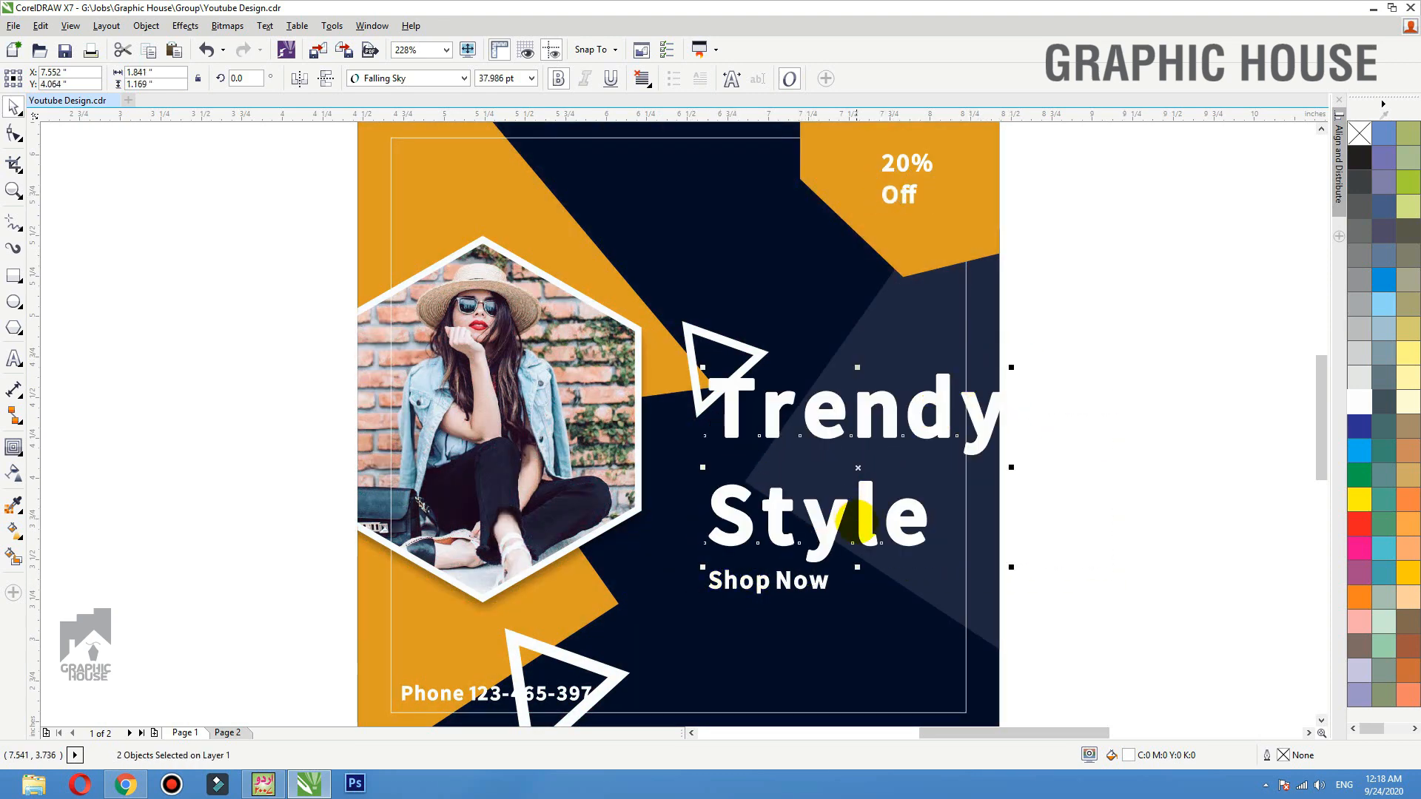
drag(805, 579, 830, 646)
drag(823, 518, 783, 549)
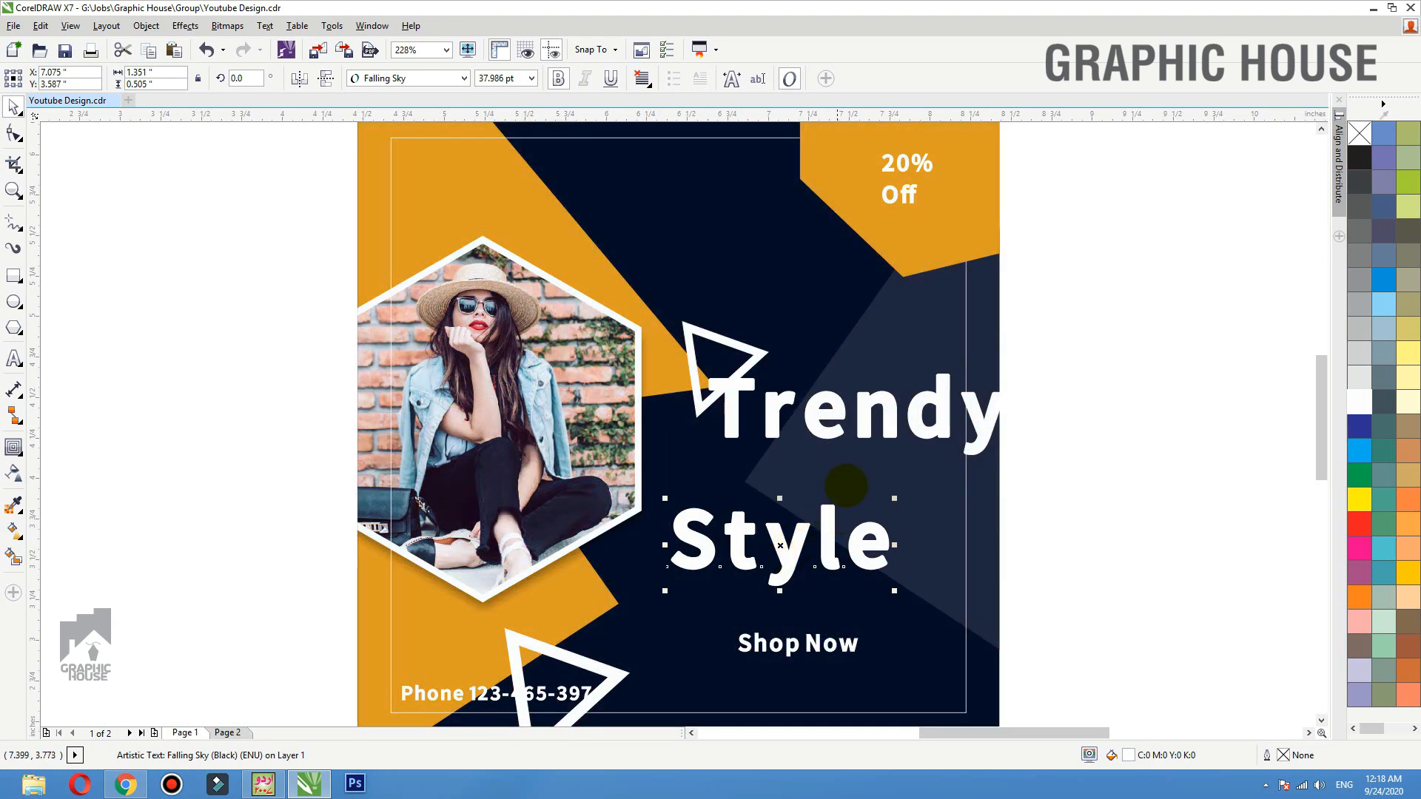
Step: Shrink "Trendy" to be narrower than "Style" and stack the two words closely beside the photo
click(851, 435)
click(981, 418)
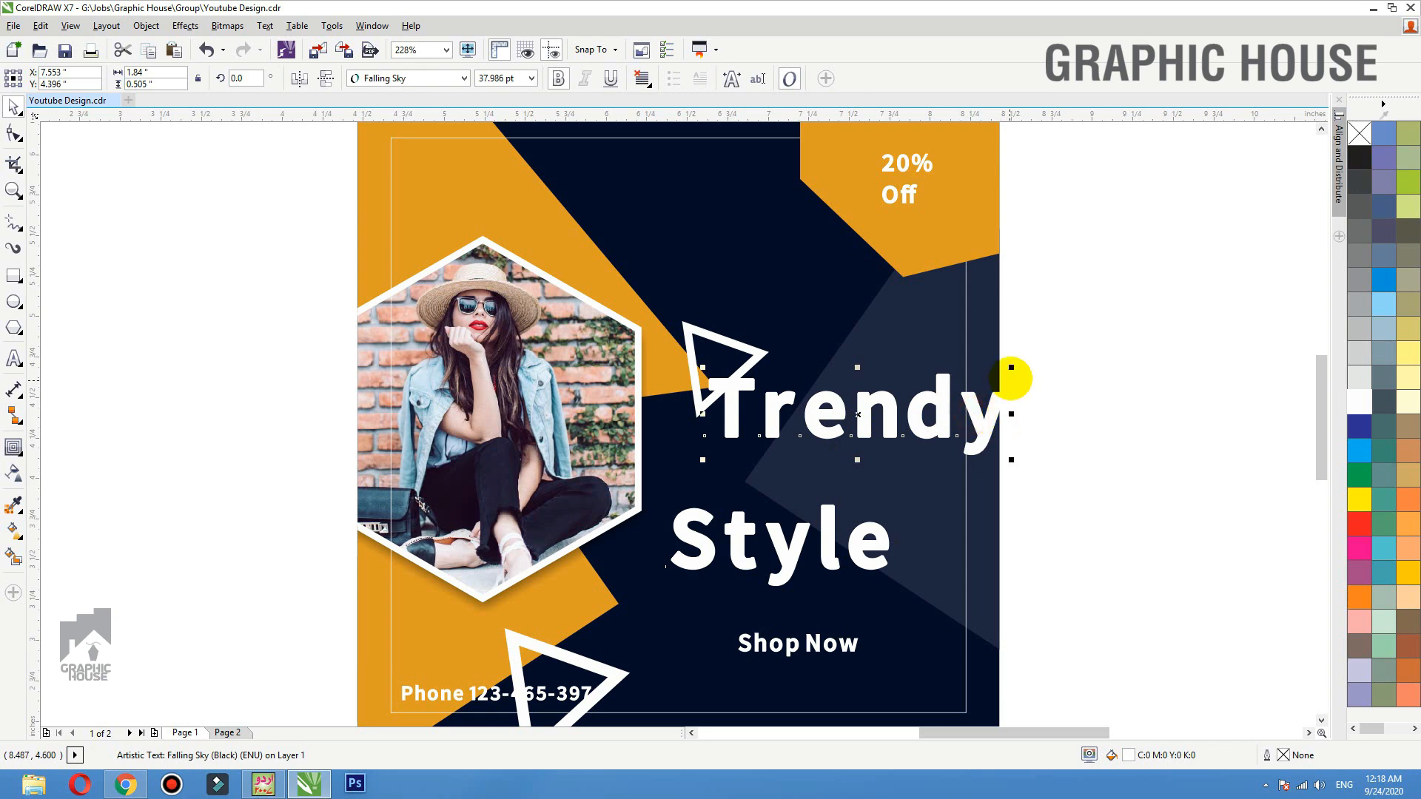
drag(1011, 368, 908, 370)
drag(865, 426, 840, 474)
shift+click(831, 536)
drag(831, 539, 851, 522)
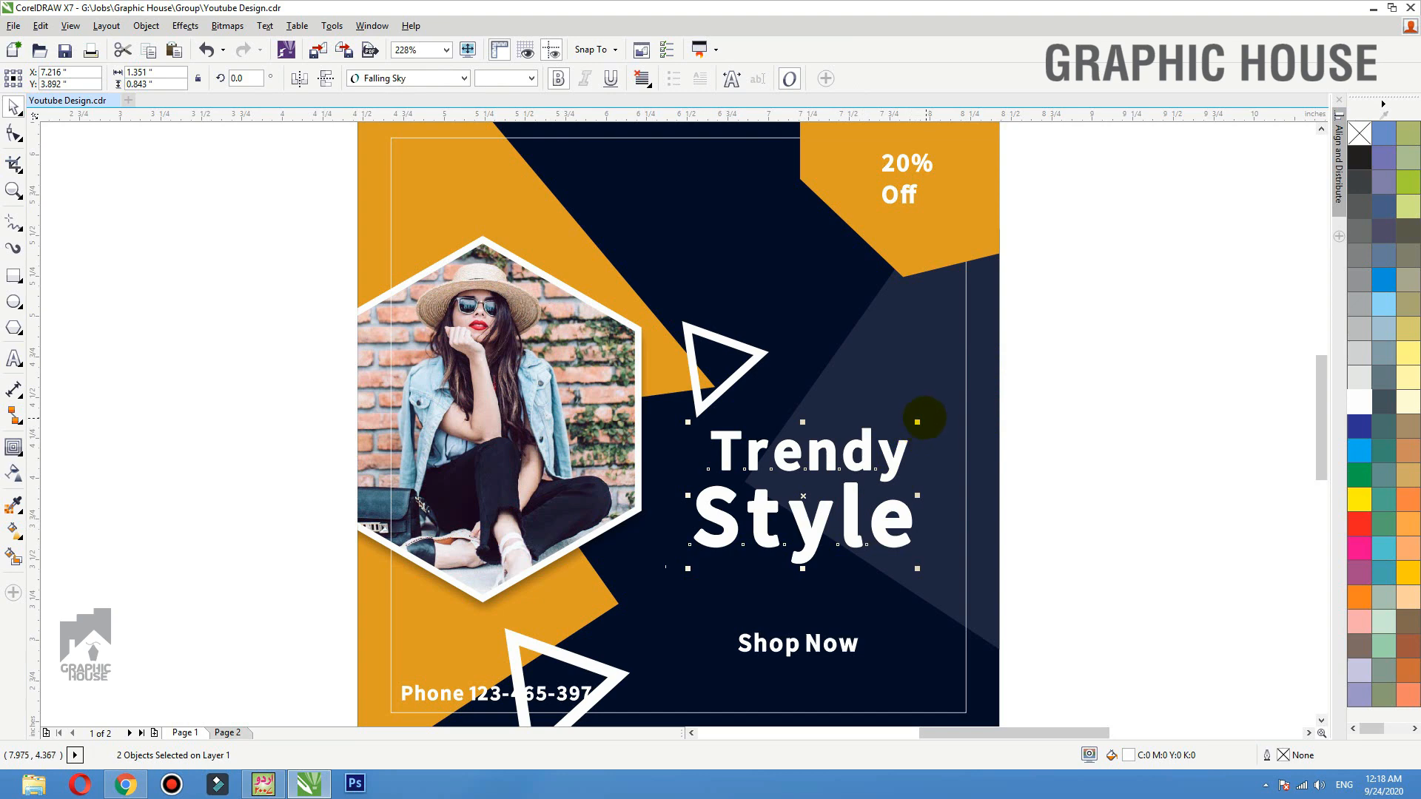
Step: Enlarge the "Trendy Style" heading to about 1.54 by 0.96 inches and adjust the position of its two words
drag(918, 421, 932, 412)
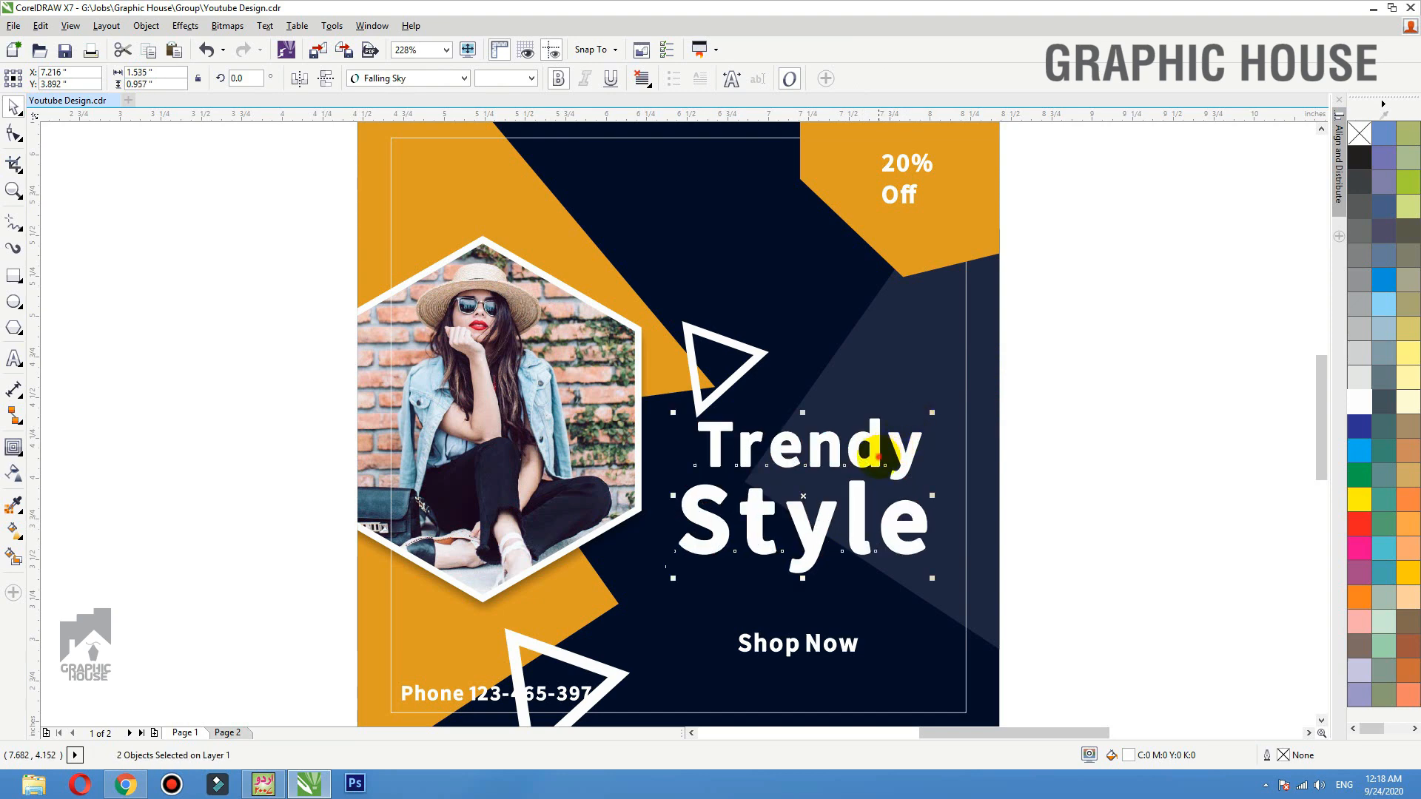
click(1038, 459)
click(855, 520)
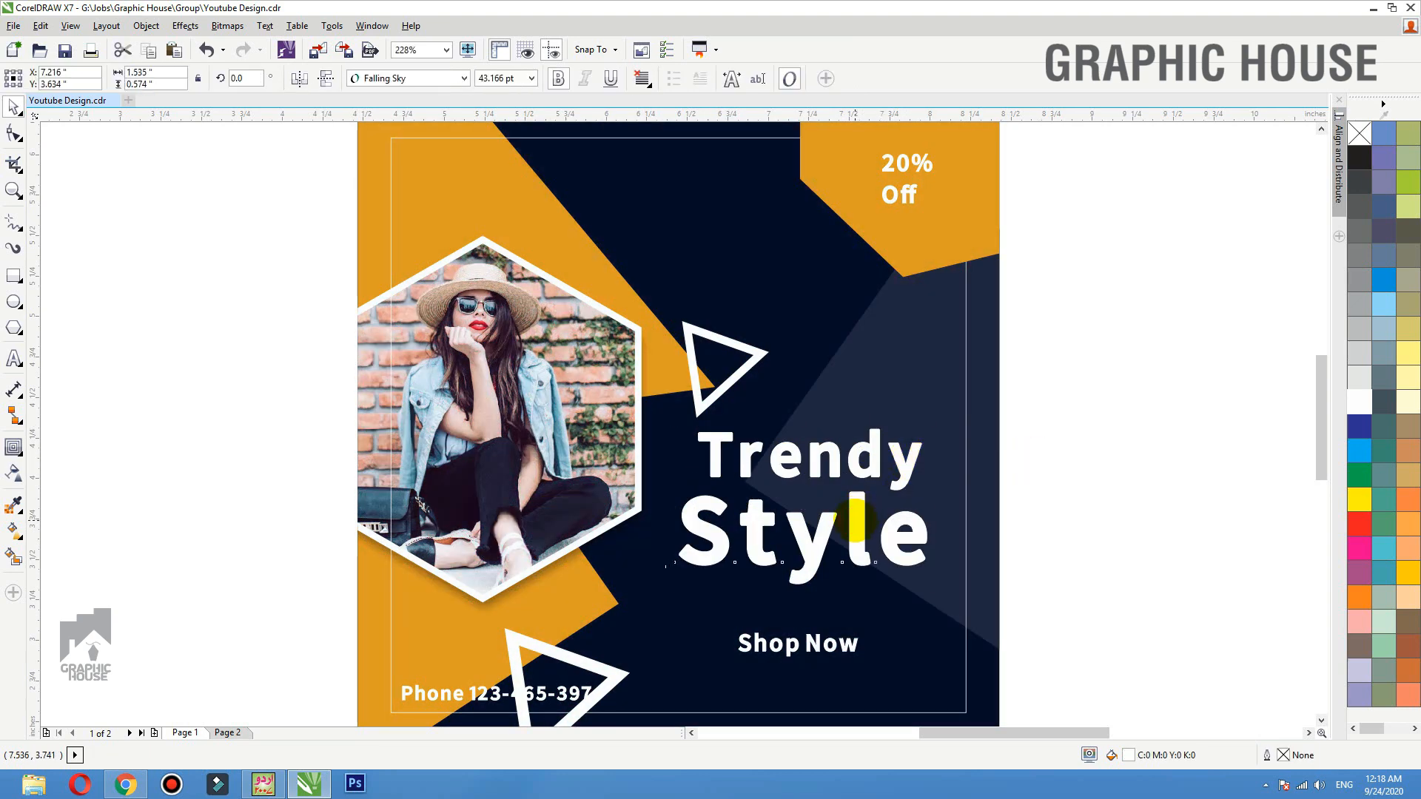
drag(853, 520, 836, 462)
shift+click(840, 467)
Step: Remove the bold style from the "20%" and "Off" lines on the orange corner shape
click(888, 195)
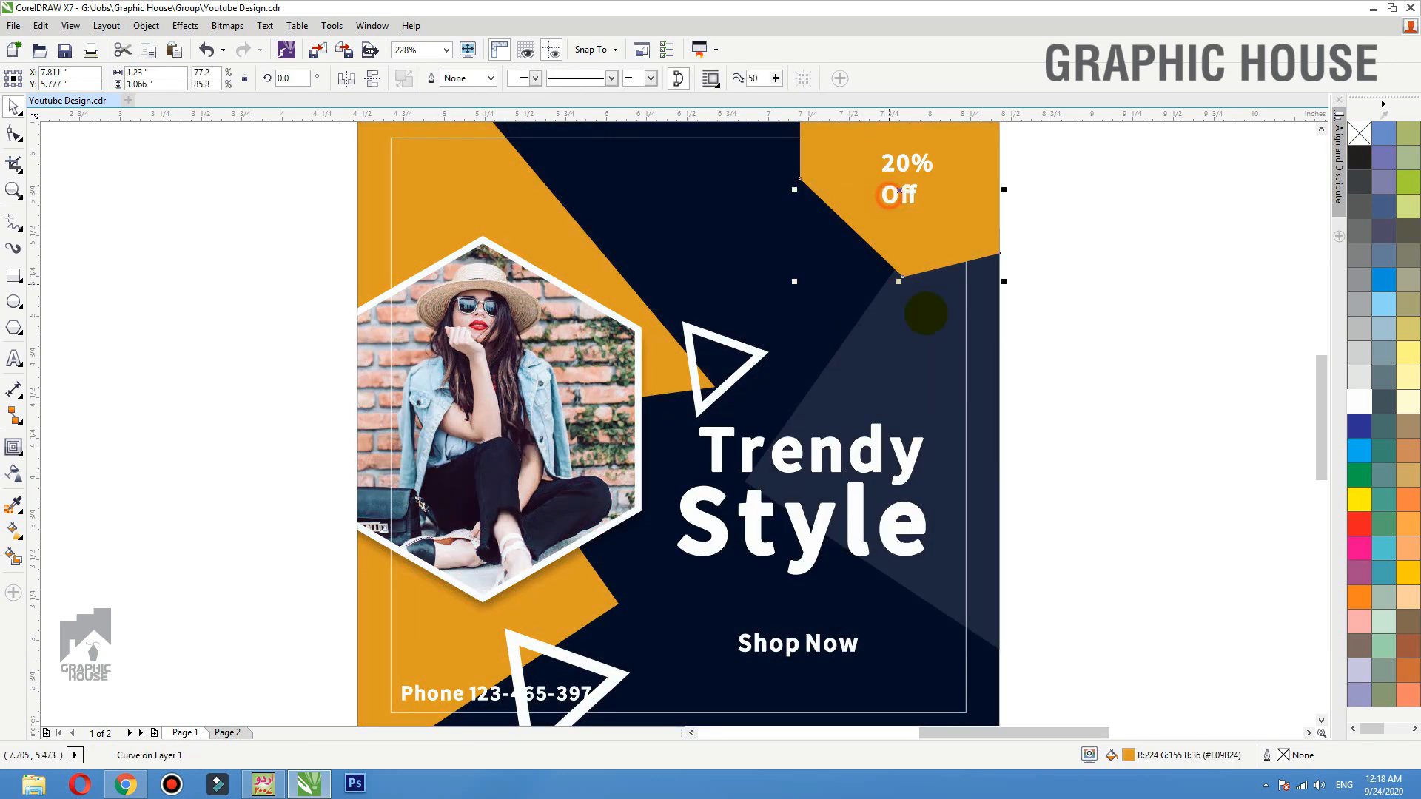
scroll(880, 361, down, 1)
key(F2)
drag(1066, 385, 741, 248)
scroll(808, 482, down, 1)
drag(869, 498, 597, 296)
click(558, 78)
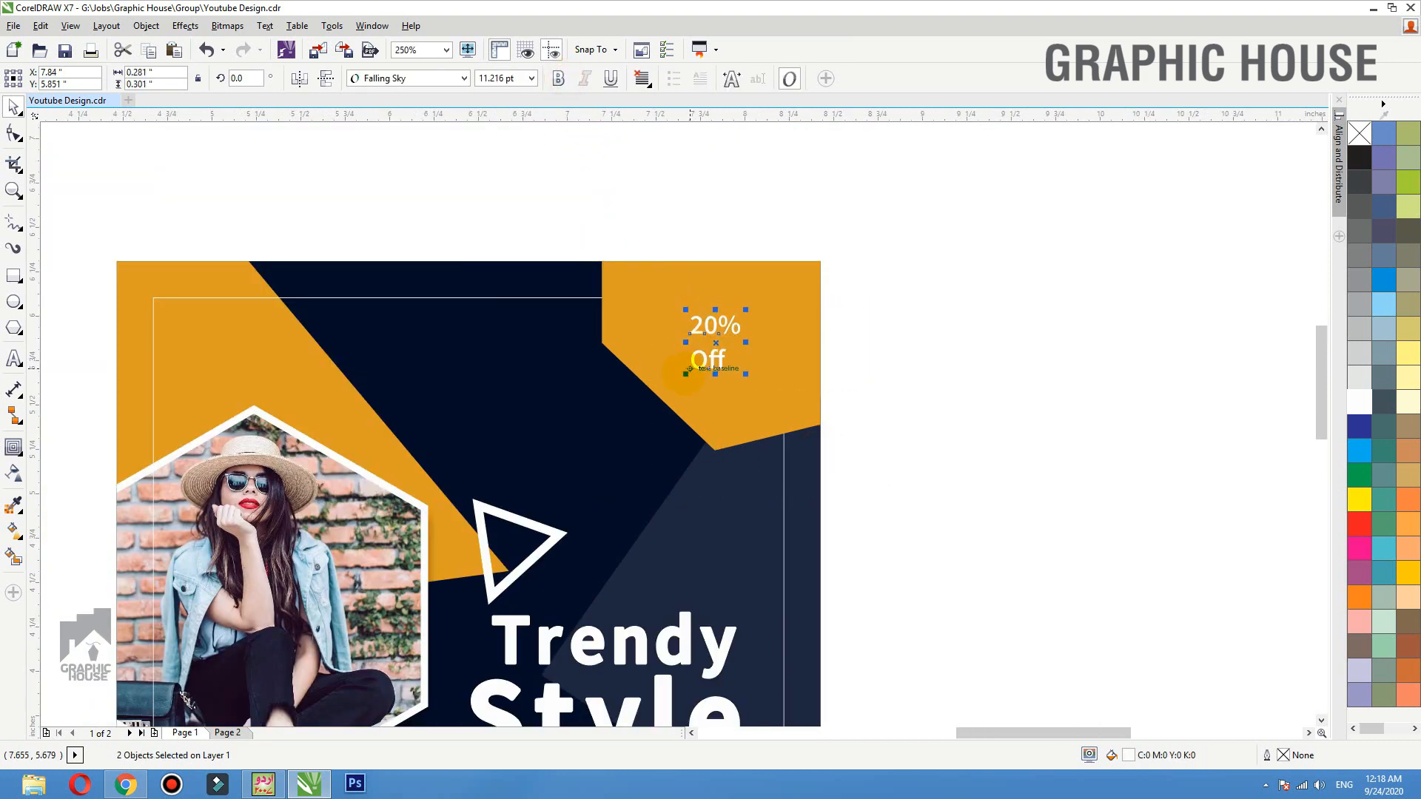
Step: Enlarge "20%" and set "Off" at about 14 pt beneath it, with both lines ending at the right margin guide
click(886, 372)
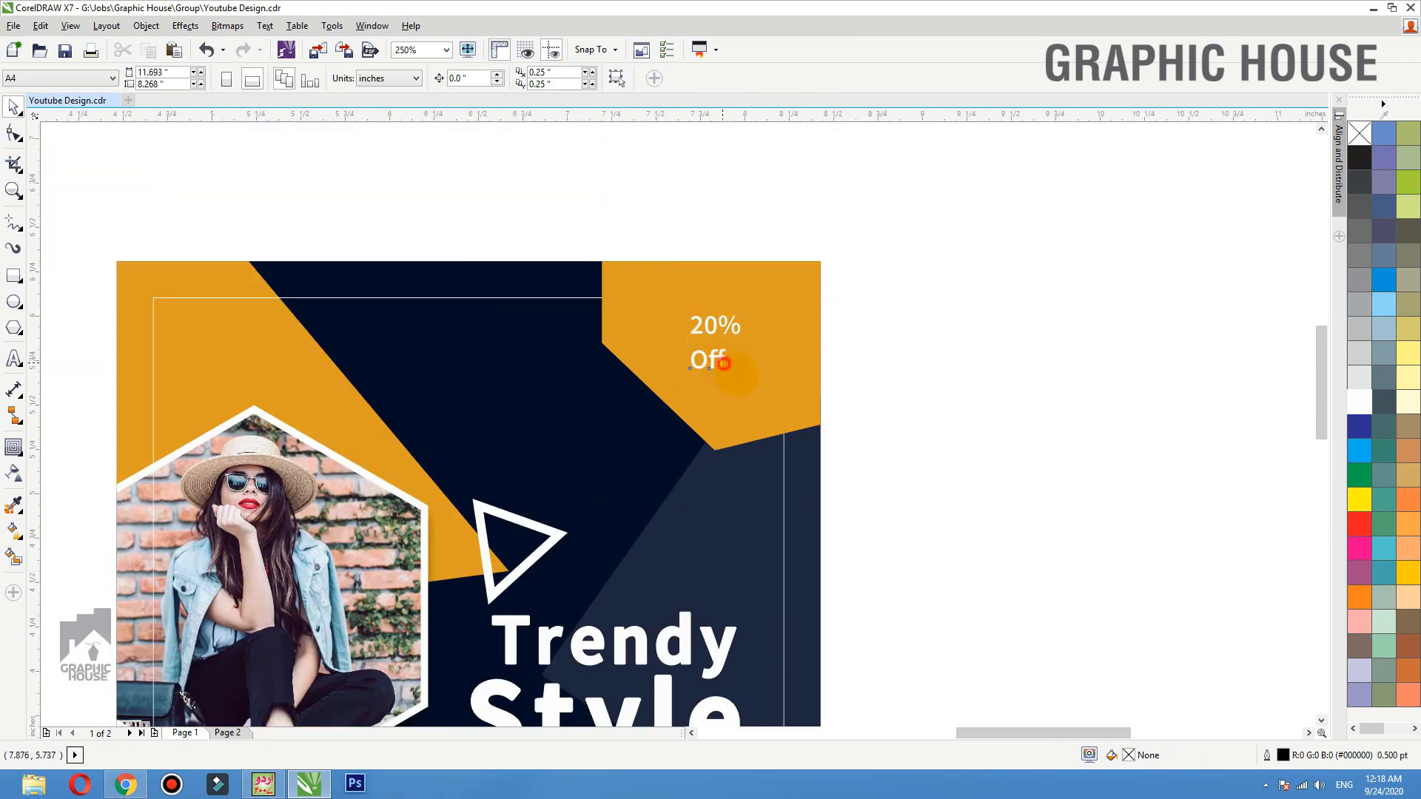
drag(723, 362, 751, 375)
click(600, 296)
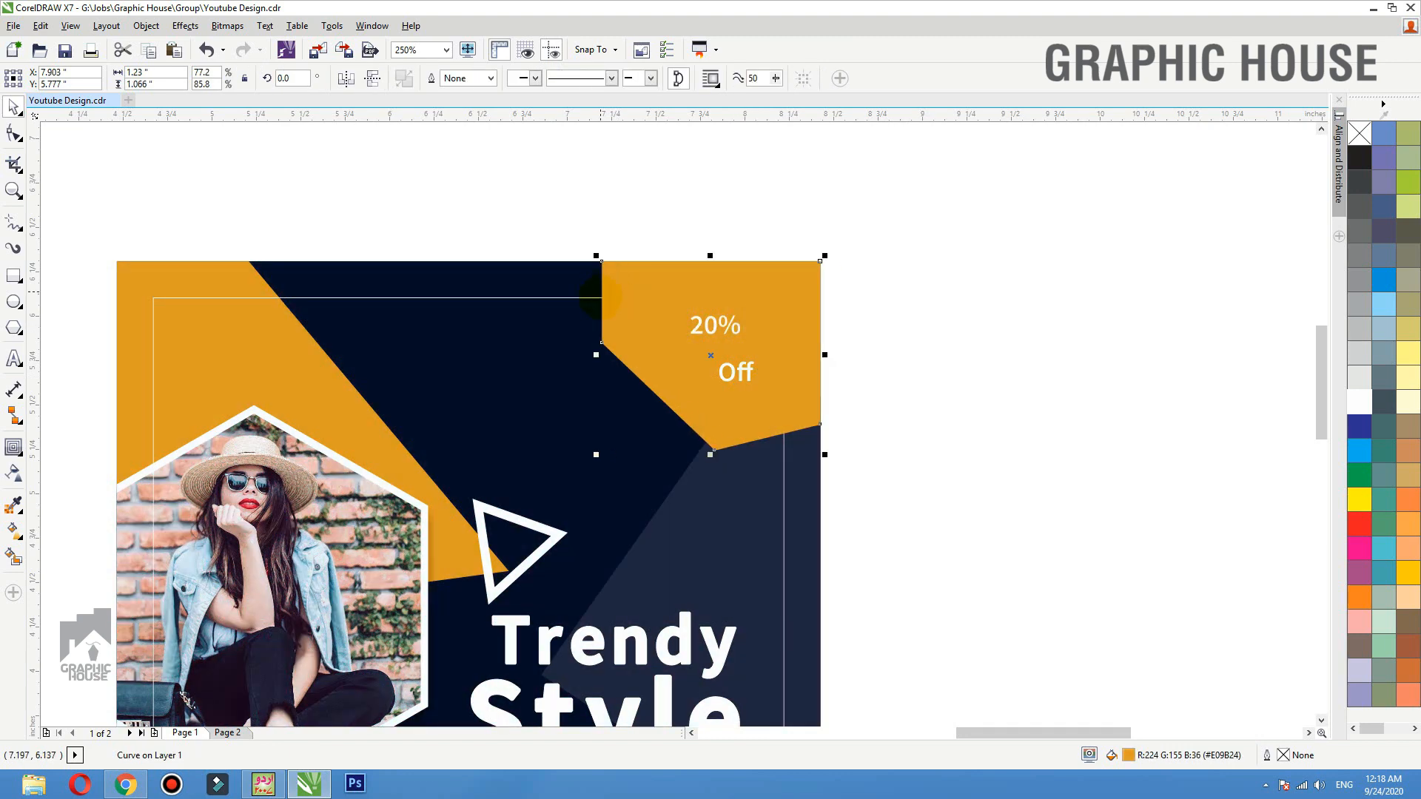
click(591, 297)
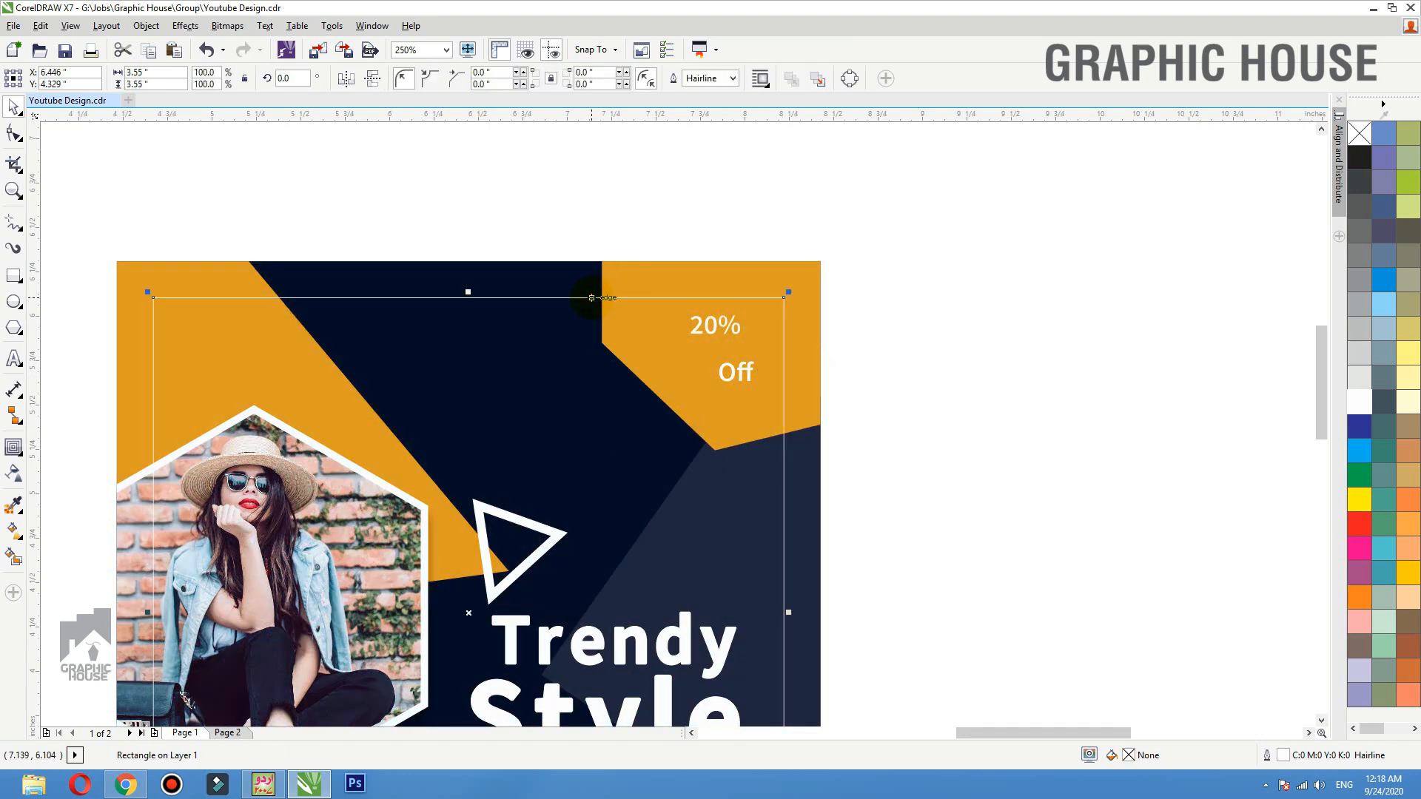
drag(715, 324, 640, 362)
mouse_move(742, 380)
mouse_down()
mouse_move(764, 385)
mouse_move(731, 394)
mouse_up()
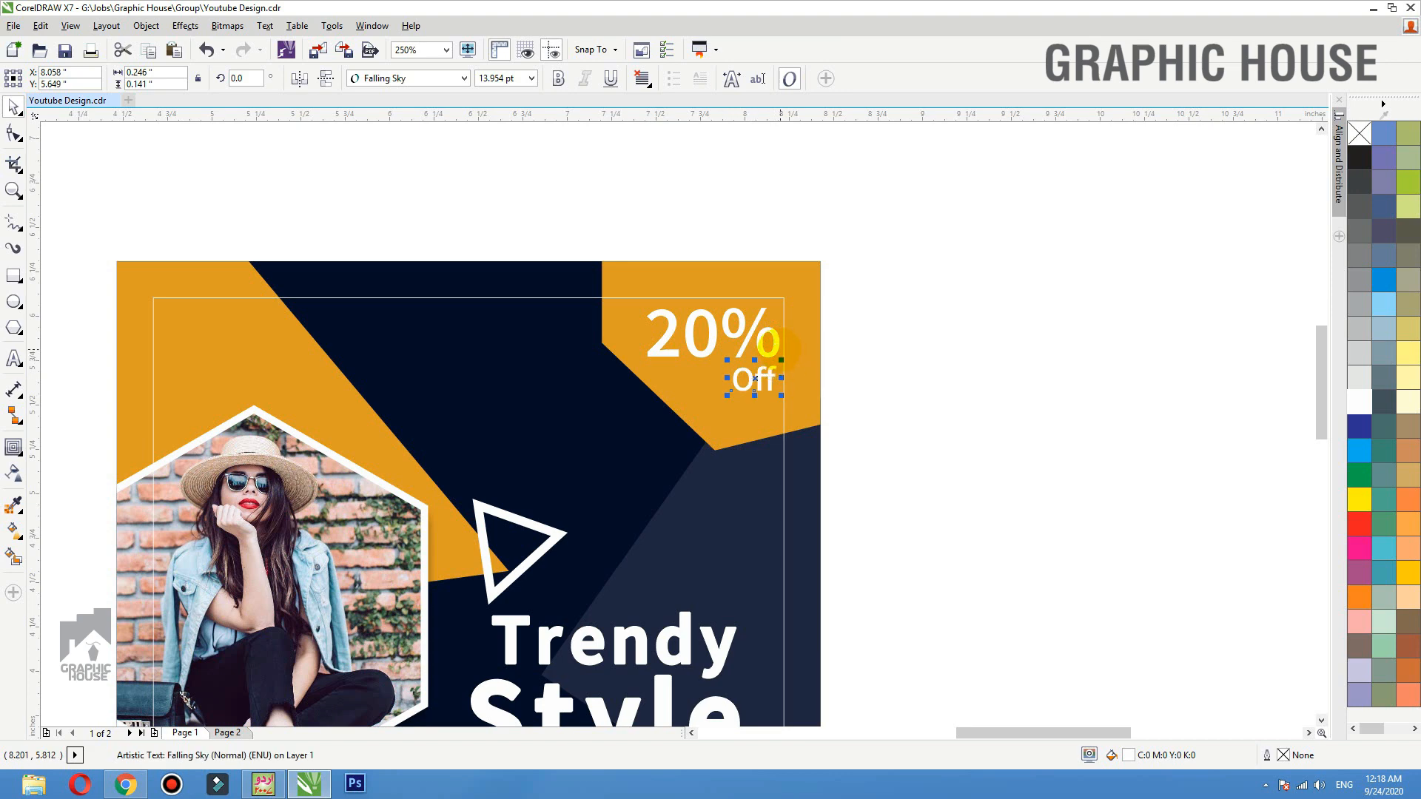
shift+click(783, 348)
click(807, 460)
Step: Draw a fully rounded button about 0.98 by 0.26 inches below "Style" and fill it with the sampled orange
key(shift+F2)
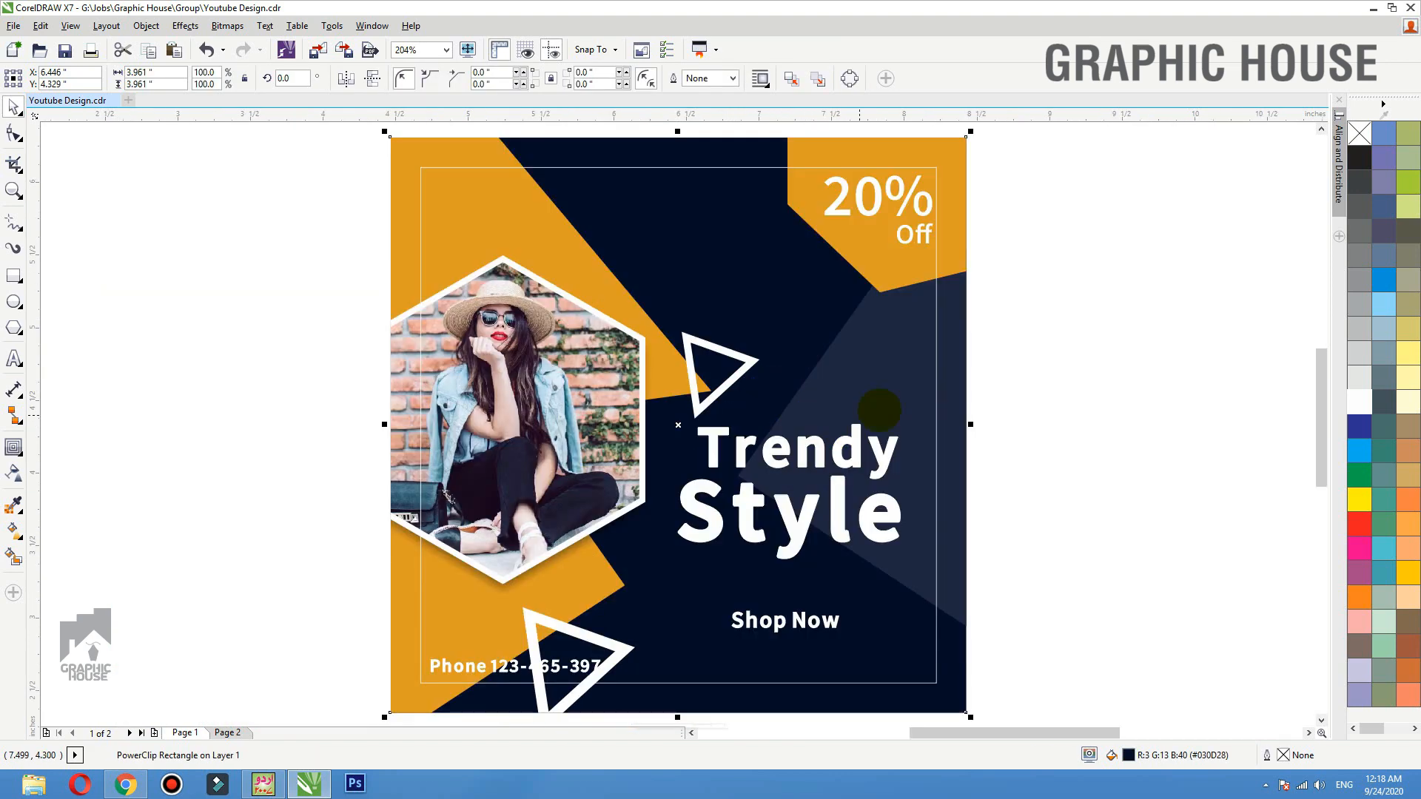
click(1065, 400)
key(F2)
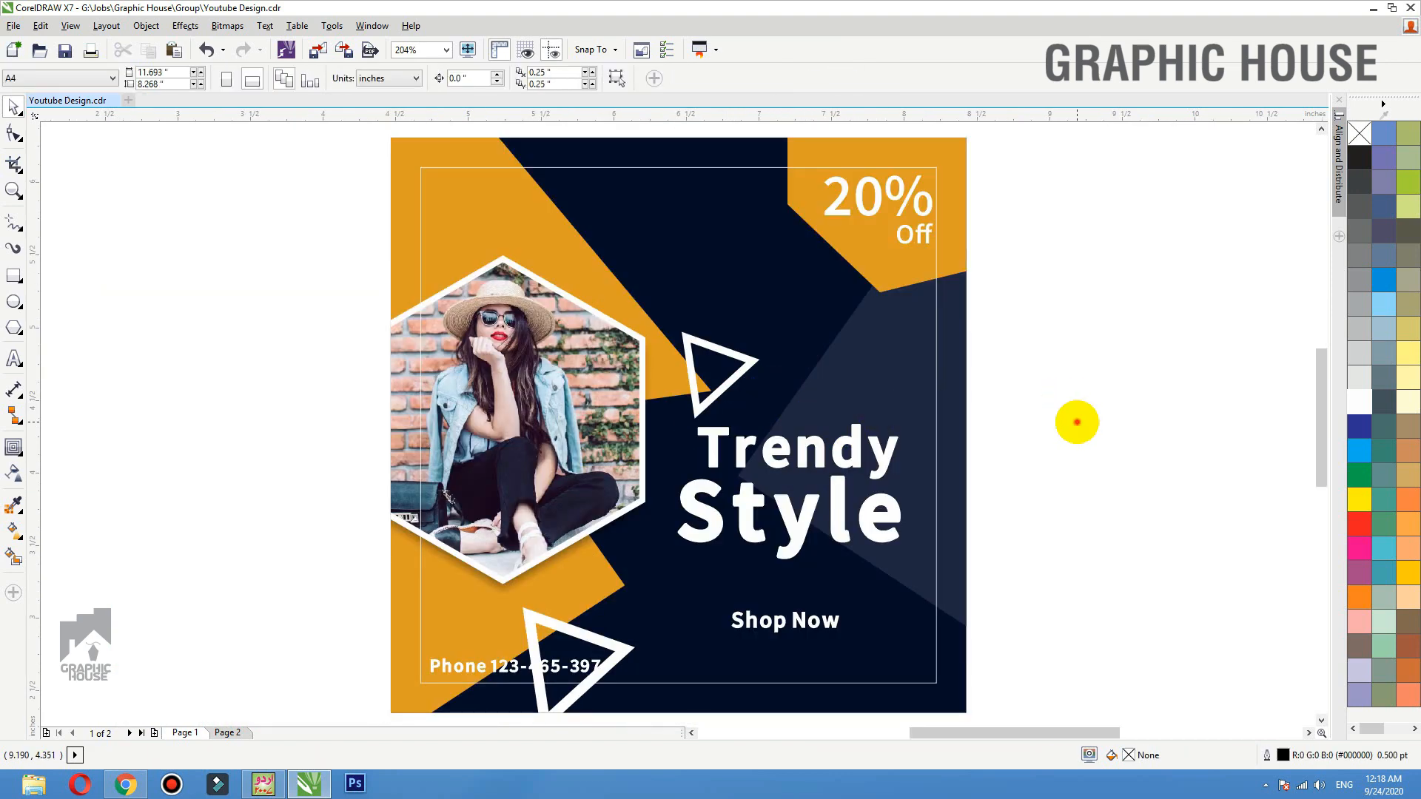
drag(1090, 457, 480, 686)
click(13, 276)
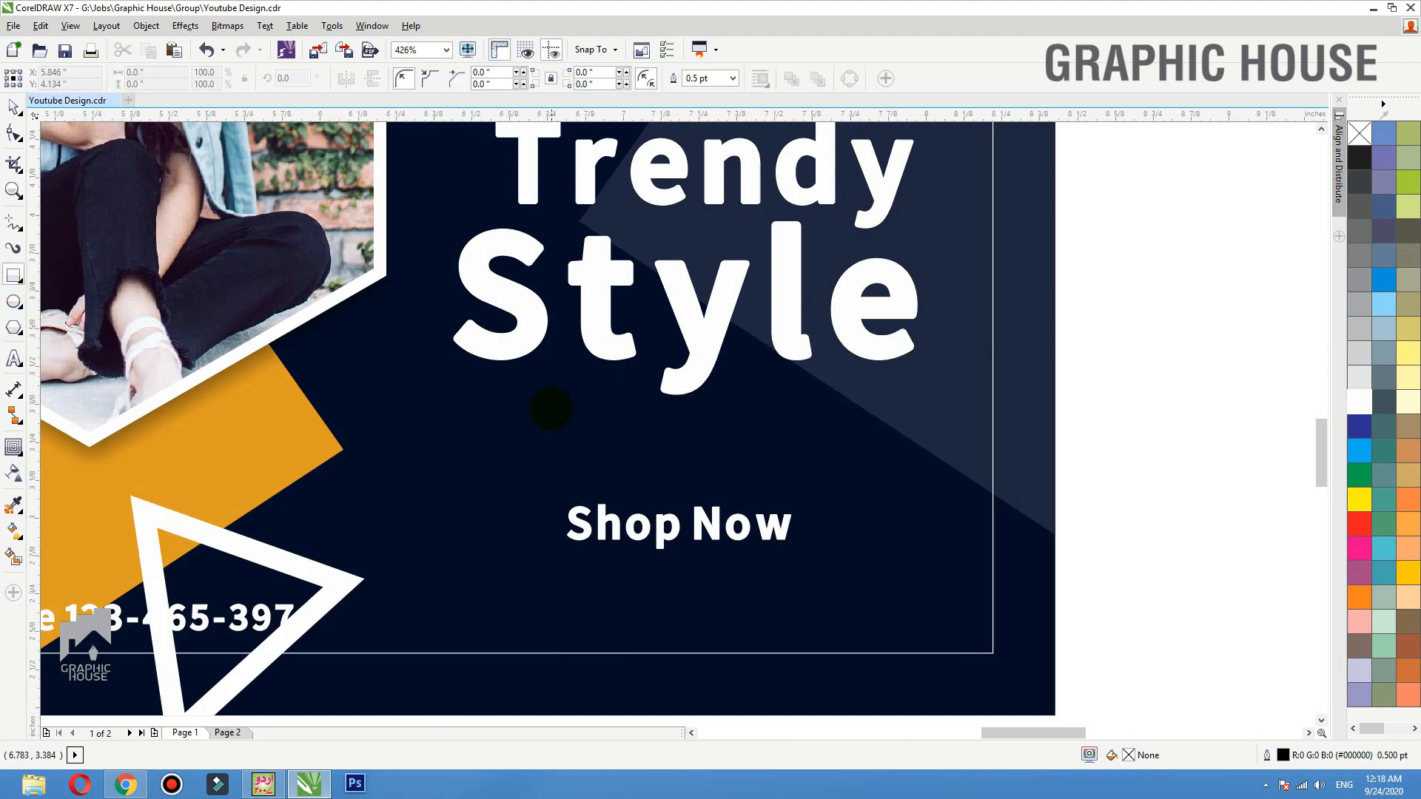
mouse_move(534, 402)
mouse_down()
mouse_move(761, 434)
mouse_move(832, 481)
mouse_move(766, 445)
mouse_up()
key(F10)
key(space)
key(i)
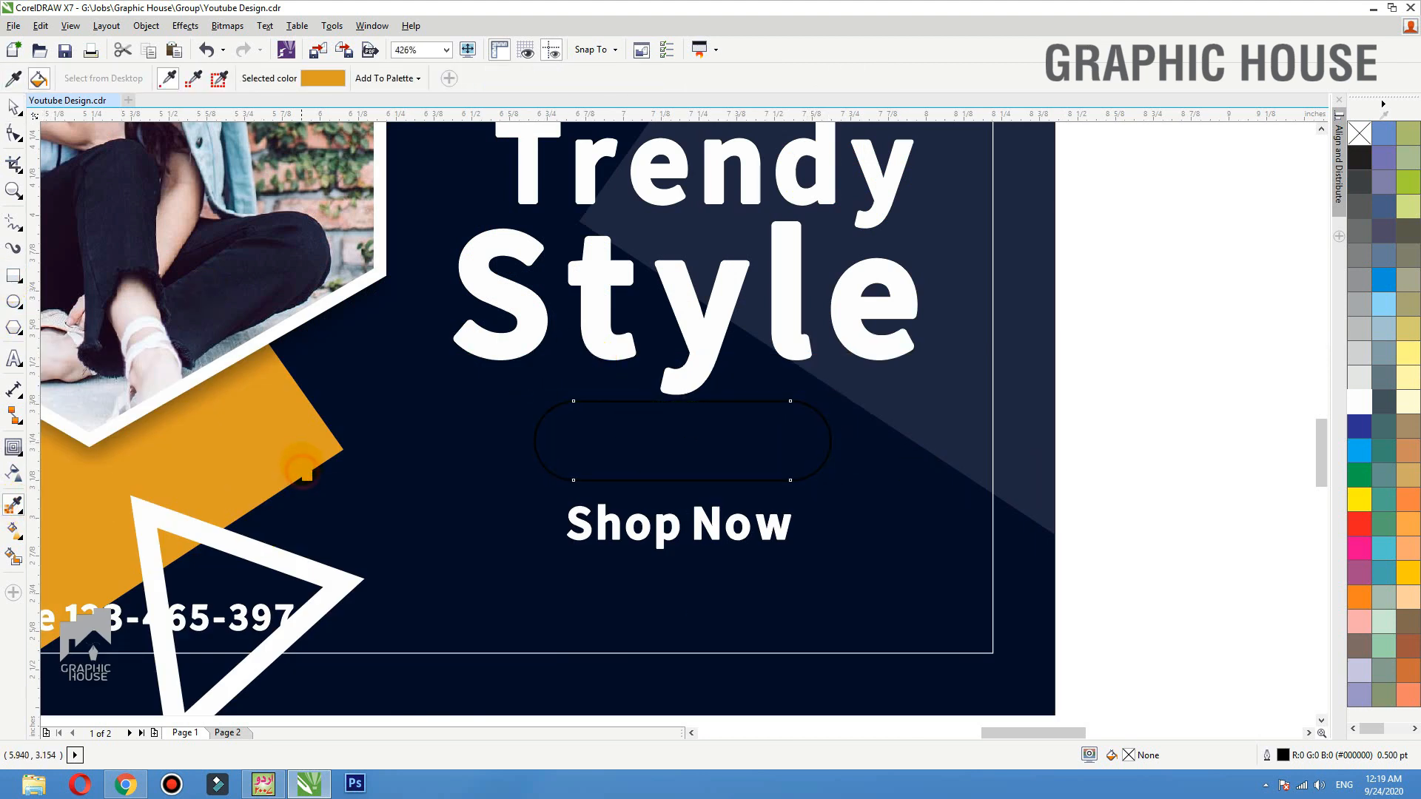
click(665, 453)
Step: Lower the orange button slightly, centre "Shop Now" on it and remove the text's bold style
key(space)
drag(682, 444, 682, 464)
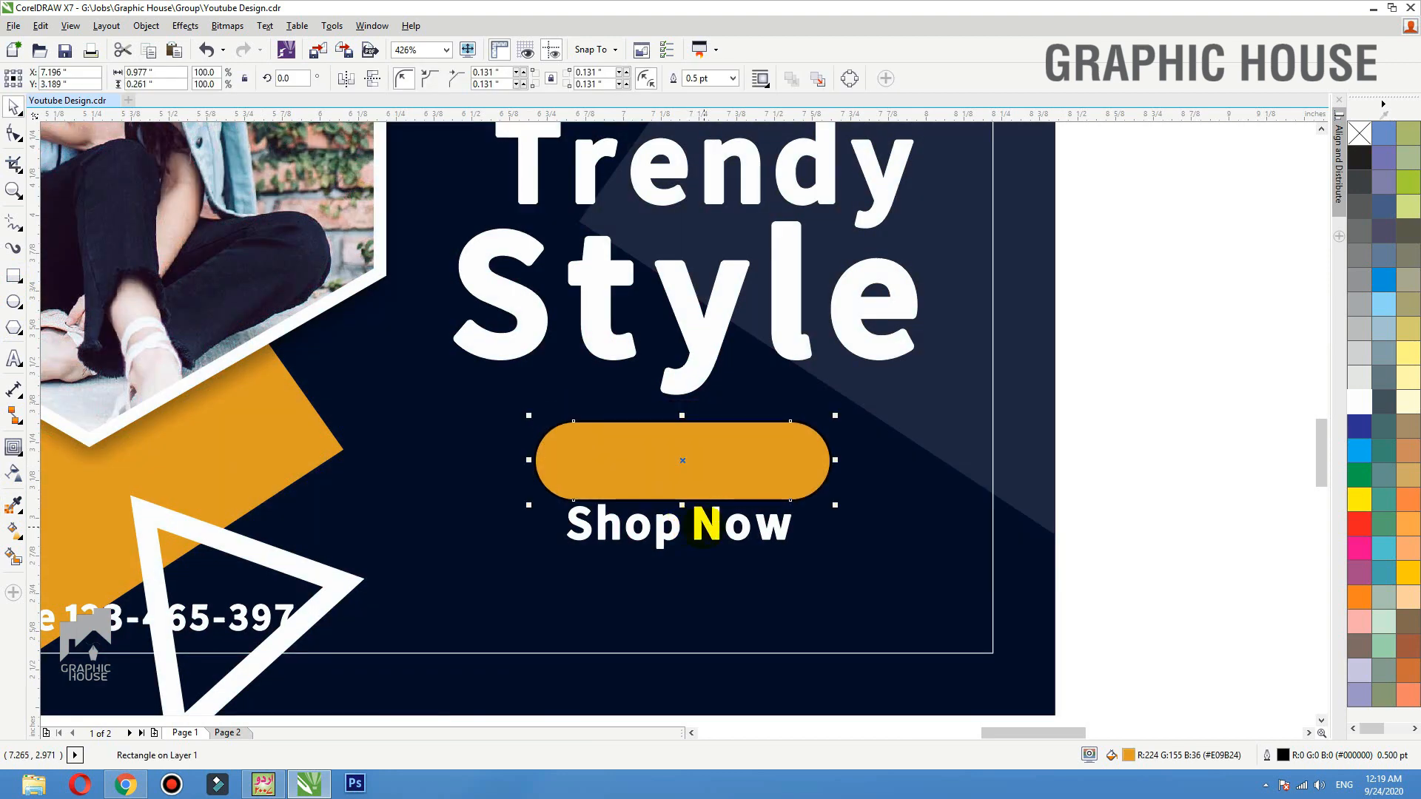
drag(699, 527, 709, 462)
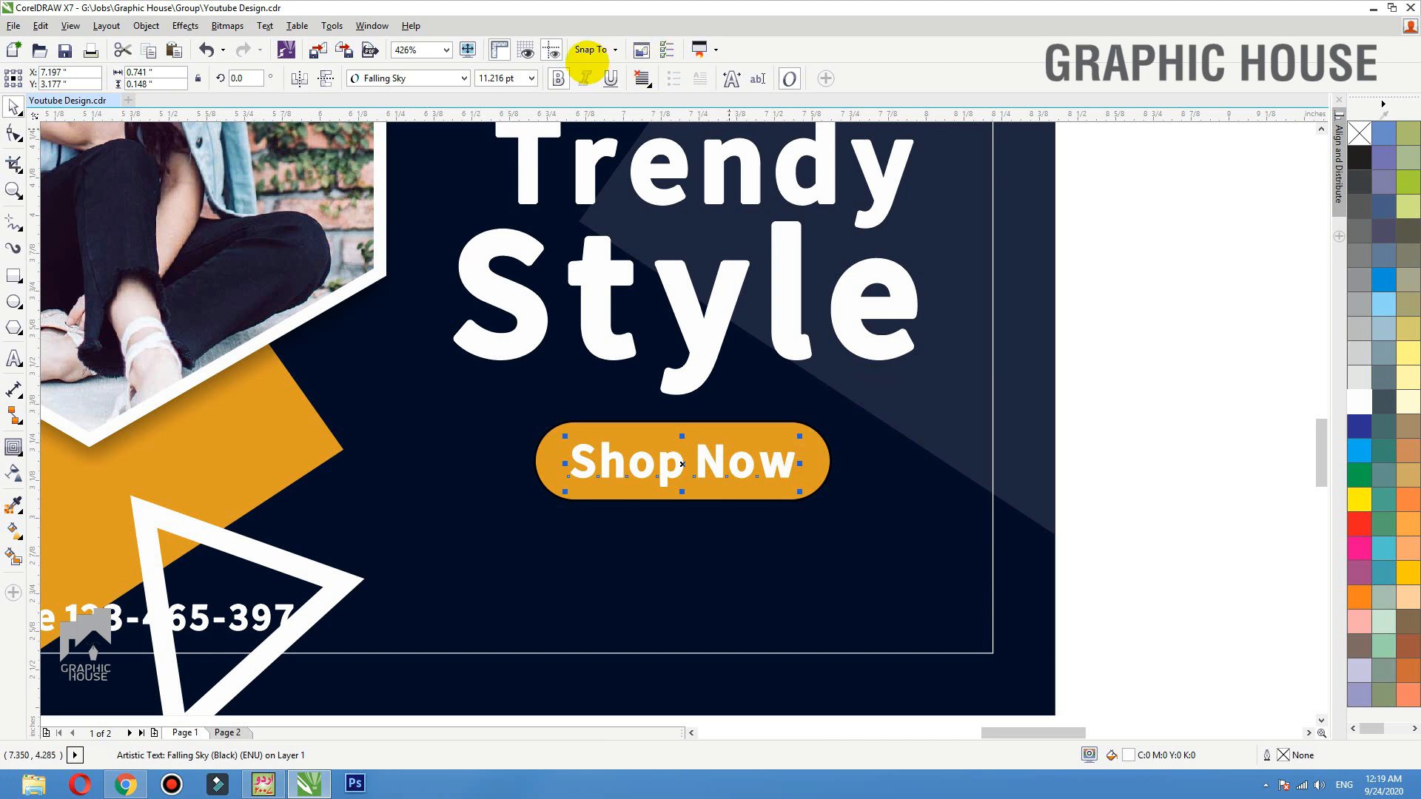
click(560, 79)
click(1002, 406)
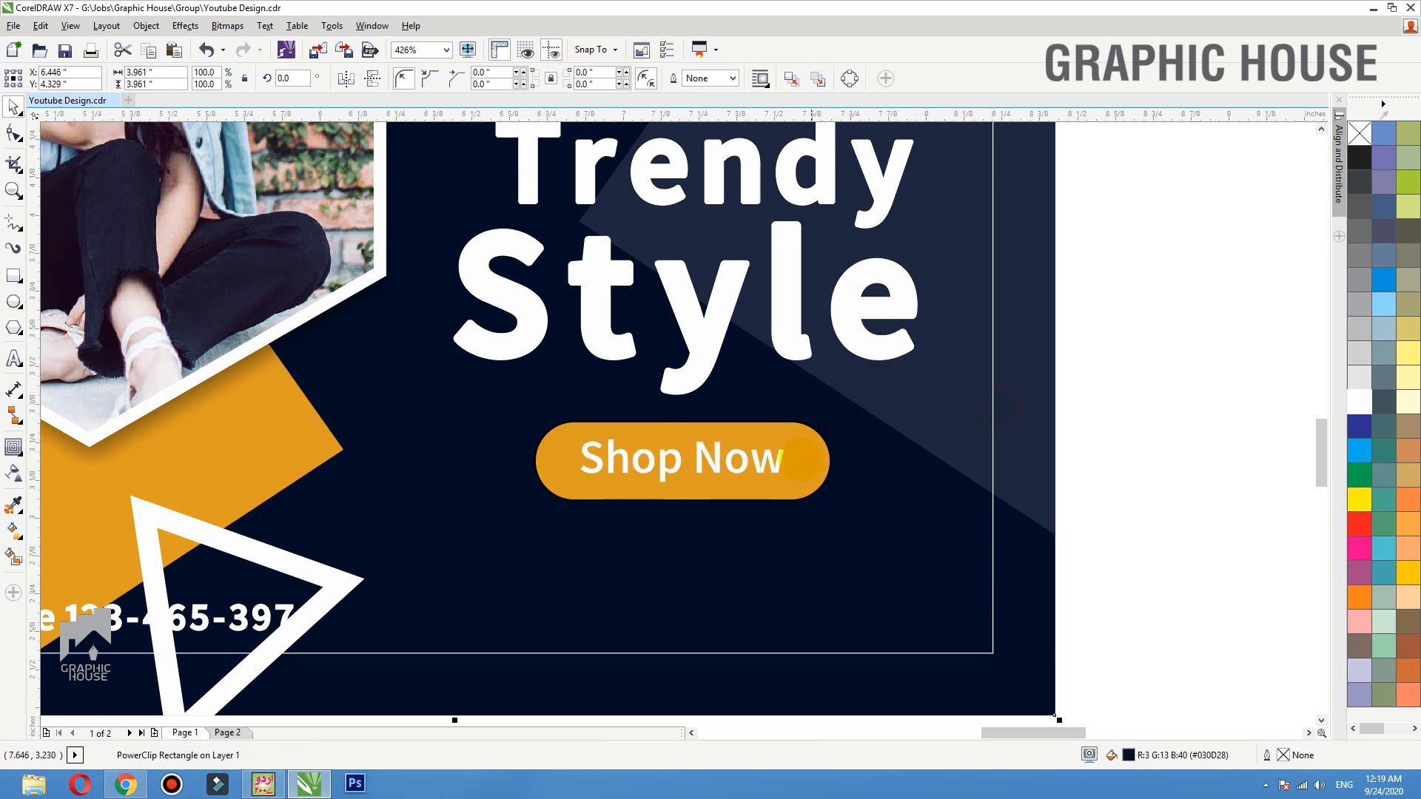
Step: Remove the bold style from the "Style" and "Trendy" heading words
click(783, 311)
click(559, 79)
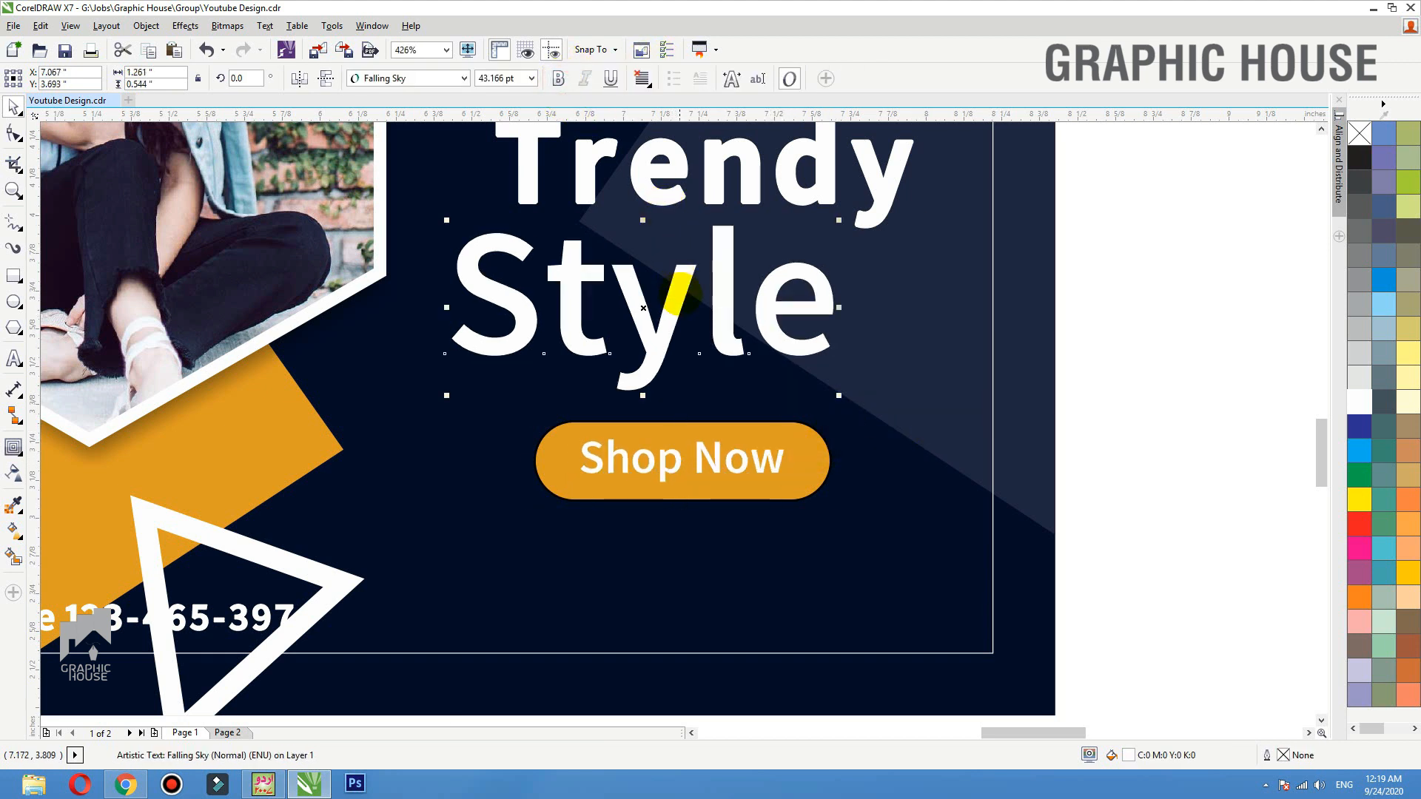
click(654, 194)
click(559, 79)
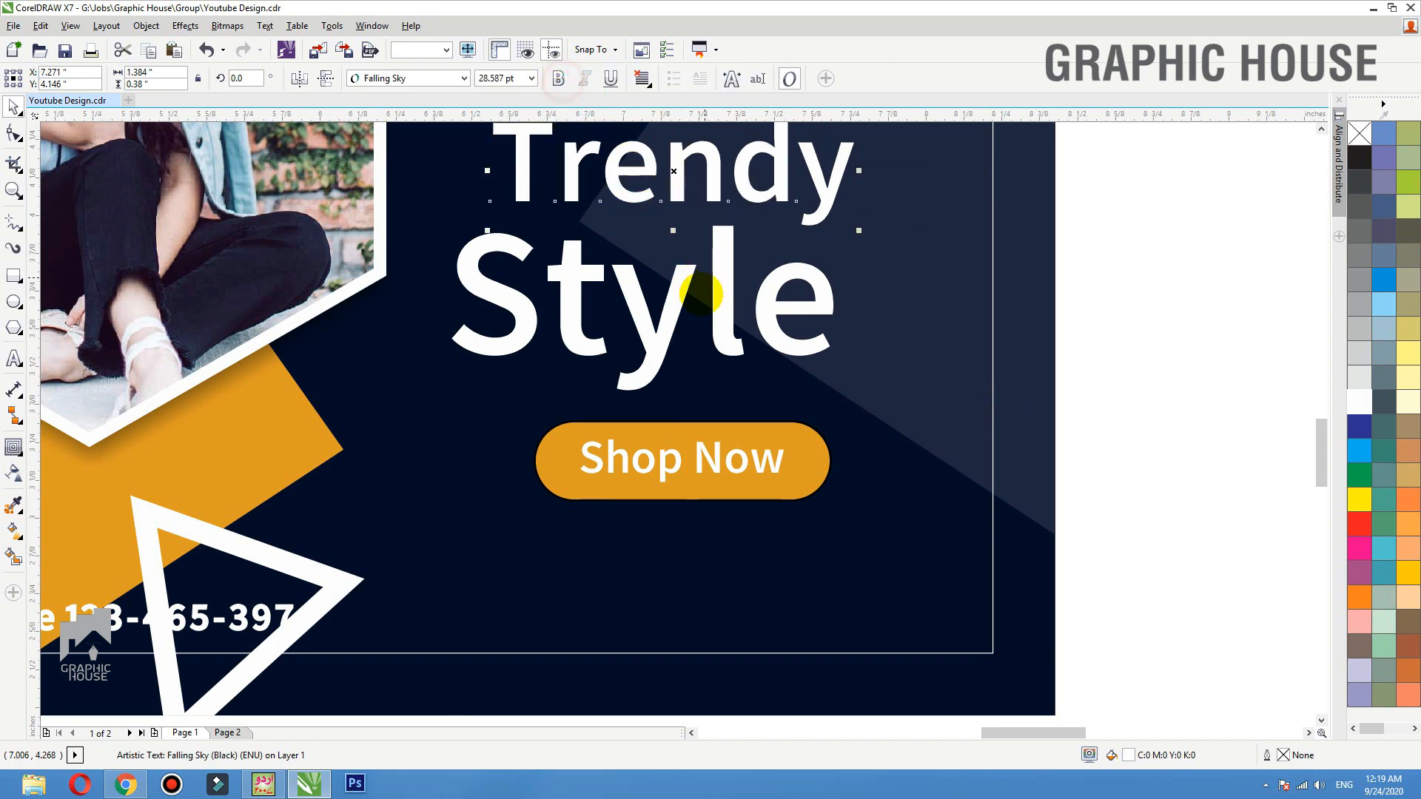
Step: Enlarge "Style" to about 51.6 pt above the button and position "Trendy" just above it
scroll(695, 300, down, 2)
click(692, 296)
drag(696, 291, 698, 291)
key(ctrl+z)
click(679, 306)
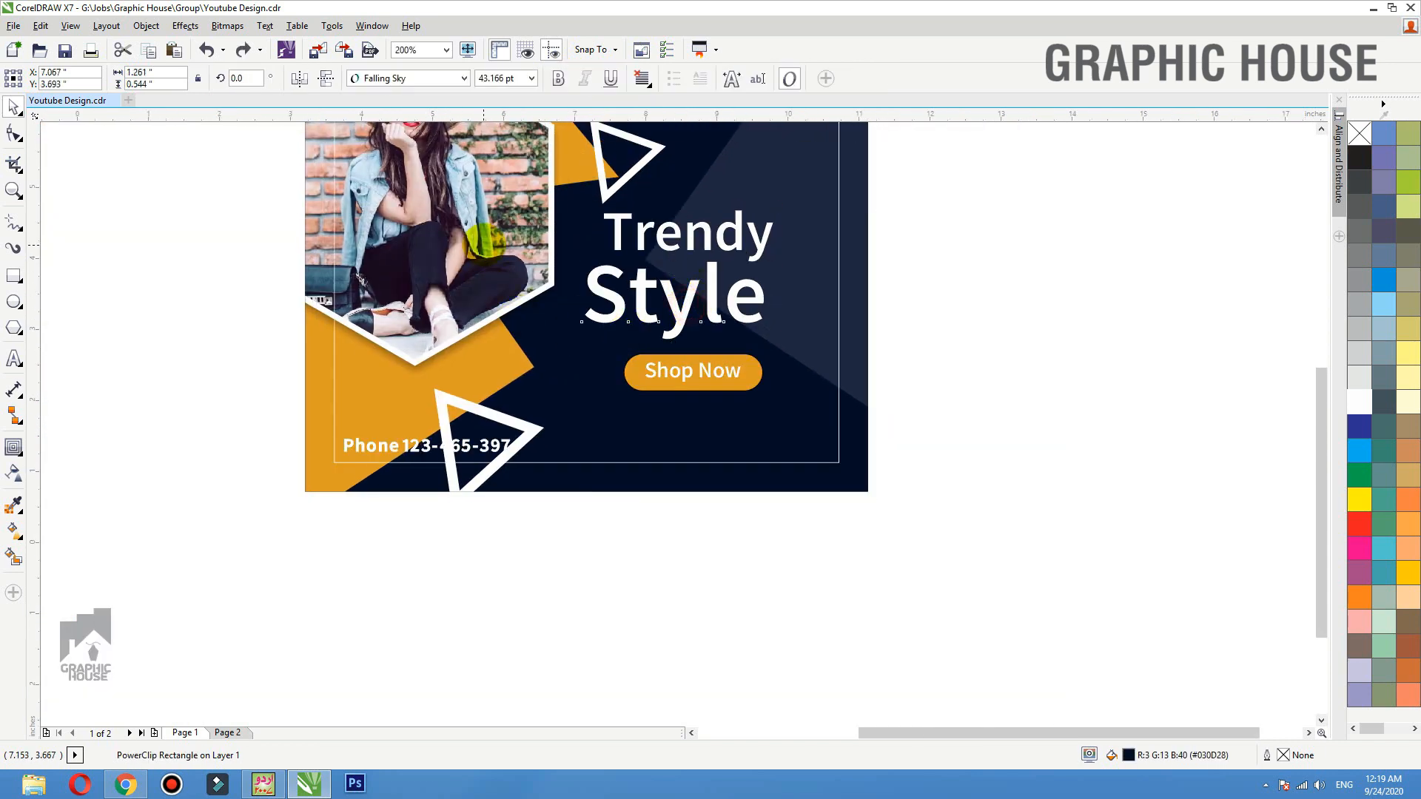
scroll(482, 256, down, 1)
key(F2)
drag(484, 245, 887, 363)
drag(489, 290, 500, 241)
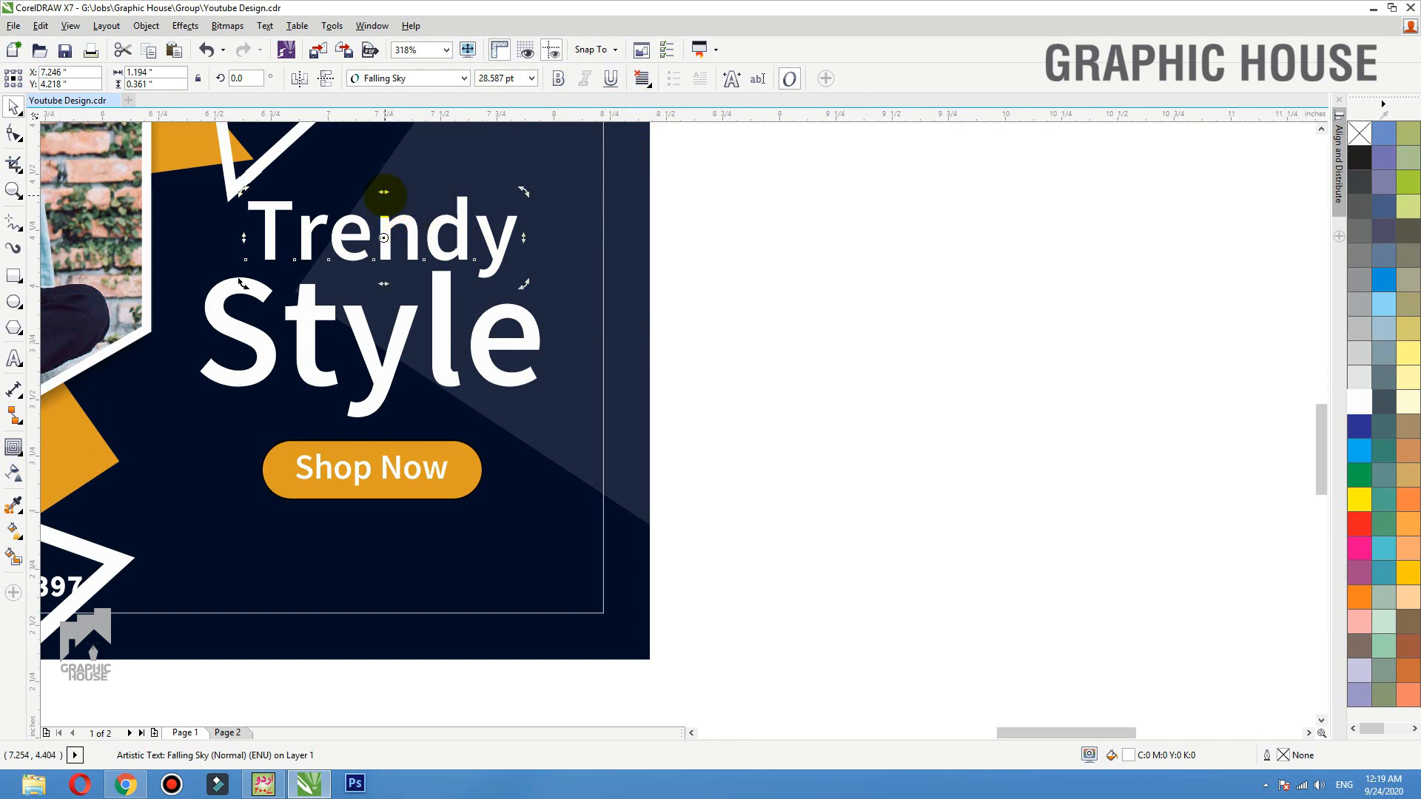
Step: Skew "Trendy" and "Style" horizontally so both heading words slant to the right
drag(383, 192, 404, 193)
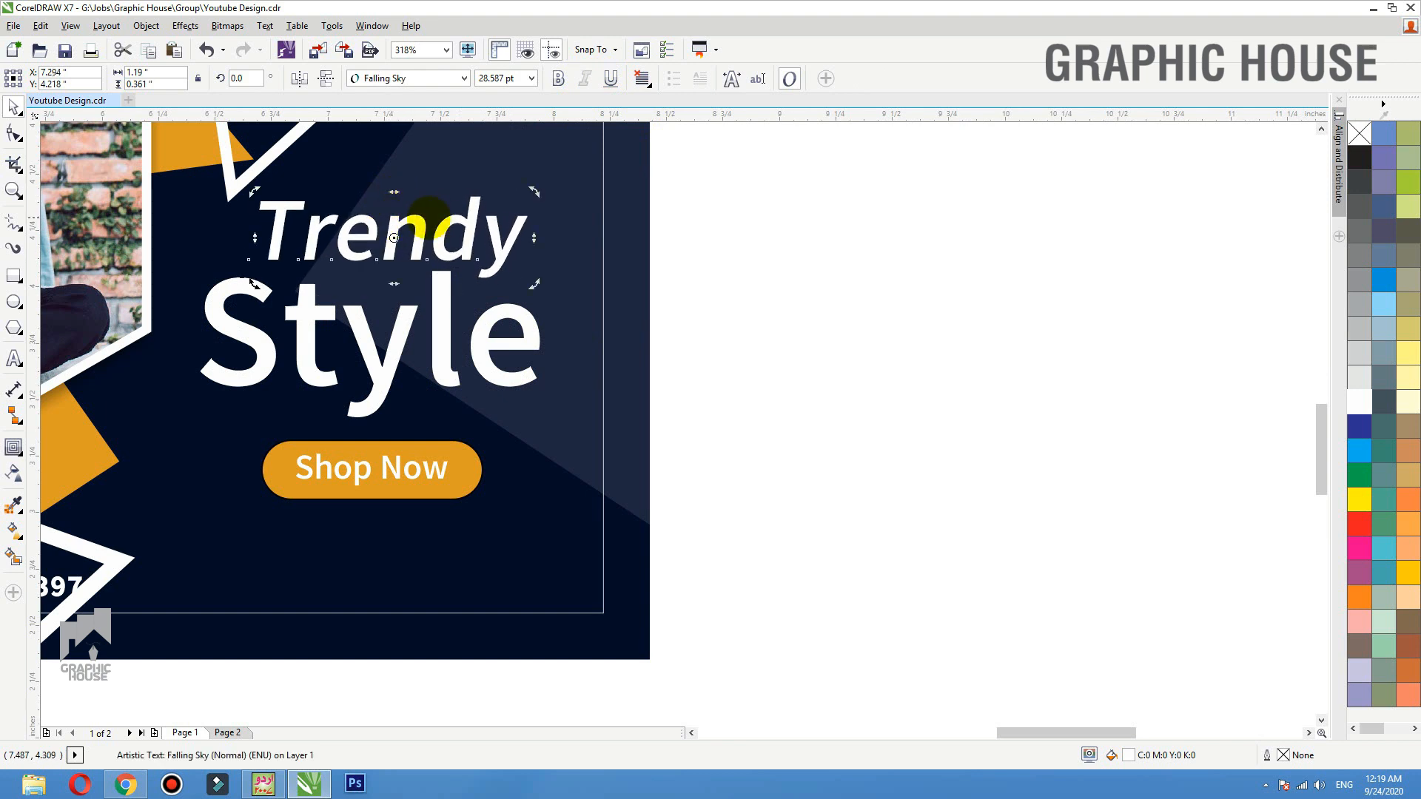
click(492, 337)
click(481, 342)
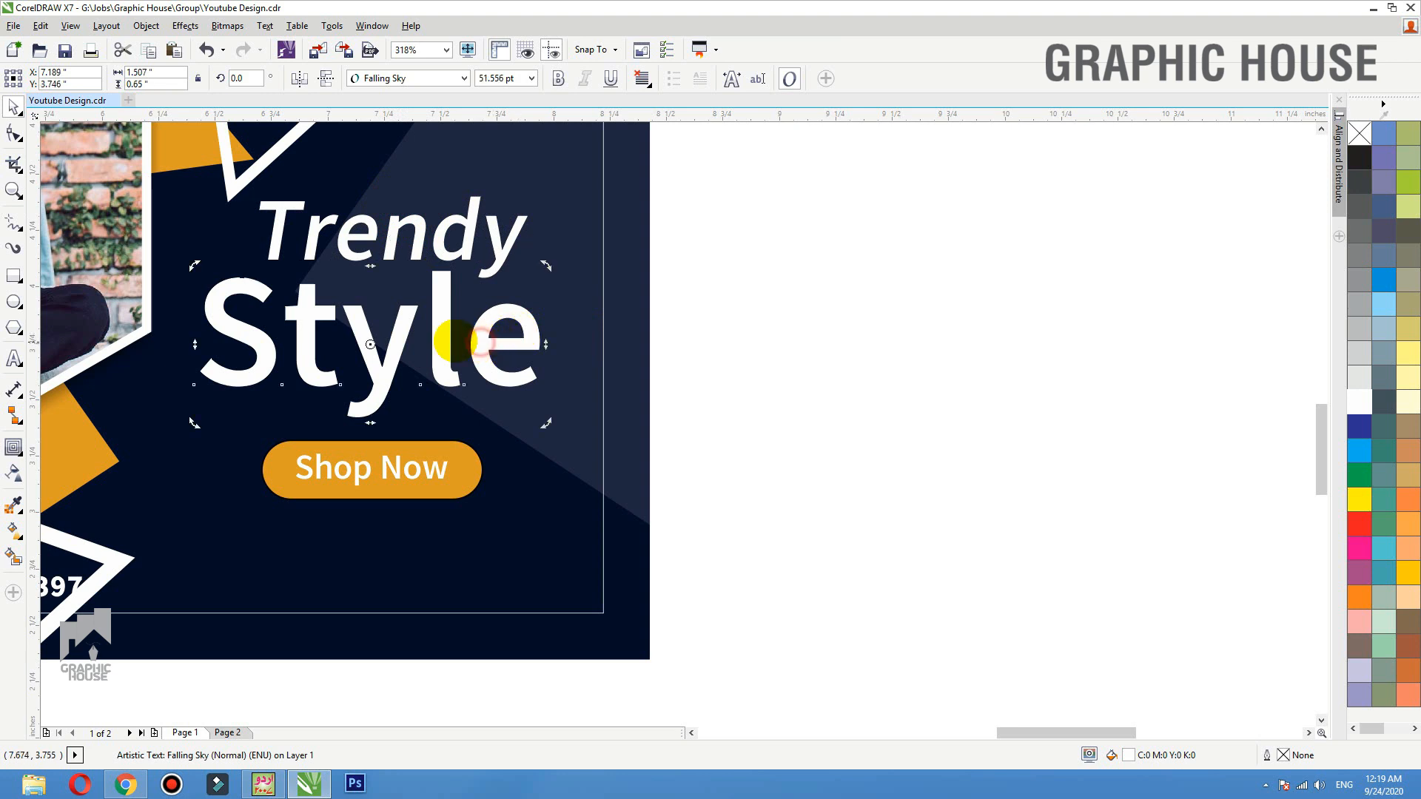
drag(370, 265, 376, 266)
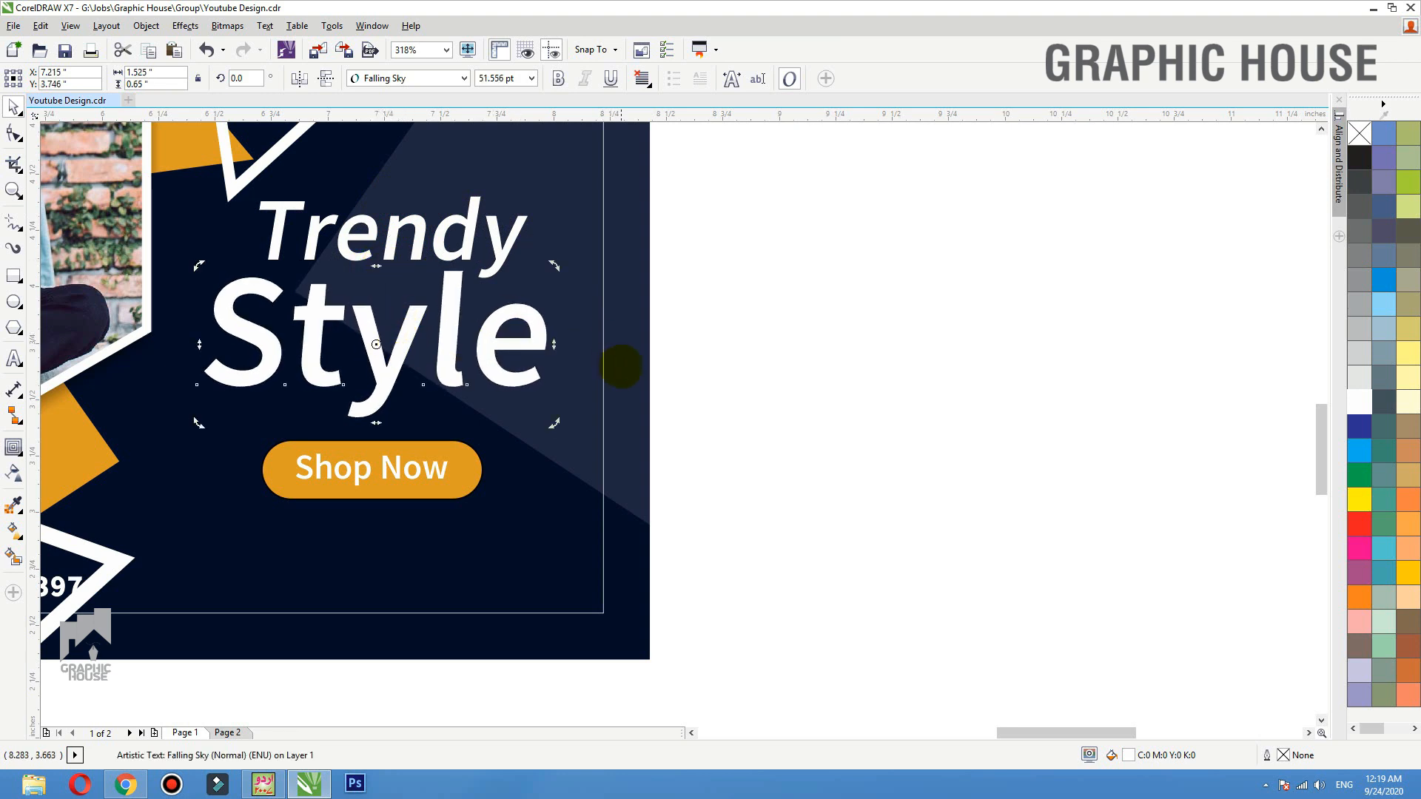
Step: Copy the upper white triangle frame above "Trendy", break the copy apart and delete its outer piece to keep a solid triangle
click(621, 365)
key(shift+F2)
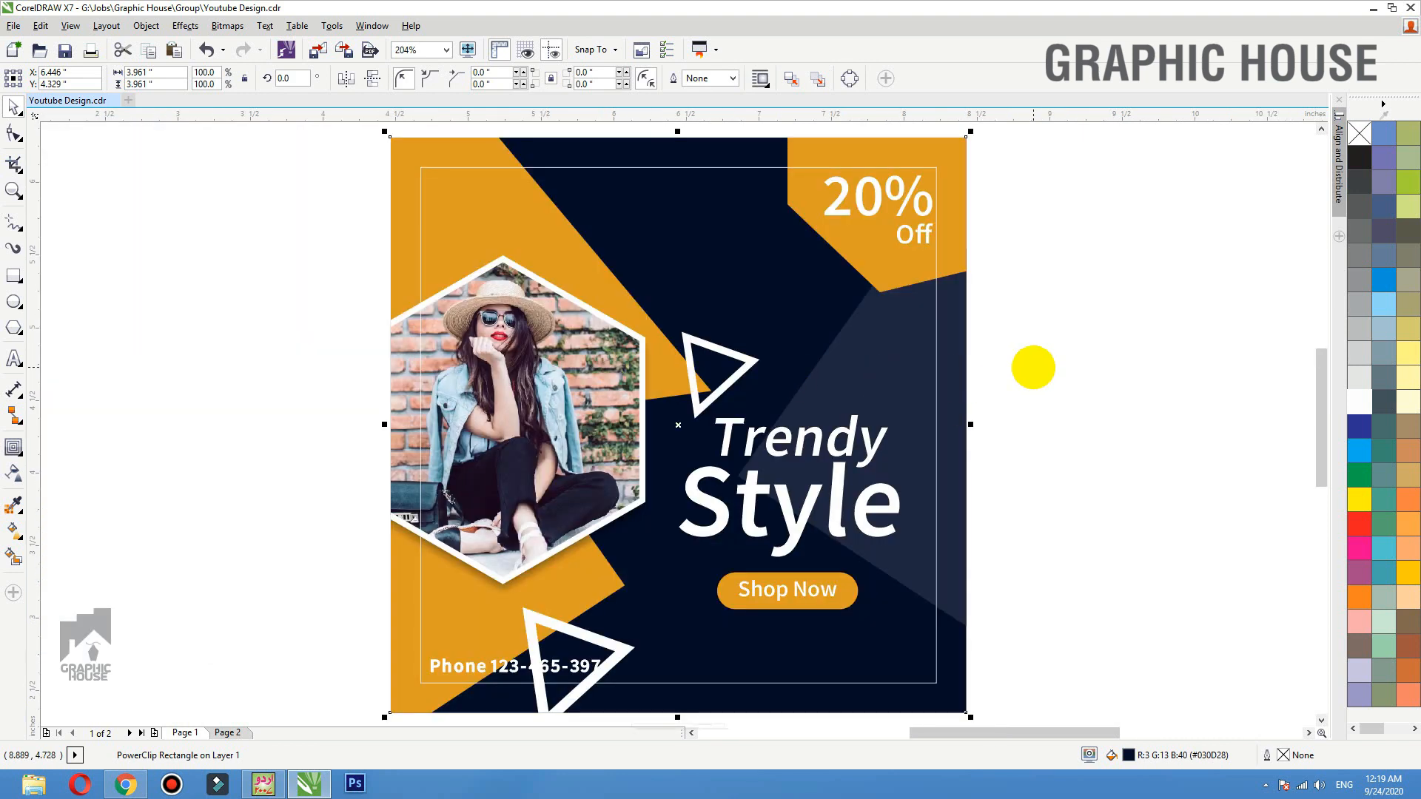
click(1052, 340)
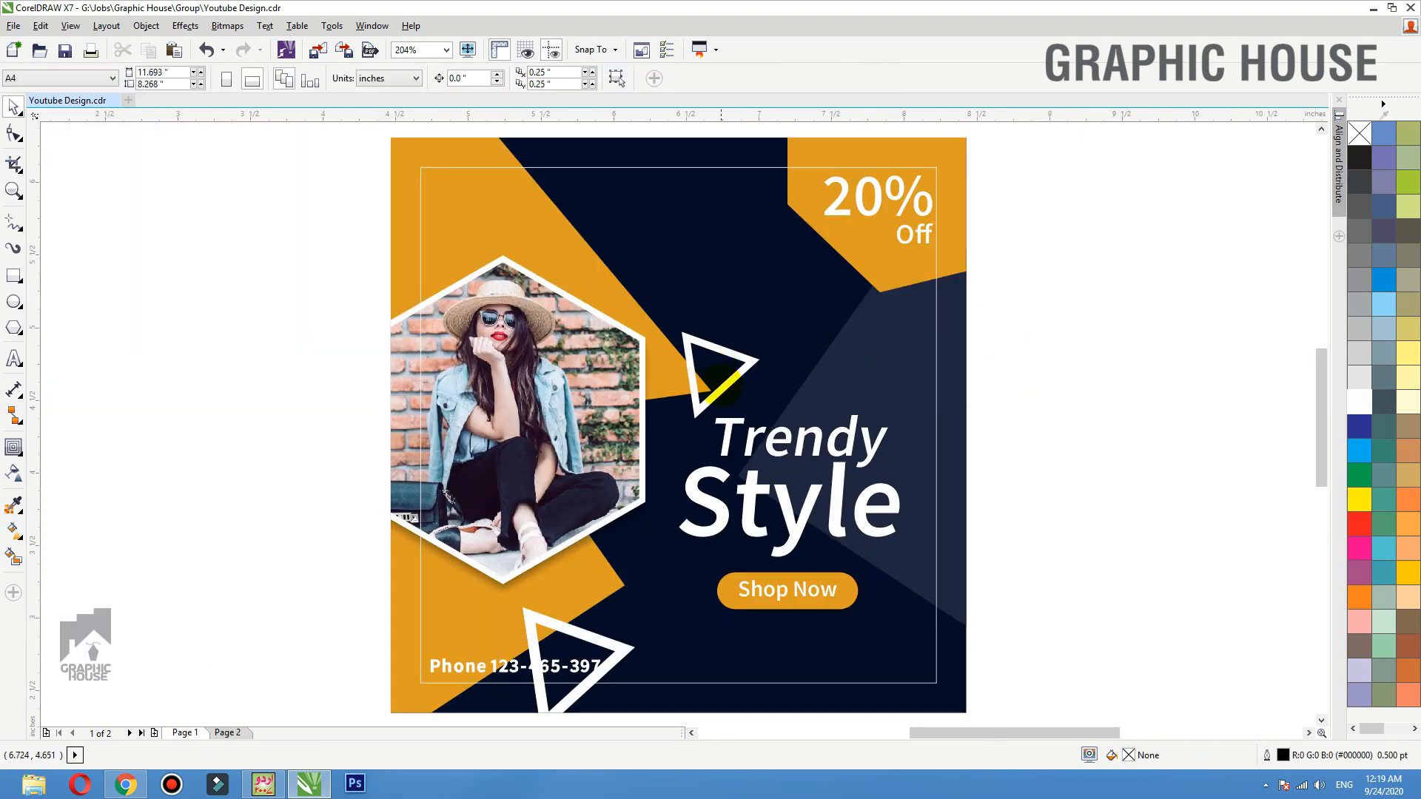
drag(722, 388, 869, 368)
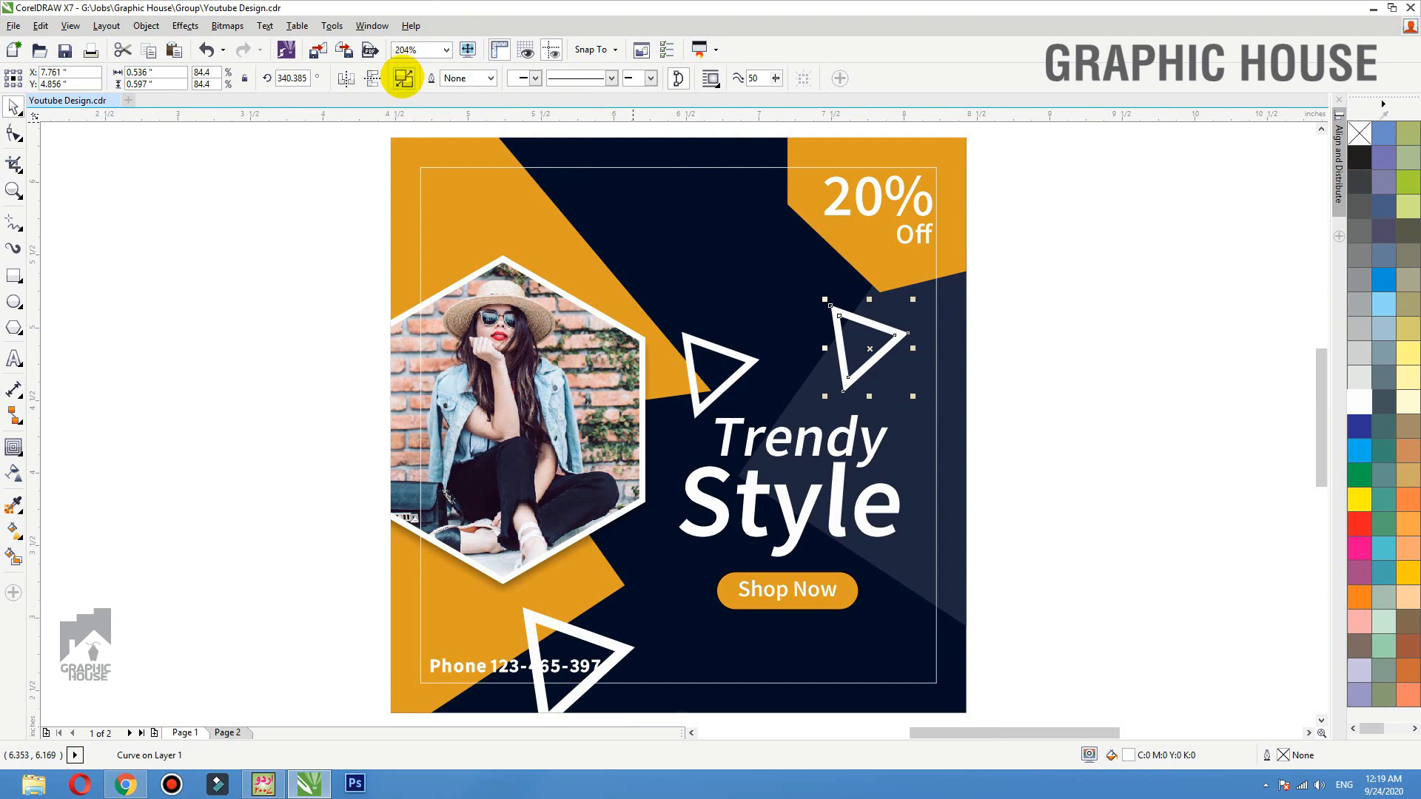
click(403, 78)
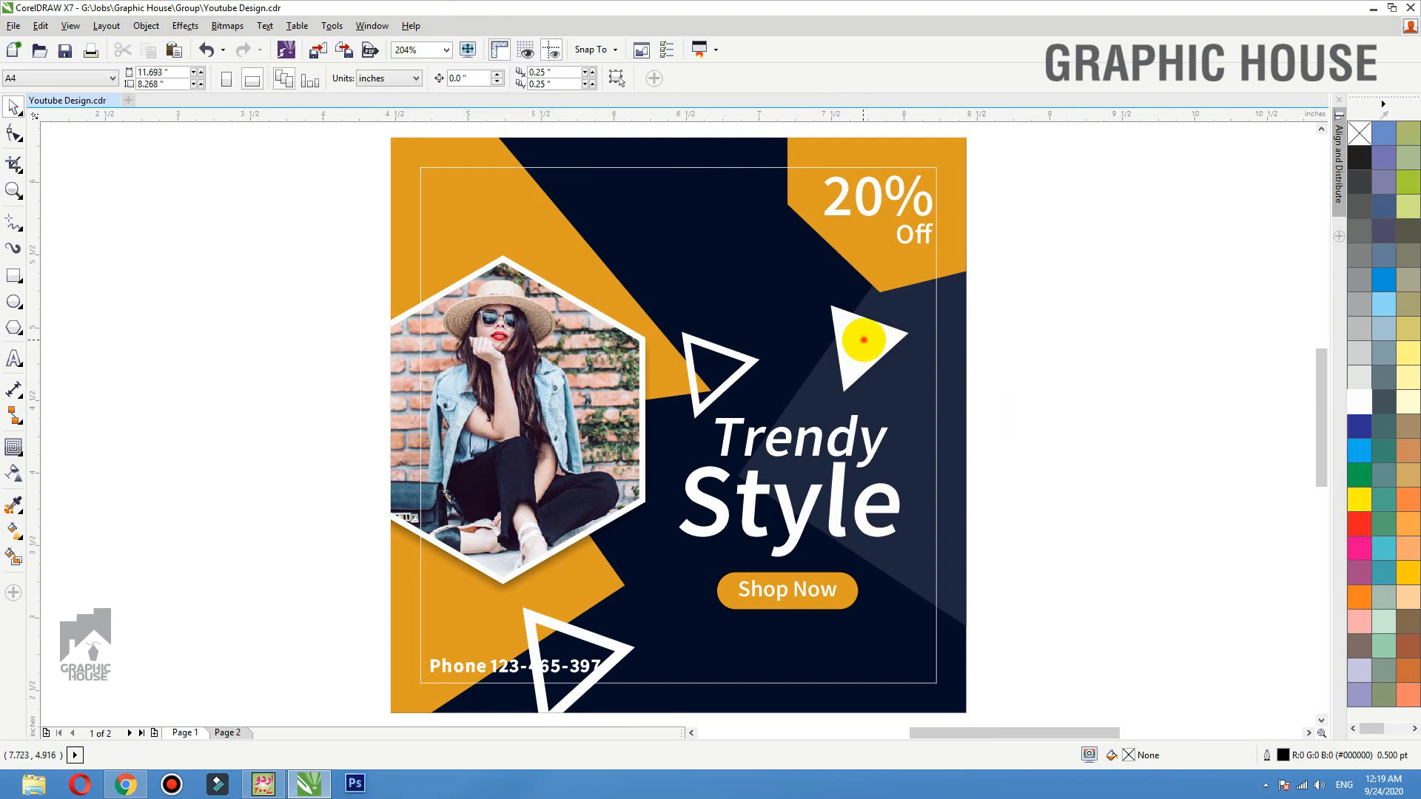
drag(856, 330, 973, 354)
key(Delete)
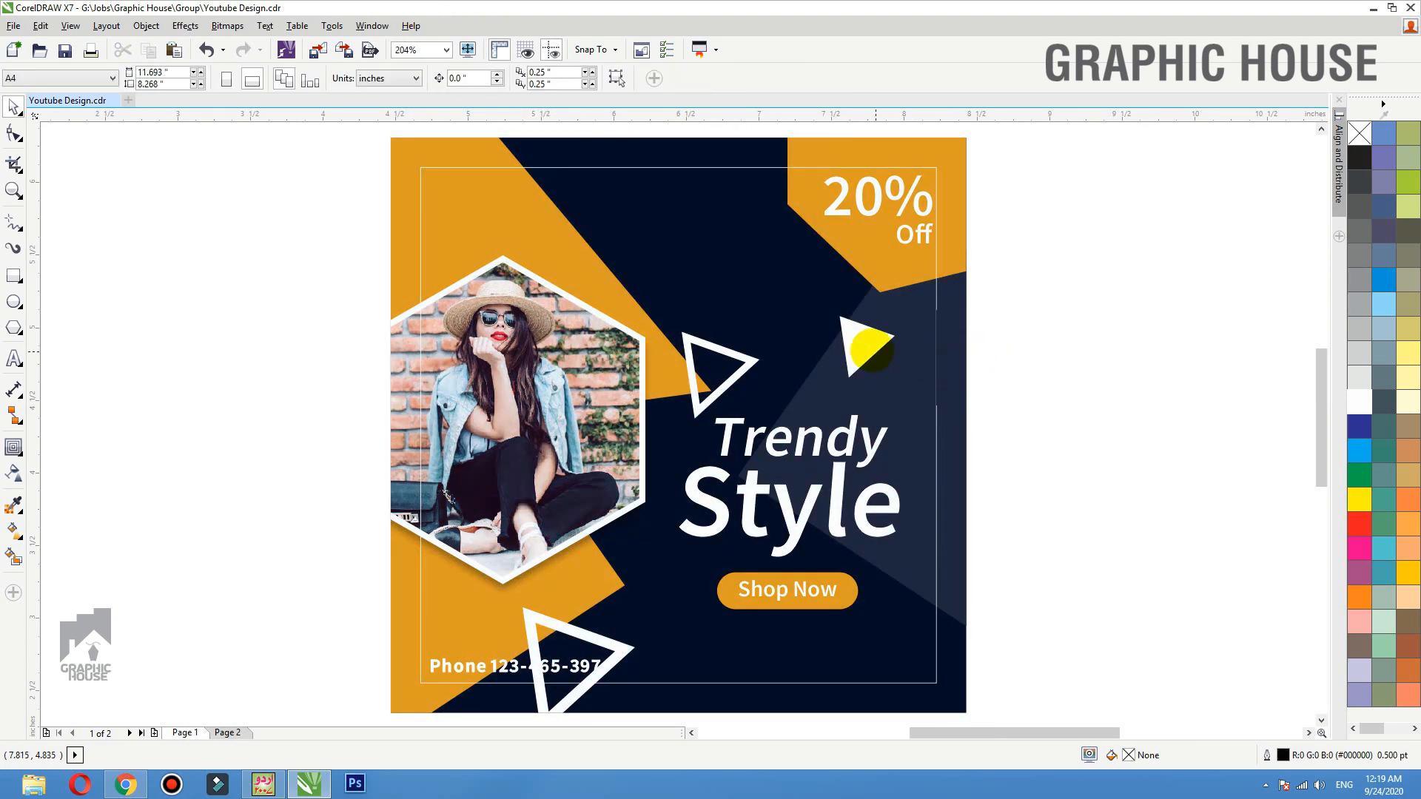
Step: Fill the small solid white triangle with the orange sampled from the background shape
click(864, 349)
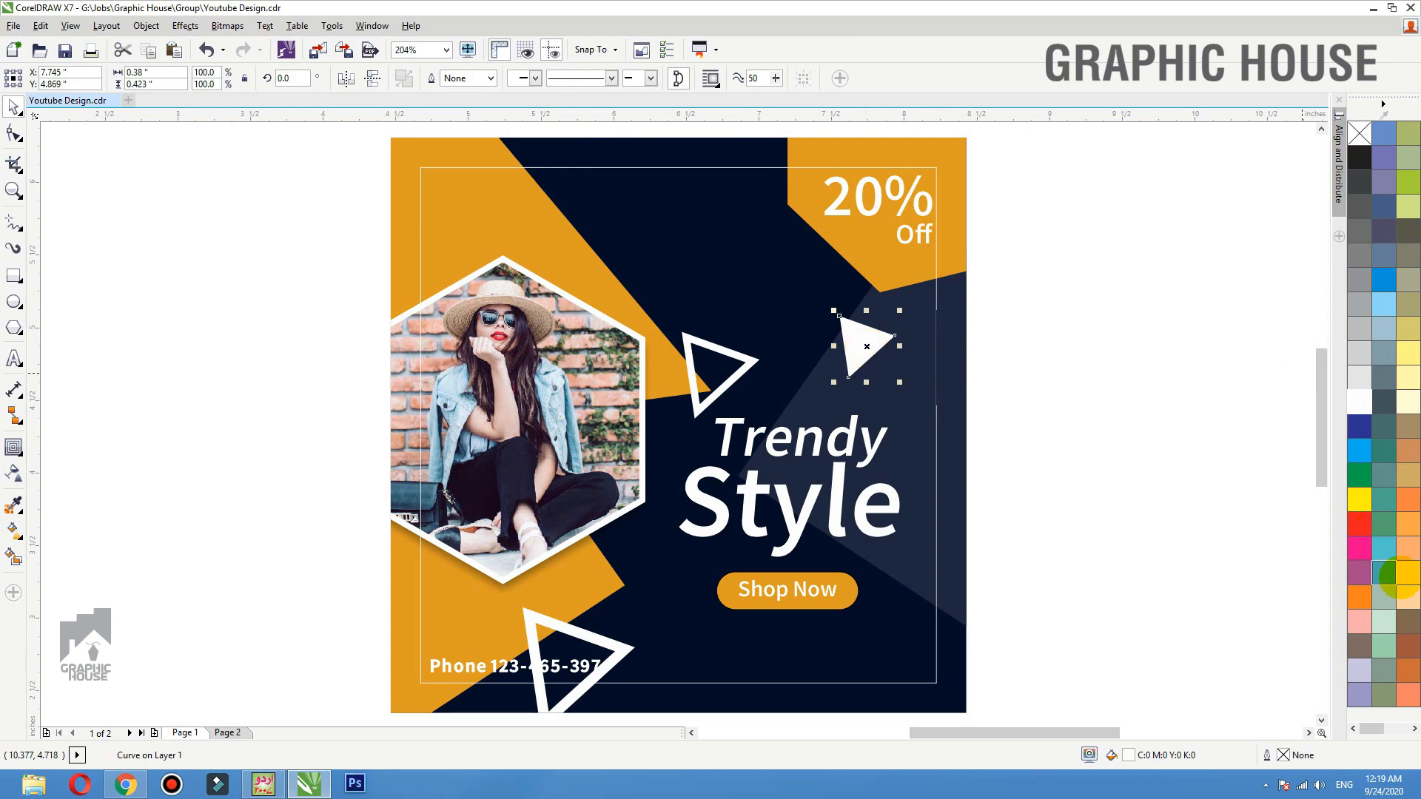
click(13, 504)
click(455, 613)
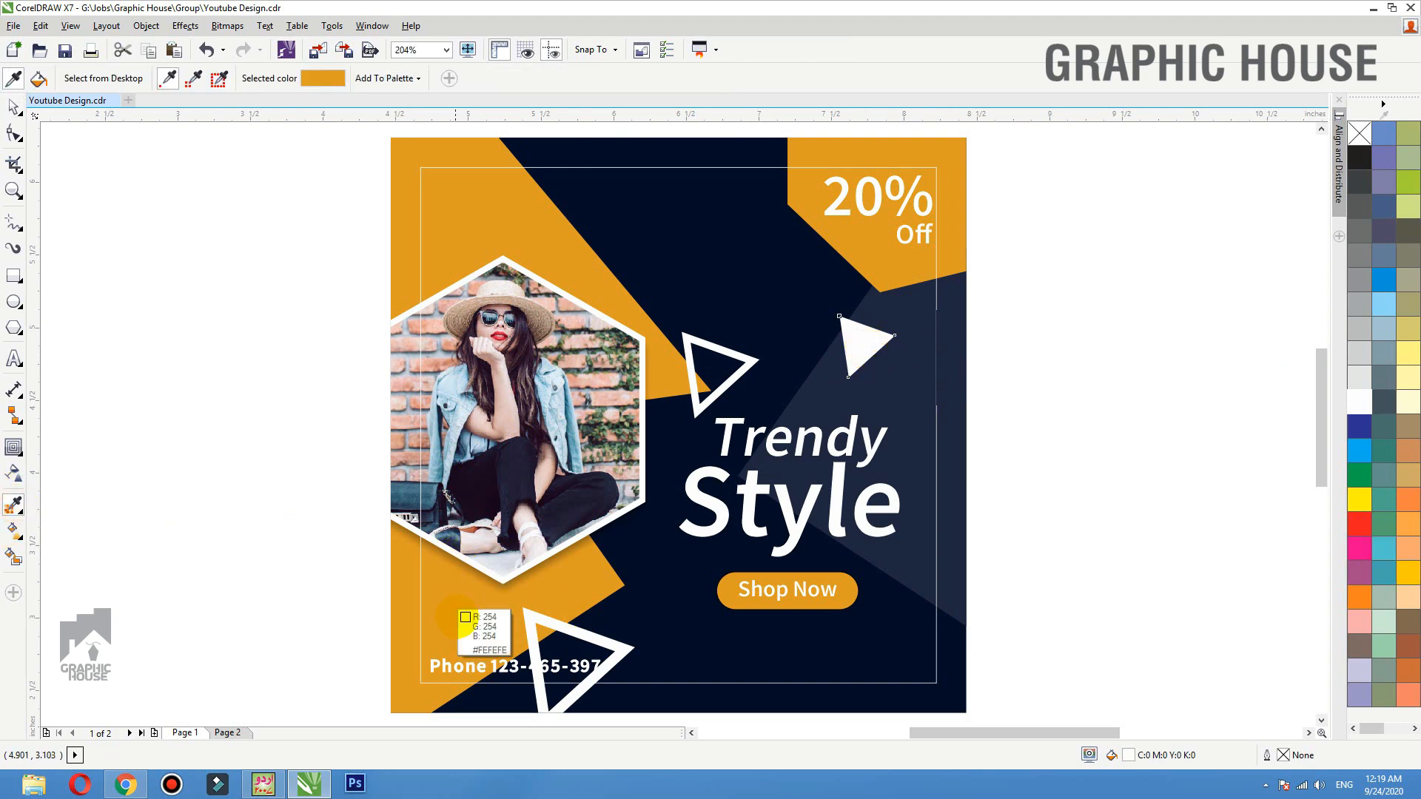
click(855, 355)
key(space)
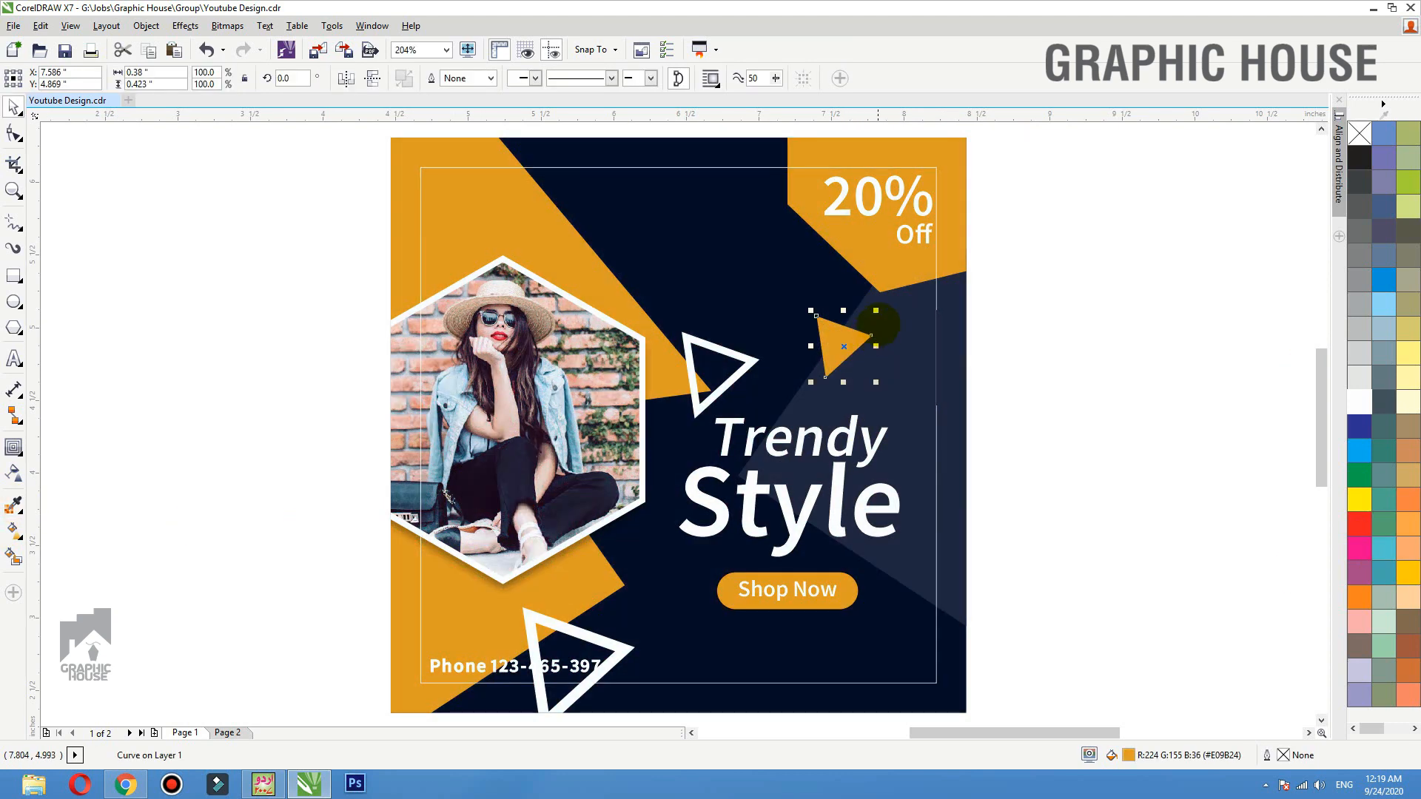
Step: Shrink the orange triangle and place copies above "Trendy", near the post's lower-right corner and on the upper-left diagonal edge
drag(877, 312, 863, 323)
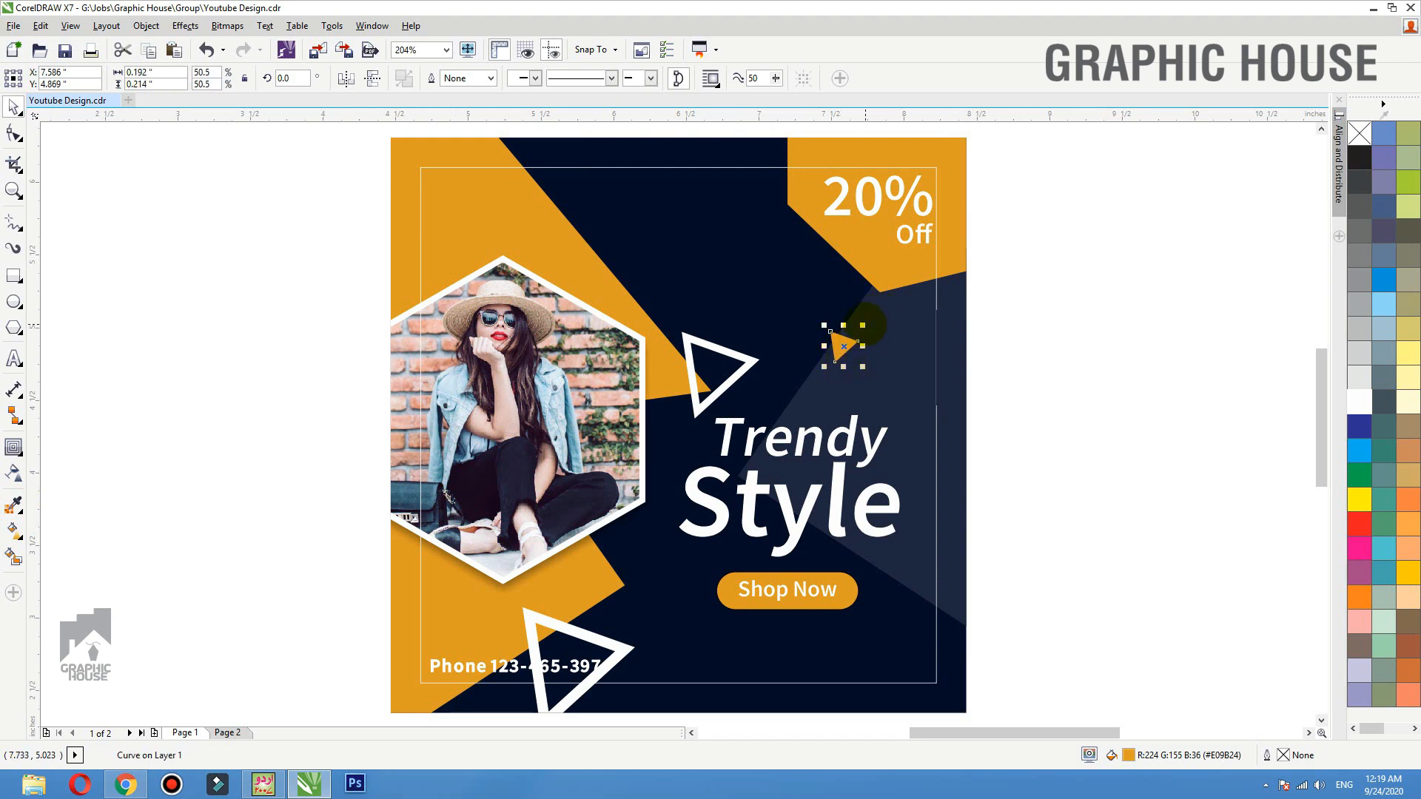
drag(848, 337, 620, 293)
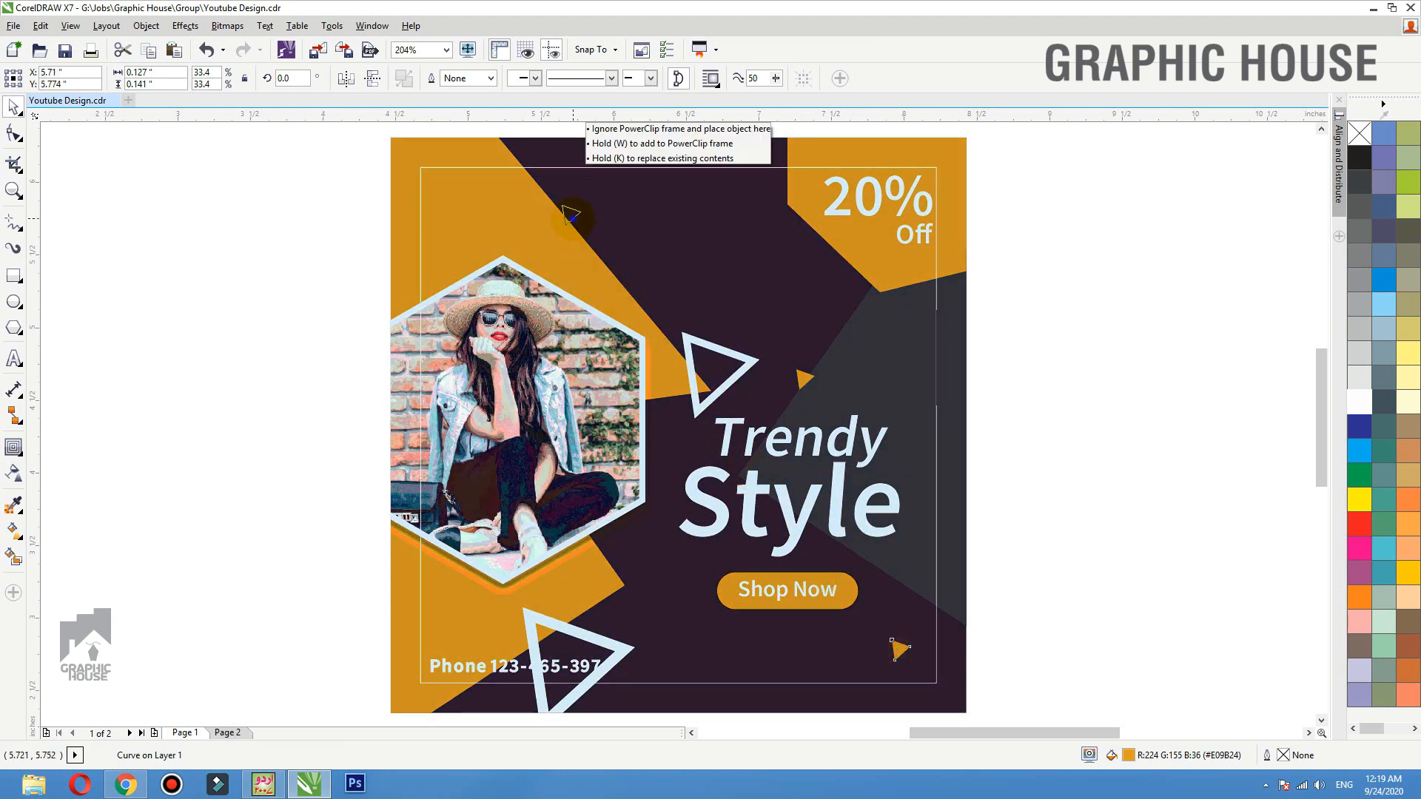
drag(571, 215, 570, 214)
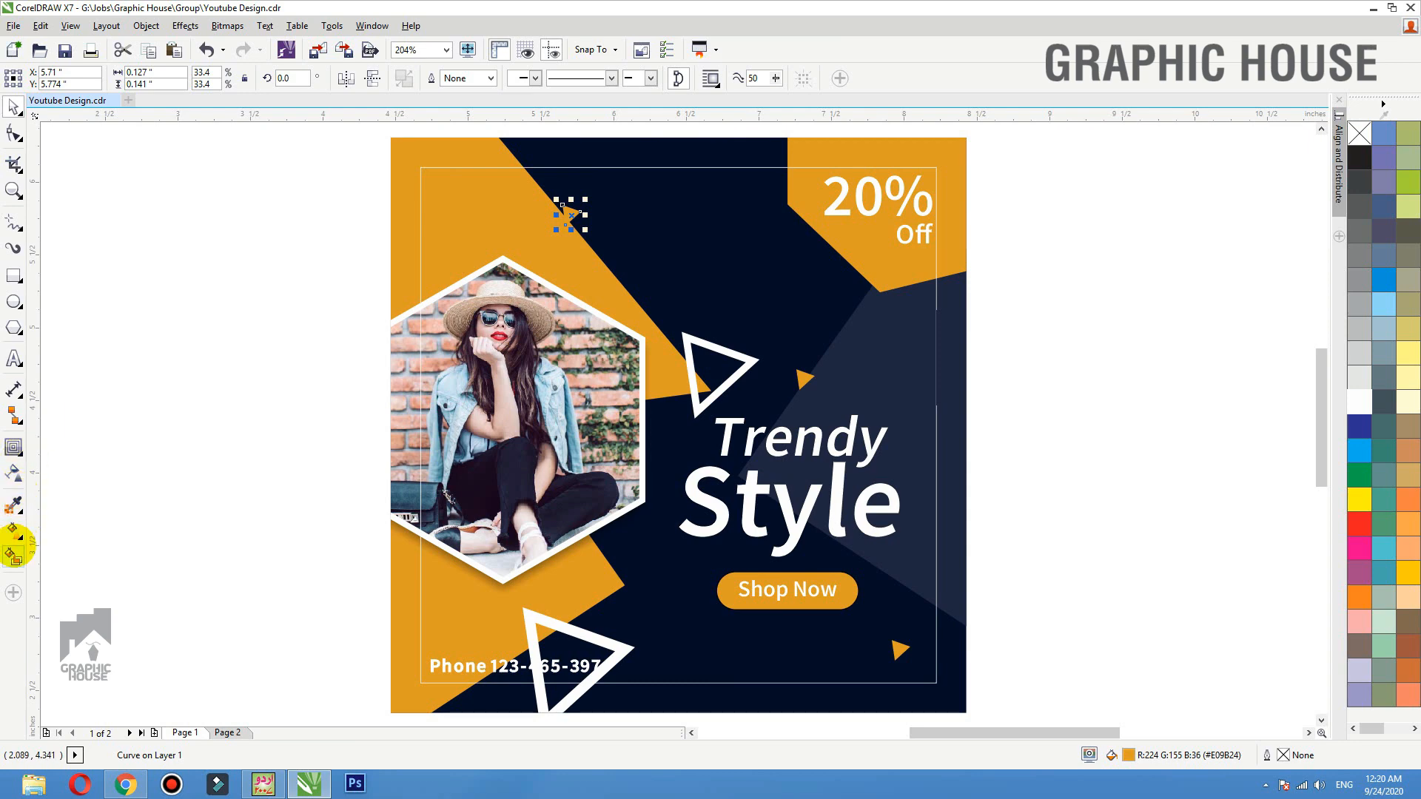
Step: Recolour the upper-left small triangle with the slate navy sampled from the angular shape and move it onto the orange area
click(14, 505)
click(921, 385)
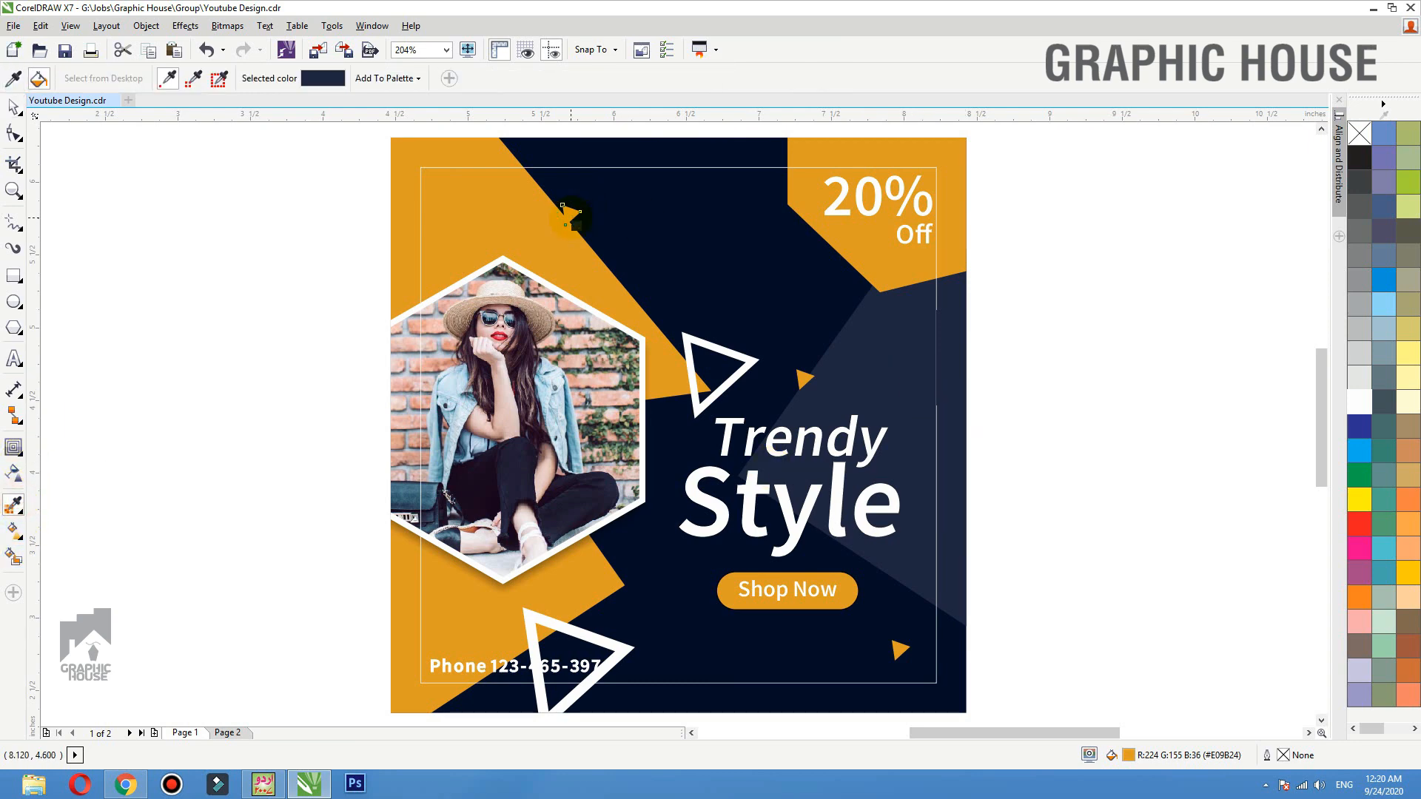
click(568, 219)
key(space)
drag(575, 216, 544, 220)
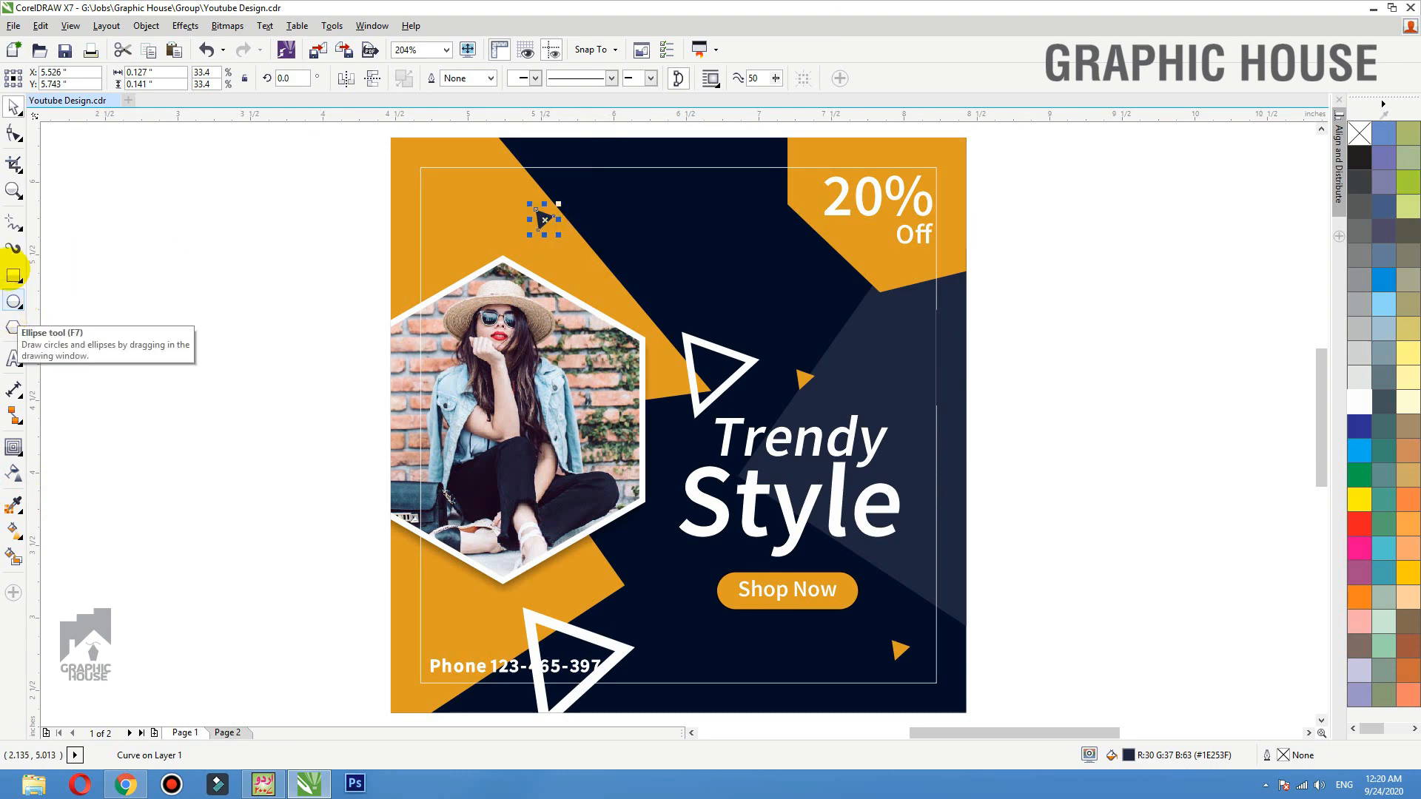
Step: Draw a small unfilled circle about 0.12 inches wide above "Trendy" and colour its outline with the sampled orange
click(15, 300)
drag(792, 317, 809, 335)
right_click(1360, 400)
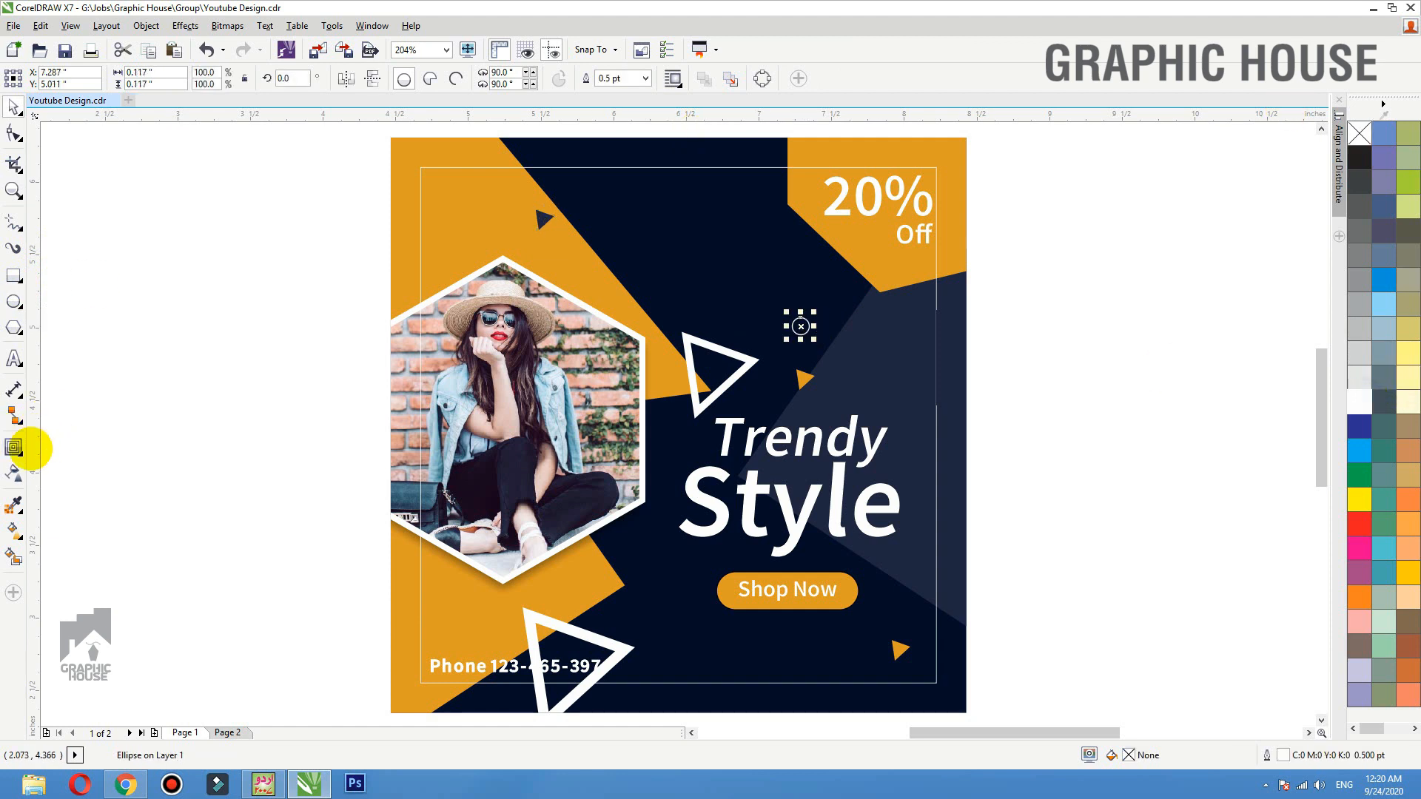
click(13, 505)
click(595, 309)
scroll(796, 318, up, 6)
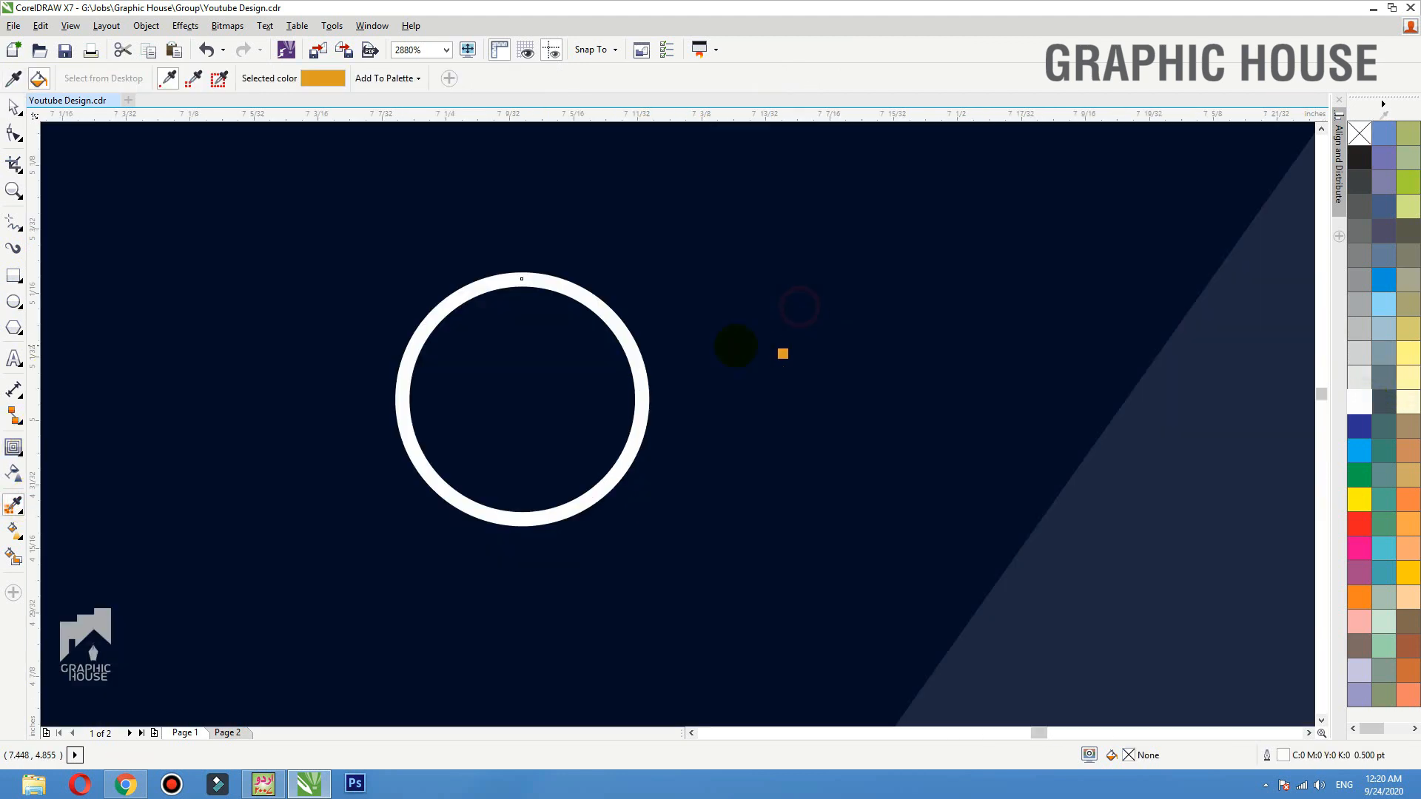
click(650, 404)
scroll(650, 404, down, 5)
key(space)
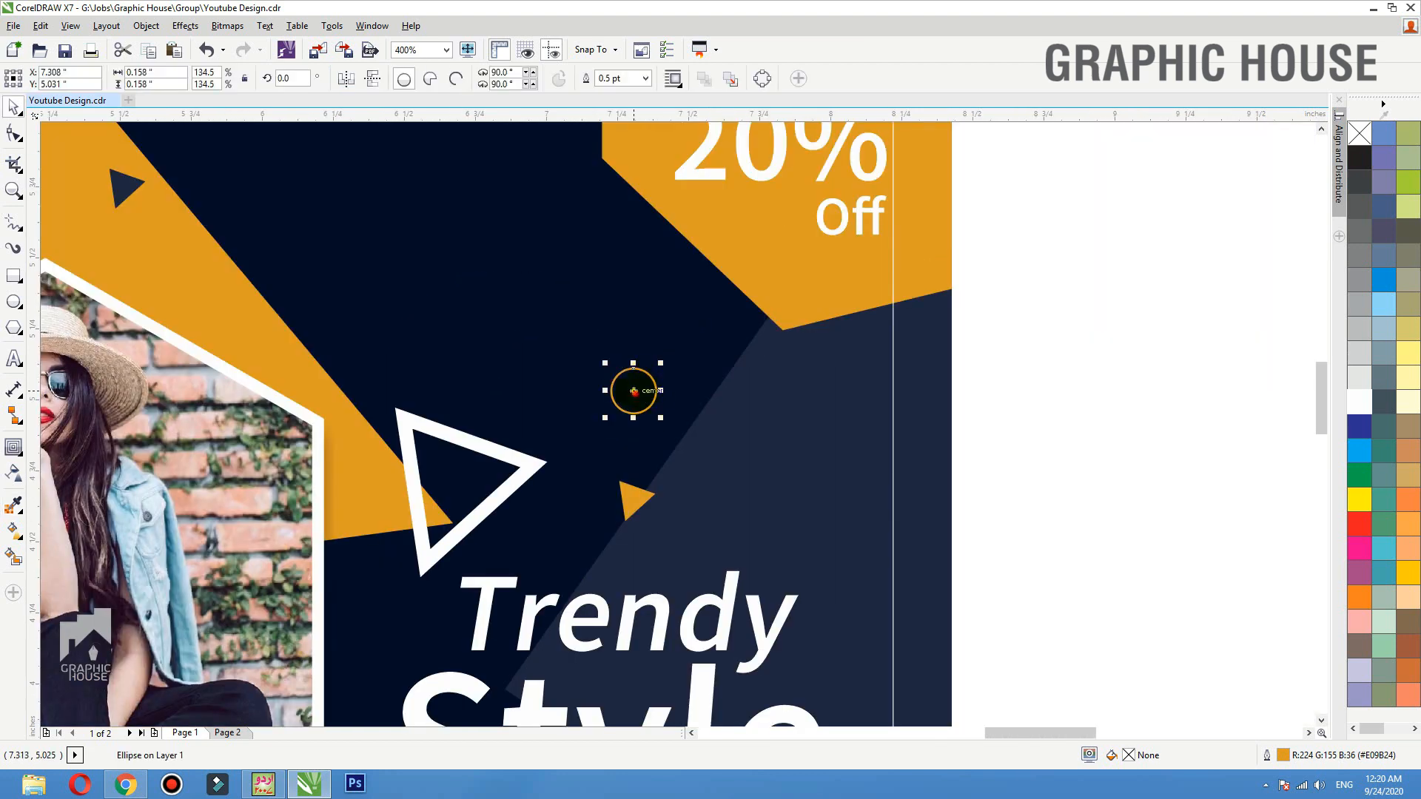
Step: Set the small circle's outline to 1 pt, resize it and place a copy at the photo hexagon's lower-right edge
key(F12)
text(1)
key(Return)
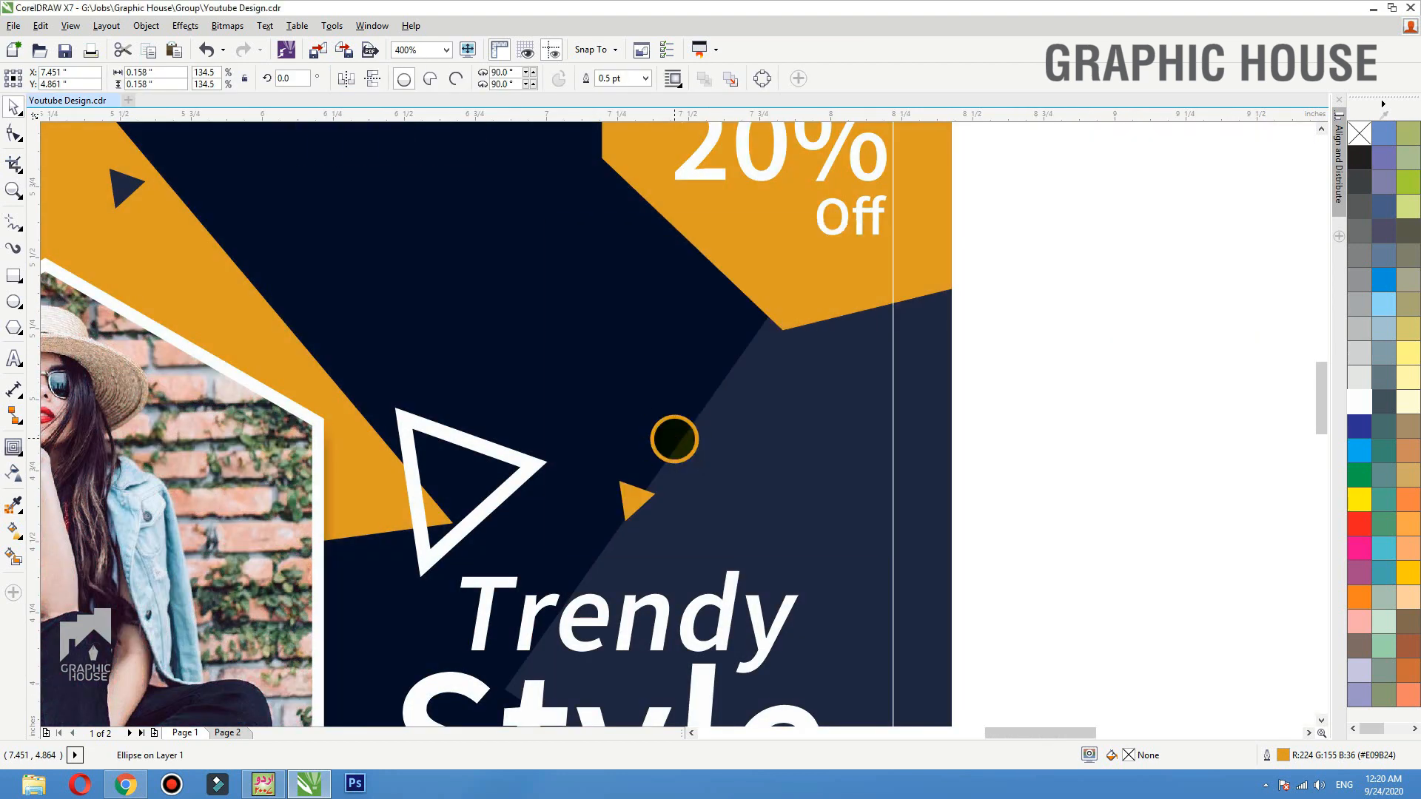
scroll(673, 437, down, 4)
drag(829, 375, 269, 534)
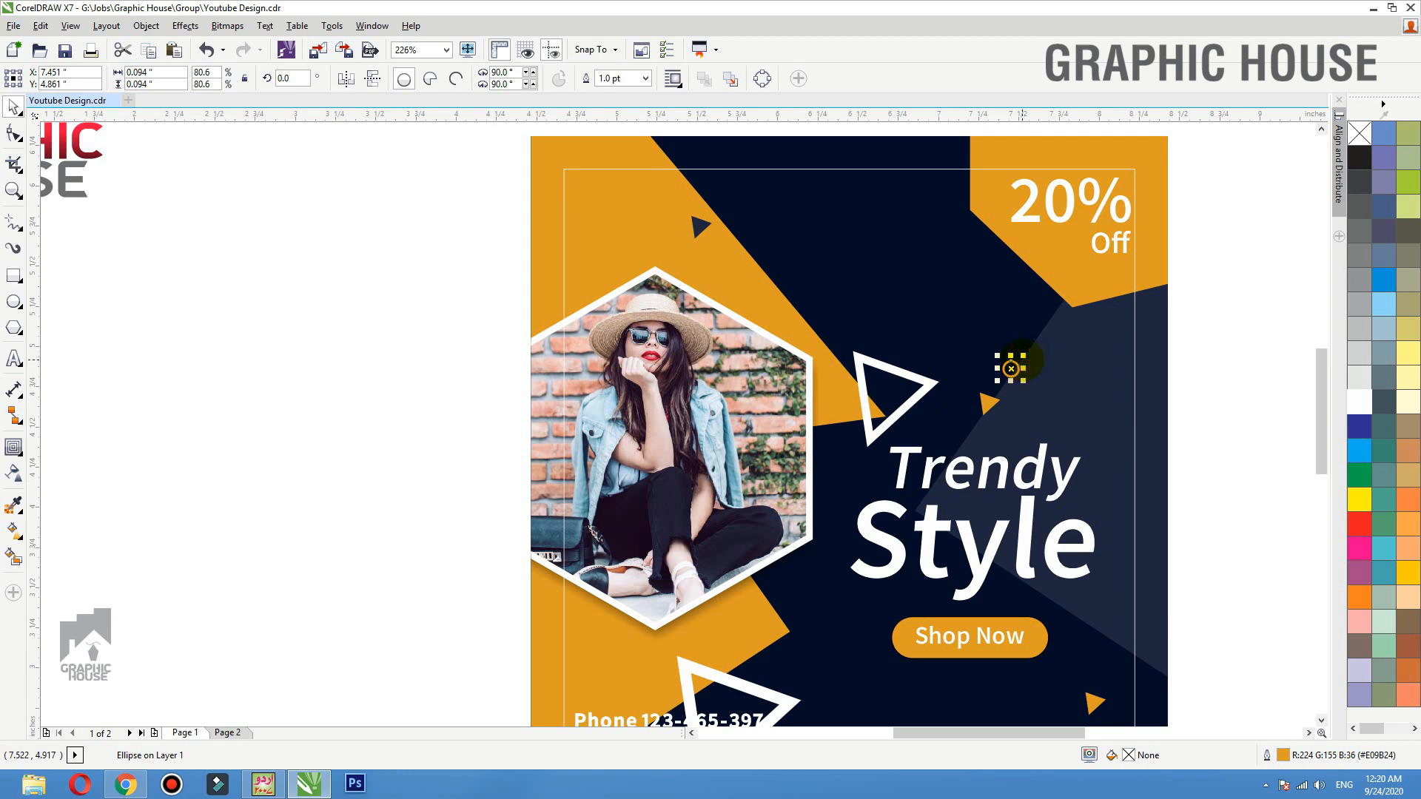
drag(1023, 356, 774, 589)
Step: Delete the thin hairline margin frame inside the post
scroll(773, 588, down, 3)
click(970, 352)
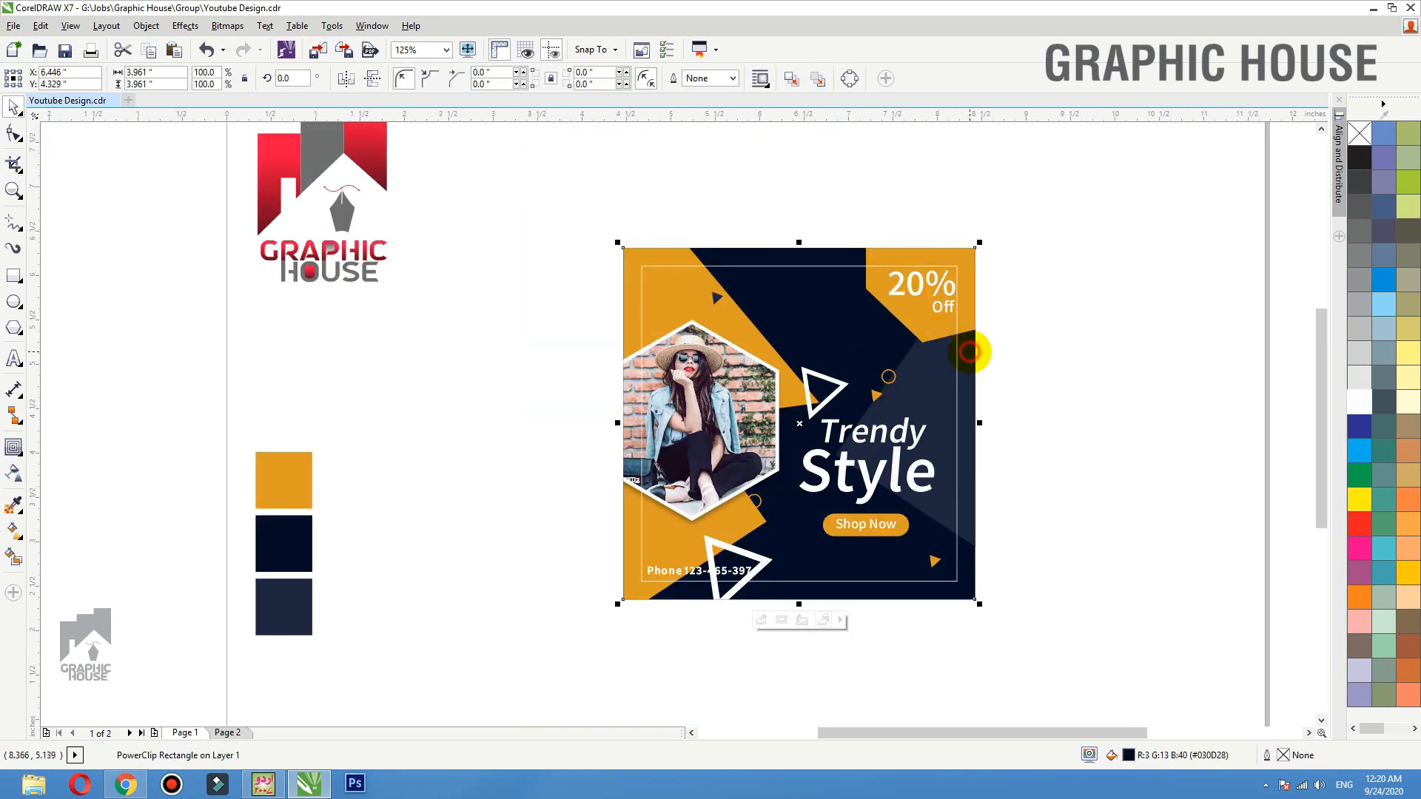
key(shift+F2)
click(1068, 353)
click(934, 320)
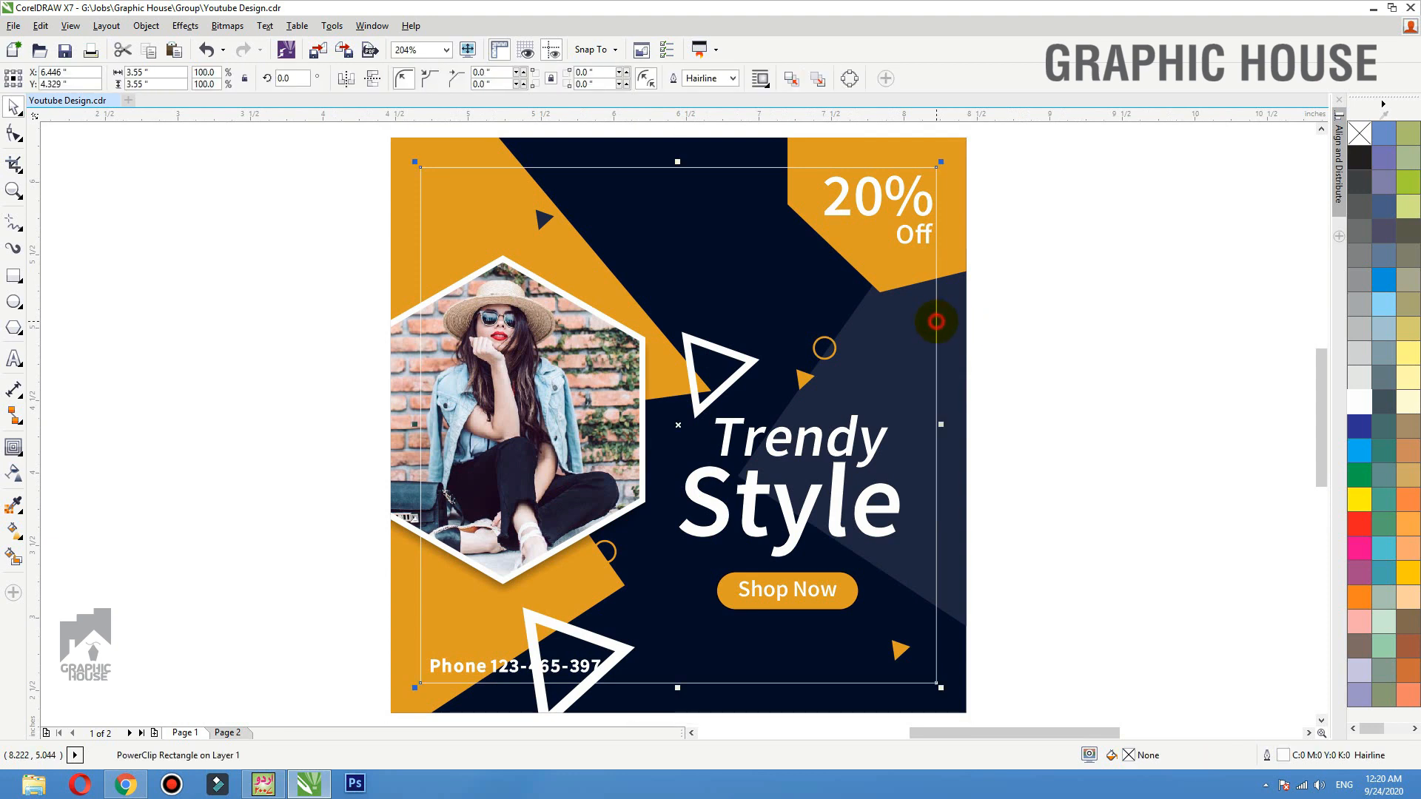
key(Escape)
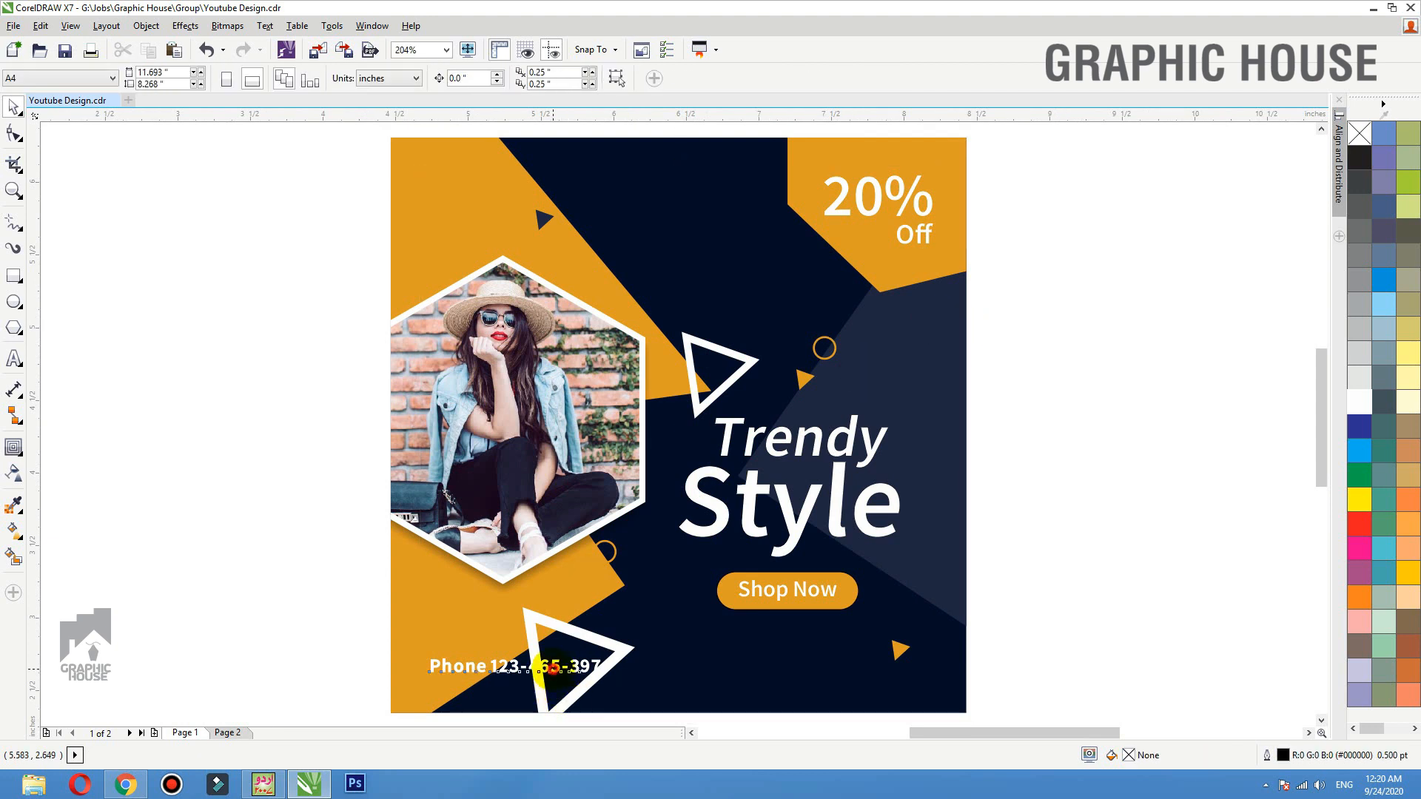
Step: Move the phone text line to the lower-right corner of the post
click(553, 667)
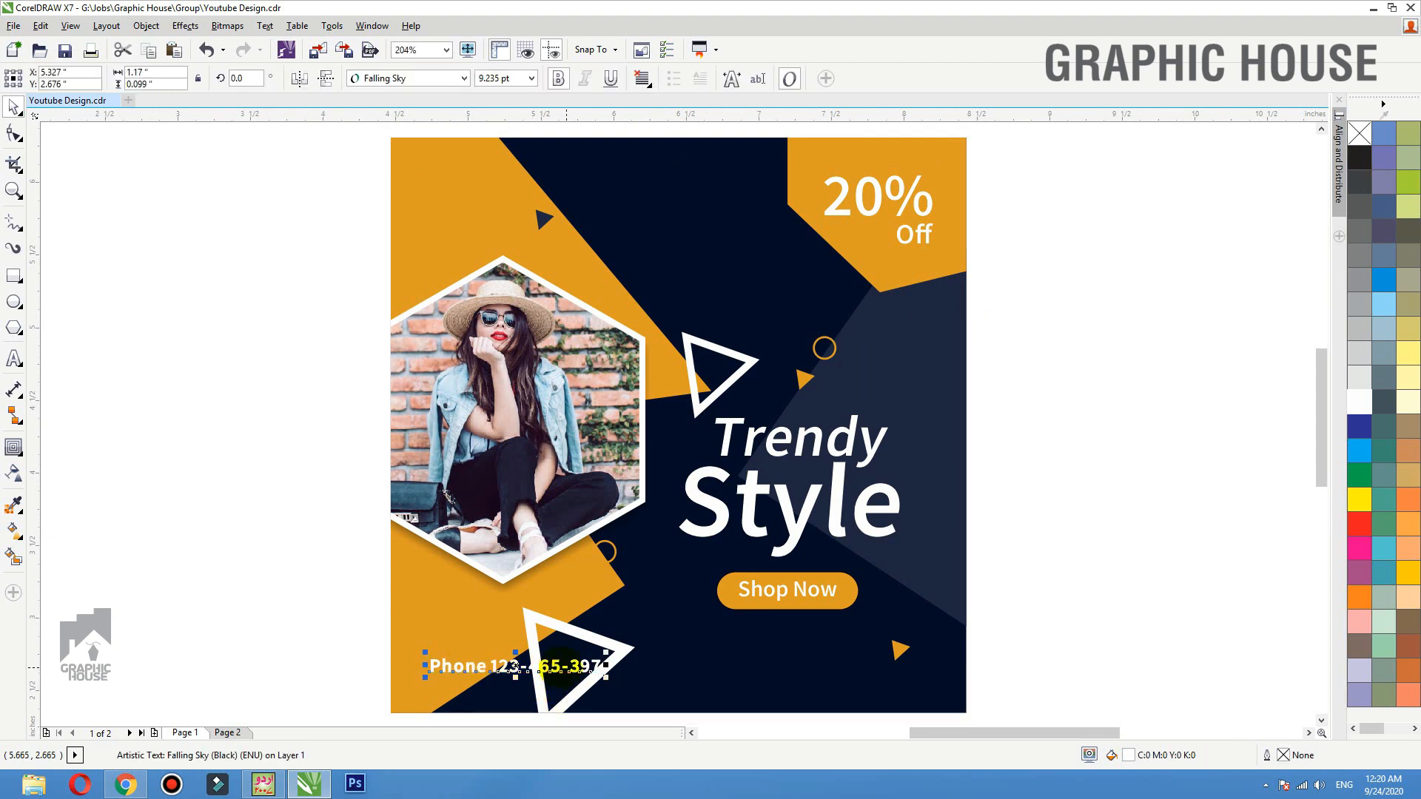
drag(557, 670, 893, 685)
click(979, 596)
click(965, 573)
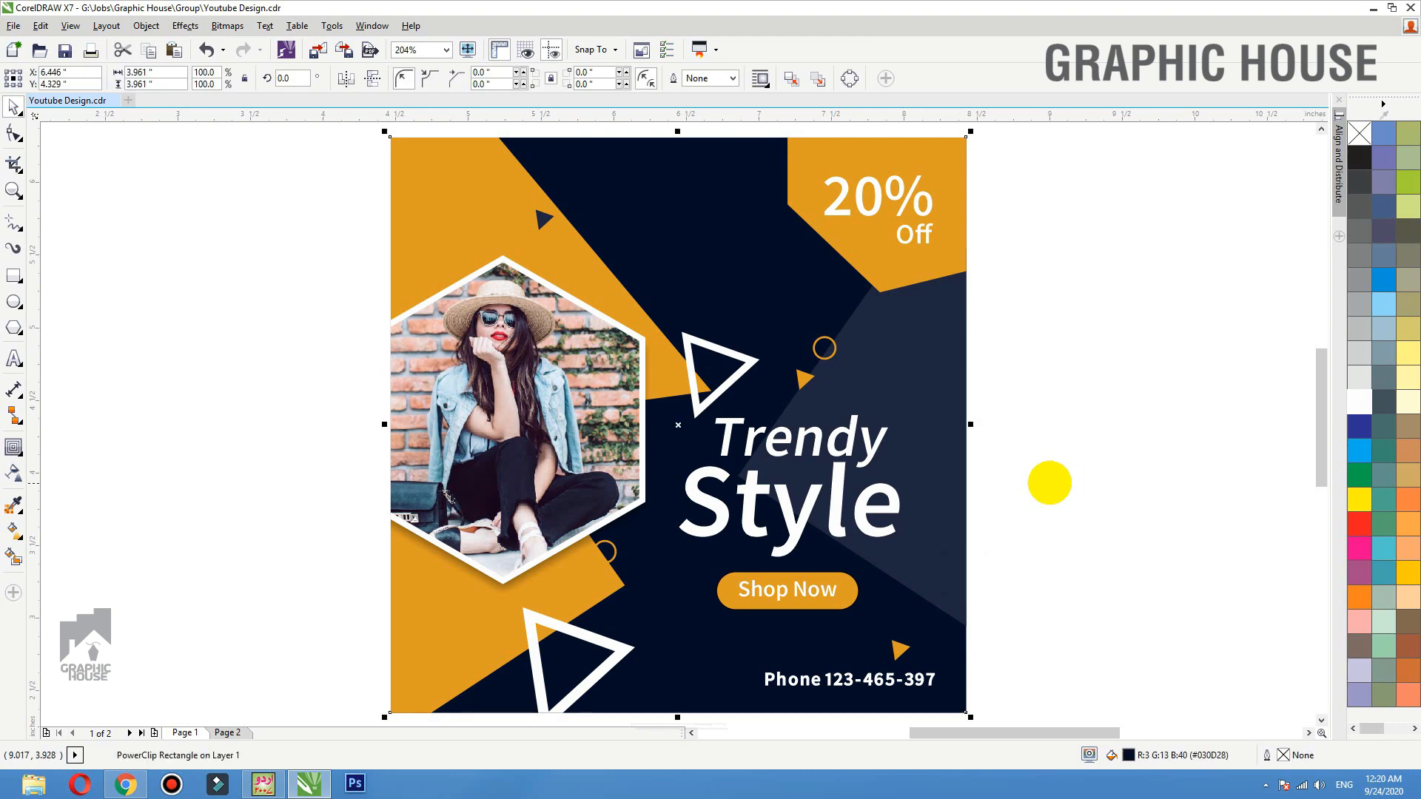
click(1051, 481)
Step: Set the square background to no outline and move the whole post up and to the left on the page
scroll(1060, 480, down, 3)
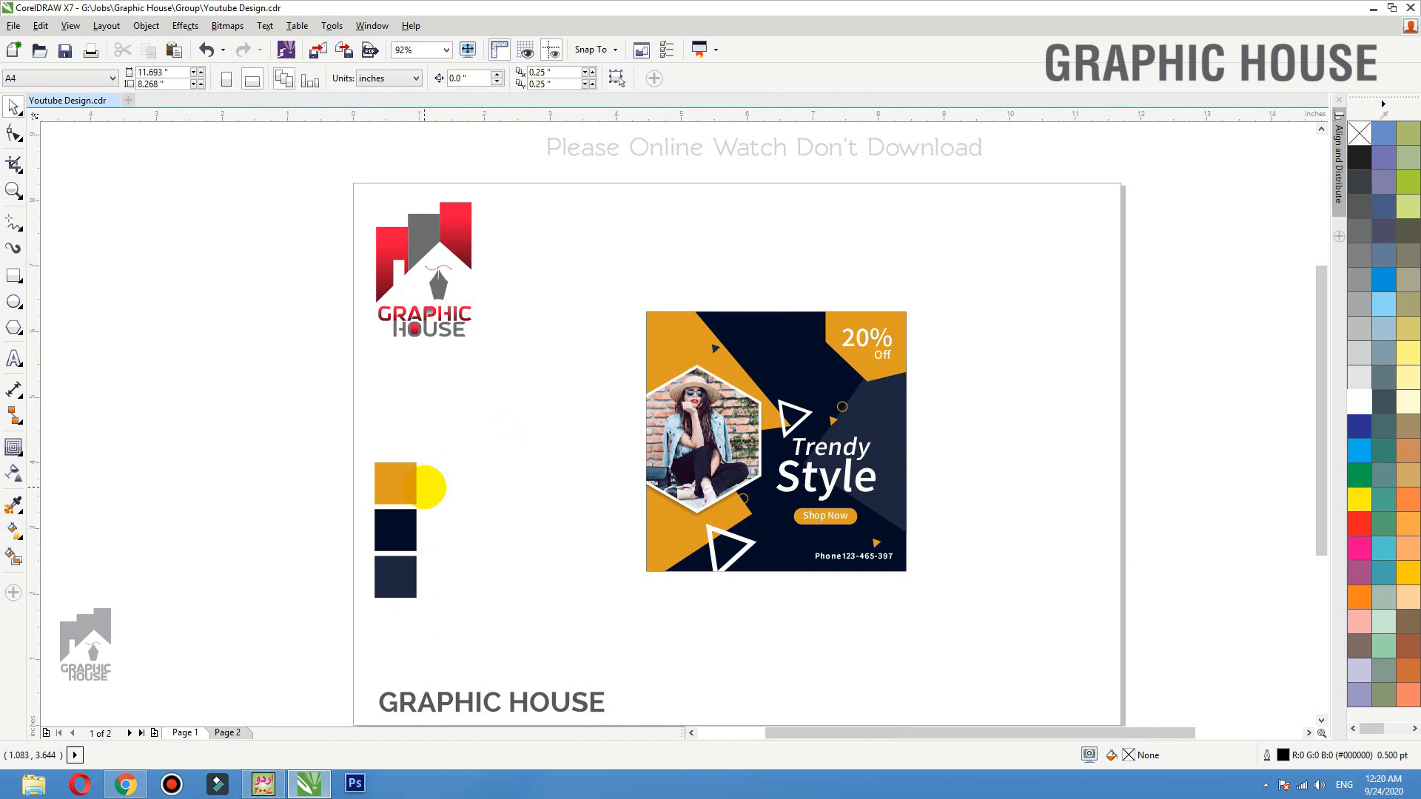
click(903, 370)
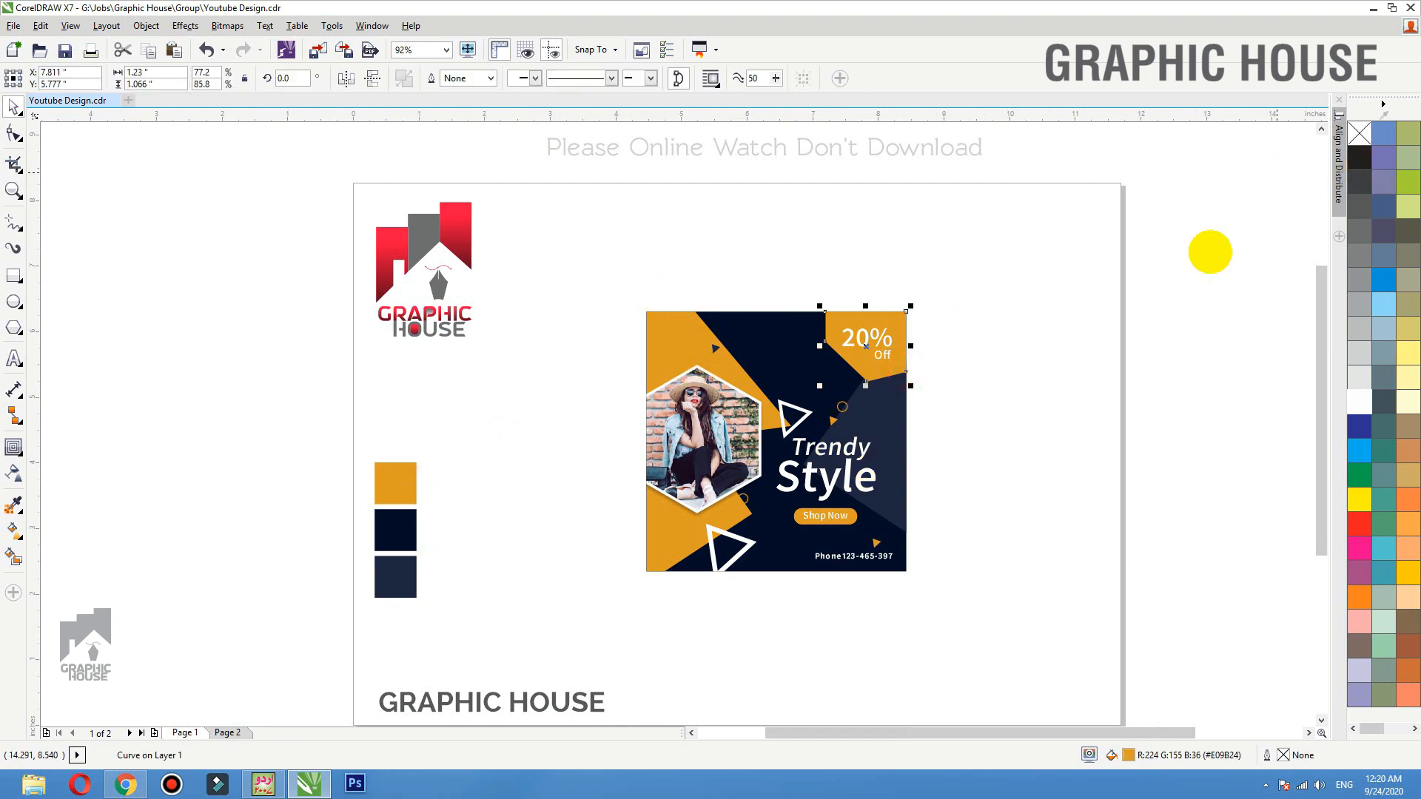
click(1173, 299)
double_click(903, 464)
right_click(1367, 133)
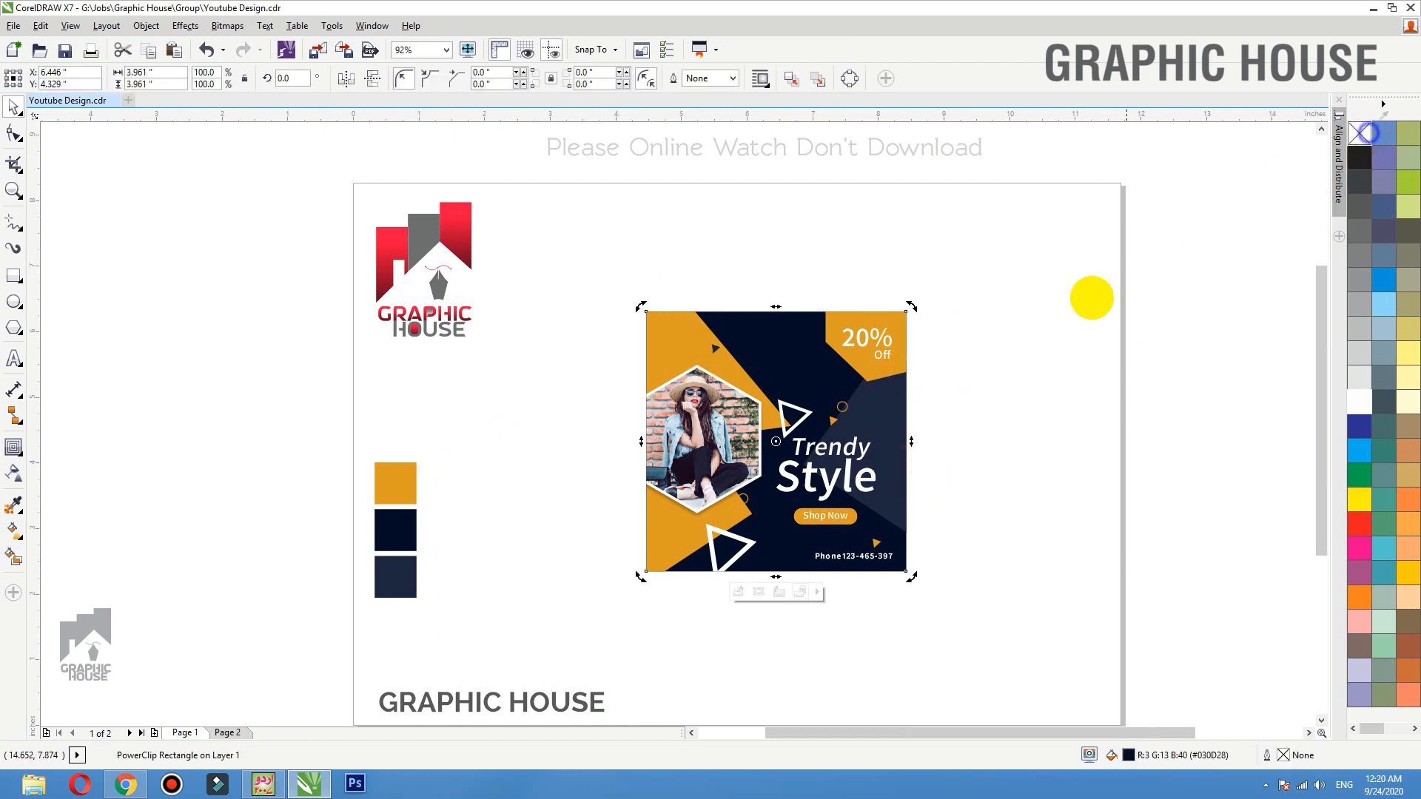
drag(1035, 259, 561, 636)
drag(778, 454, 686, 393)
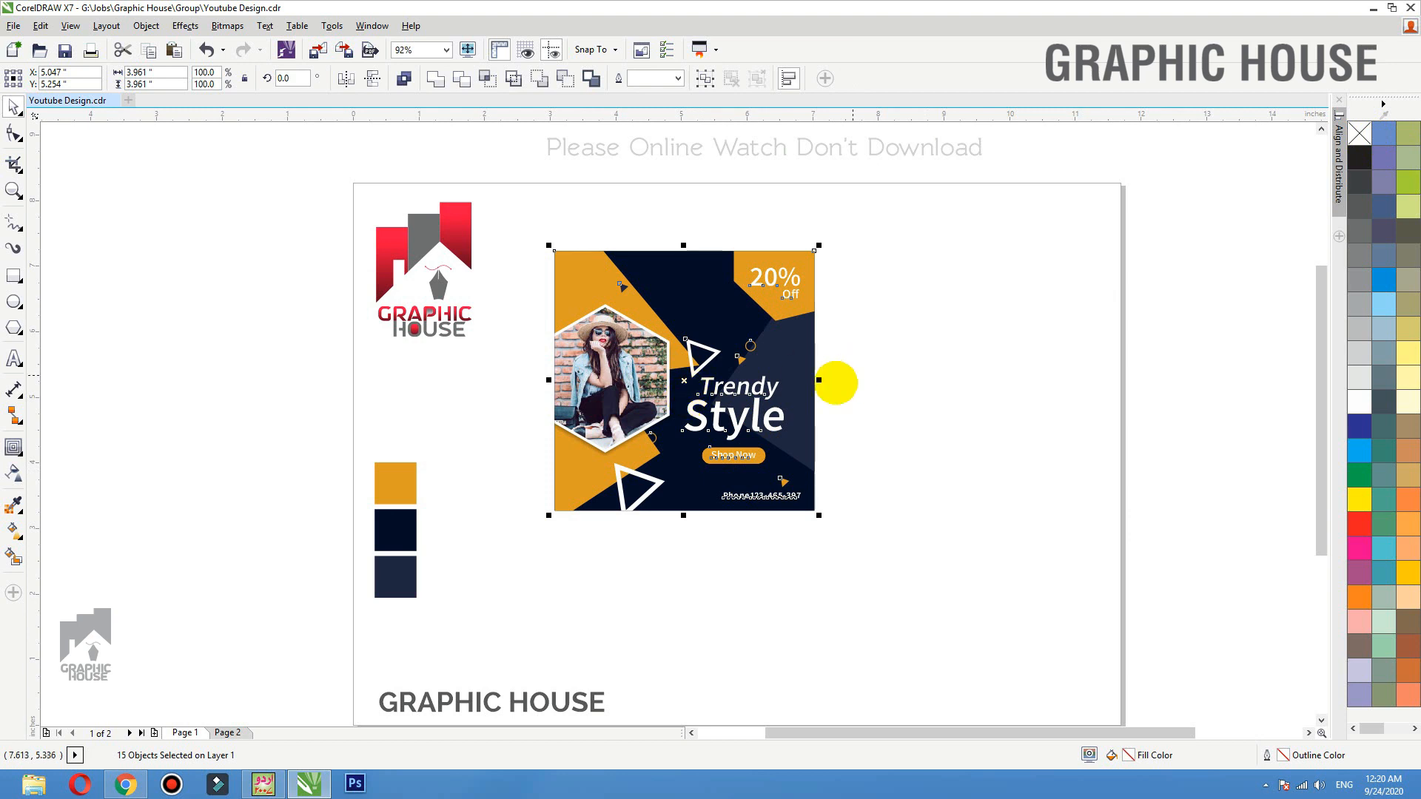
click(963, 379)
click(584, 347)
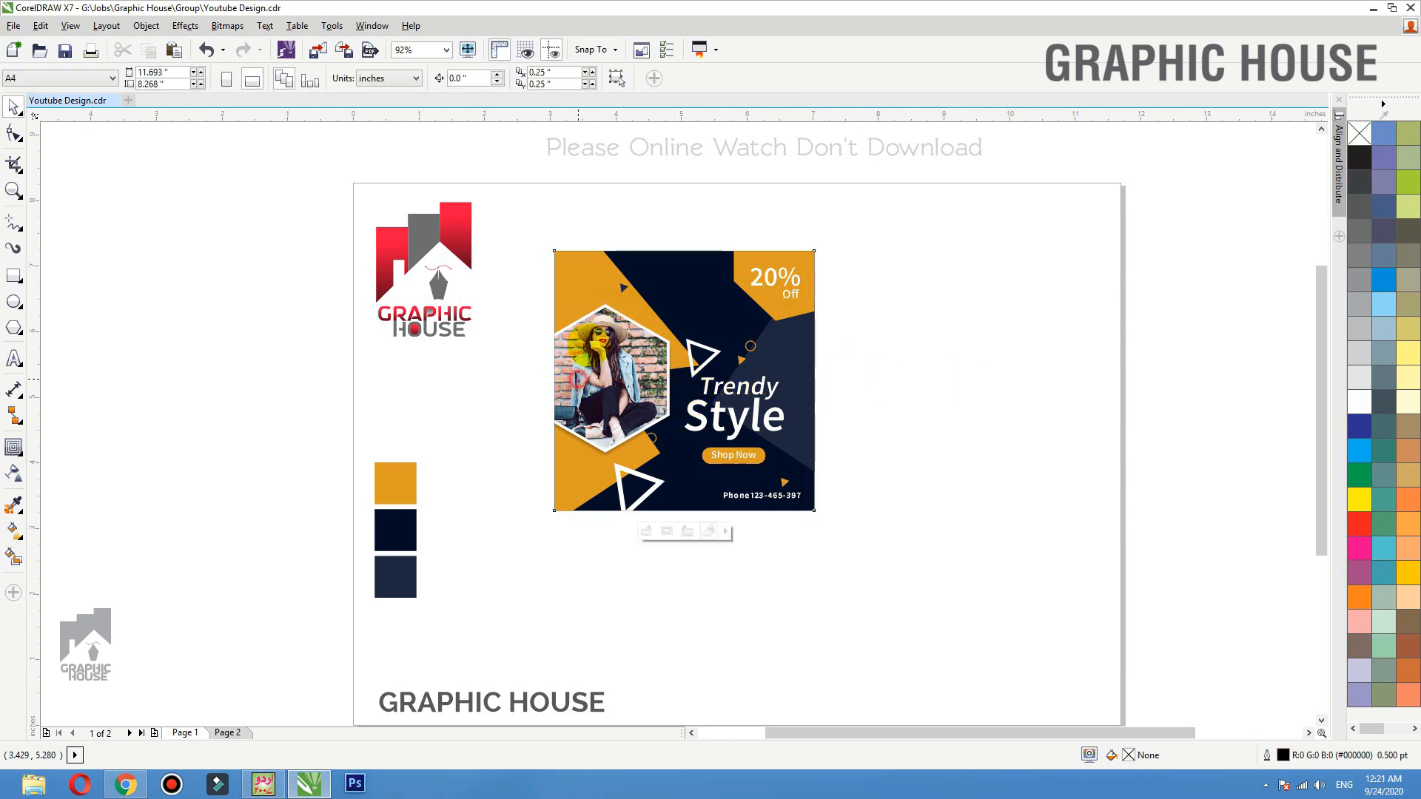
drag(684, 515, 683, 672)
key(ctrl+z)
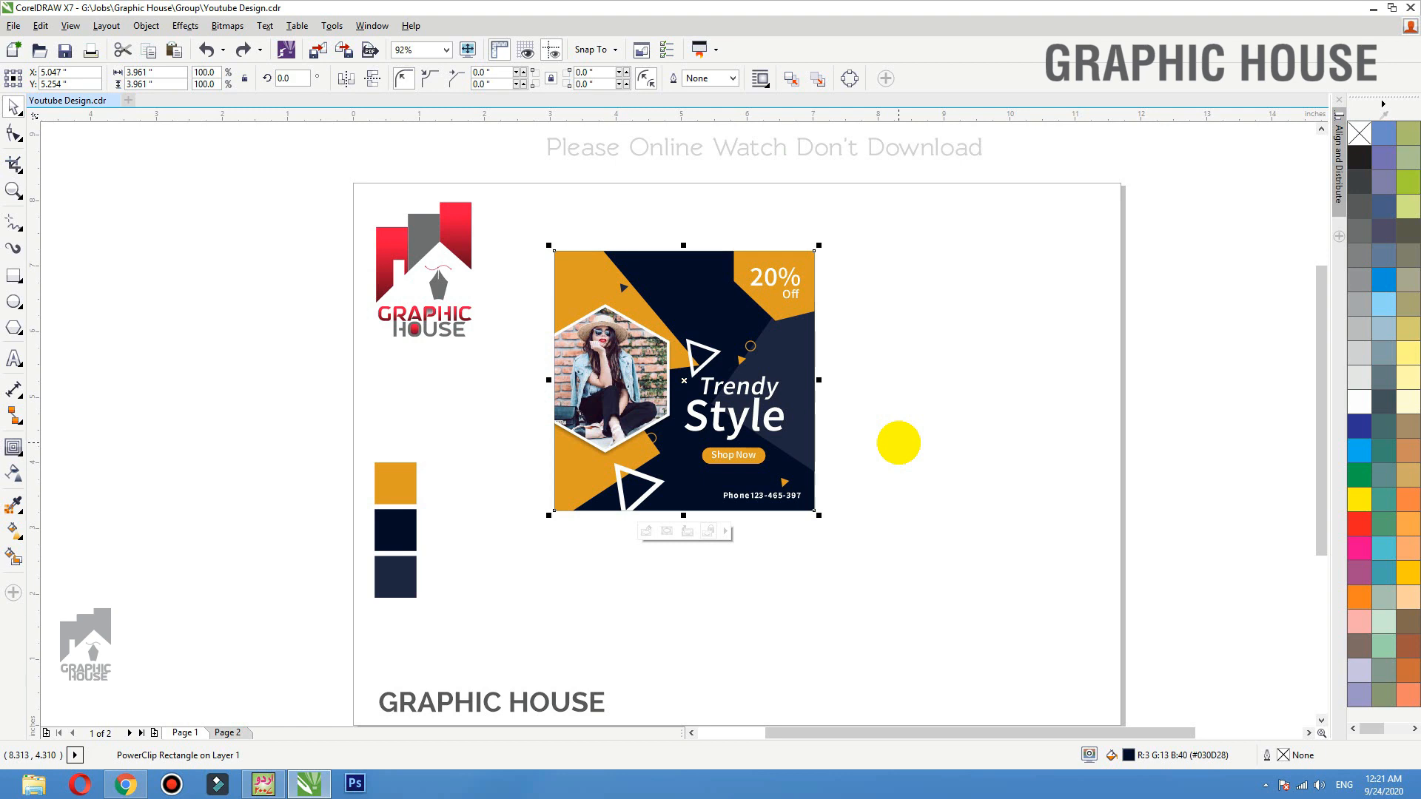
click(913, 526)
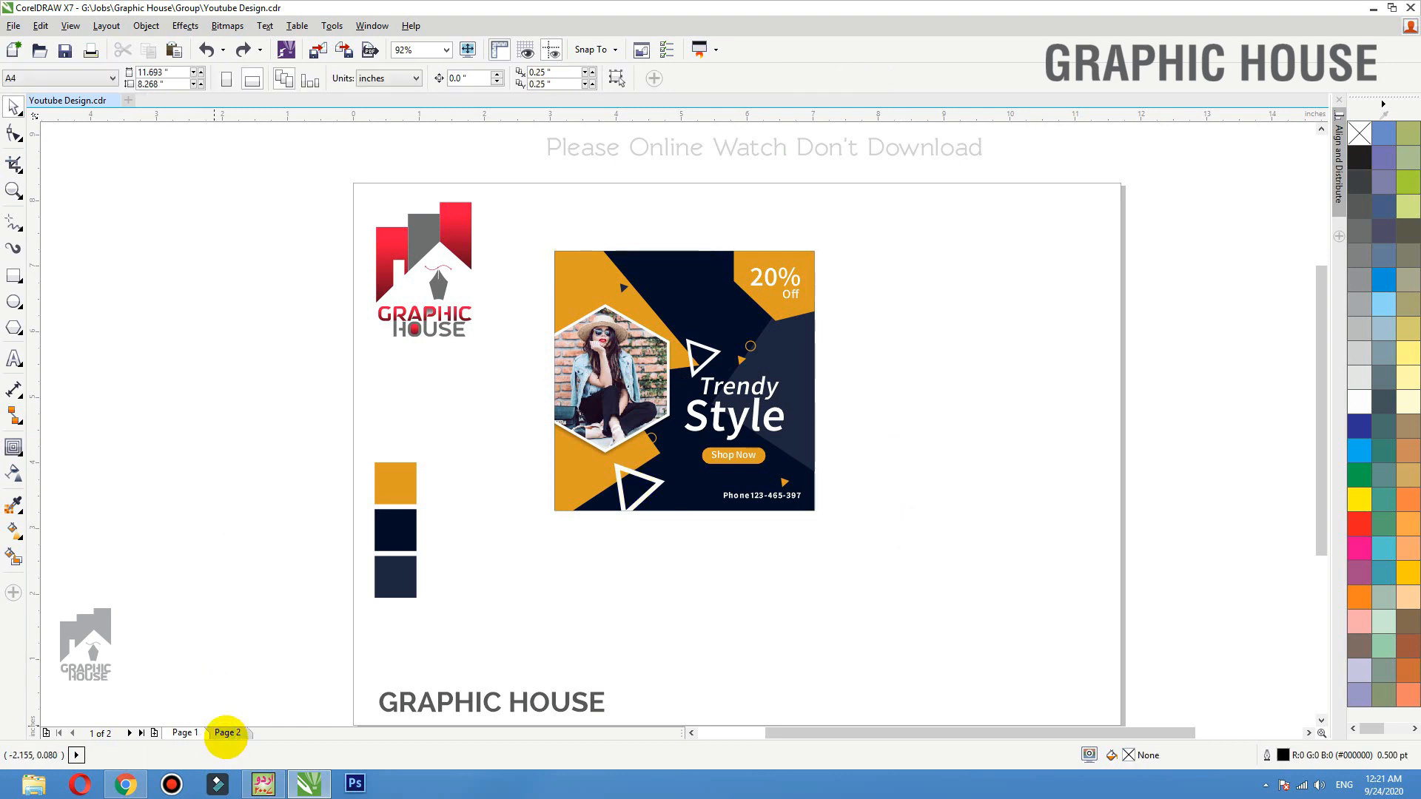
Step: On page 2, arrange the school icons, text block and brush stroke down the left side and move the child's photo to the lower right
click(226, 733)
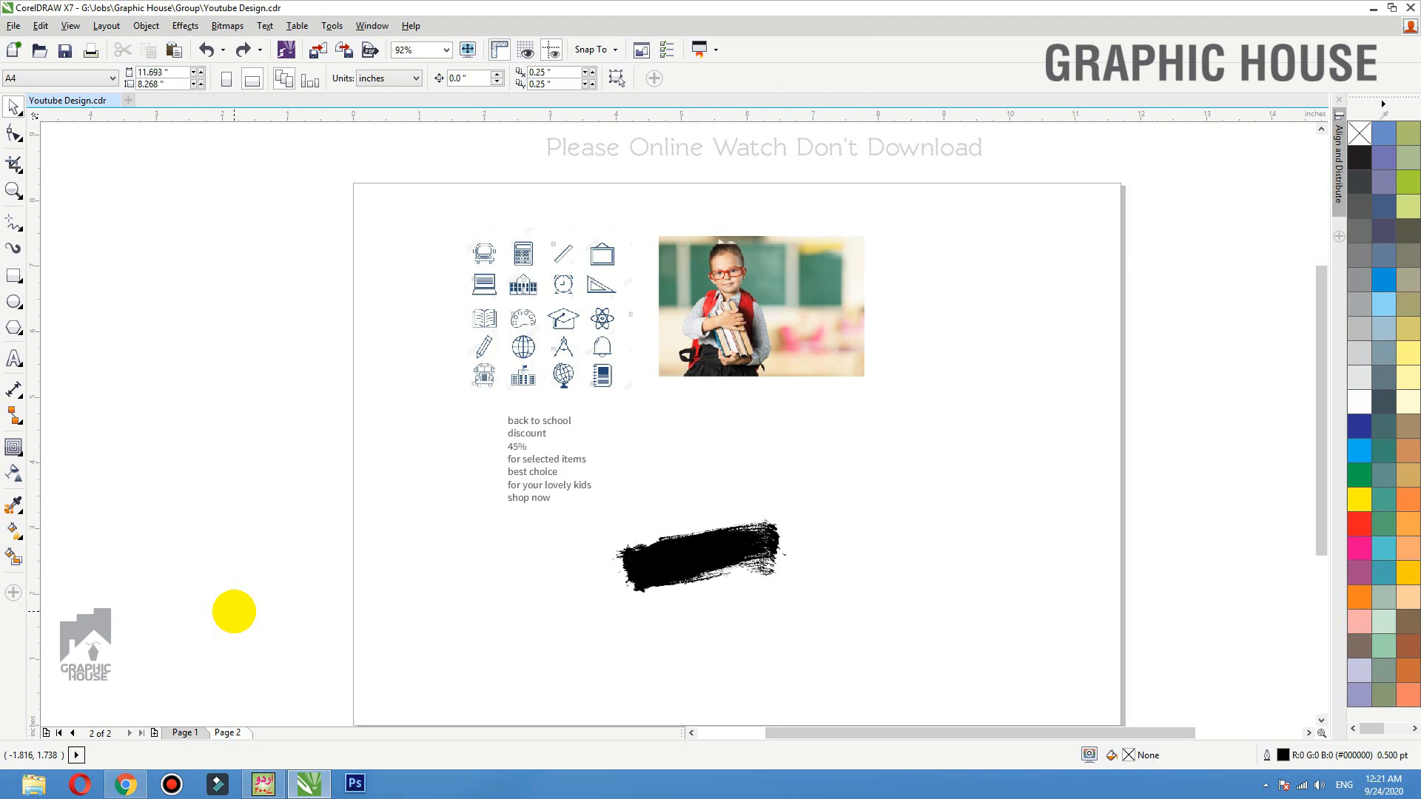
drag(549, 339, 527, 326)
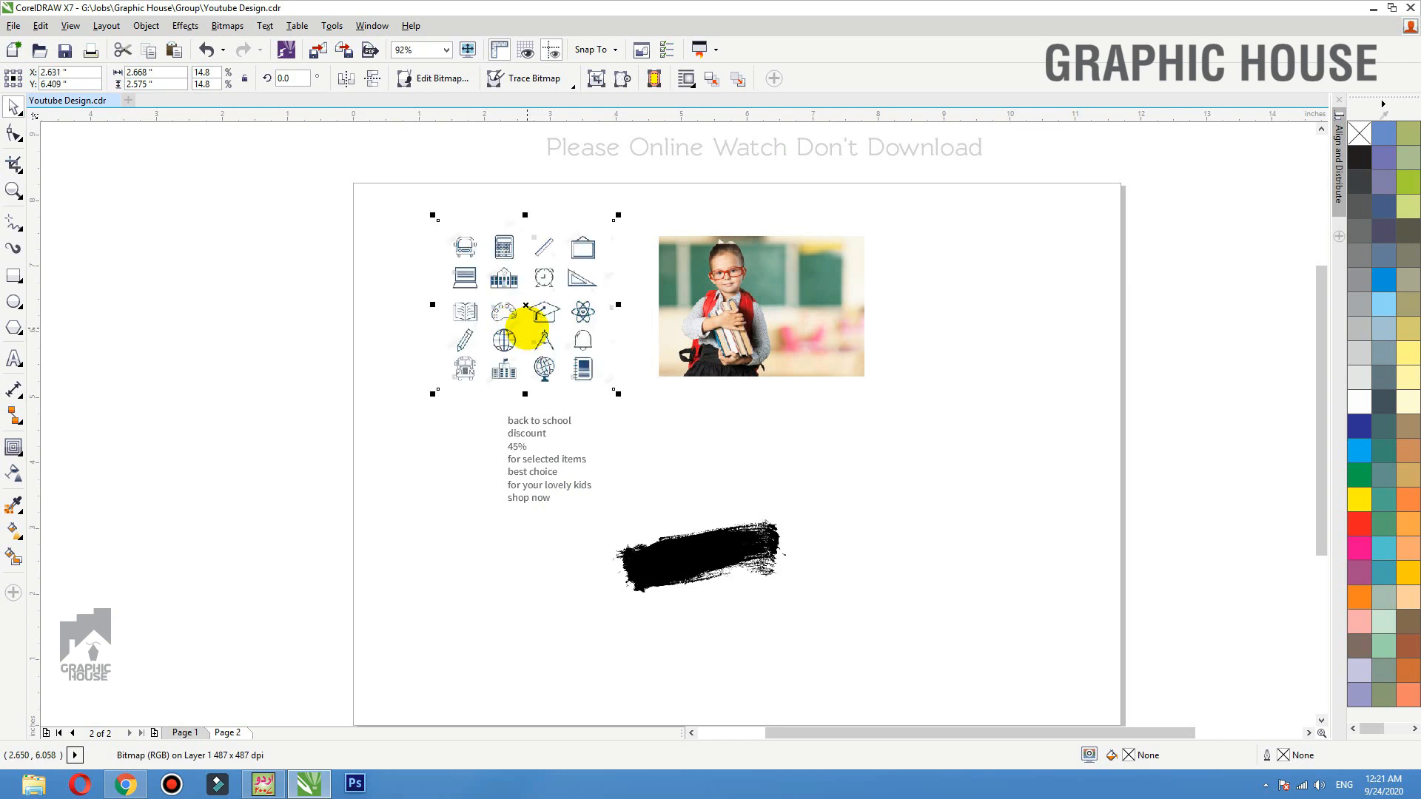
click(537, 421)
drag(504, 439, 497, 443)
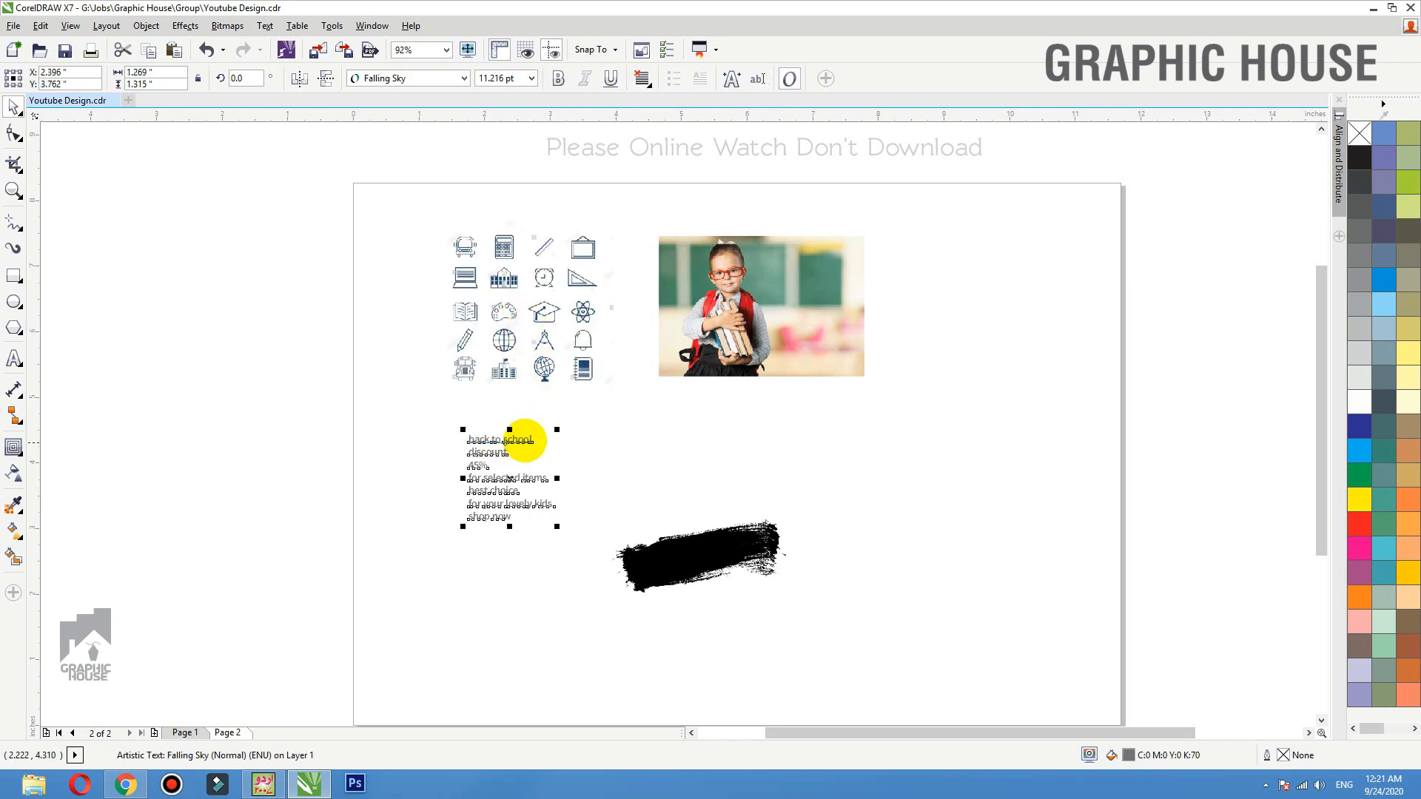
drag(699, 587, 533, 640)
drag(731, 318, 875, 567)
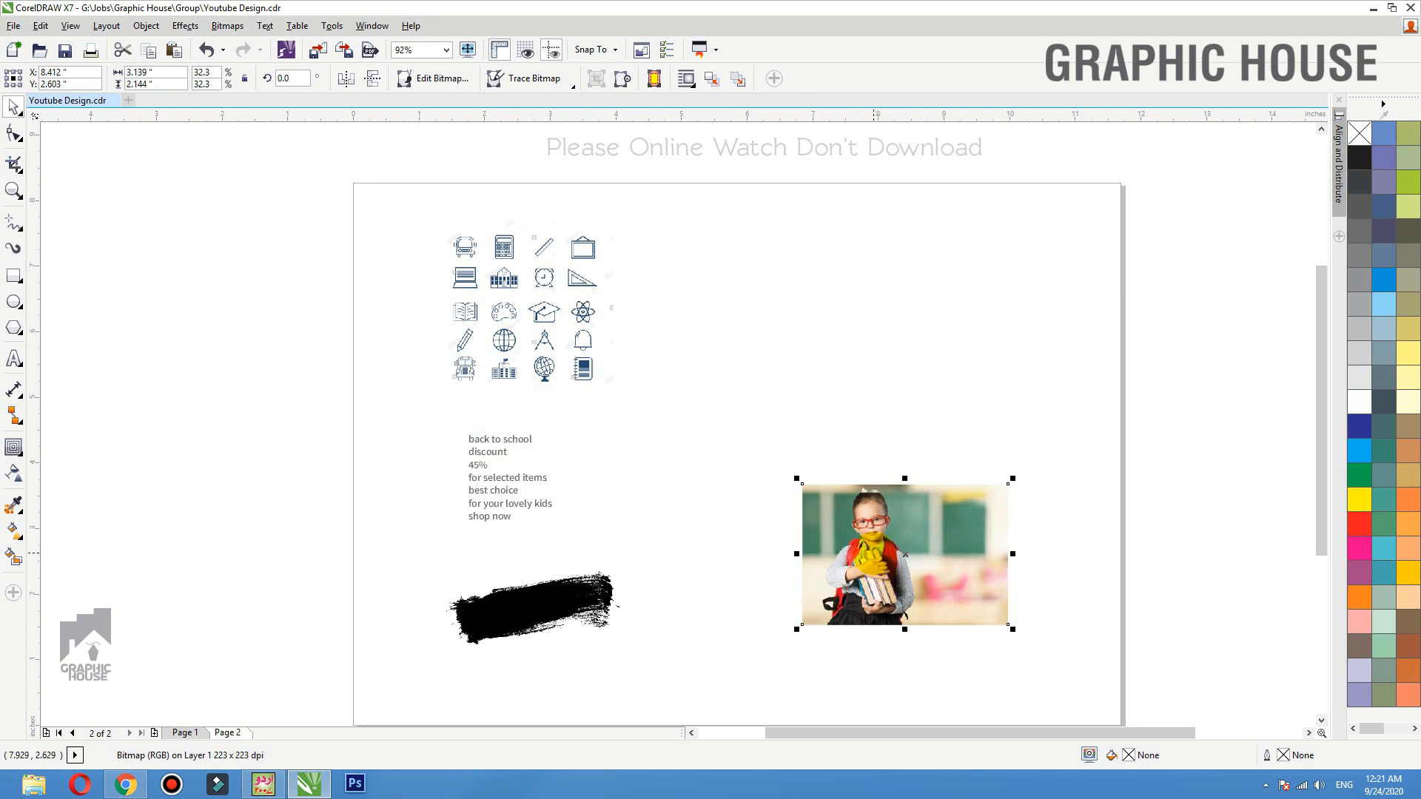
Step: Draw a square about 3.73 inches wide above the child's photo and fill it with white
click(13, 275)
drag(697, 238, 942, 484)
key(space)
click(1362, 404)
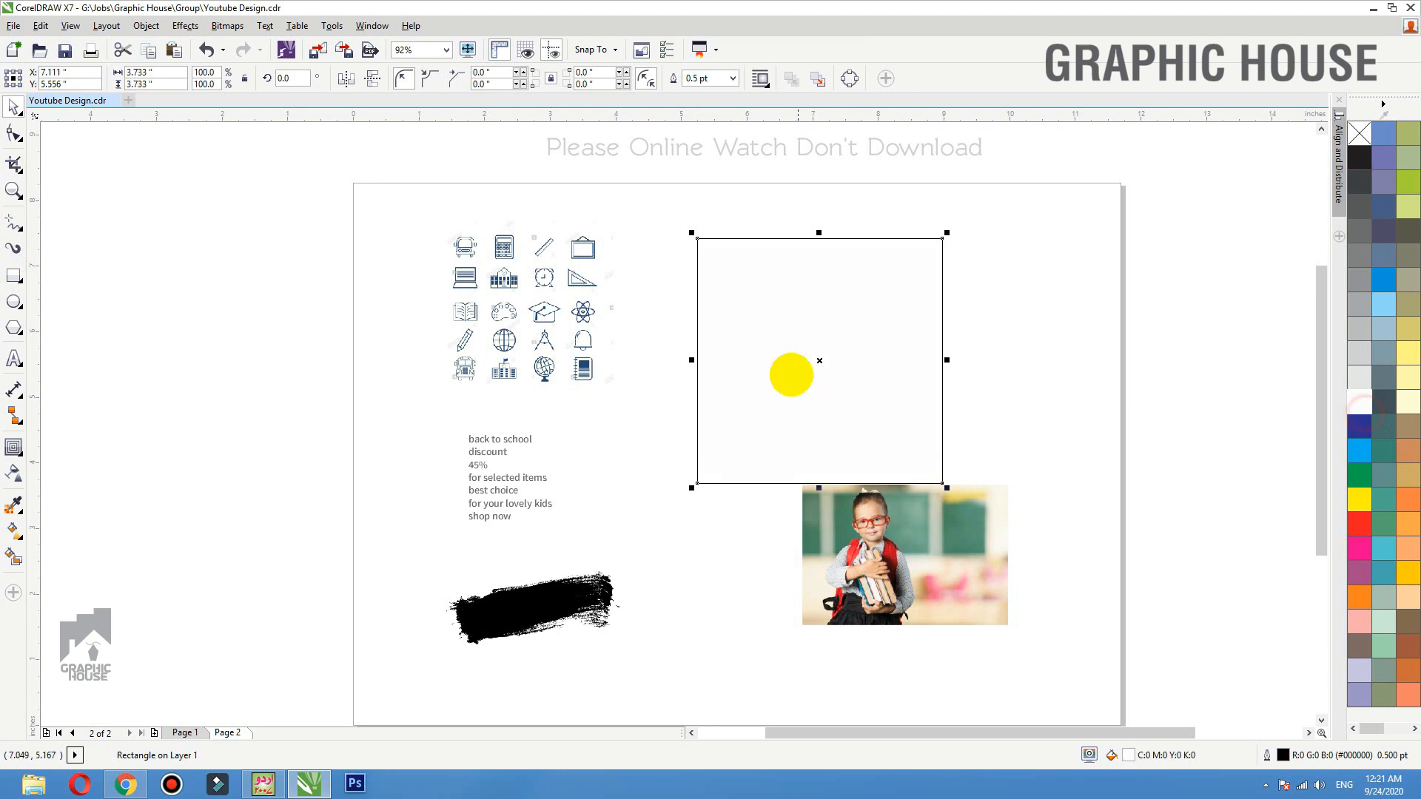
Step: Move the black brush stroke in front of the white square and enlarge it to about 6.43 inches wide
drag(787, 365, 758, 390)
drag(558, 597, 713, 429)
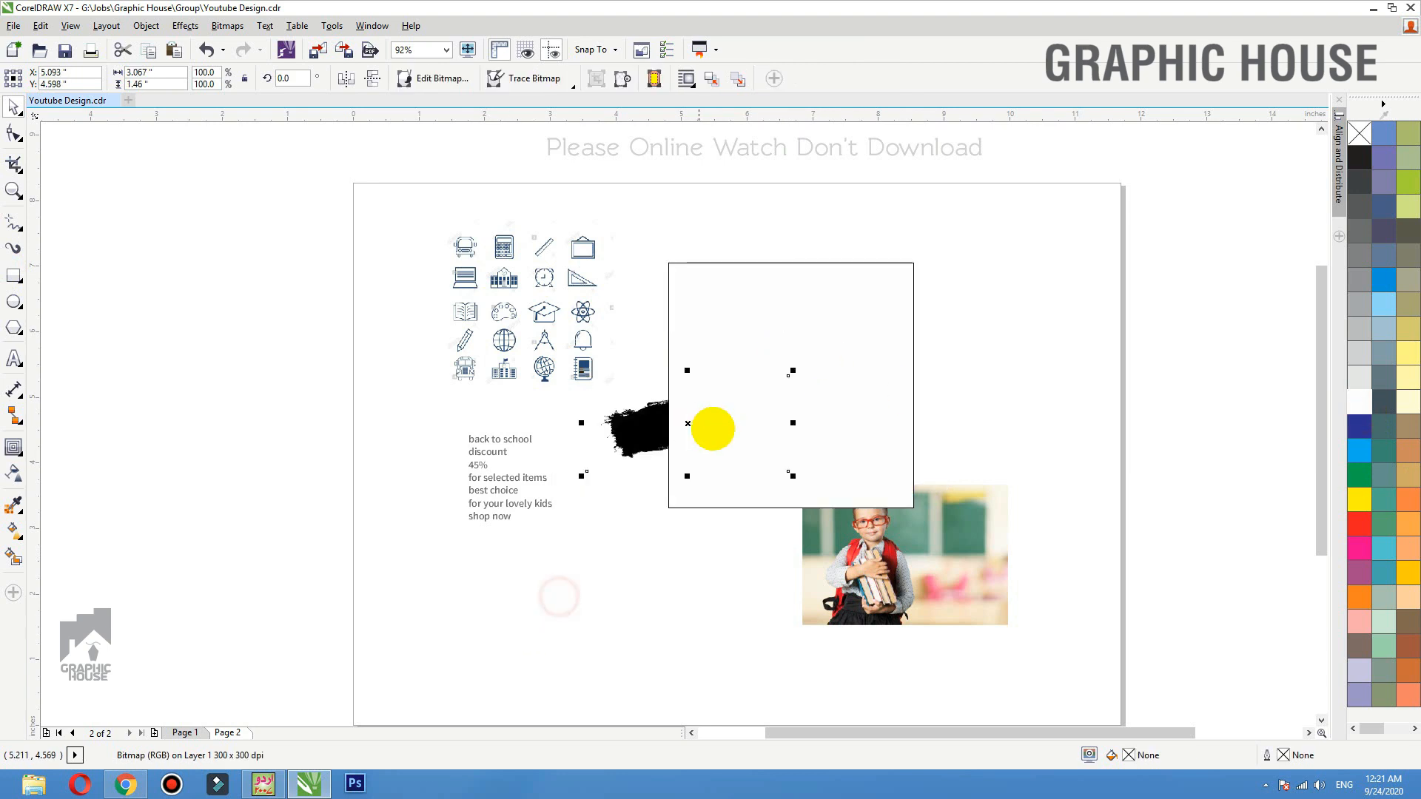
key(shift+Page_Up)
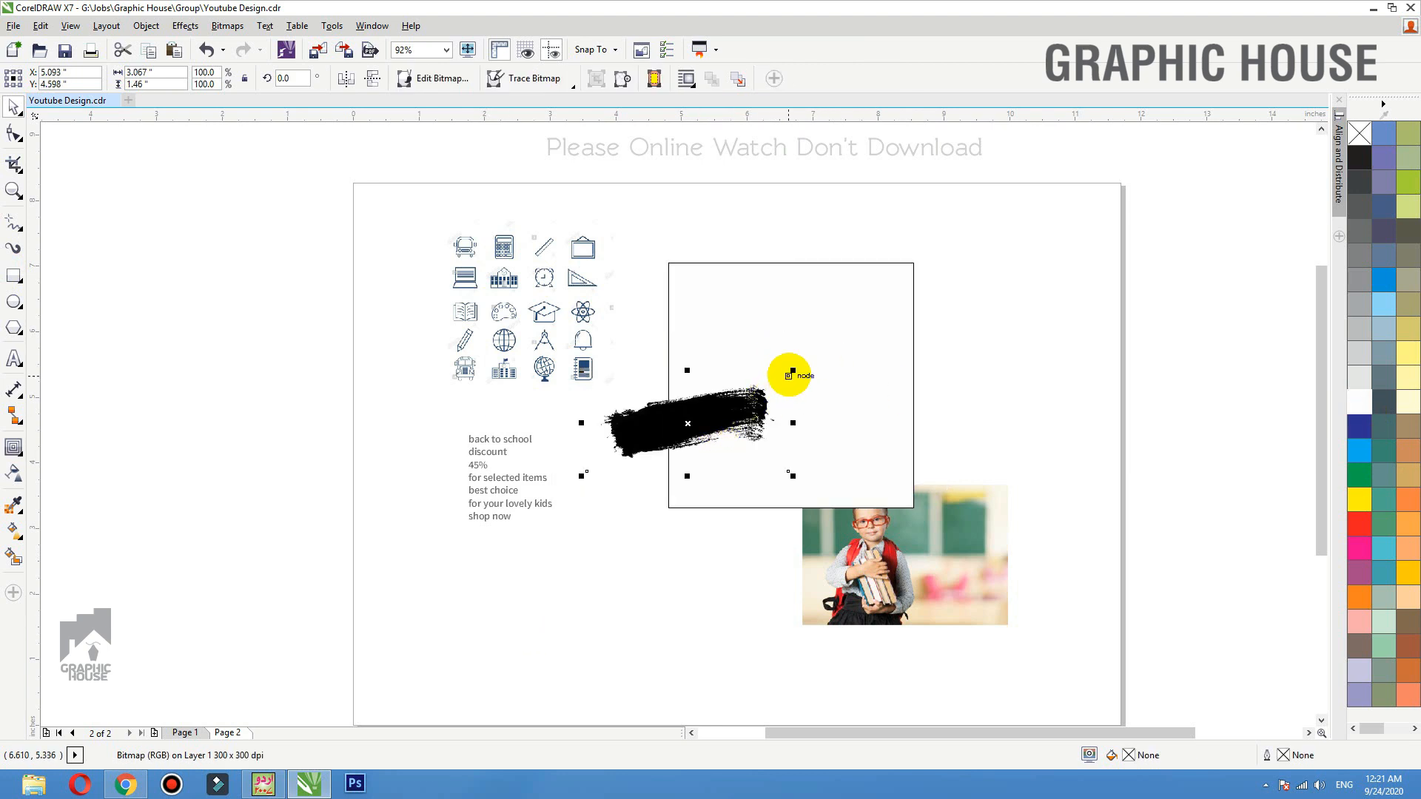
drag(793, 371, 1014, 261)
drag(950, 304, 955, 333)
drag(1086, 261, 630, 465)
Step: Trace the brush stroke bitmap into vector shapes with the Line art outline trace
scroll(625, 412, down, 3)
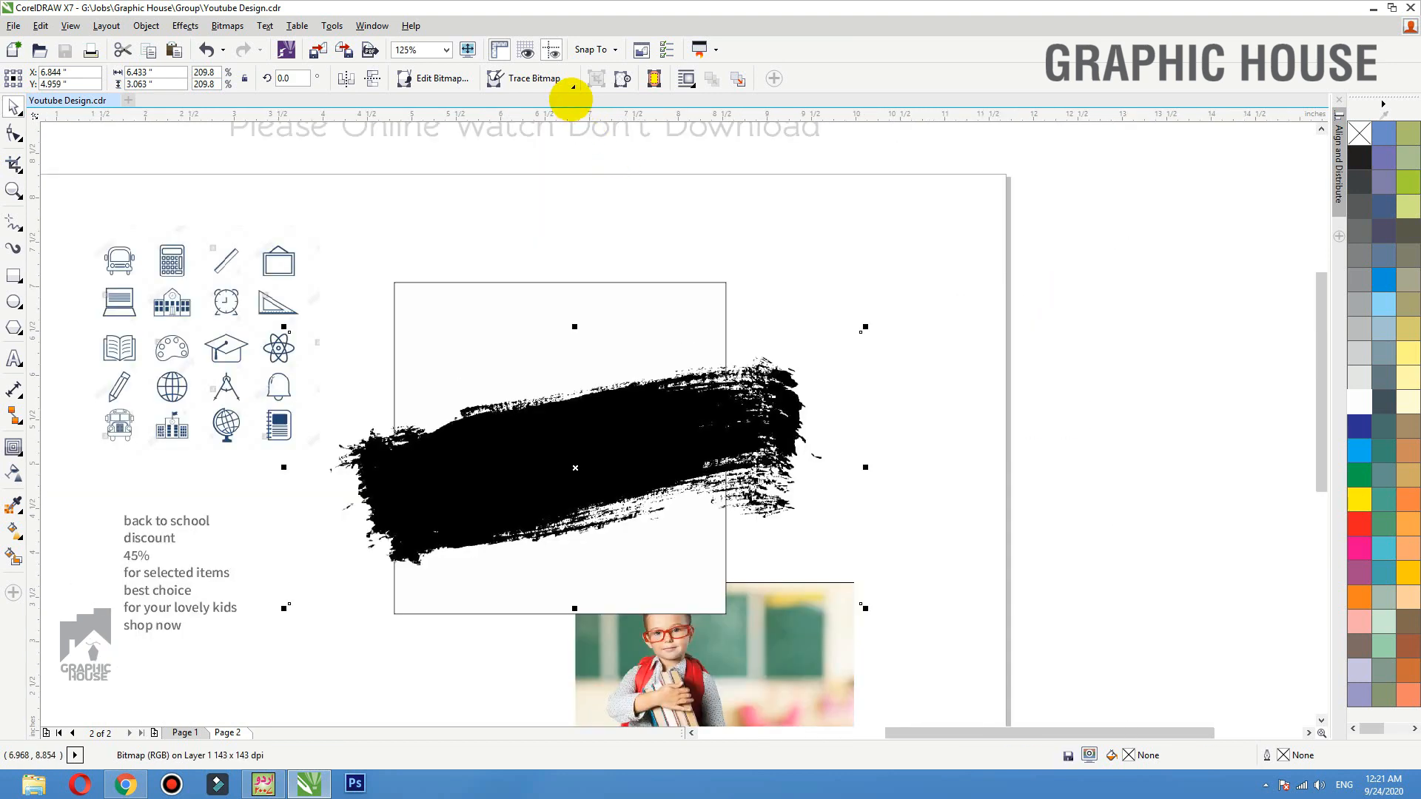
click(570, 87)
mouse_move(584, 146)
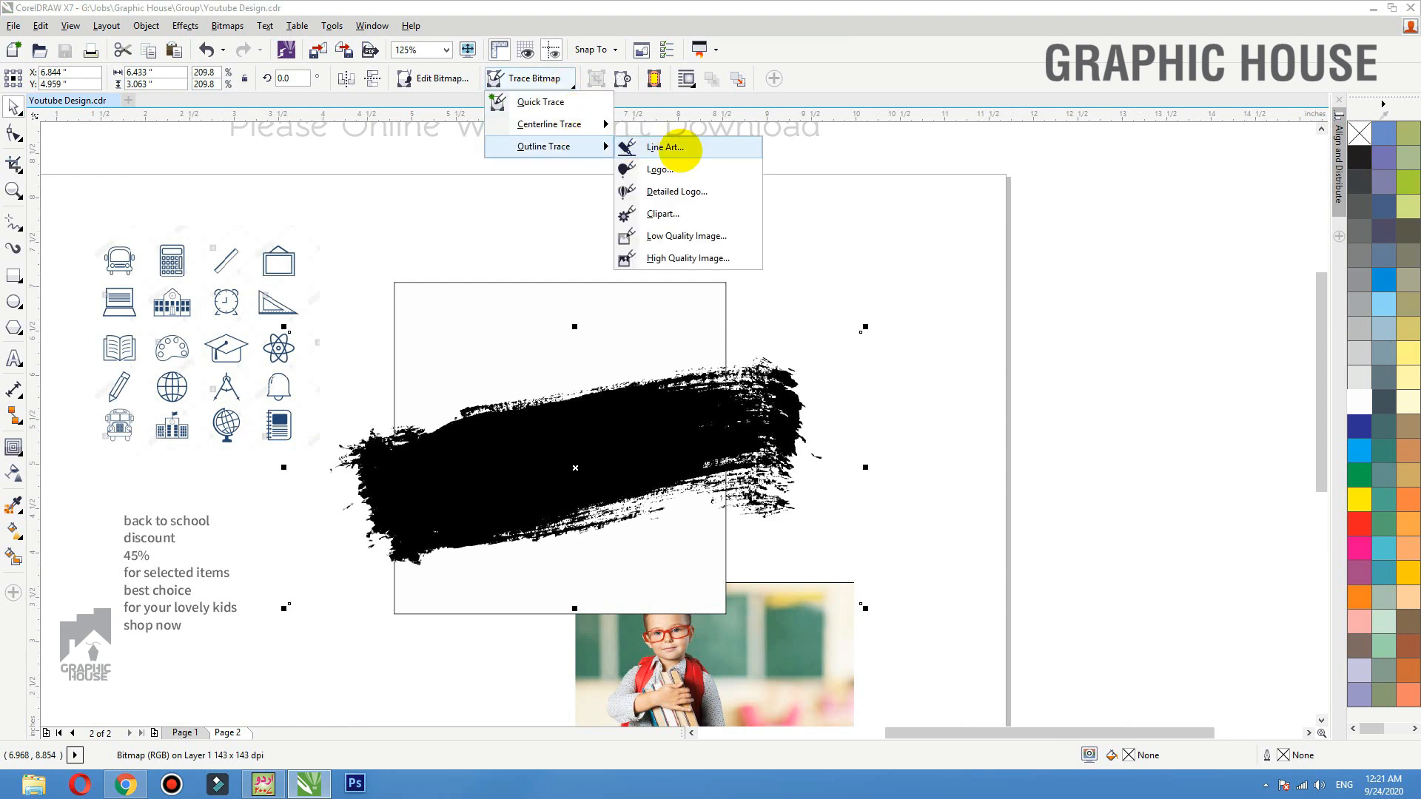
click(679, 149)
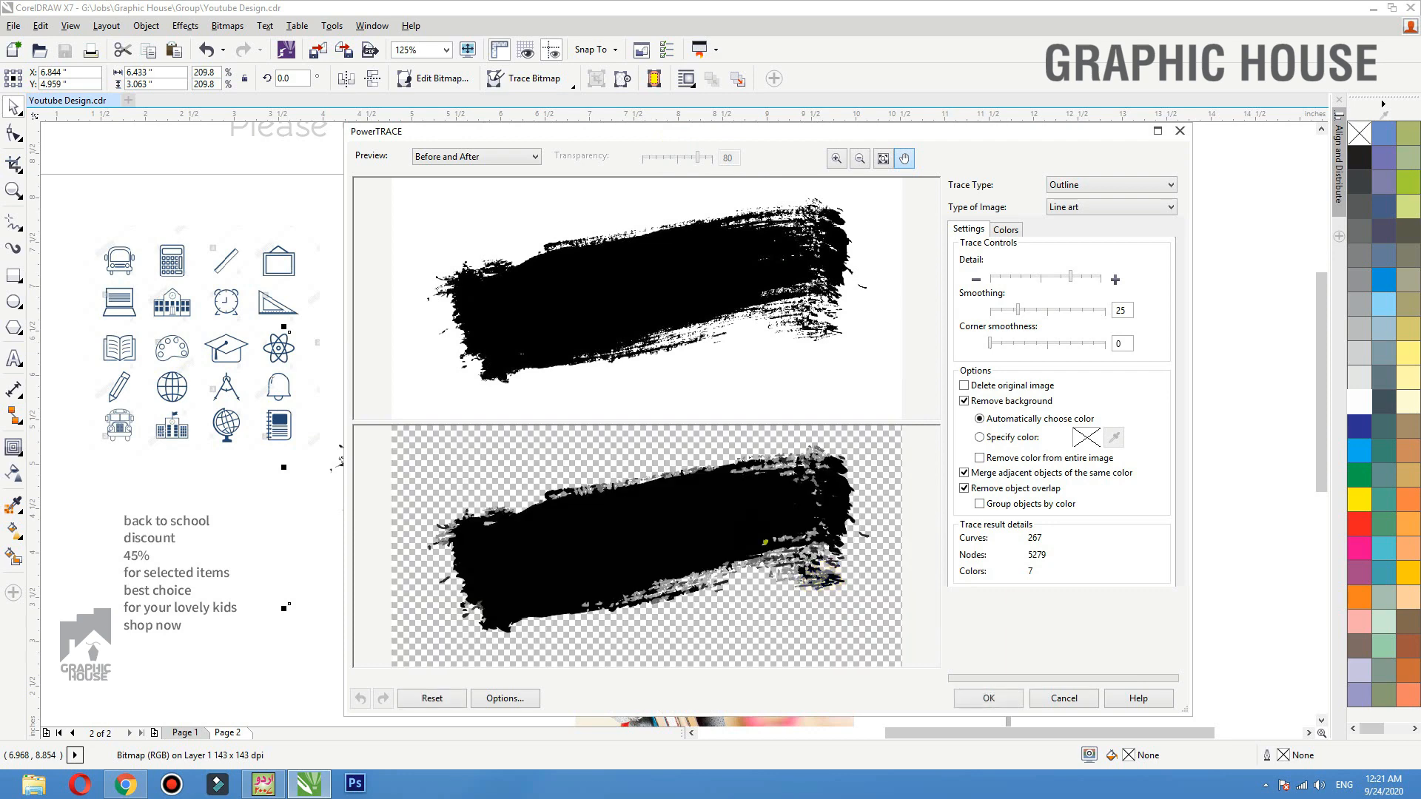
click(987, 698)
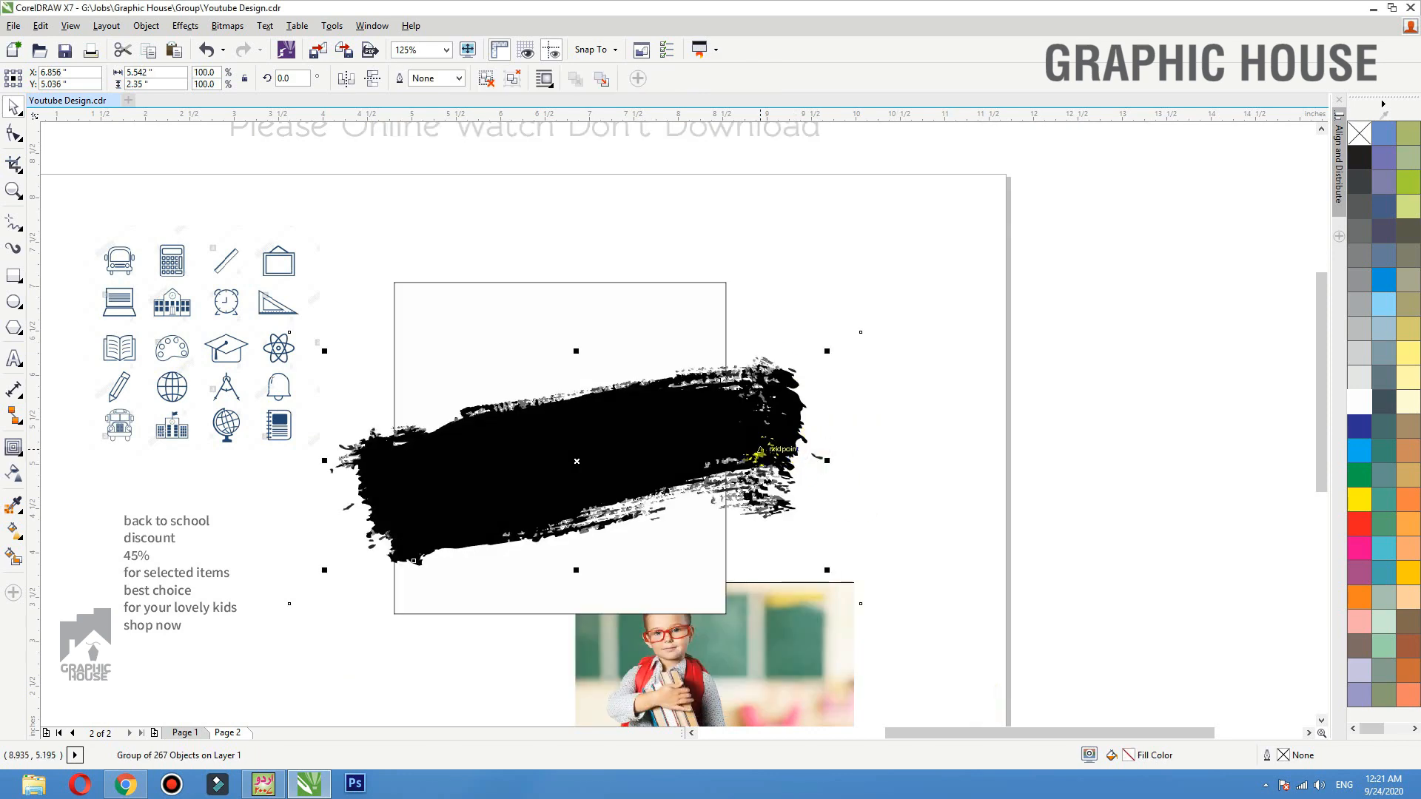
Step: Fill the traced brush stroke with orange, then tilt and stretch it to about 3.1 inches tall so it crosses the square diagonally
drag(750, 406, 739, 465)
click(1368, 598)
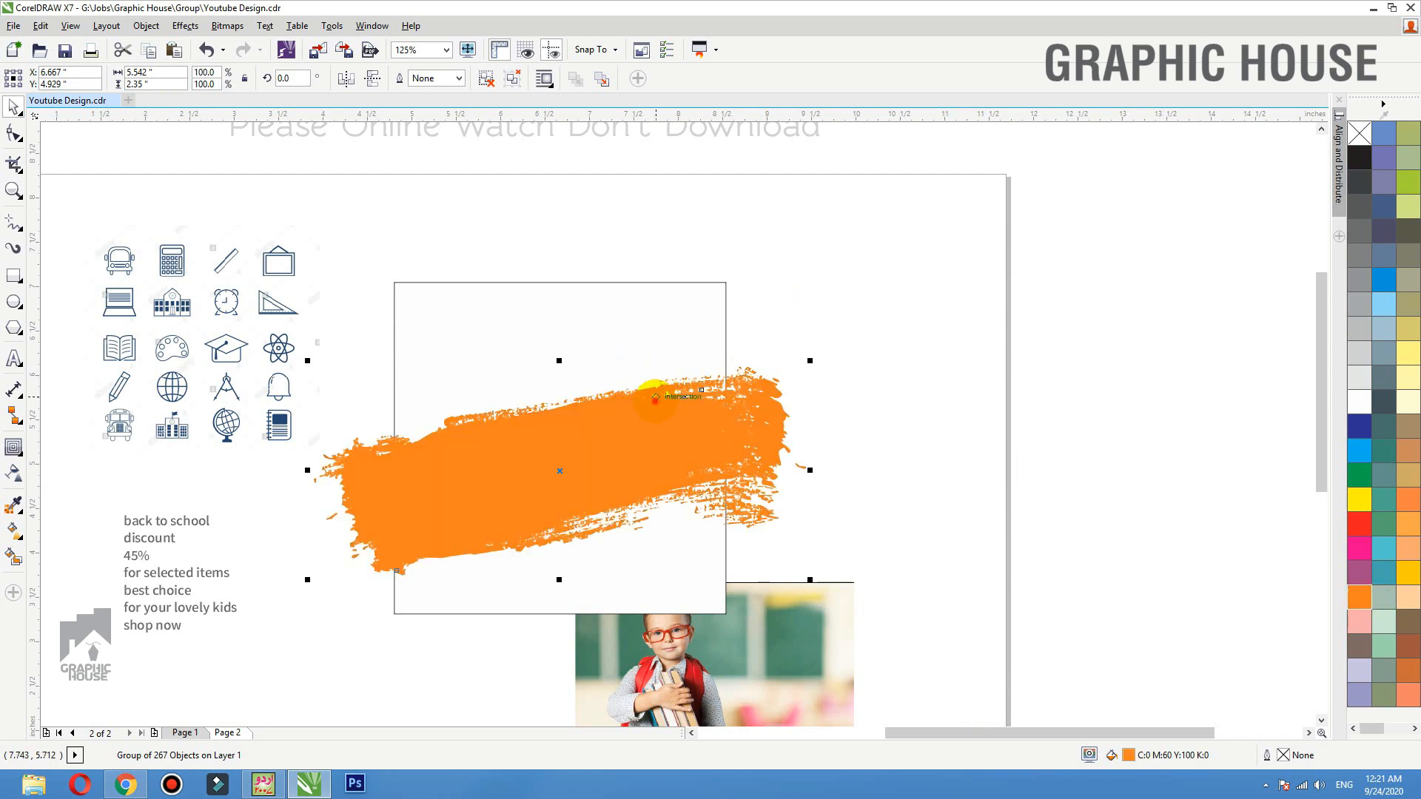
drag(809, 360, 704, 349)
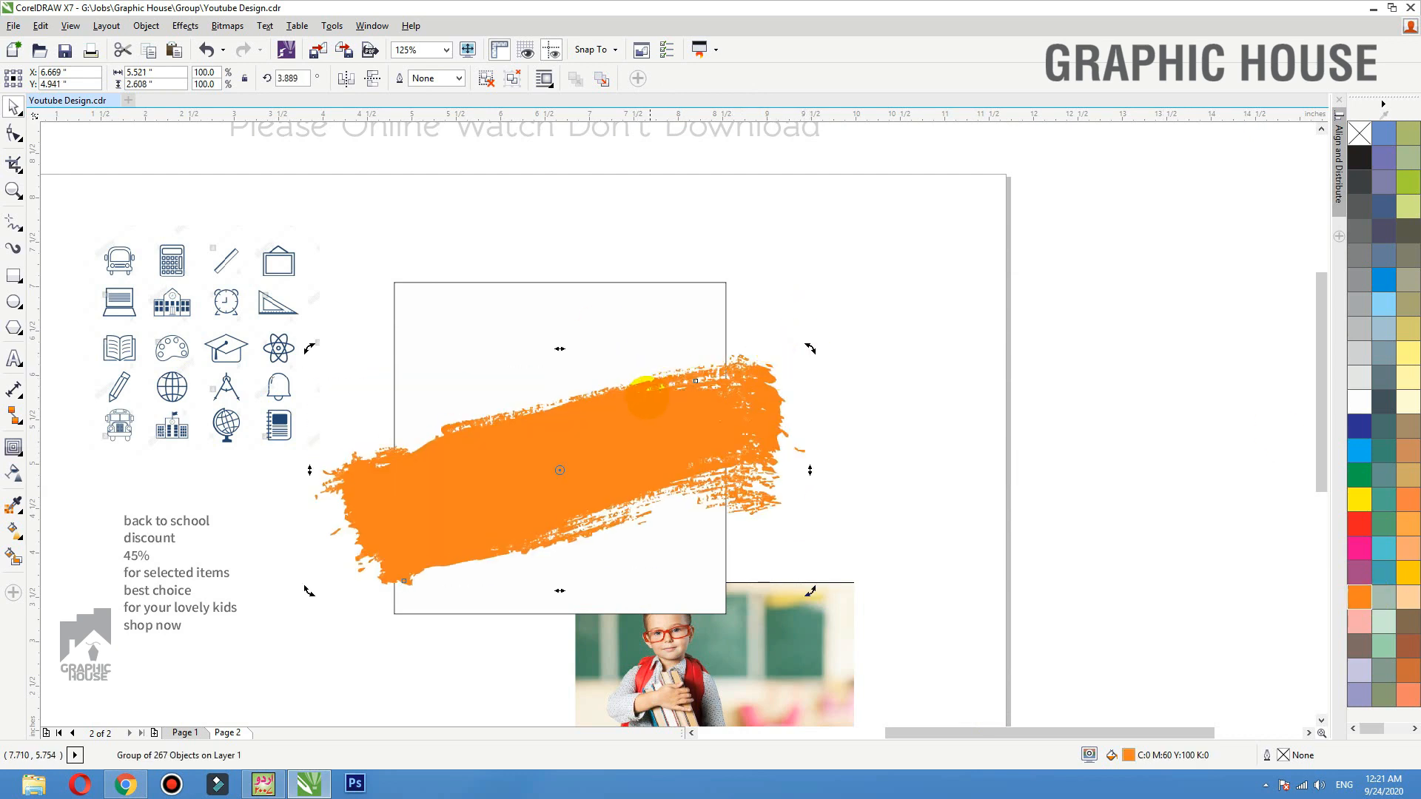
drag(629, 412, 618, 401)
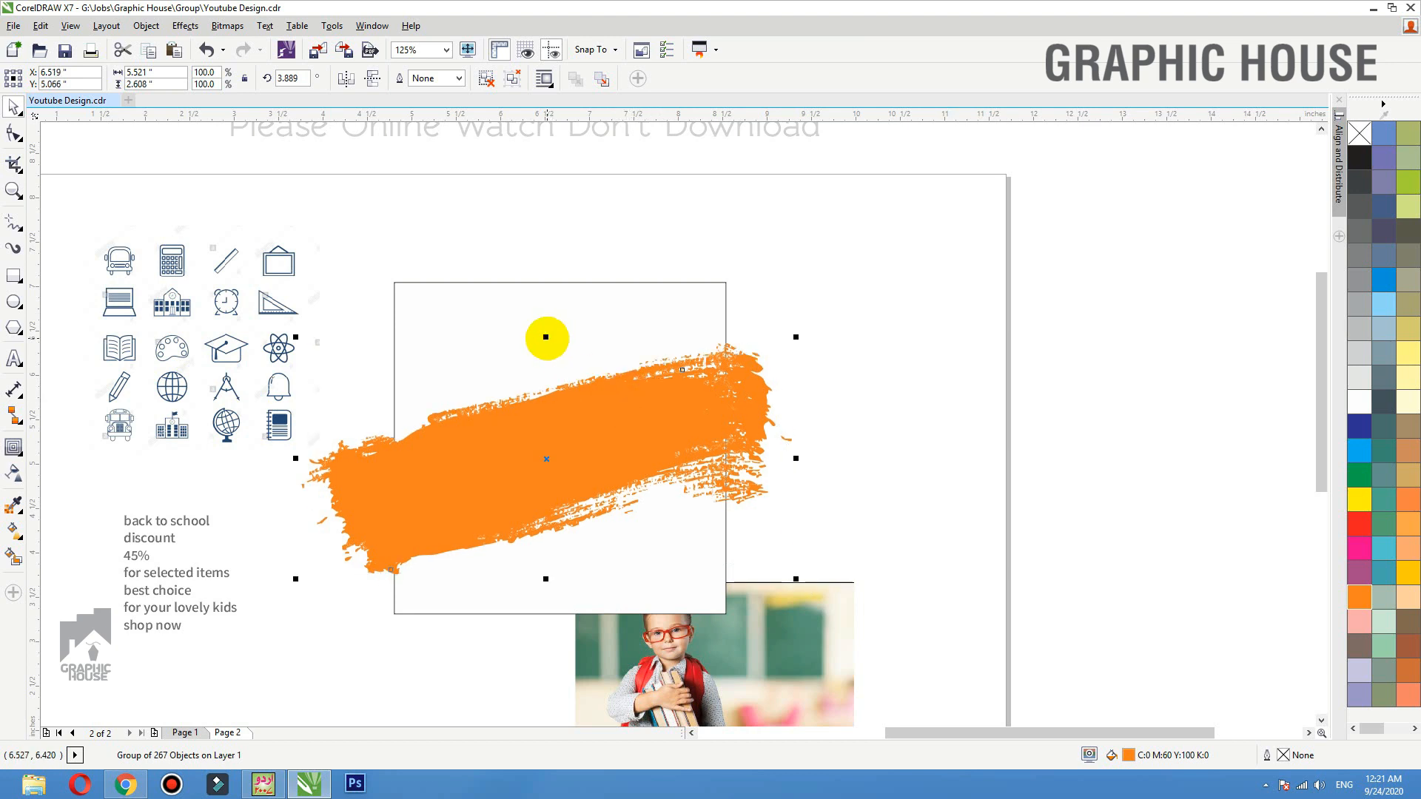
drag(547, 338, 545, 317)
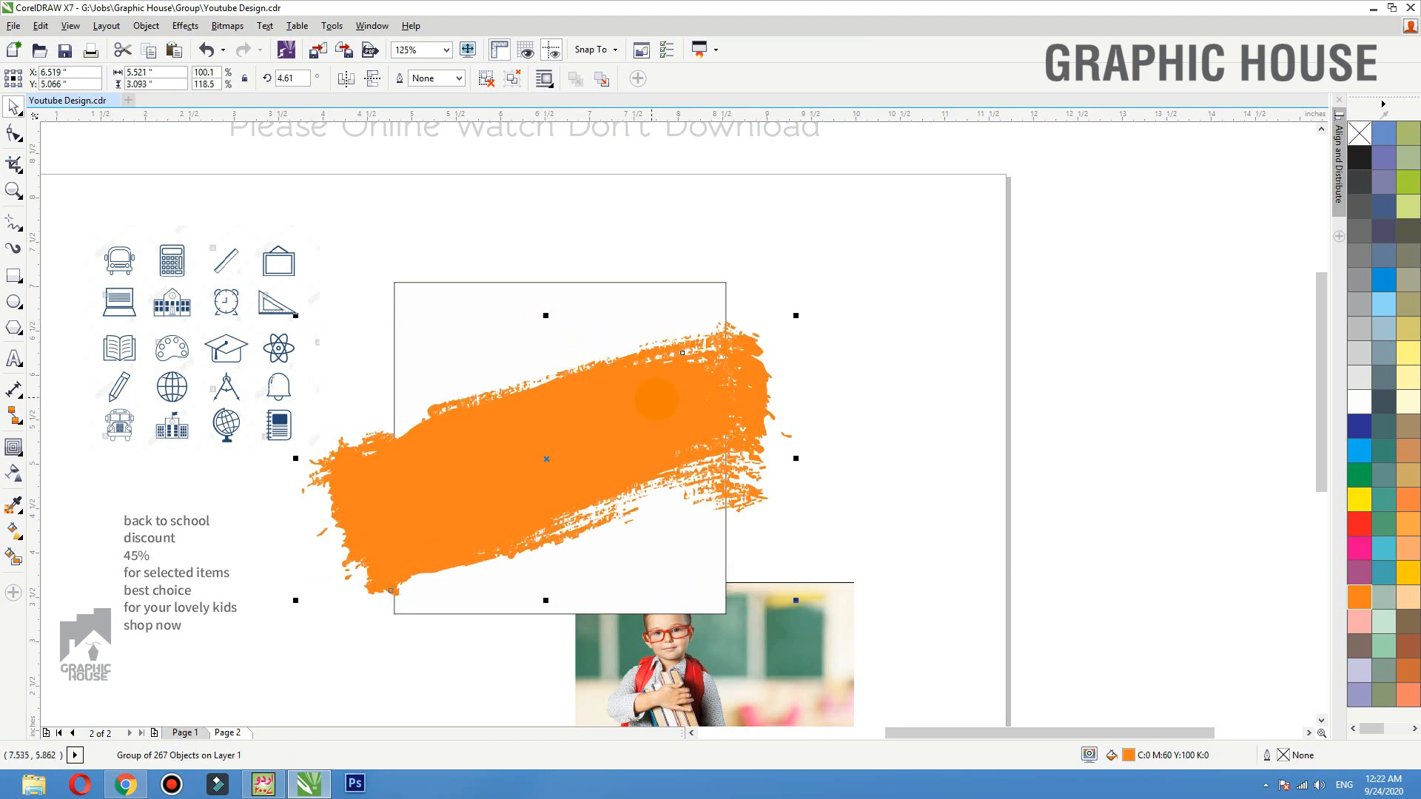
drag(661, 399, 661, 390)
click(693, 403)
drag(796, 302, 789, 294)
Step: PowerClip the orange brush stroke inside the white square and move the child's photo clear of the square on its right side
right_click(733, 347)
click(723, 284)
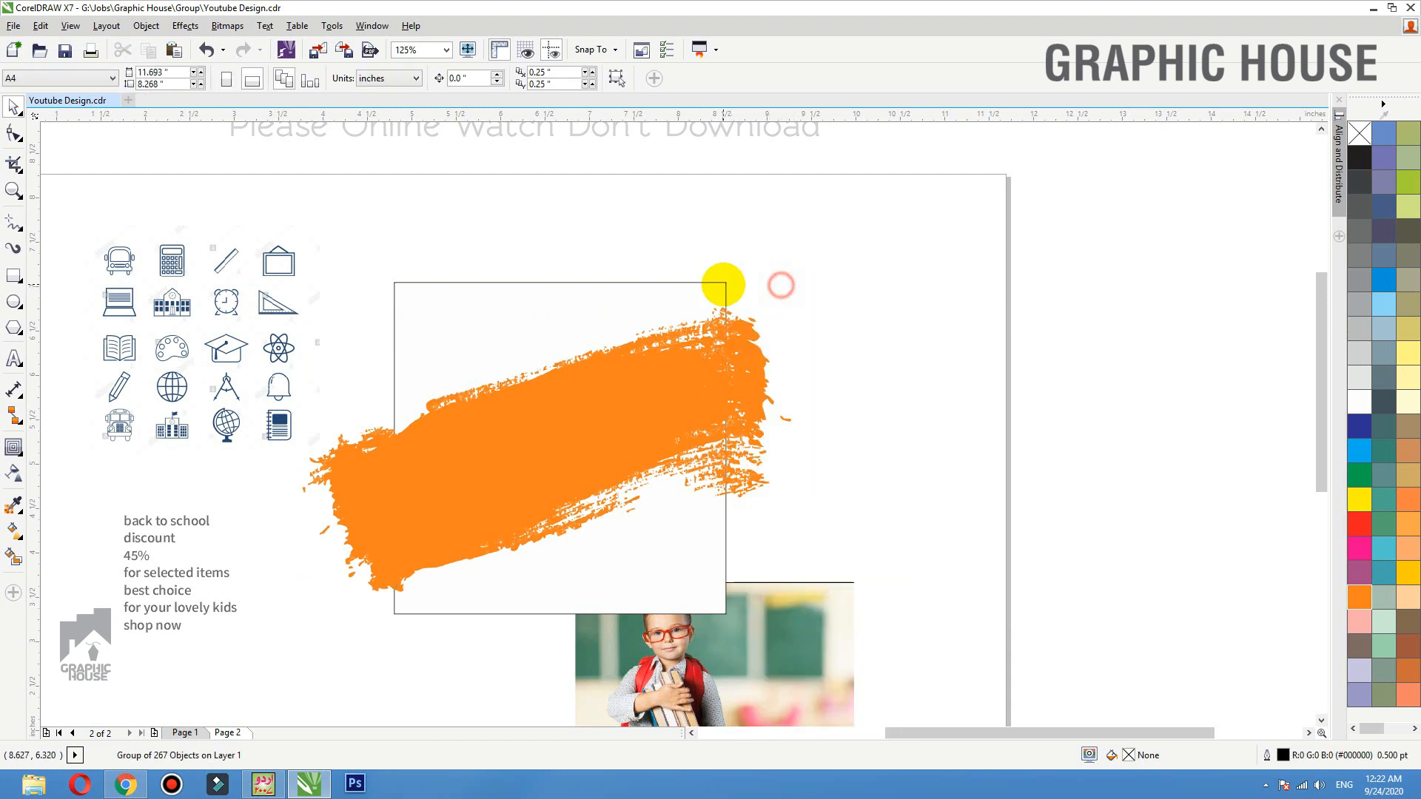
drag(687, 373, 723, 363)
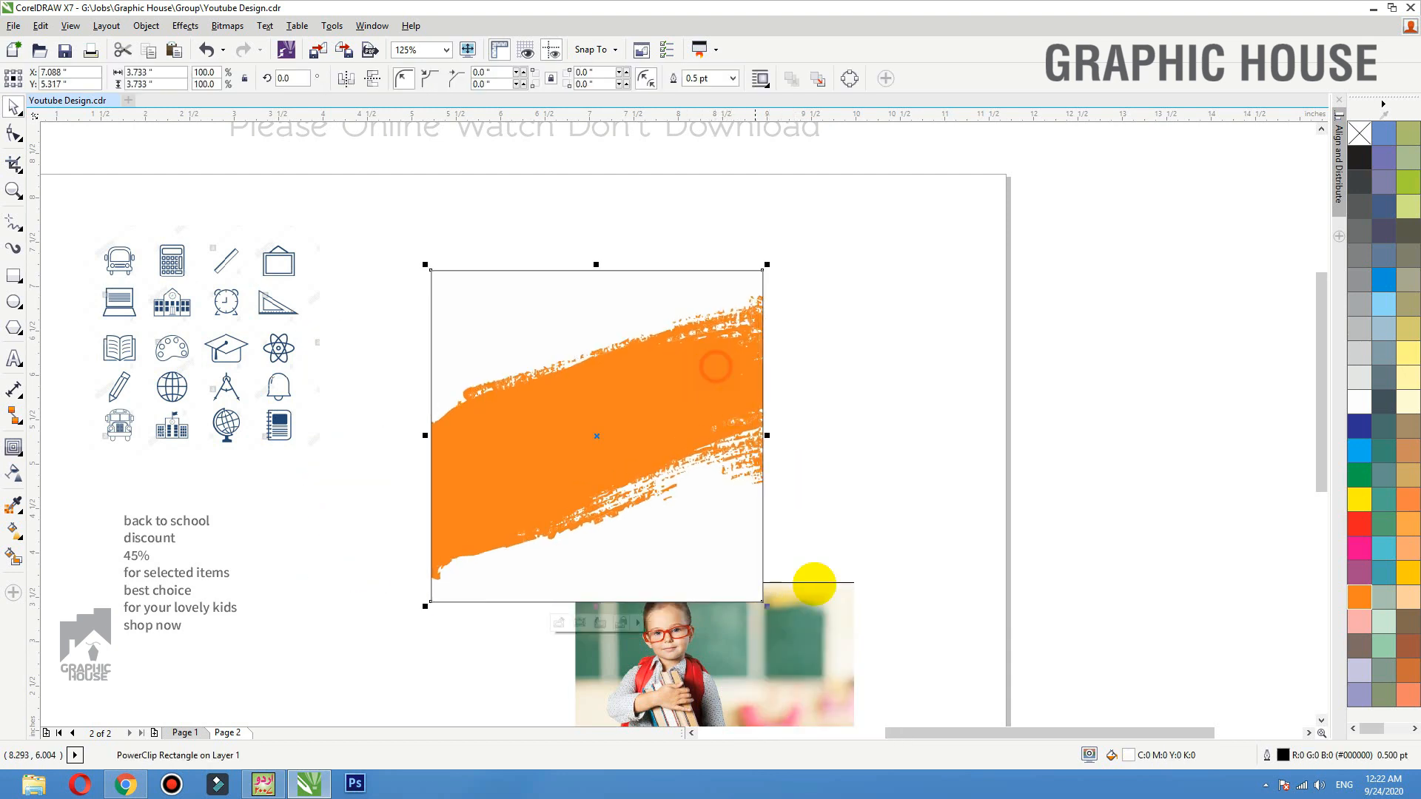
drag(799, 664, 1101, 488)
click(603, 437)
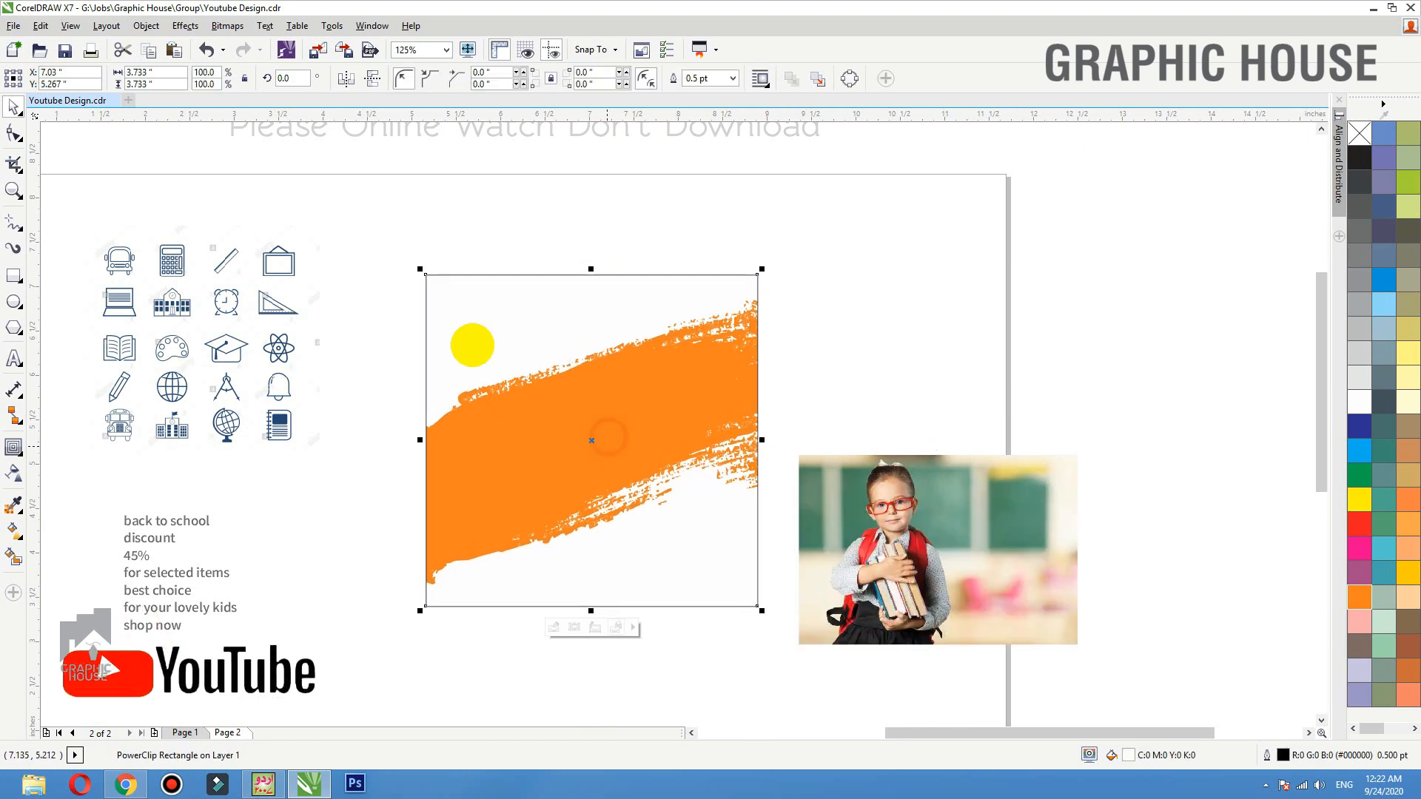
Step: Create a one-step inner contour offset about 0.172 inch from the square's edge and turn it into an unfilled frame
click(13, 446)
drag(428, 440, 423, 406)
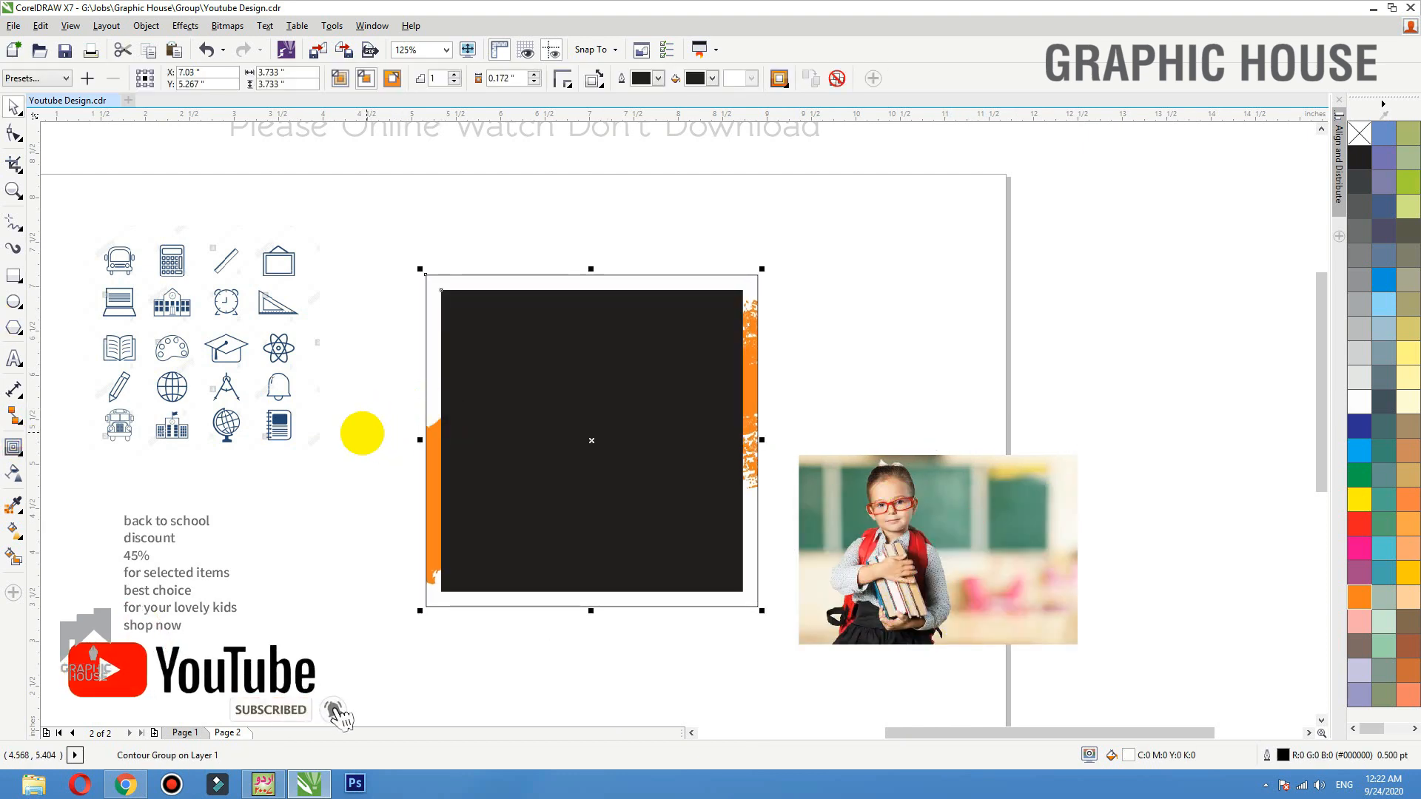
click(602, 415)
click(1358, 133)
click(958, 254)
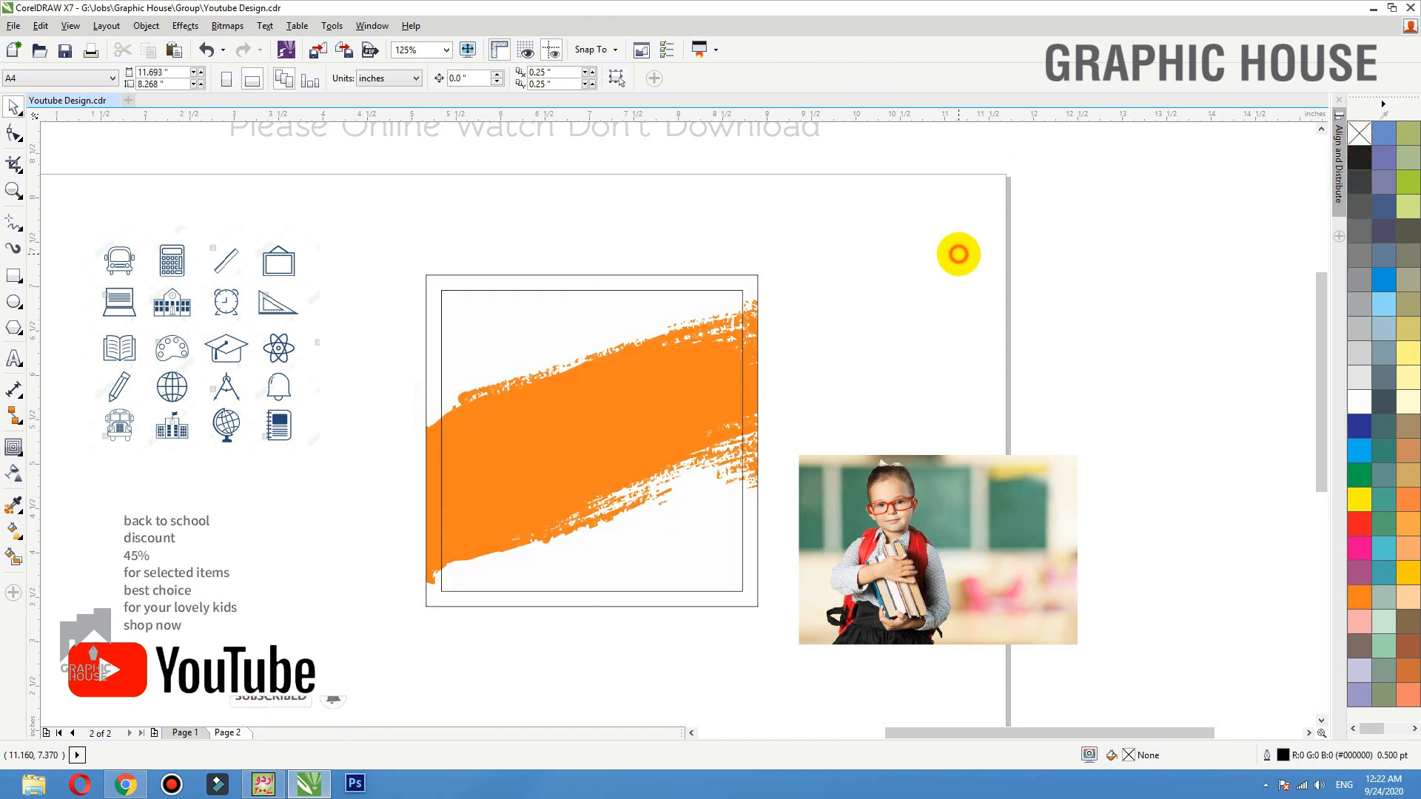
Step: PowerClip the school icons bitmap inside the square
drag(263, 341, 303, 352)
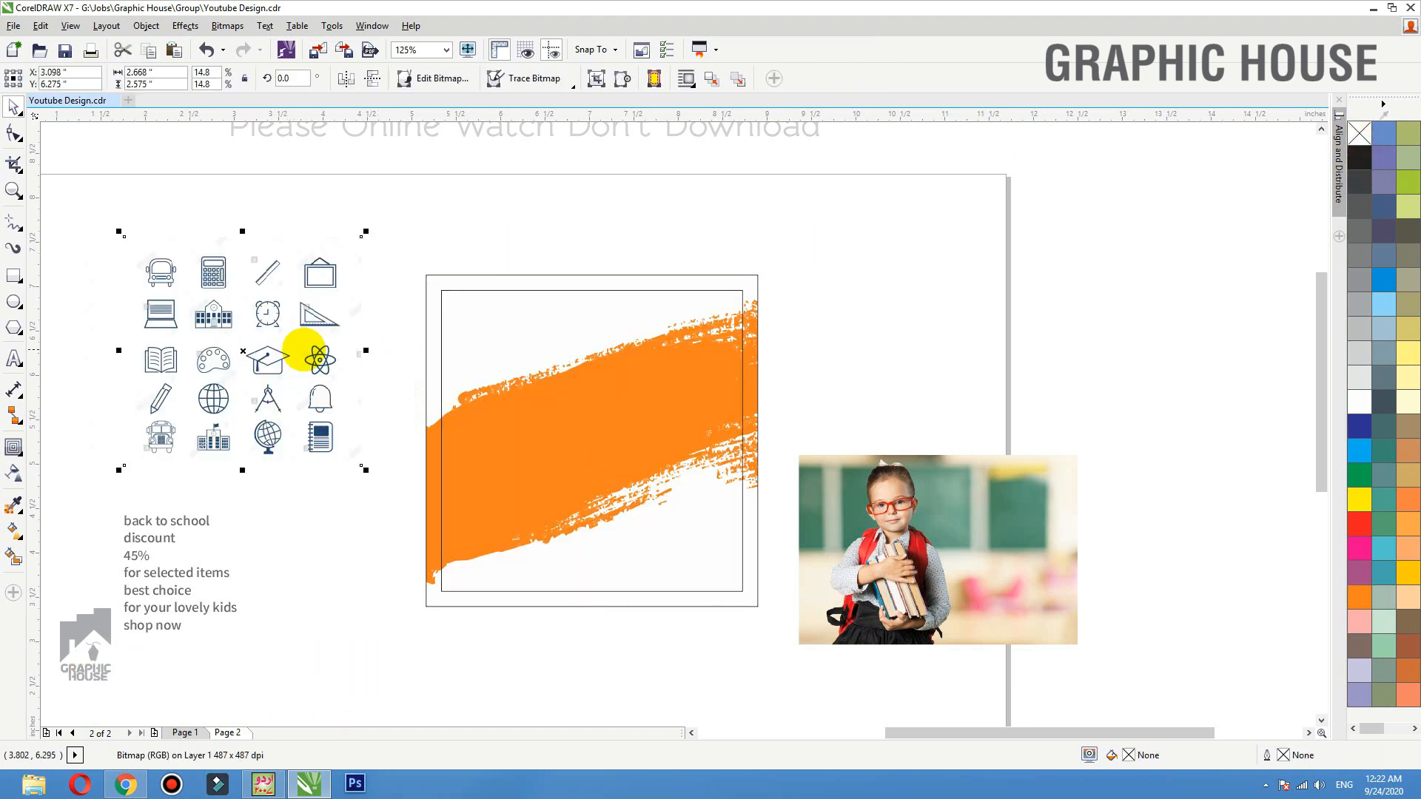
right_click(305, 274)
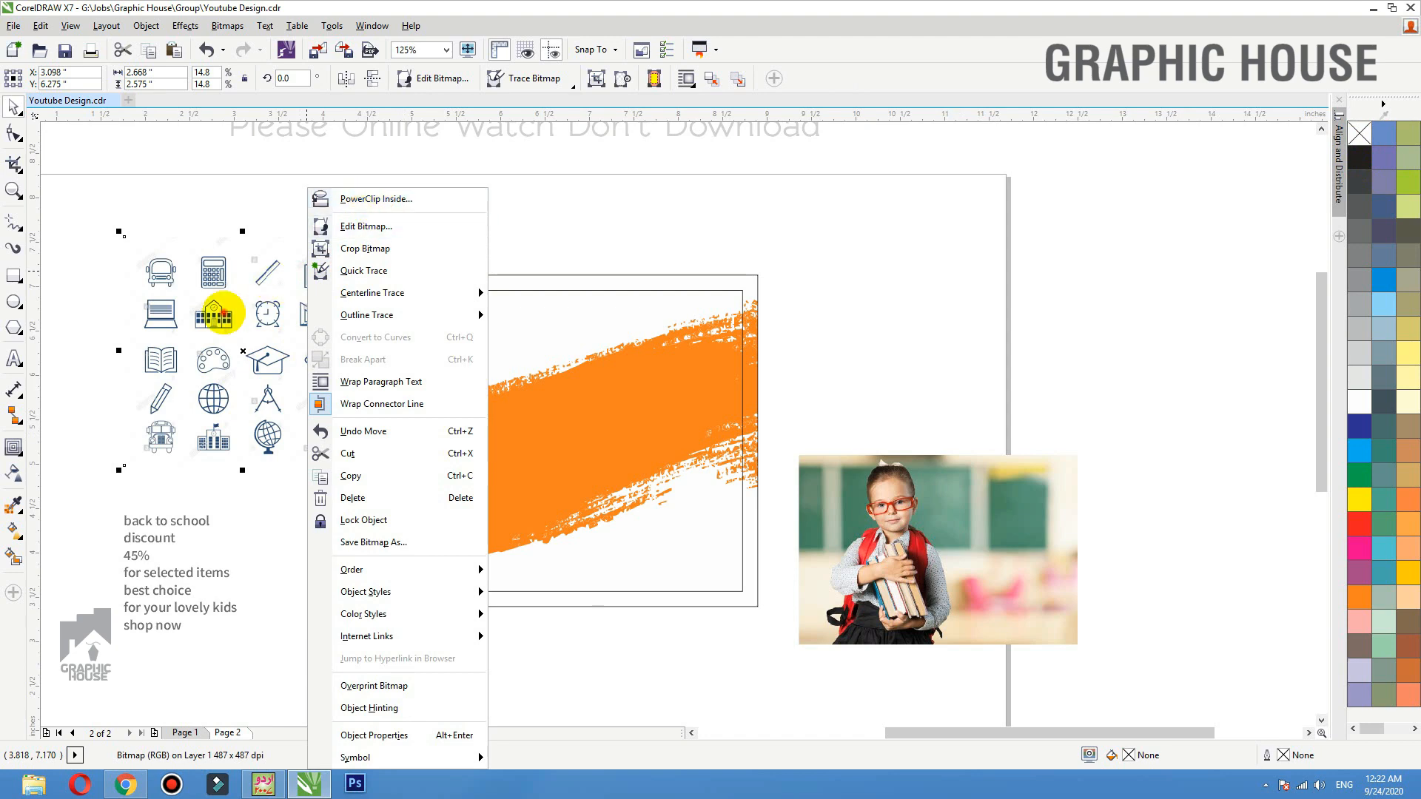
click(223, 312)
key(F2)
drag(472, 247, 259, 366)
scroll(446, 399, down, 2)
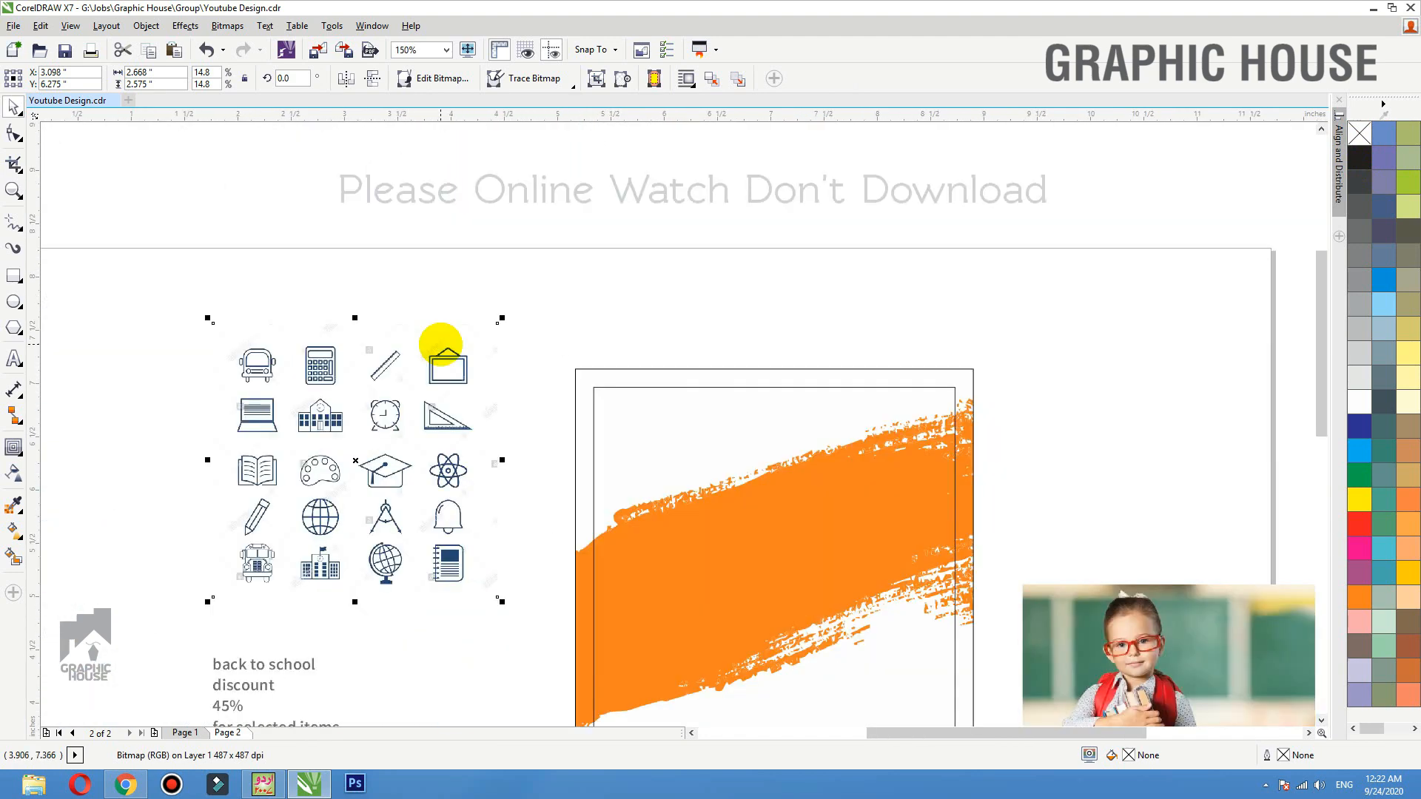
right_click(440, 344)
click(523, 198)
click(677, 374)
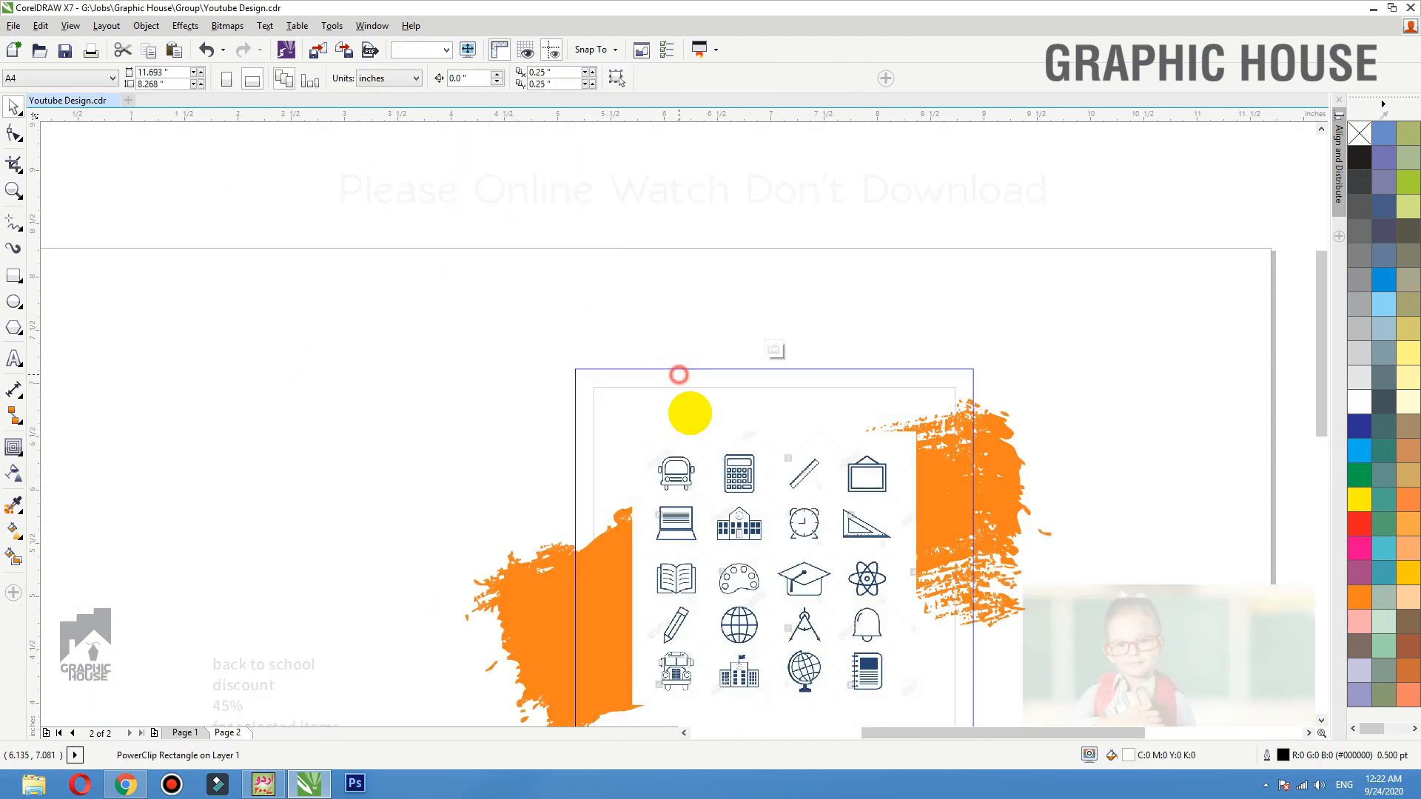
Step: Within the PowerClip contents, move the school icons to the square's upper-left corner and shrink them to about 2.23 inches wide
ctrl+click(770, 590)
drag(770, 589, 700, 518)
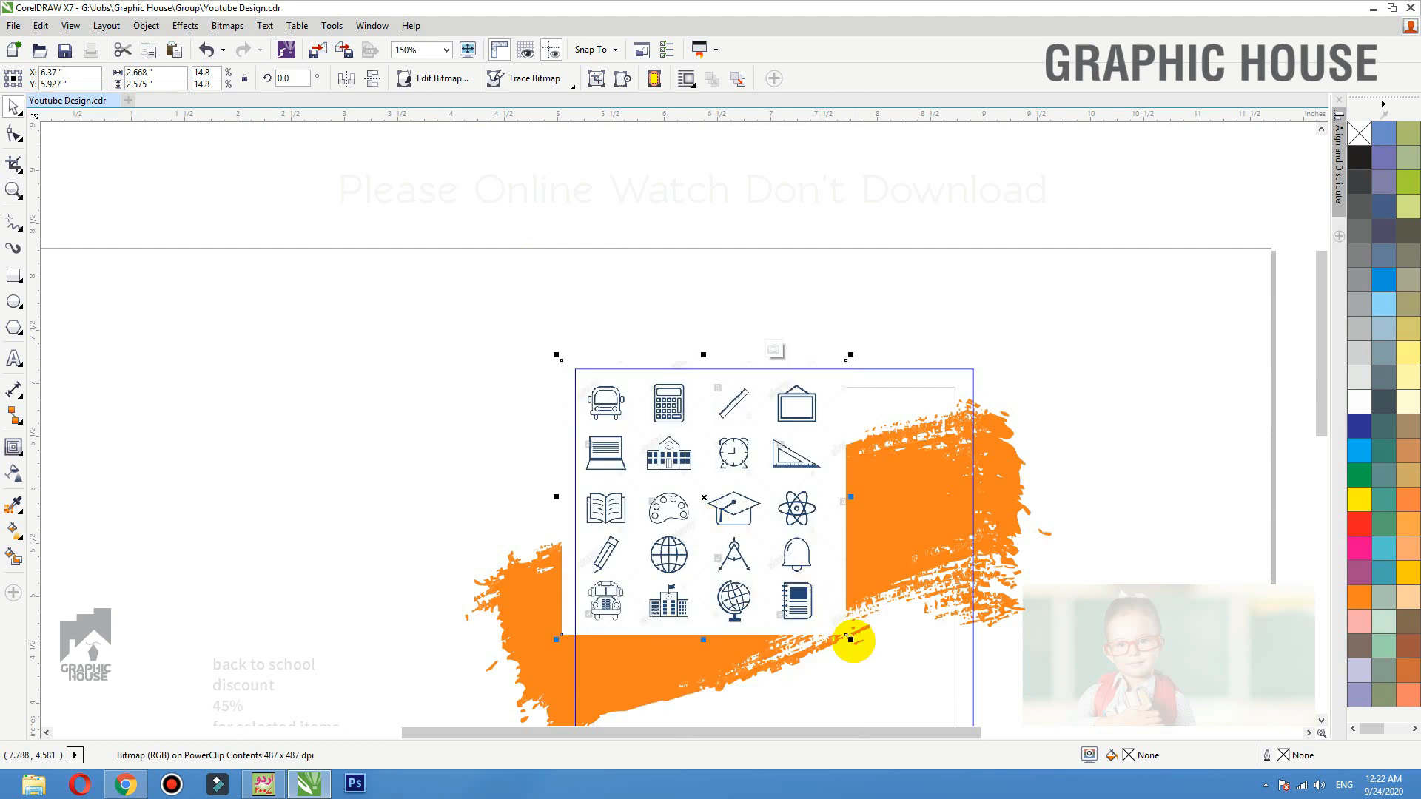
drag(851, 639, 799, 582)
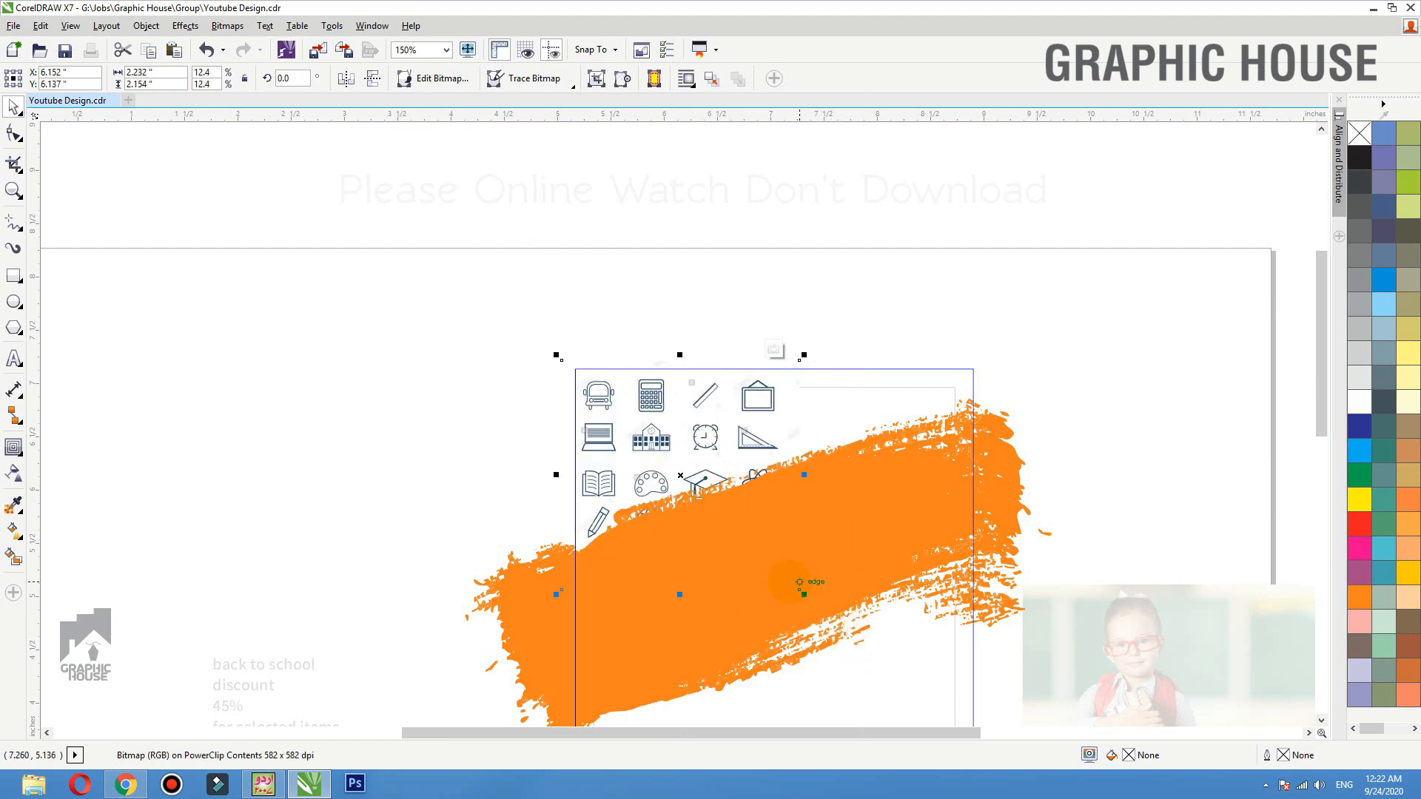
Step: Duplicate the icons side by side behind the brush stroke, group the pair and copy it below to cover the whole square
drag(611, 390, 838, 416)
right_click(838, 416)
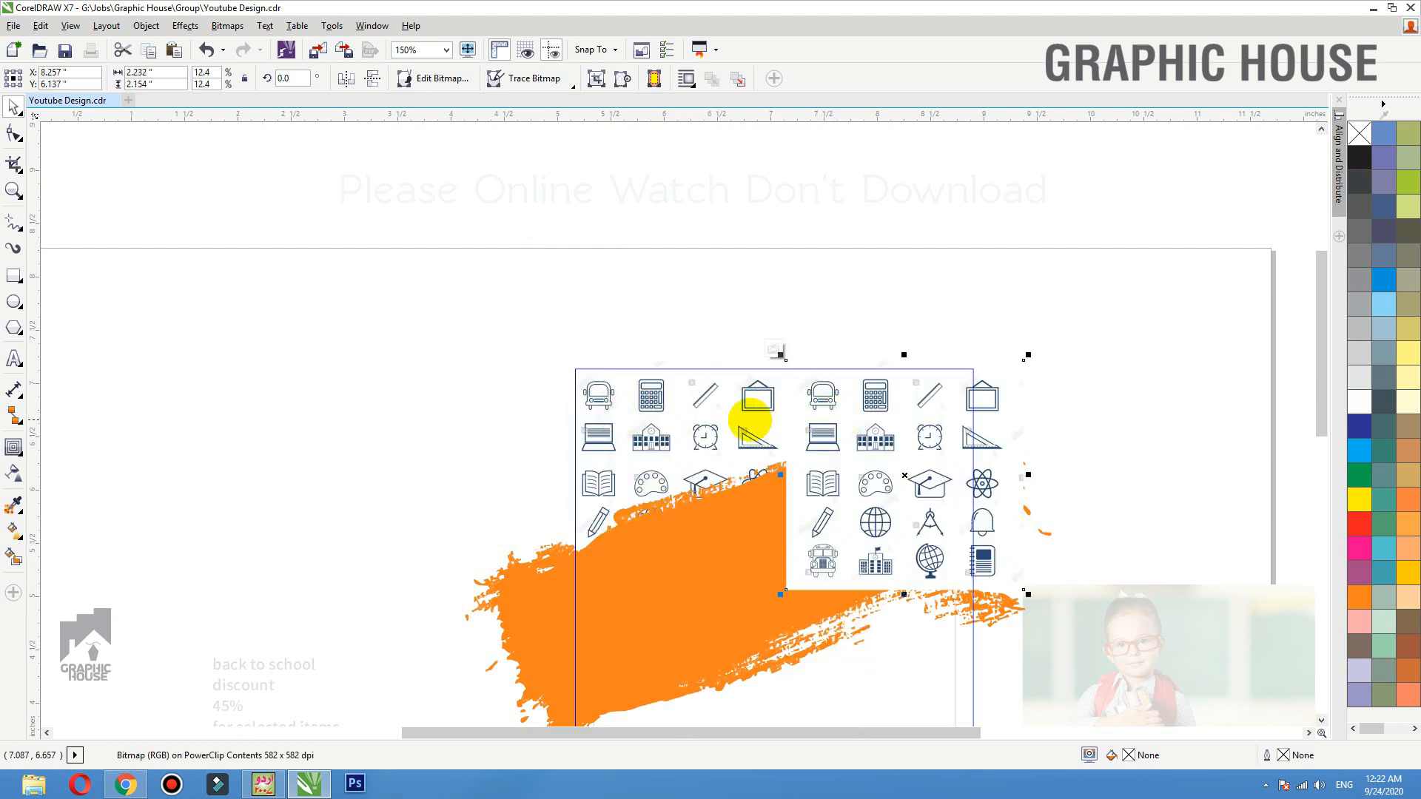
shift+click(745, 419)
key(shift+Page_Down)
scroll(743, 420, down, 1)
key(ctrl+g)
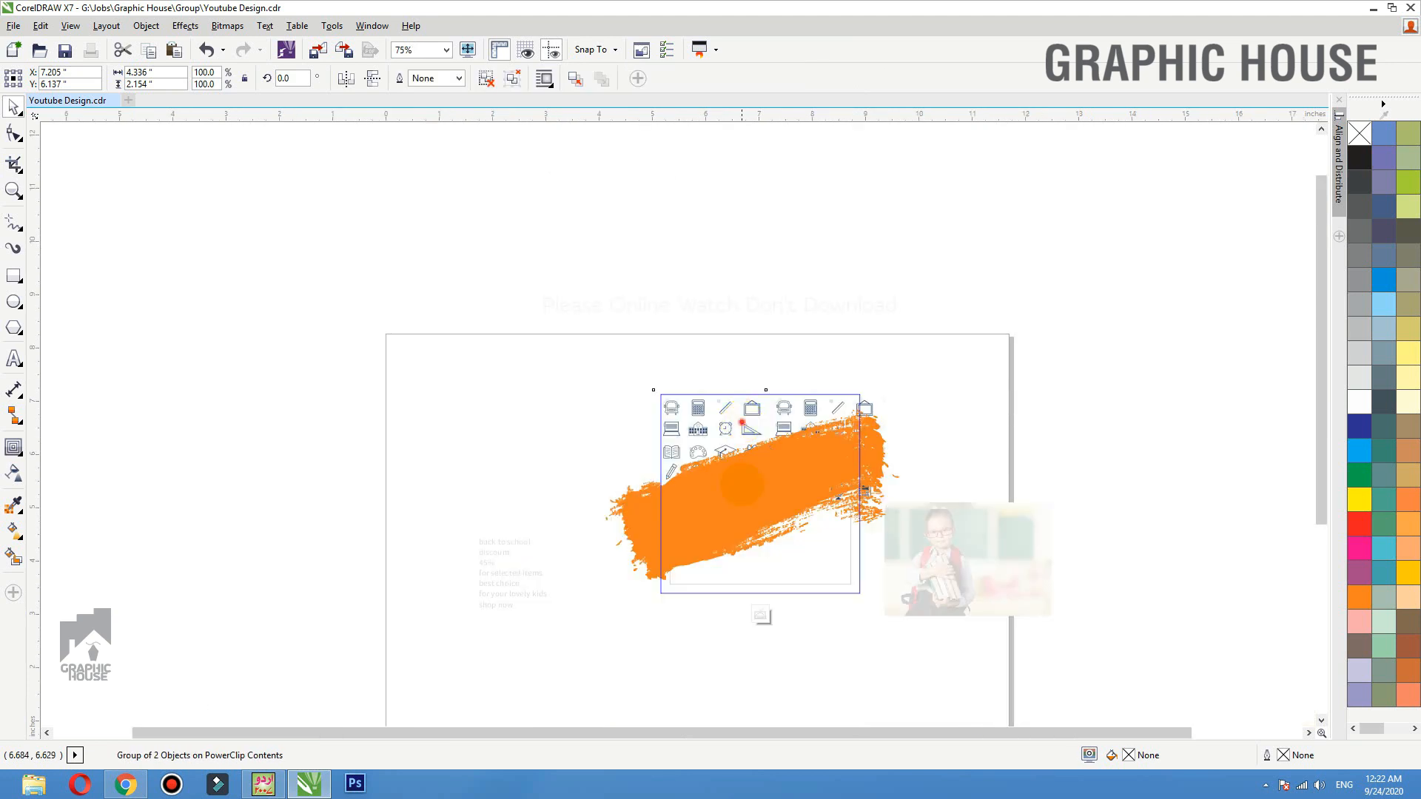
drag(743, 421, 741, 514)
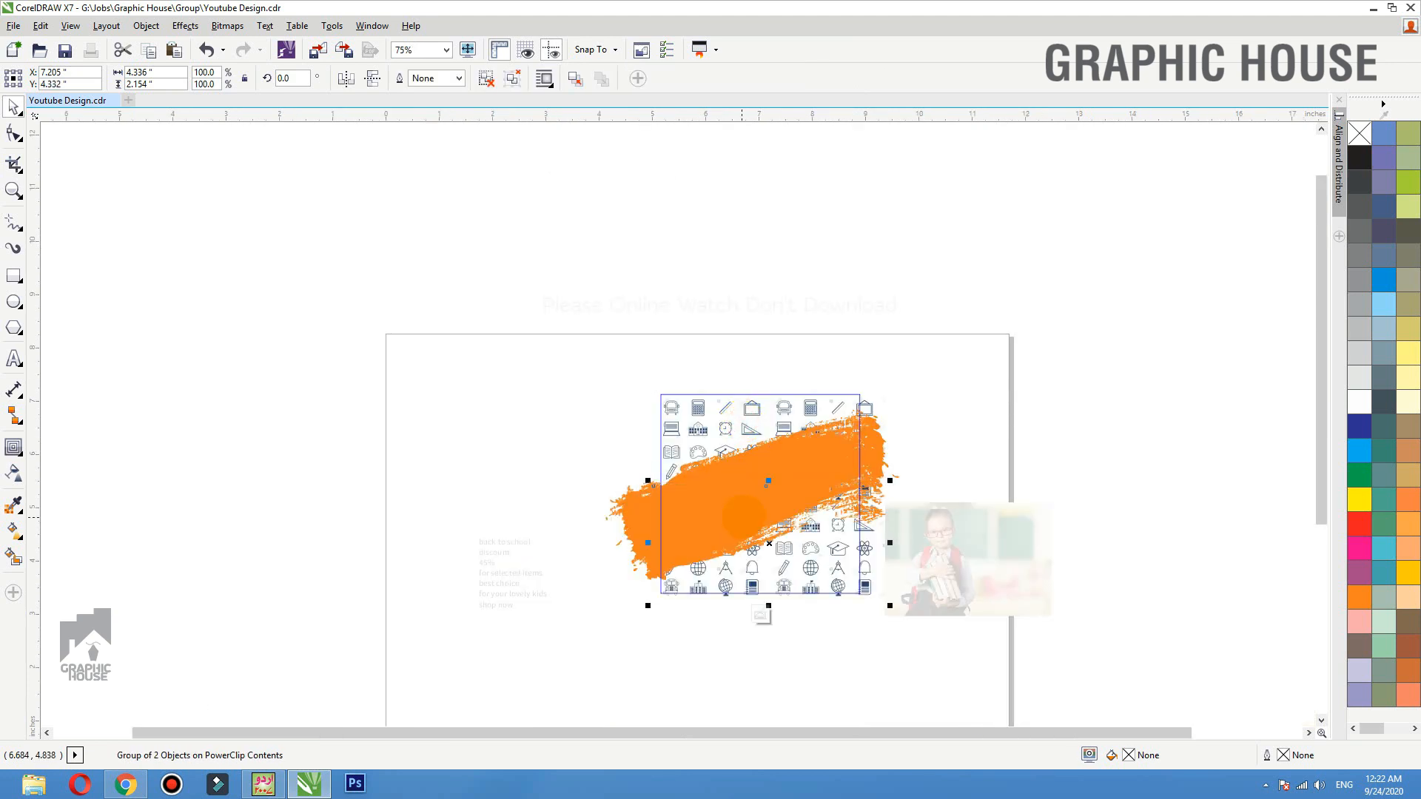
ctrl+click(931, 395)
key(shift+F2)
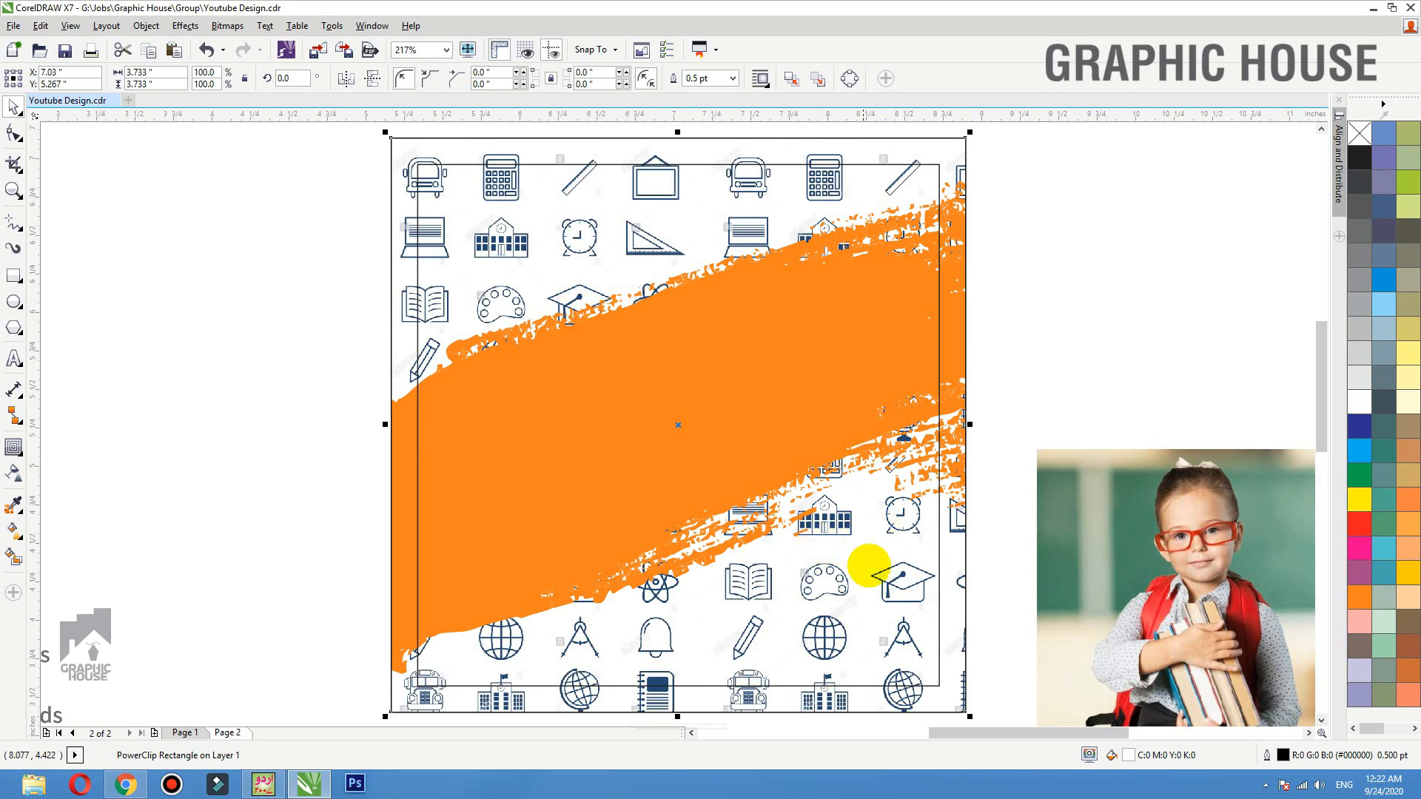
Step: Select both icon groups inside the PowerClip and convert them to one 200 dpi RGB bitmap with a transparent background
ctrl+click(950, 626)
scroll(923, 597, down, 1)
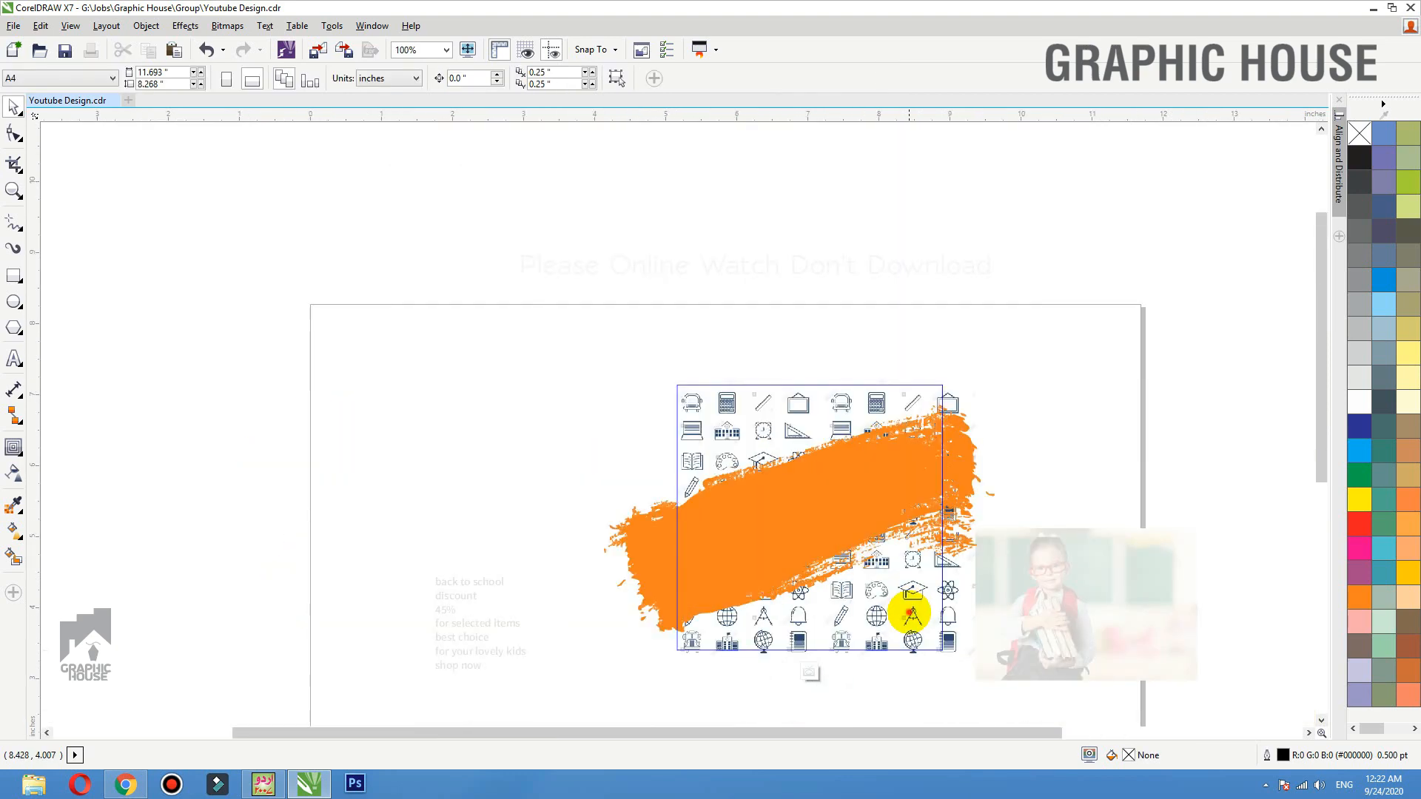
drag(911, 612, 971, 639)
key(ctrl+z)
shift+click(836, 393)
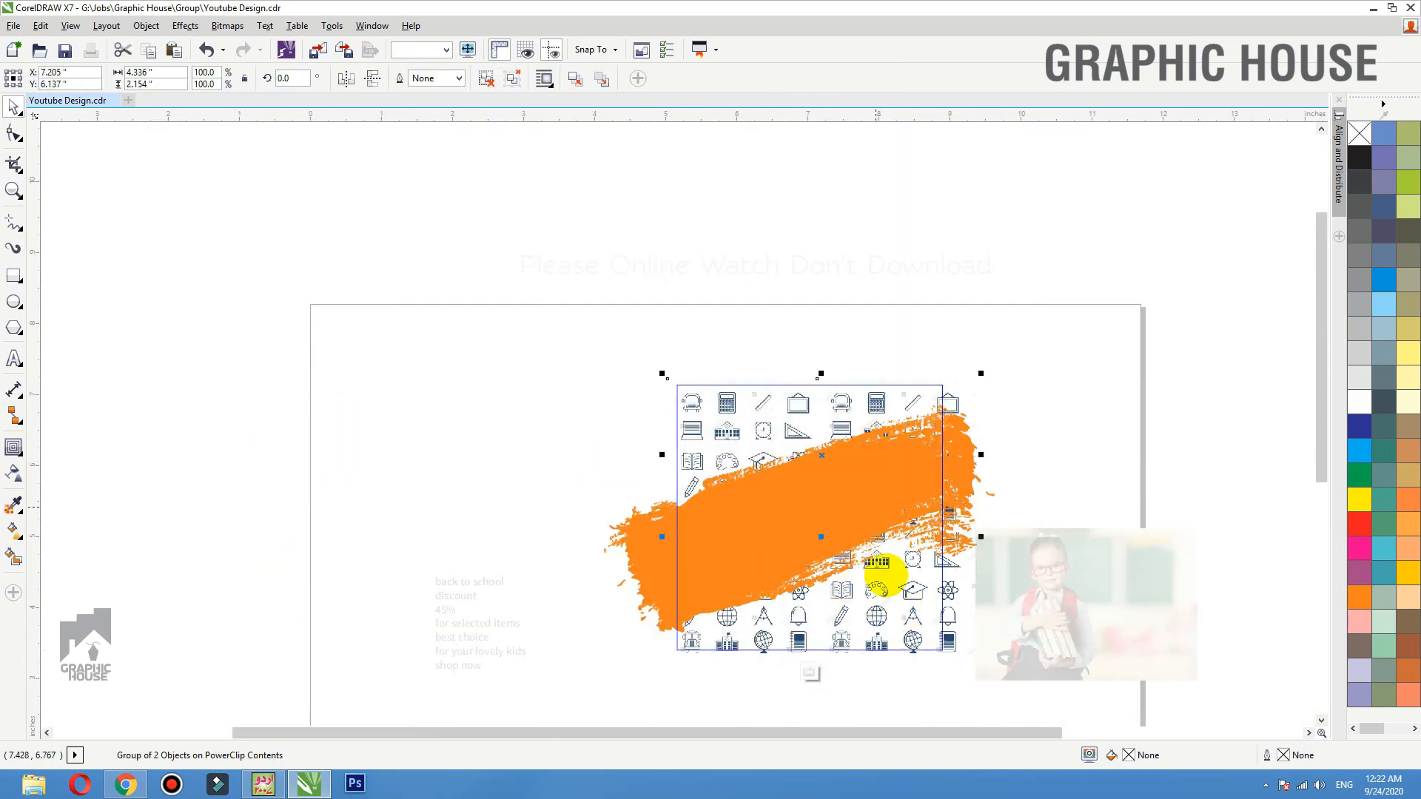
drag(873, 640, 1098, 453)
key(ctrl+z)
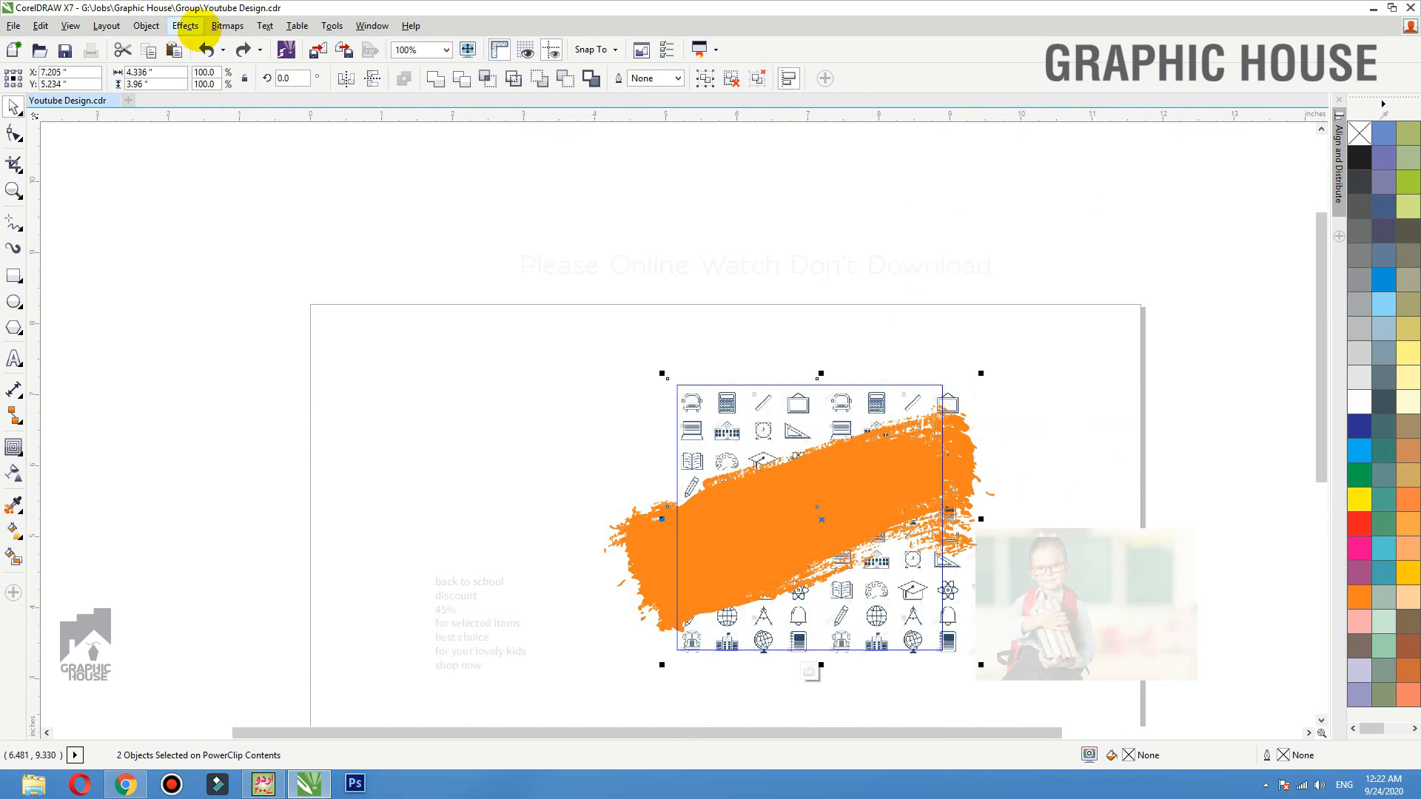
click(217, 27)
click(247, 48)
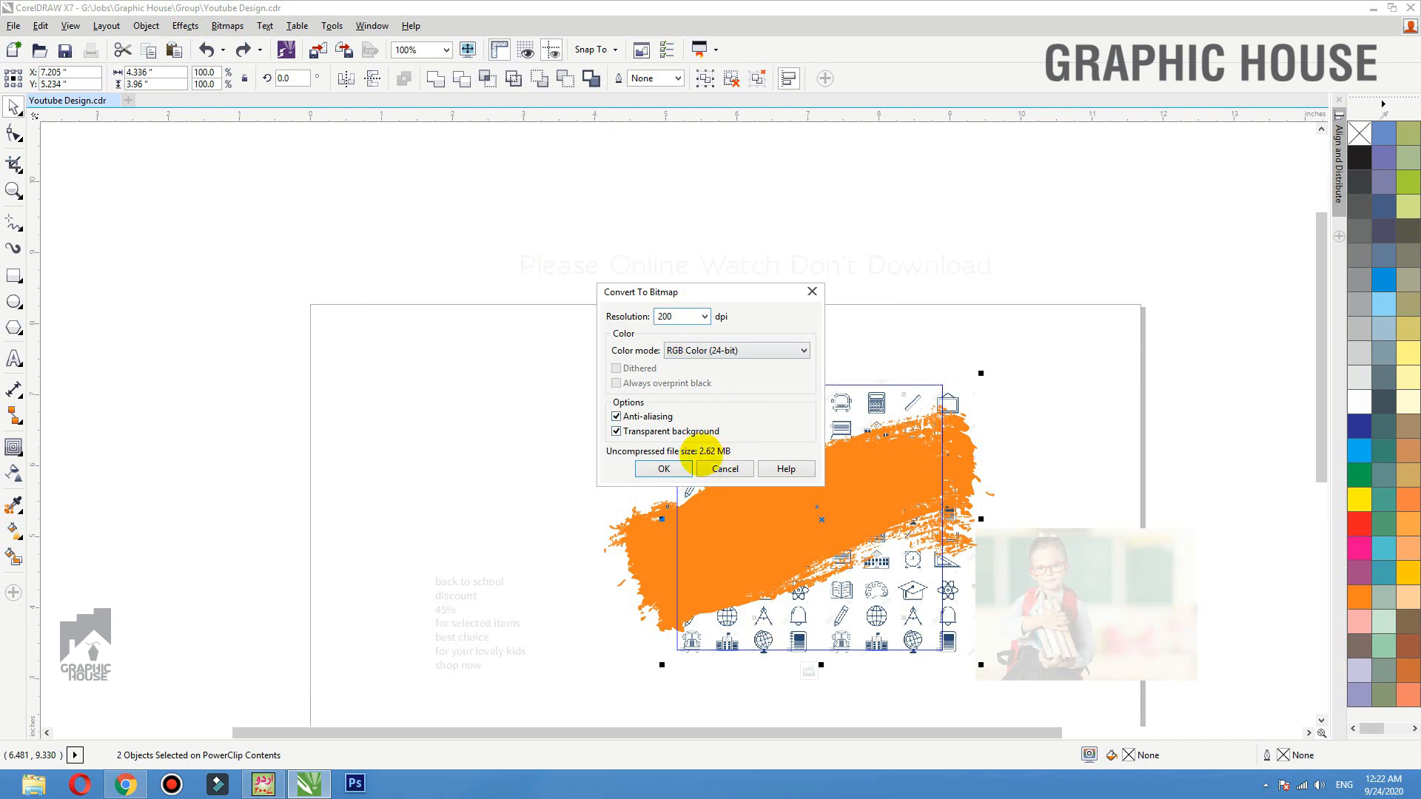
click(664, 469)
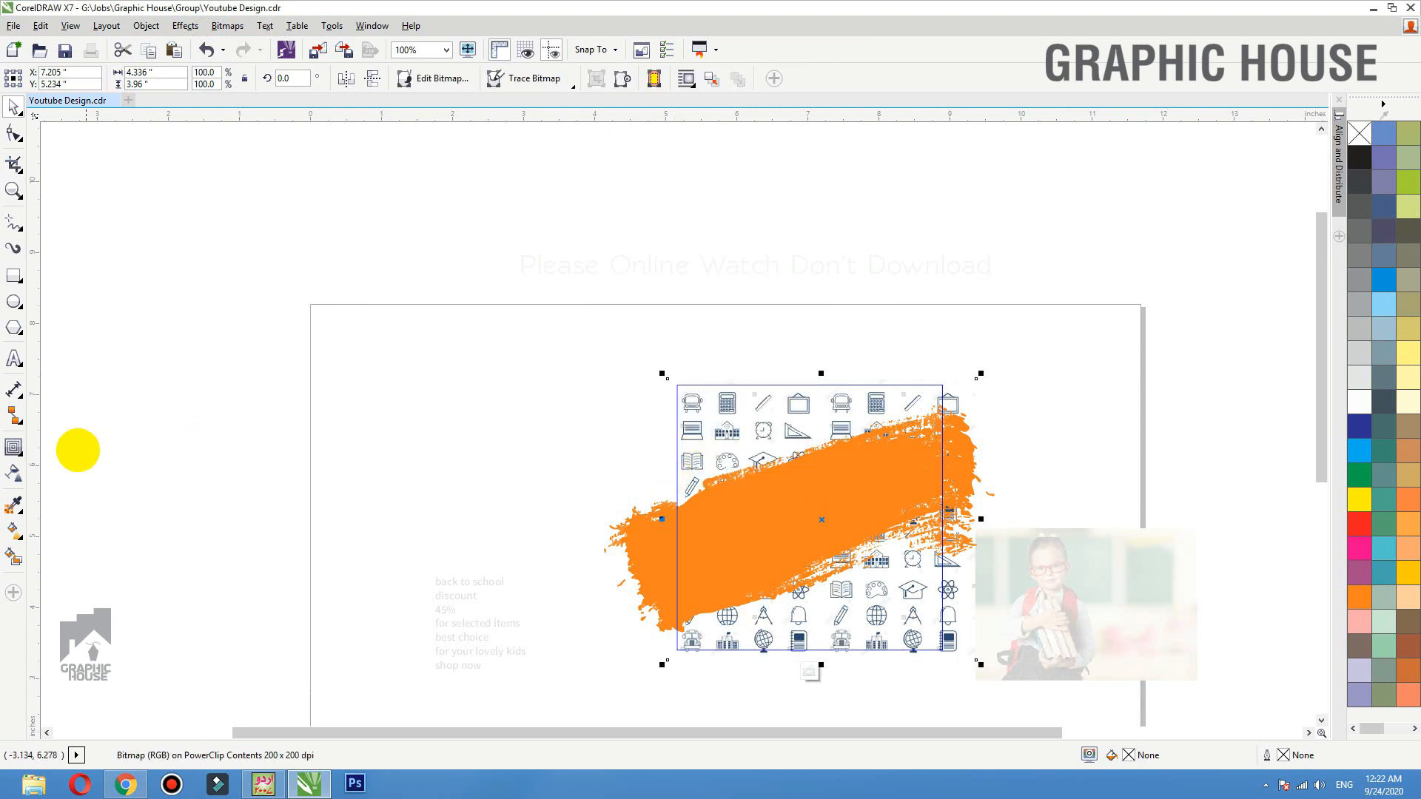
Step: Apply a uniform transparency of 50 to the icon pattern bitmap
click(13, 473)
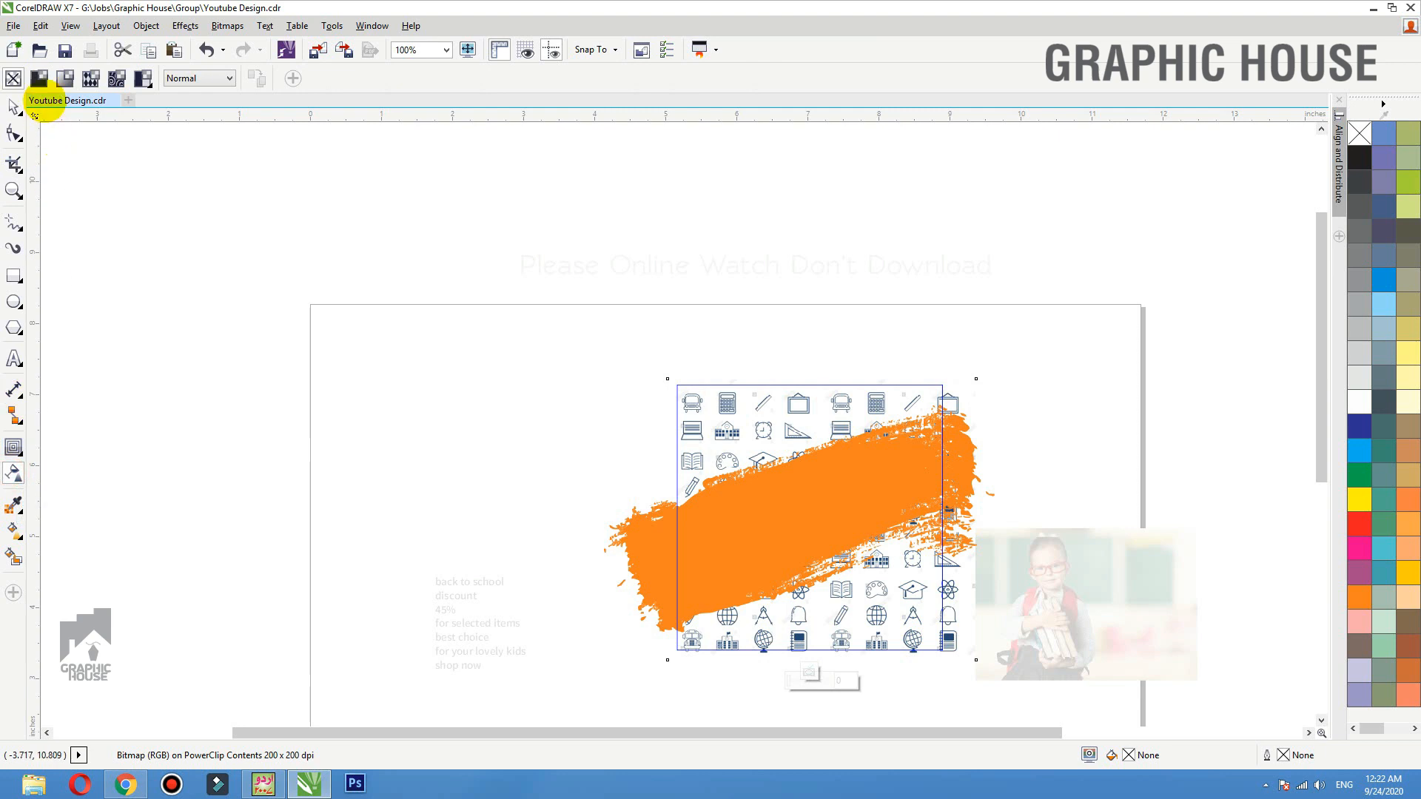
click(39, 77)
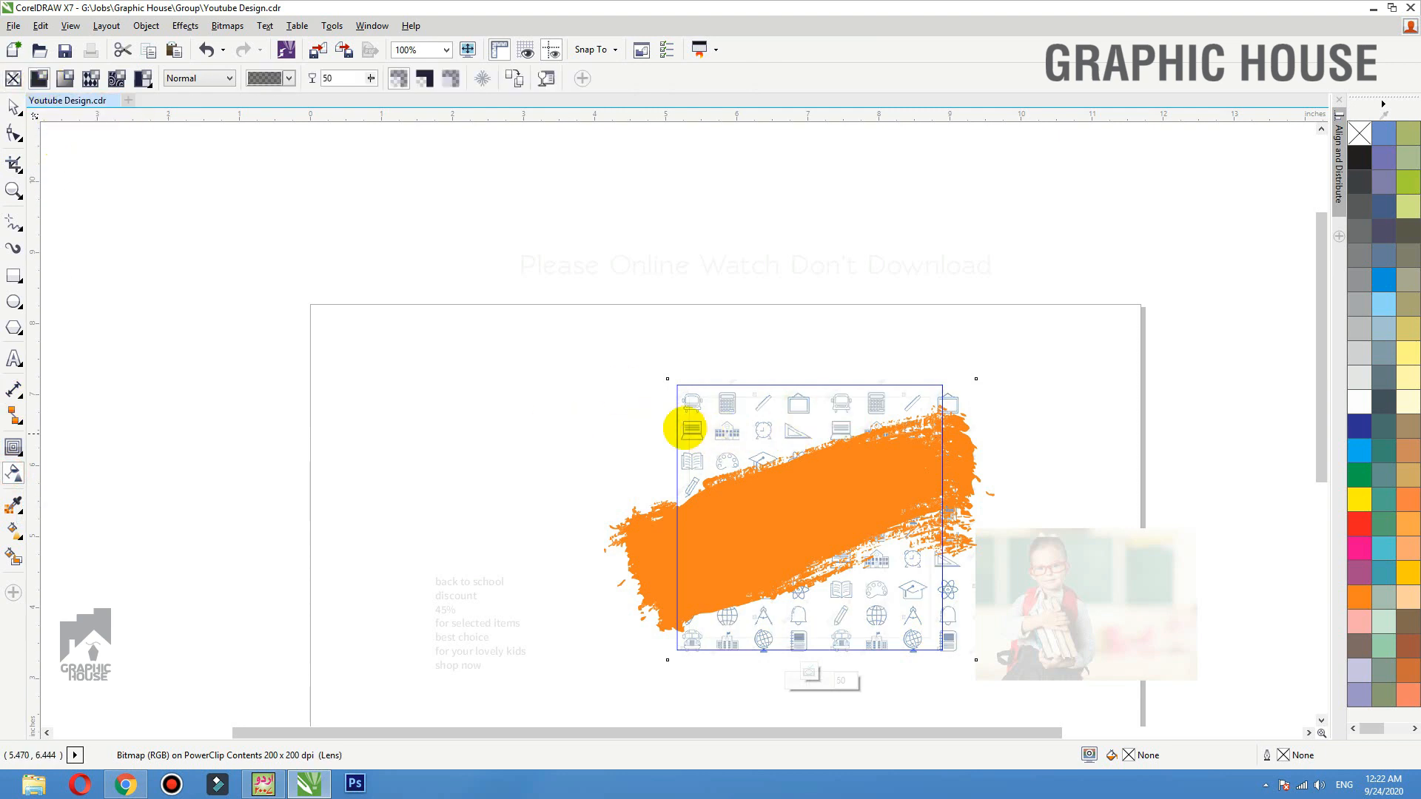
drag(651, 366, 1070, 535)
scroll(647, 337, down, 1)
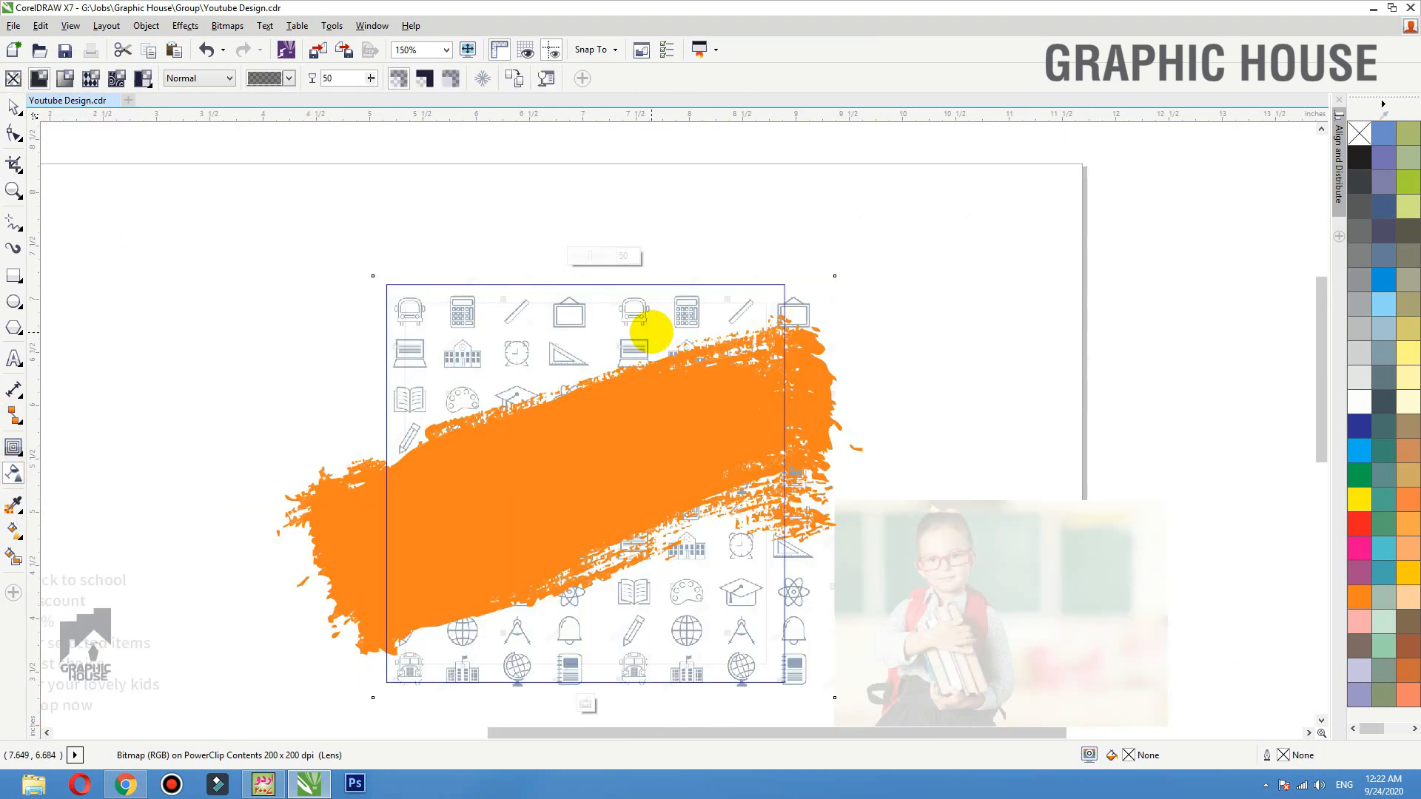
key(space)
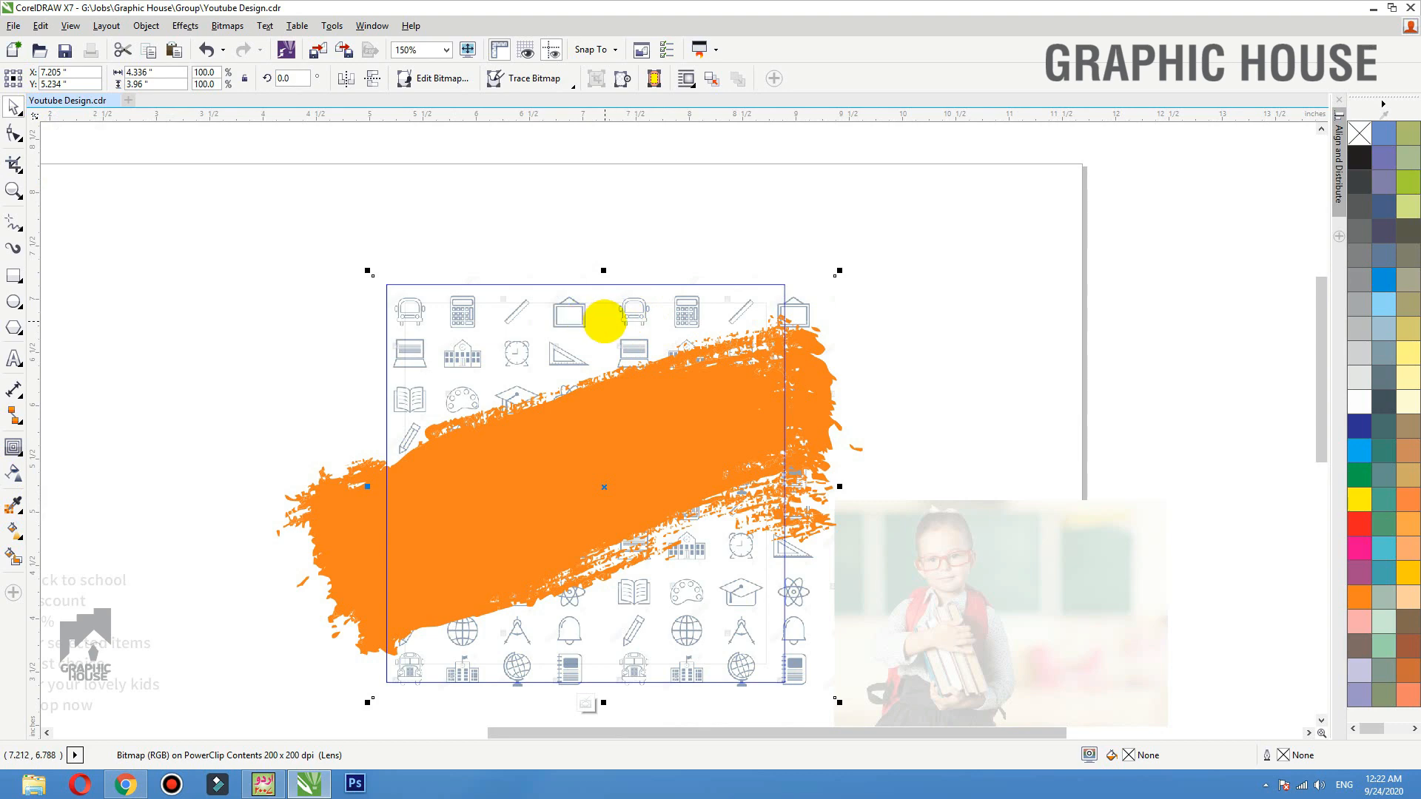
Step: Enlarge the icon pattern slightly, tilt it counter-clockwise to fill the square and finish editing the PowerClip contents
click(605, 316)
drag(840, 270, 875, 224)
click(716, 282)
drag(693, 293, 693, 285)
ctrl+click(955, 267)
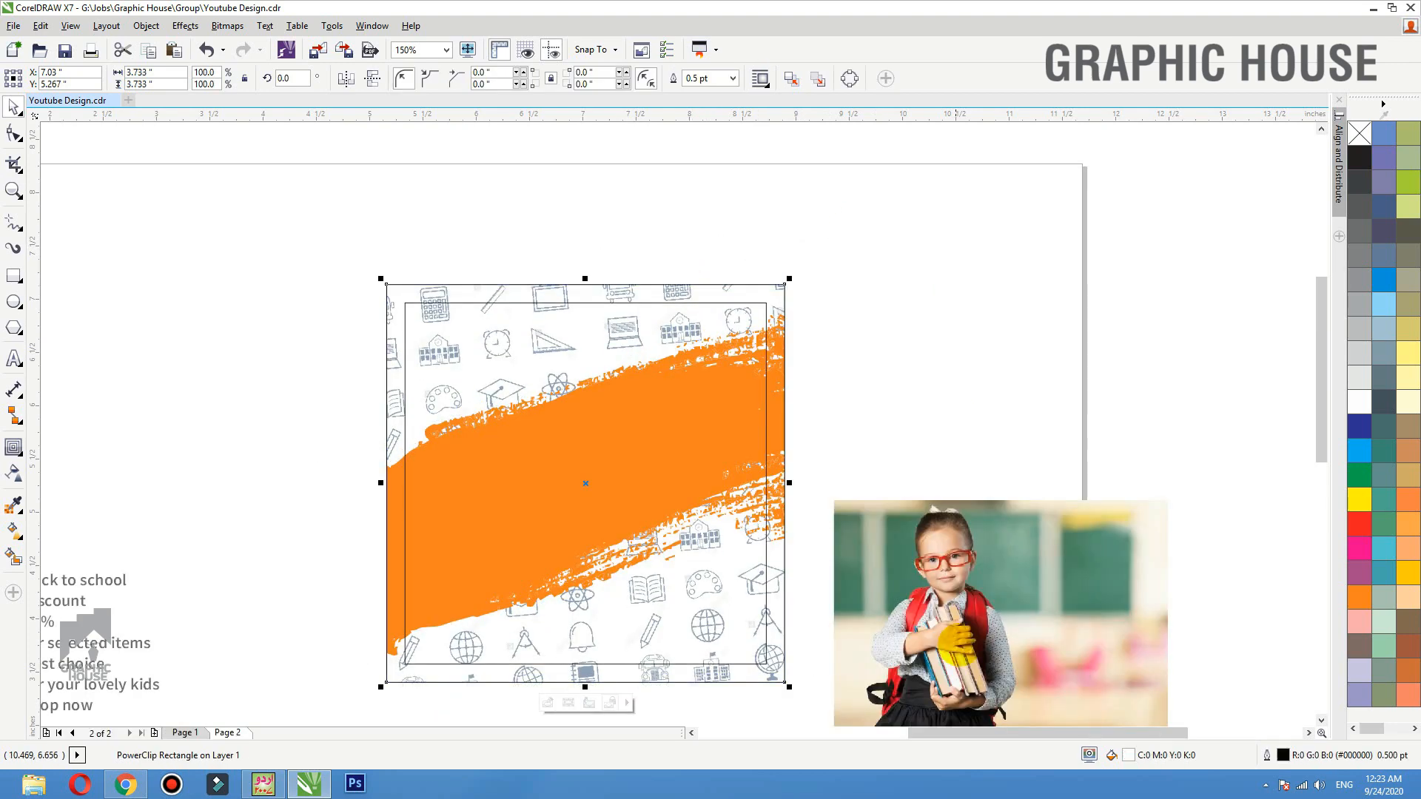
Step: Move the promotional text block up and closer to the square's left side
click(941, 395)
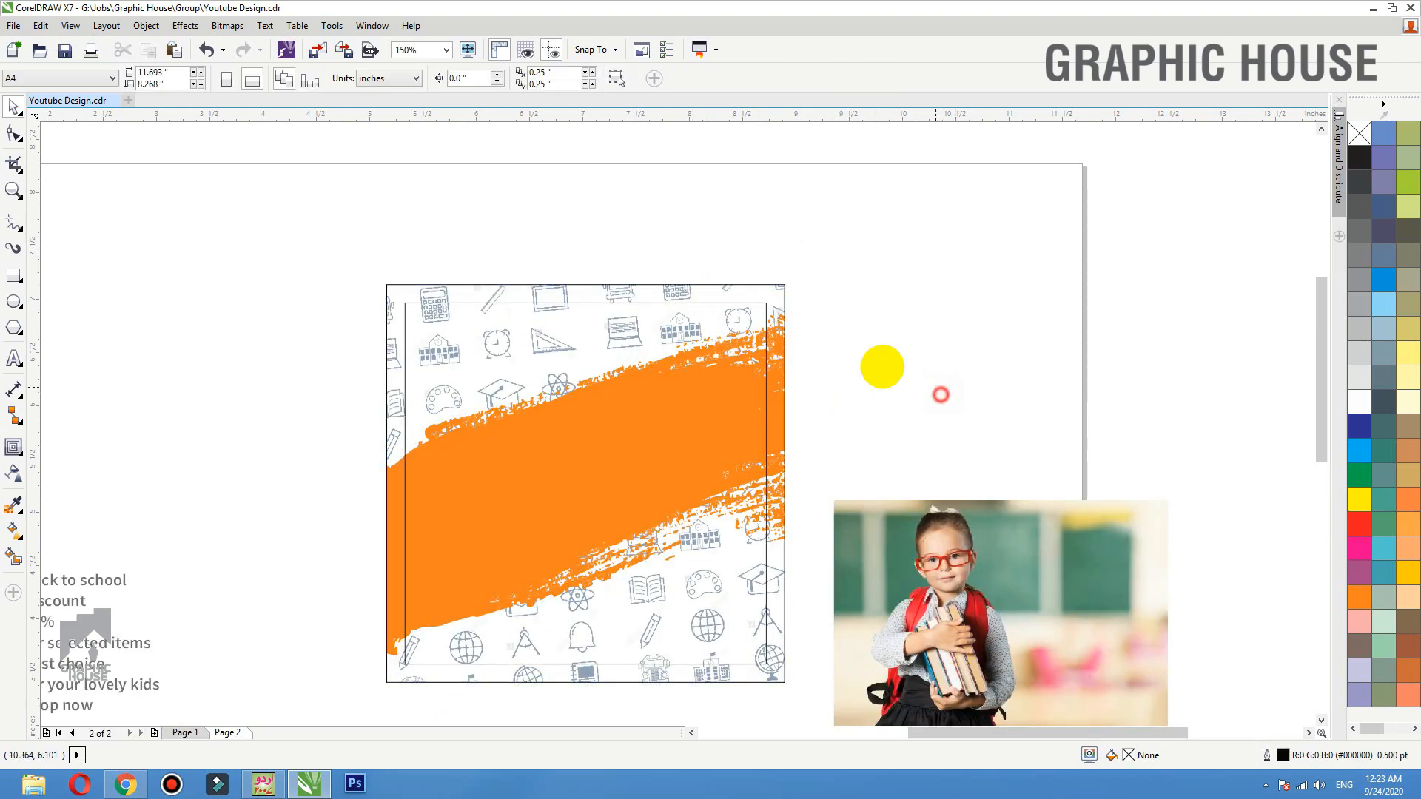
scroll(774, 366, down, 1)
scroll(692, 339, up, 1)
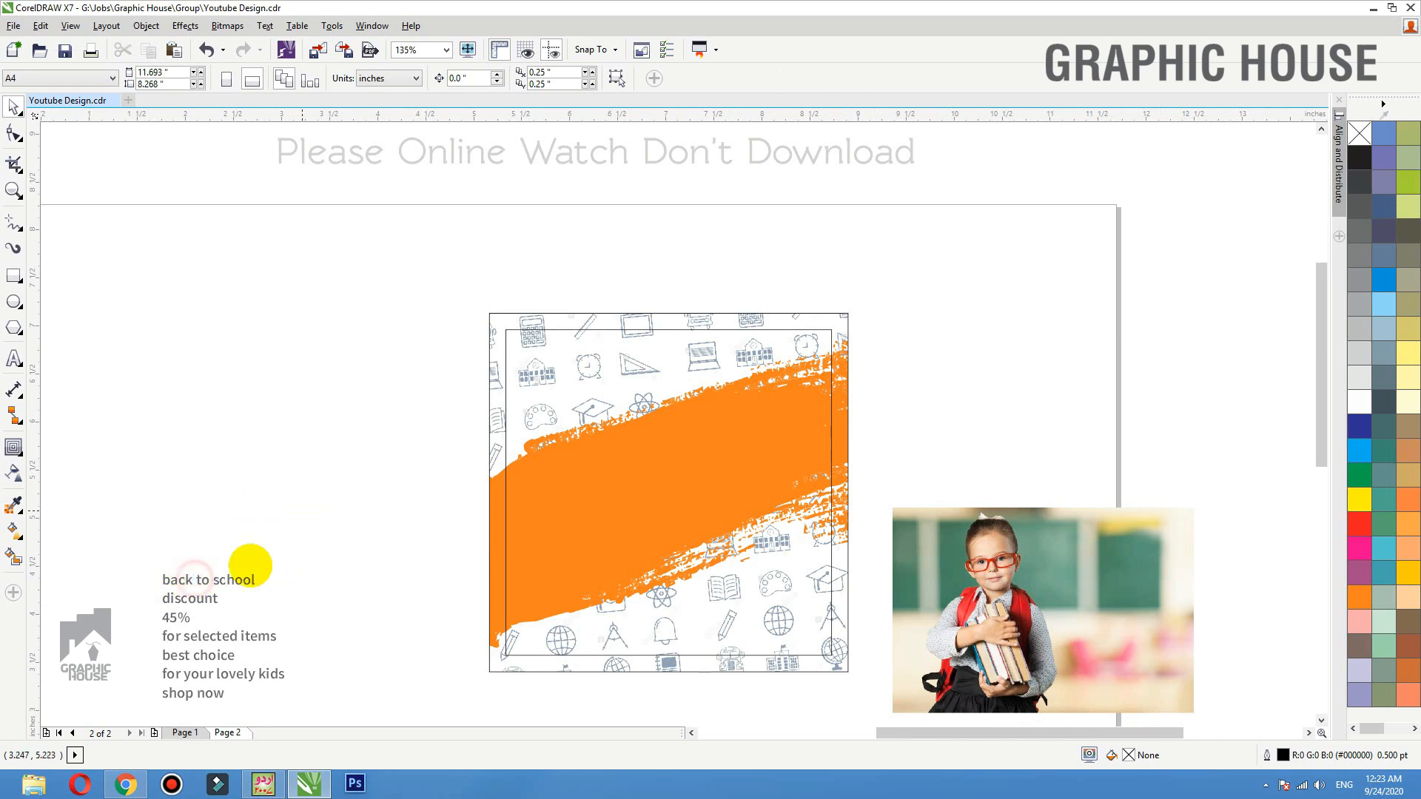
drag(232, 581, 396, 421)
key(F2)
drag(226, 308, 974, 657)
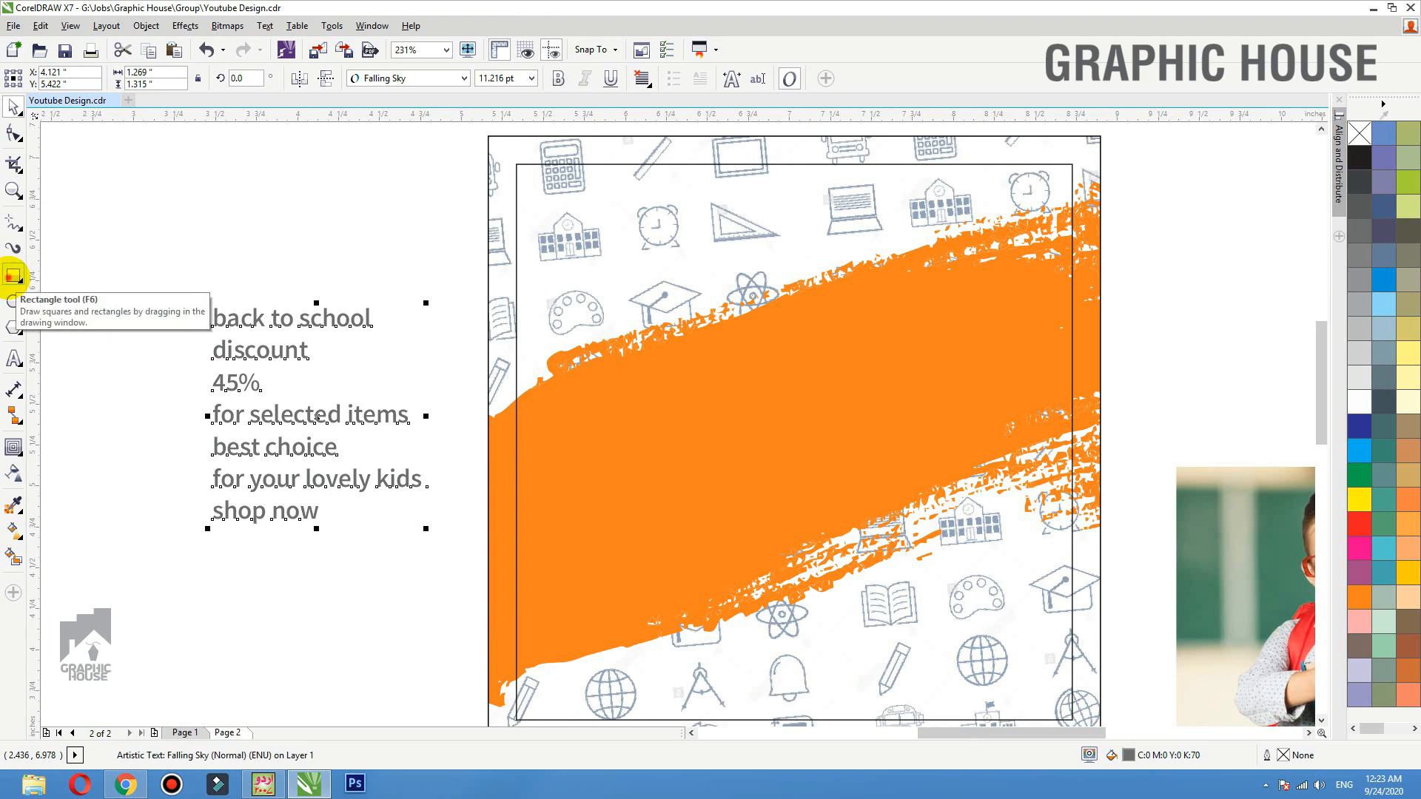
Step: Draw a portrait rectangle about 2.135 by 2.628 inches in the empty area left of the text block
click(10, 277)
scroll(597, 304, down, 2)
key(F2)
drag(727, 200, 53, 560)
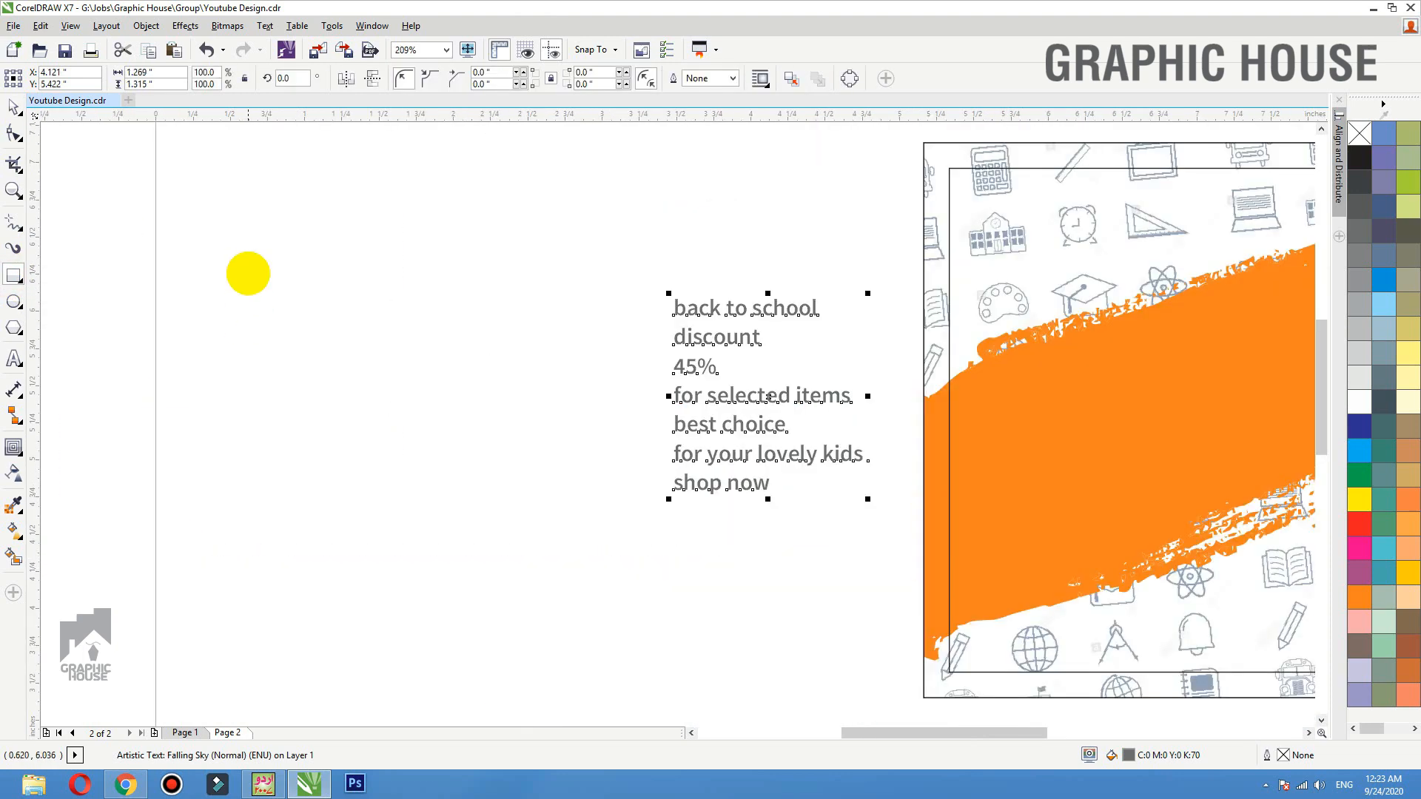
mouse_move(285, 207)
mouse_down()
mouse_move(530, 555)
mouse_move(603, 598)
mouse_up()
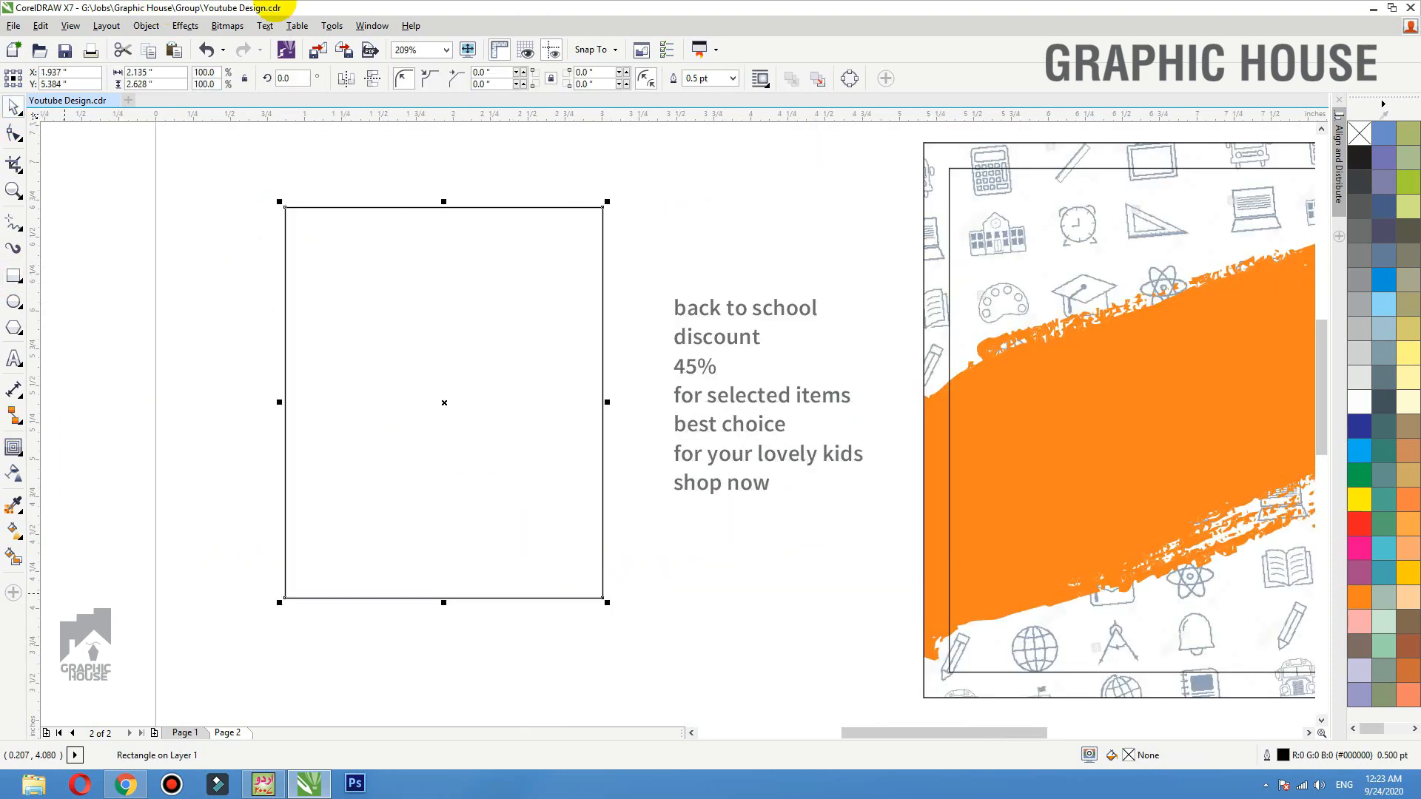
Step: Add a single inward contour of about 0.114 inches to the rectangle, break it apart and combine both outlines into a frame
click(14, 447)
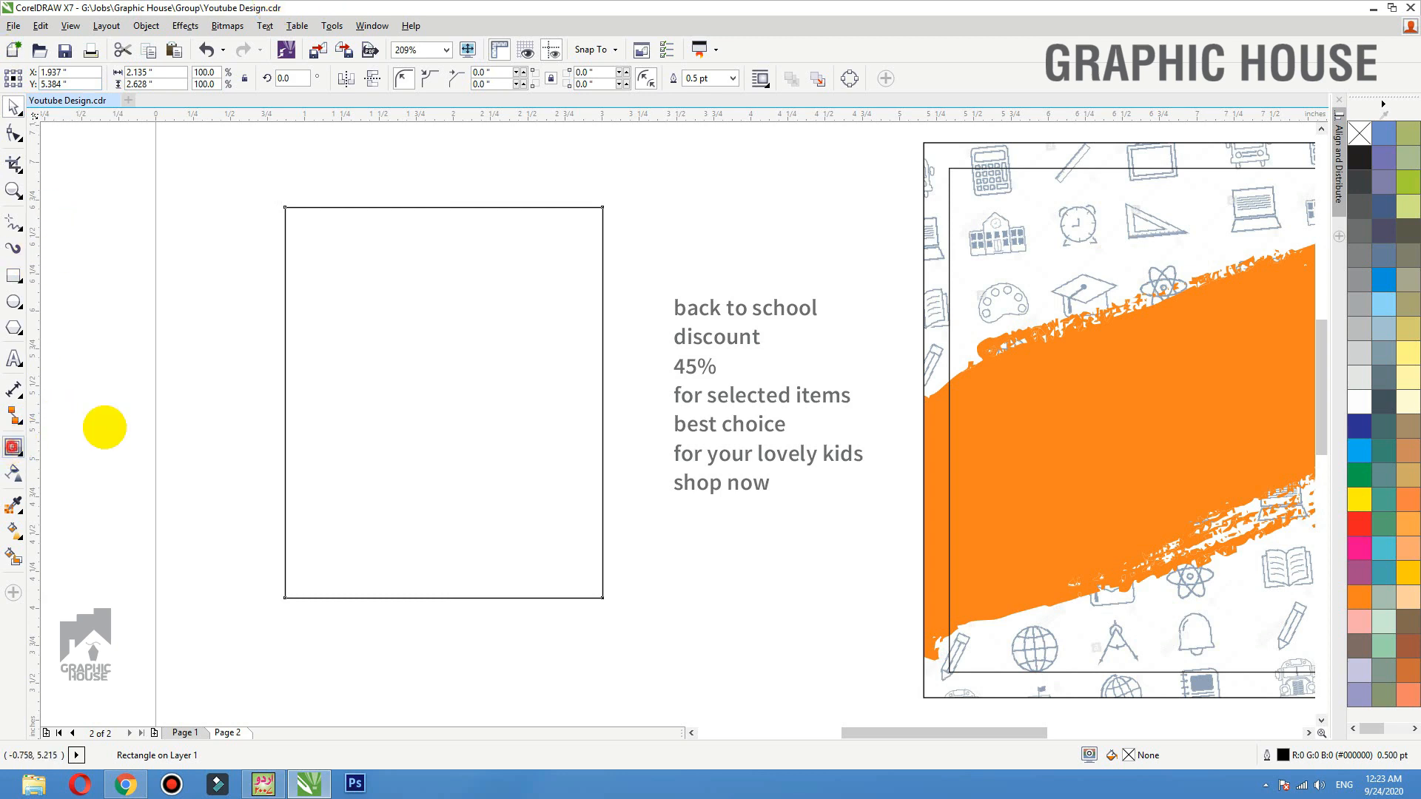
drag(289, 270, 302, 271)
key(space)
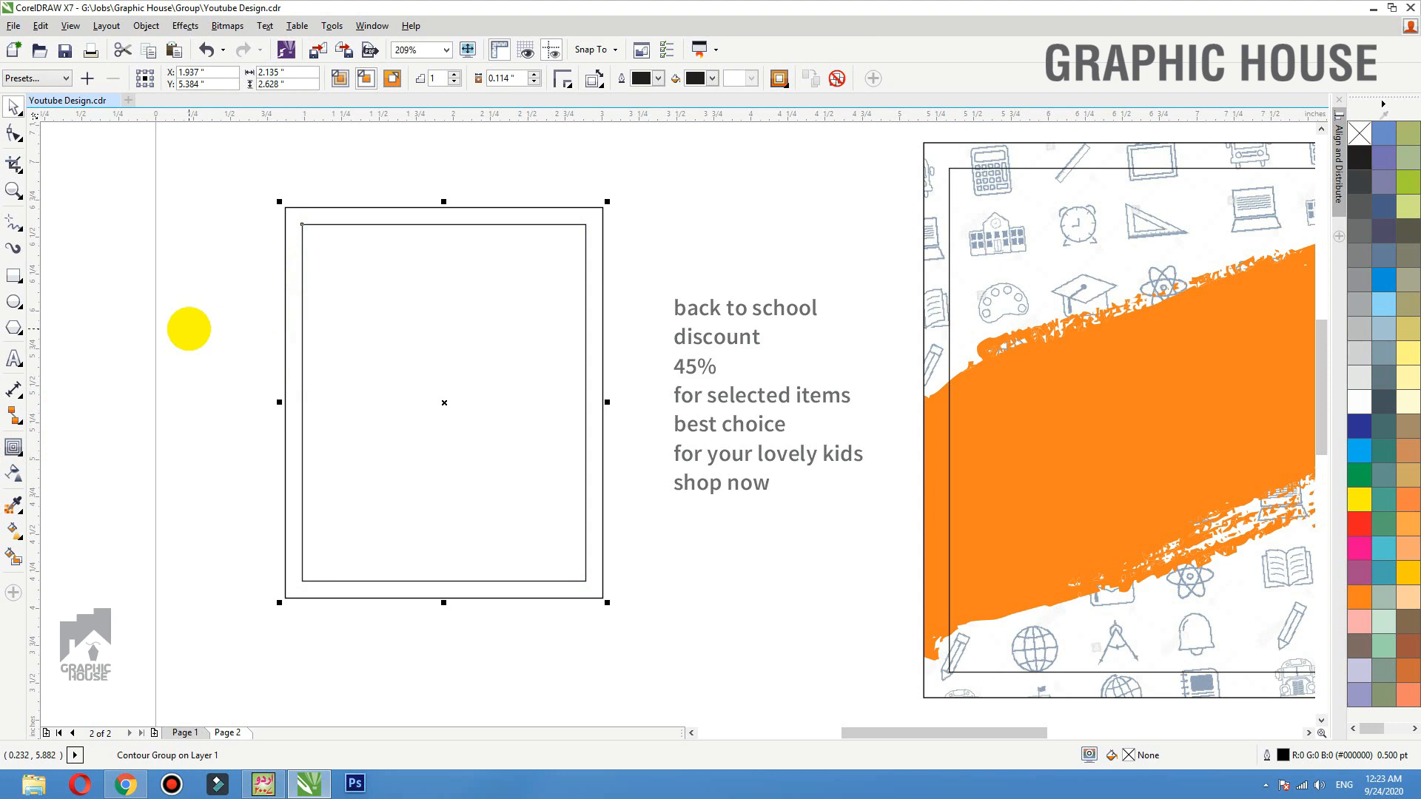
key(ctrl+k)
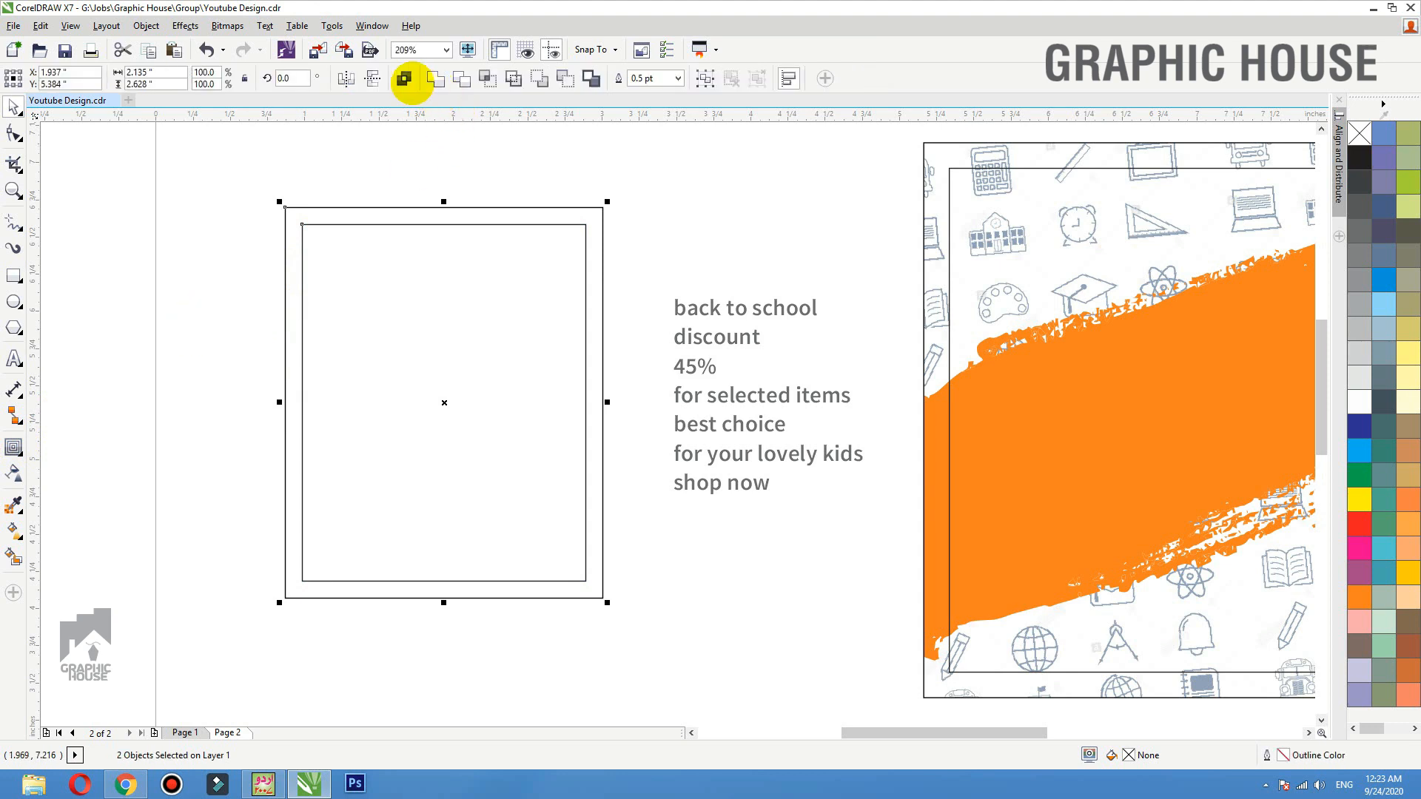
click(404, 77)
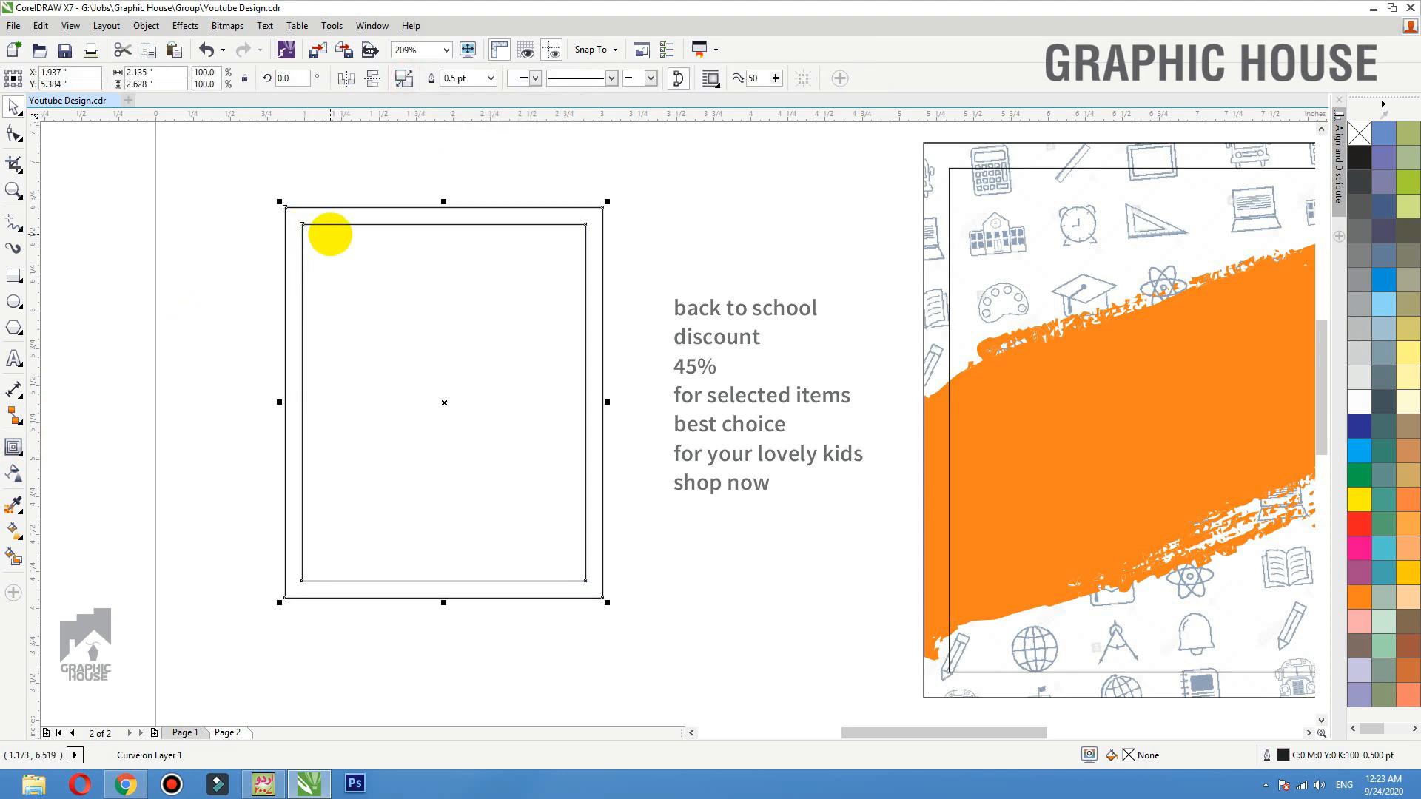
Step: Fill the photo frame with 20% black and remove its outline
click(331, 227)
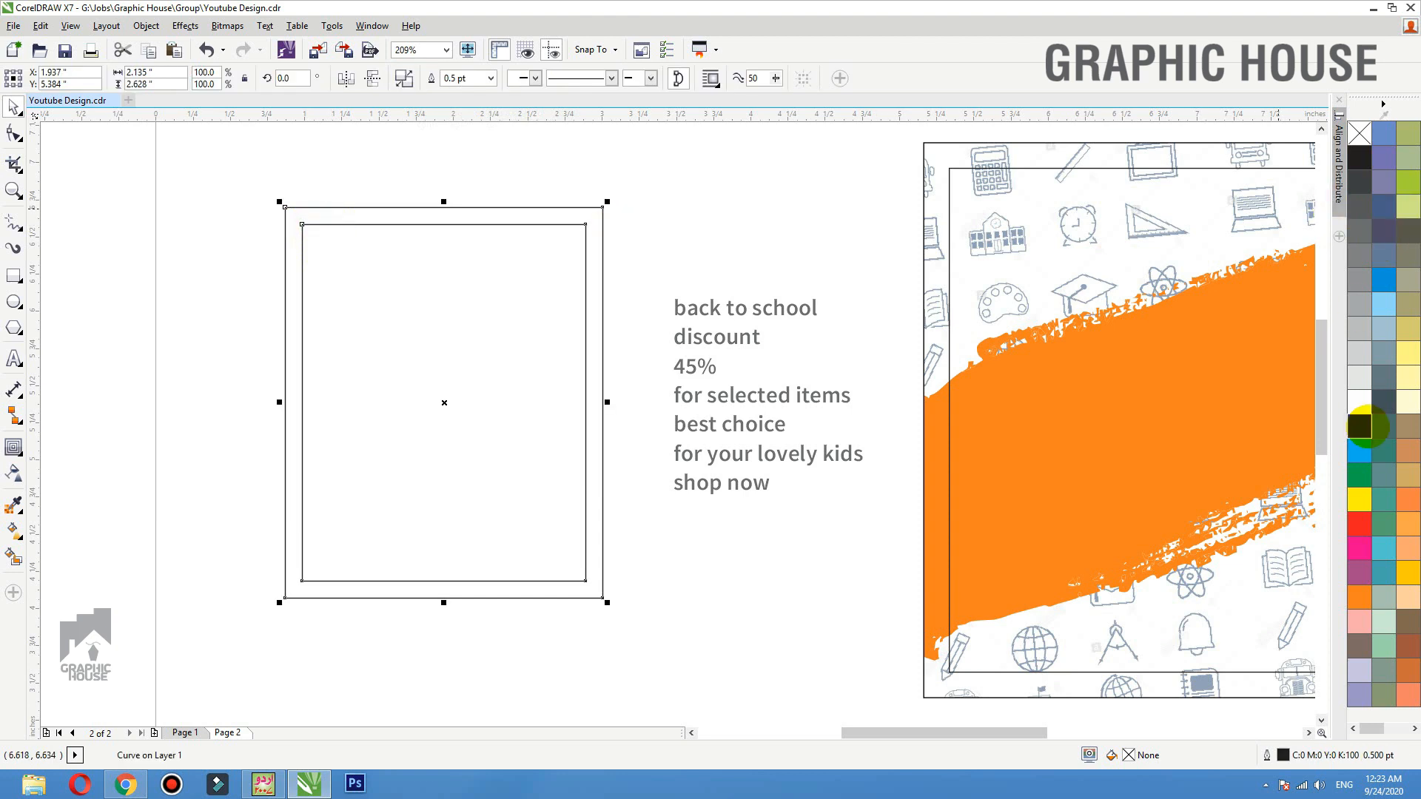
click(1359, 354)
right_click(1359, 133)
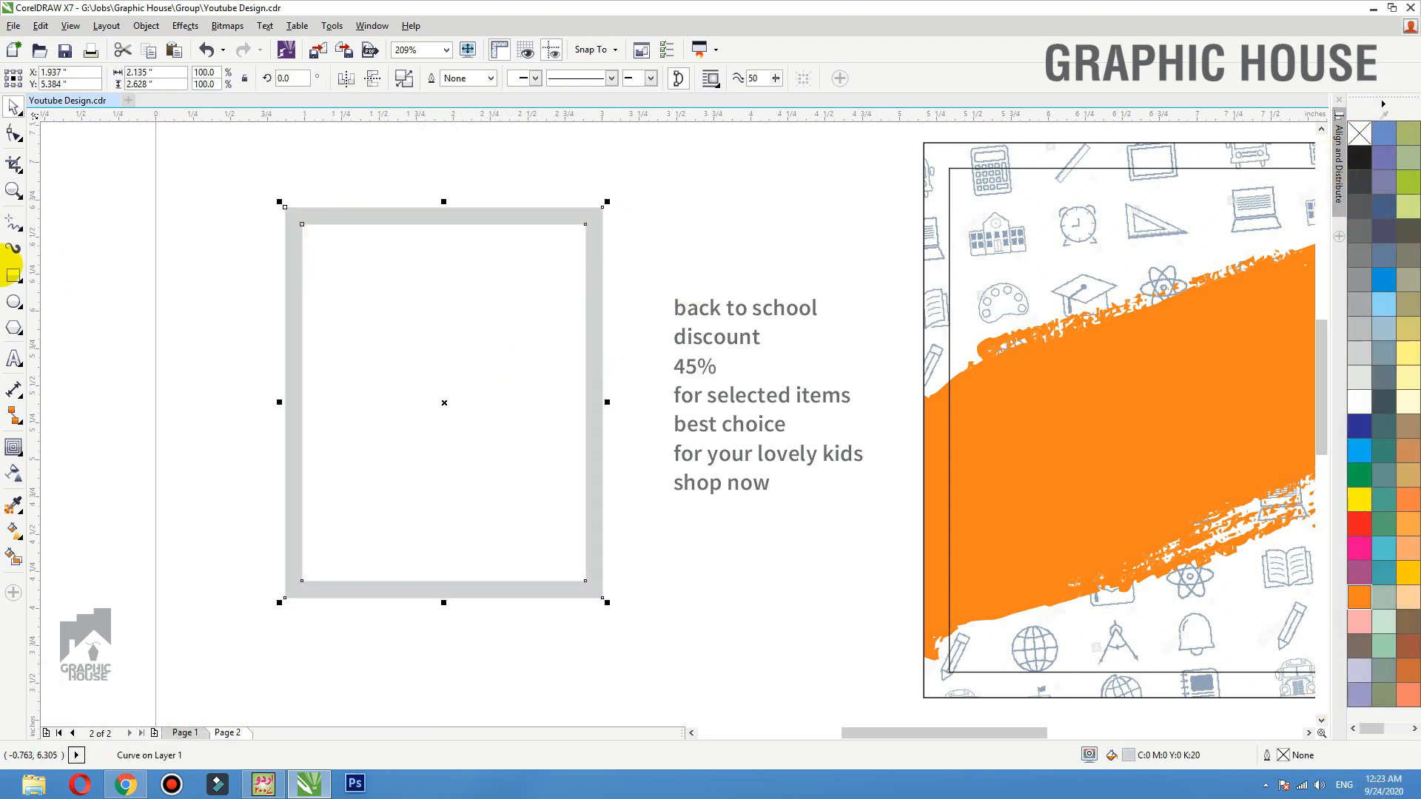
Step: Draw a tape strip about 0.533 by 0.135 inches over the frame's upper-left corner, filled black without an outline
click(12, 274)
drag(242, 158, 306, 236)
key(space)
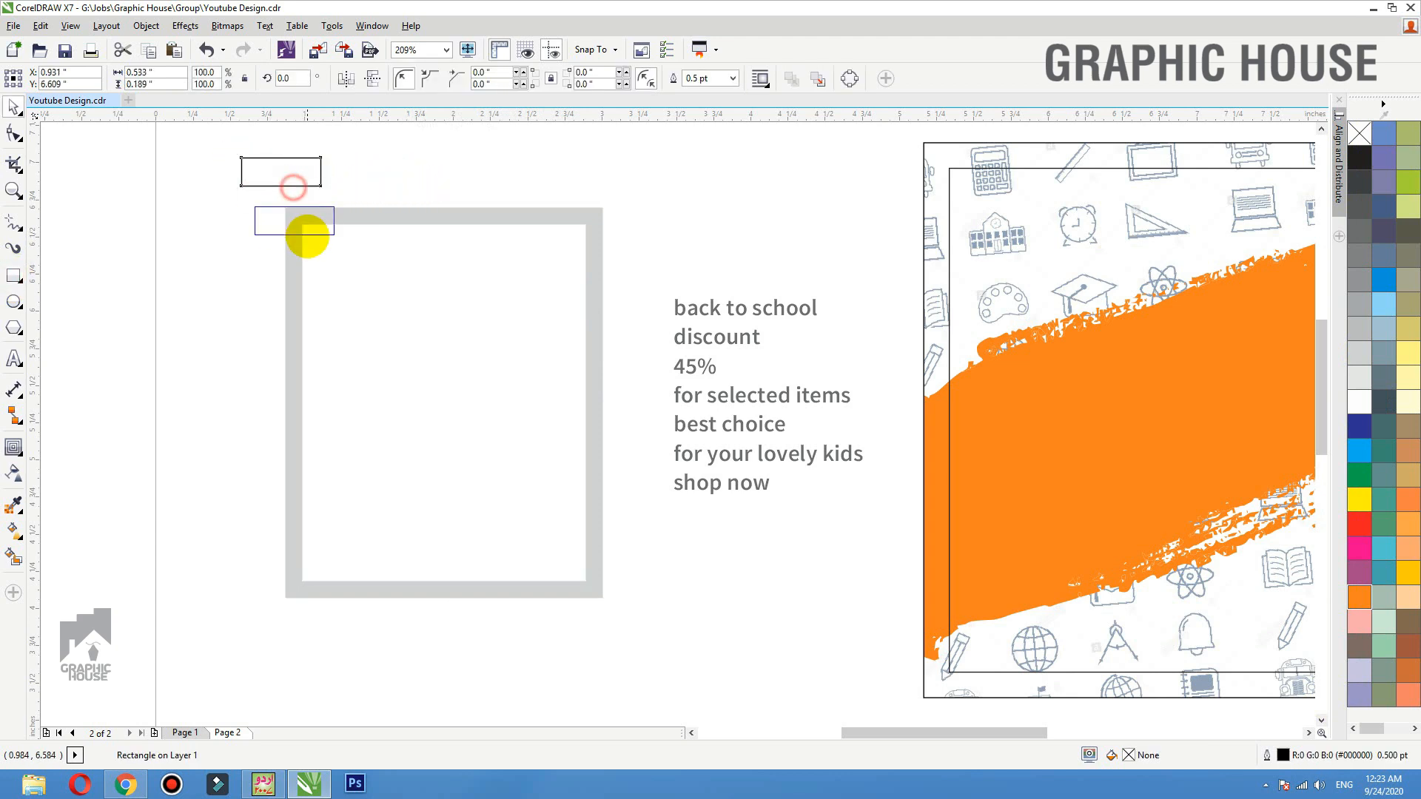
scroll(320, 228, up, 4)
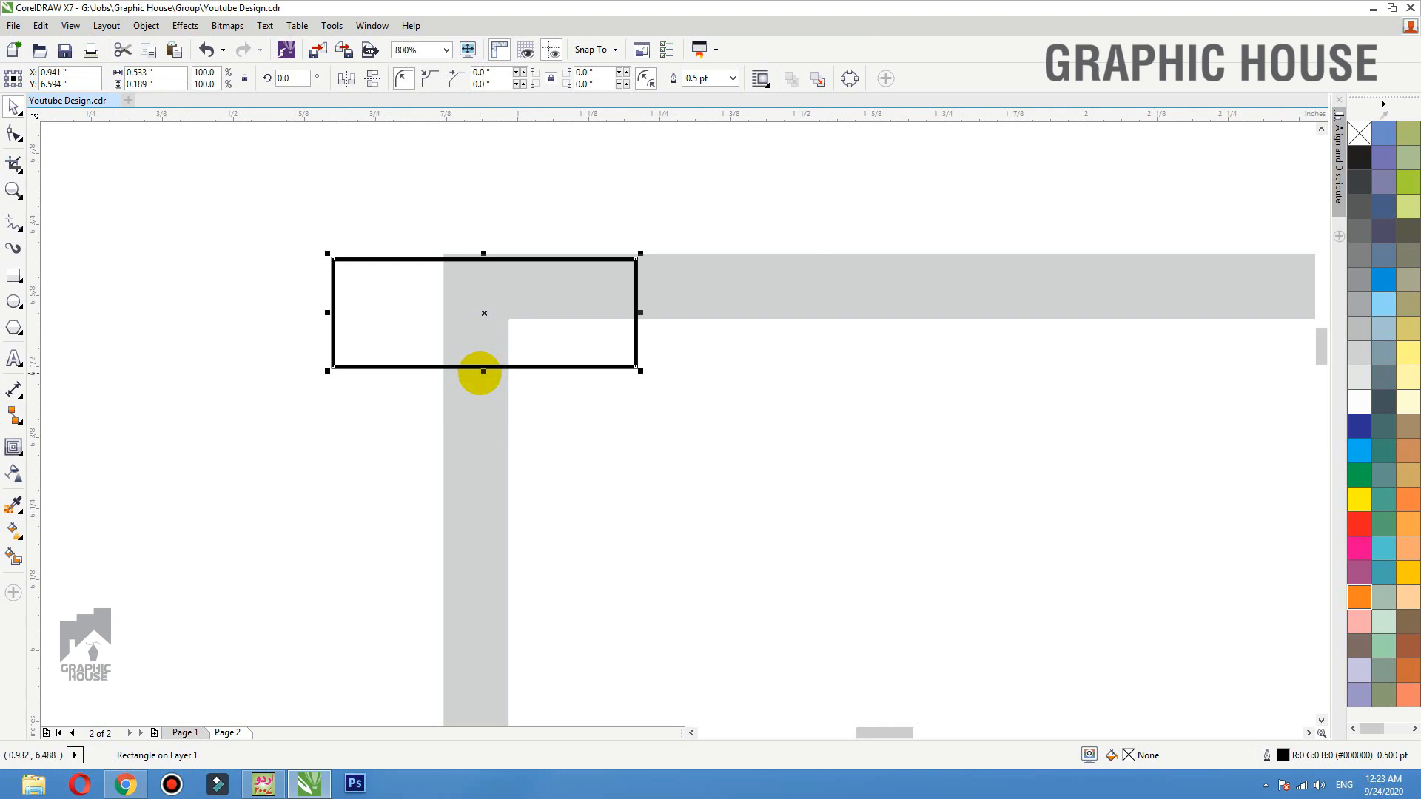
drag(483, 371, 483, 340)
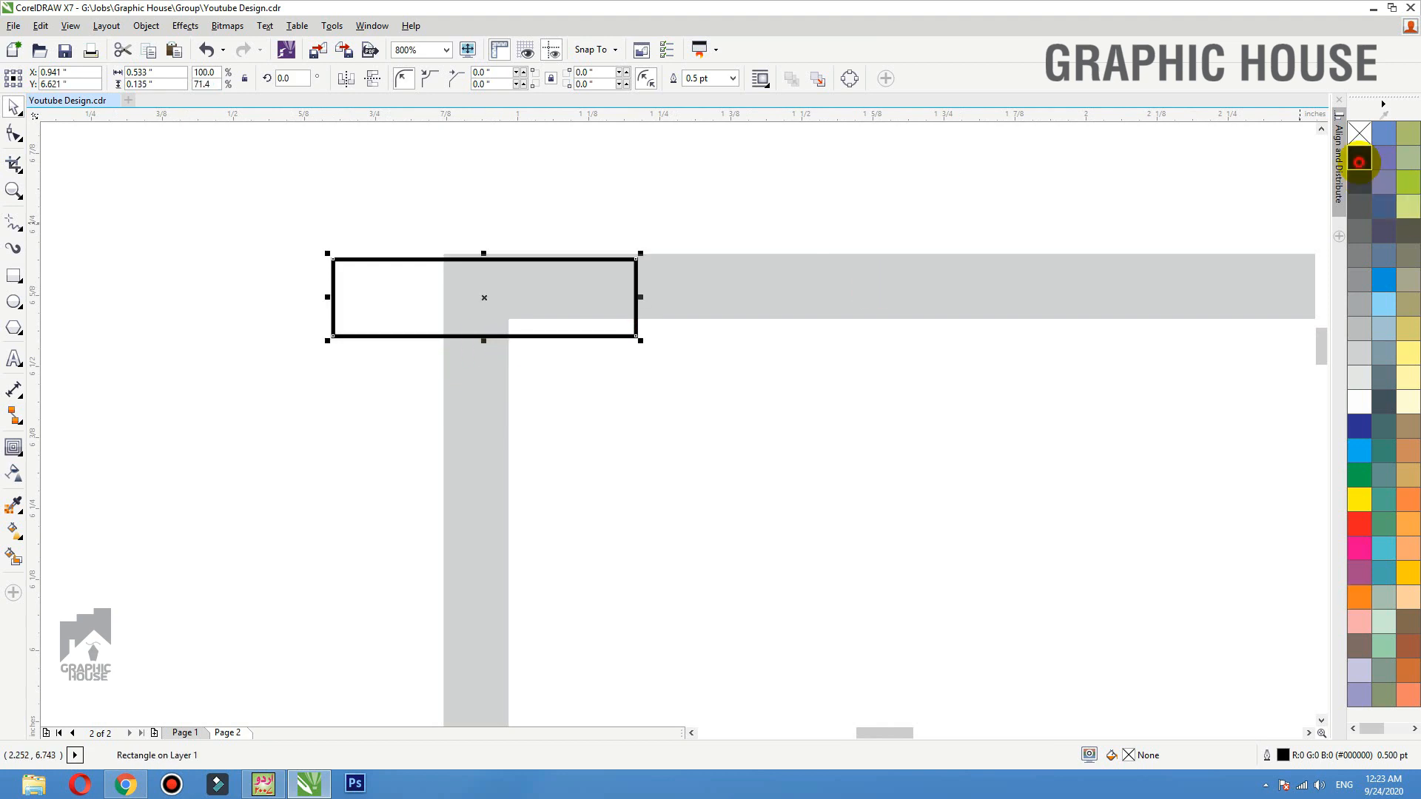
click(1359, 161)
right_click(1360, 134)
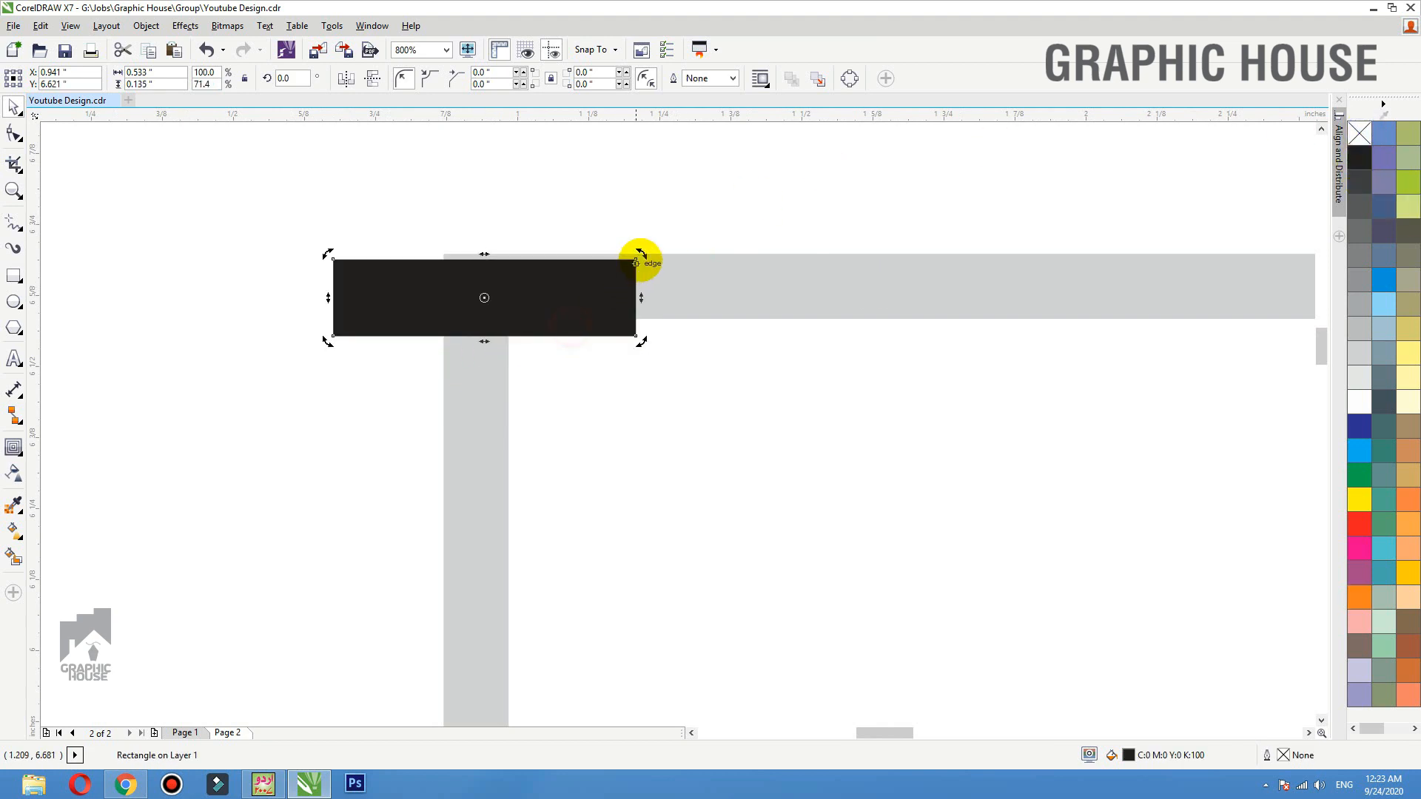
Step: Rotate the black strip about 25 degrees counter-clockwise and slant it so it lies diagonally across the frame's corner
drag(637, 259, 600, 170)
drag(567, 261, 596, 256)
drag(672, 295, 708, 289)
drag(605, 263, 607, 270)
scroll(474, 282, down, 2)
Step: Copy the strip to the upper-right corner mirrored horizontally, group both strips and copy them to the lower corners mirrored vertically
drag(485, 287, 752, 293)
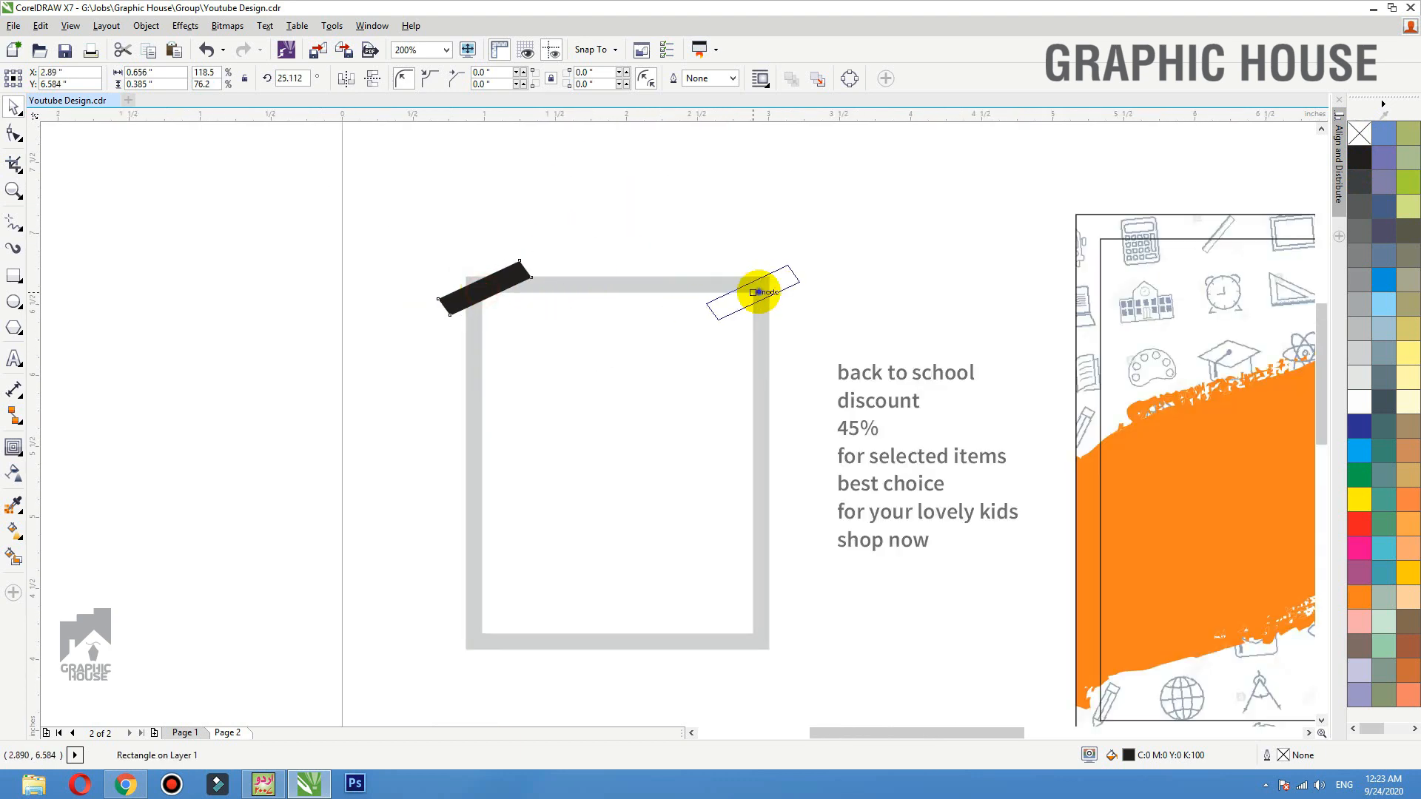
click(346, 78)
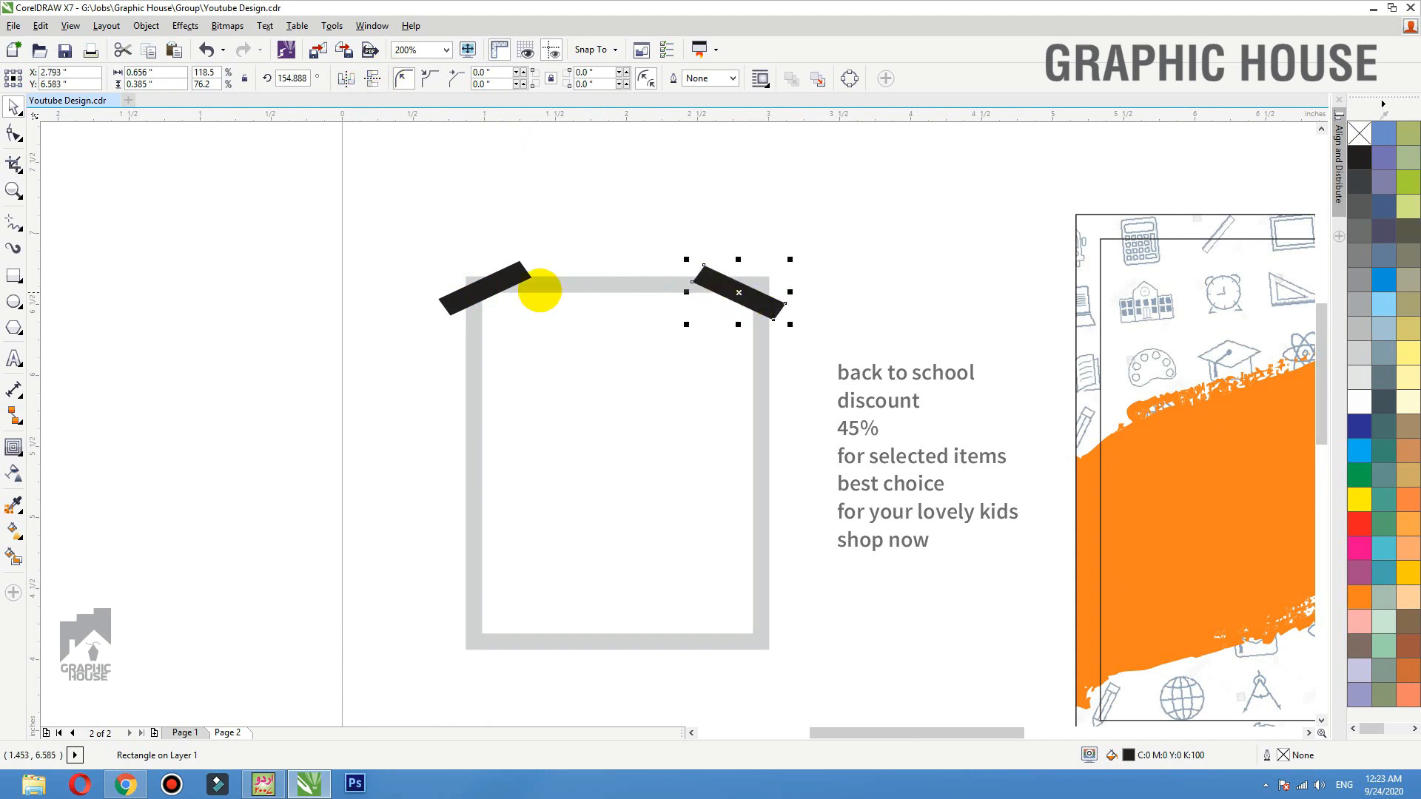
shift+click(508, 290)
key(ctrl+g)
drag(508, 290, 495, 635)
click(374, 78)
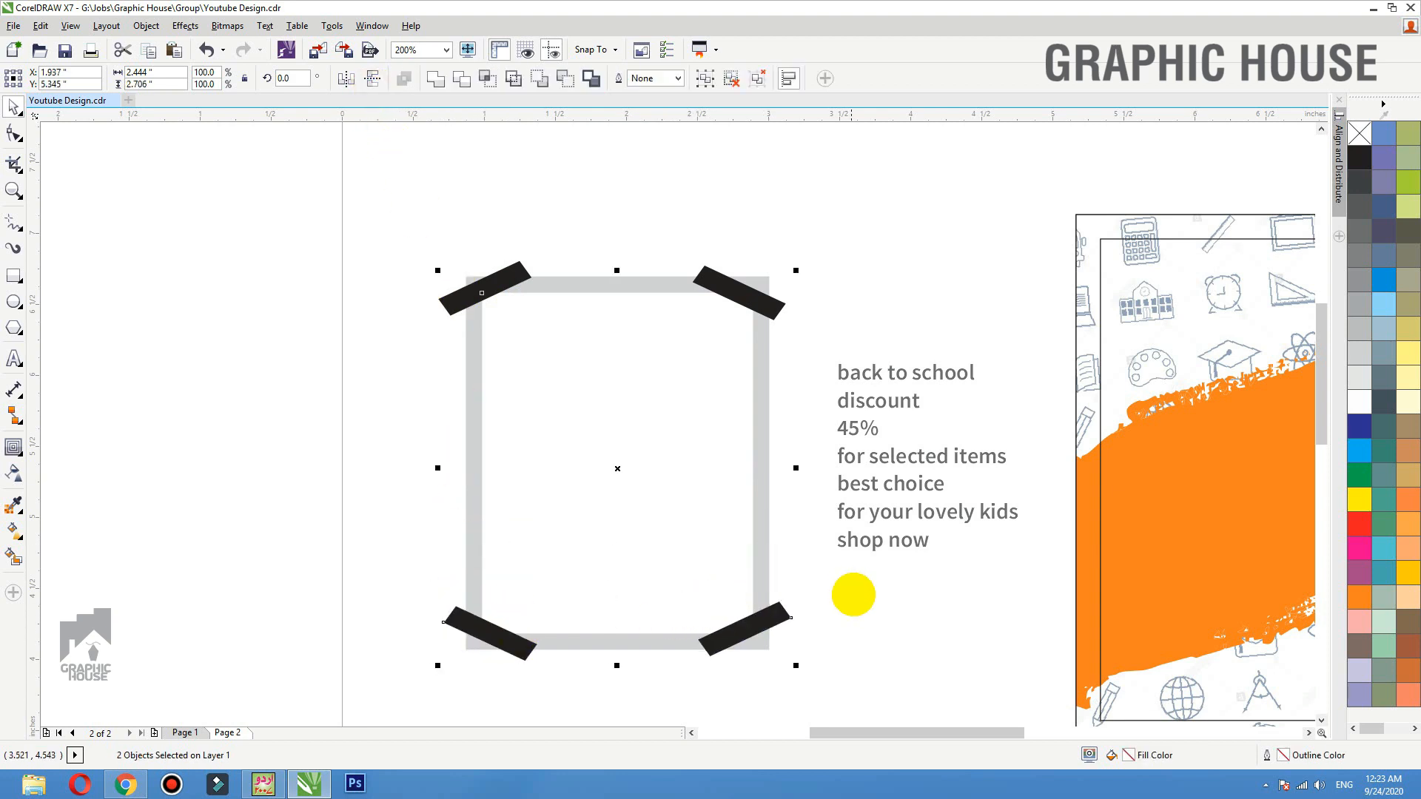
click(851, 592)
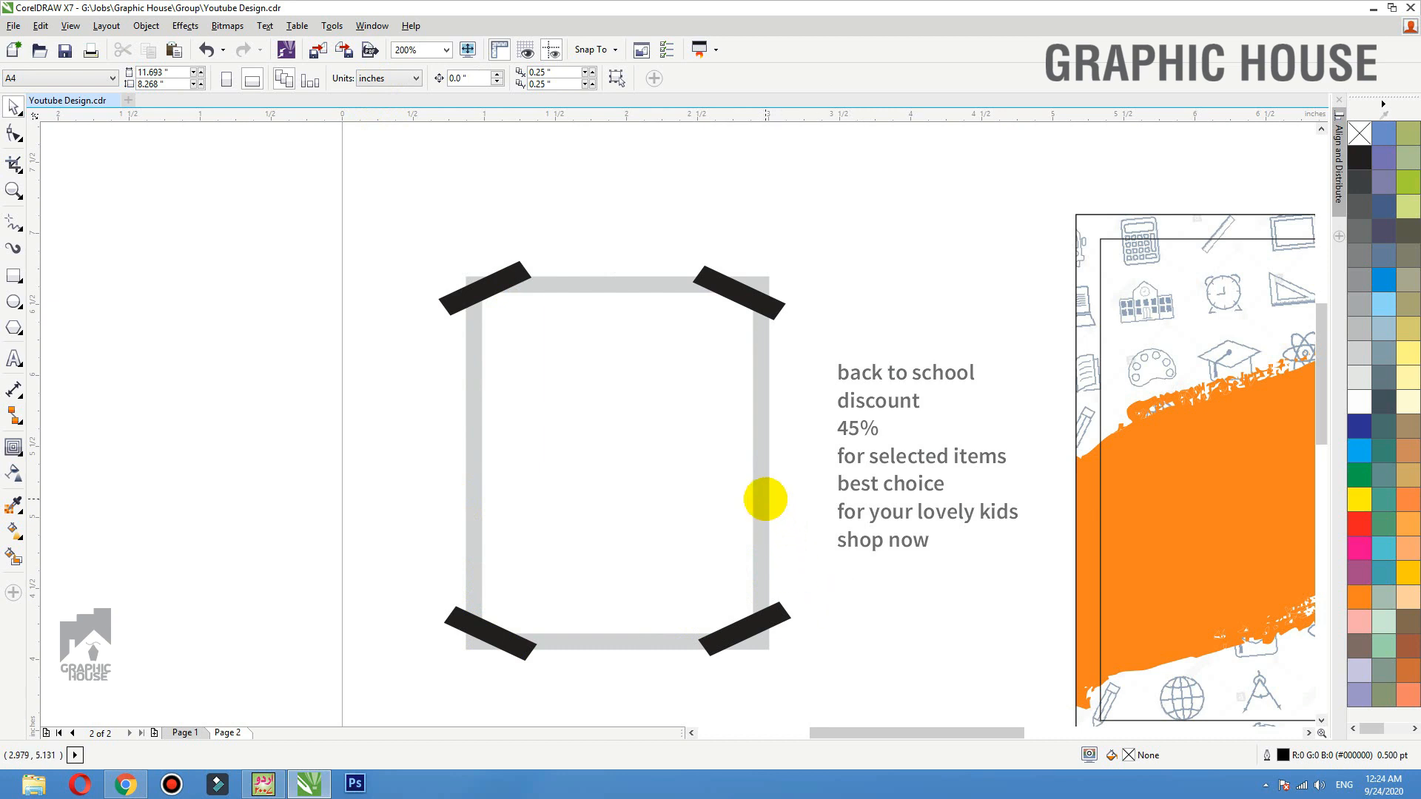
Step: Draw a rectangle filling the frame's opening, about 1.906 by 2.399 inches, and PowerClip the child's photo inside it
click(762, 493)
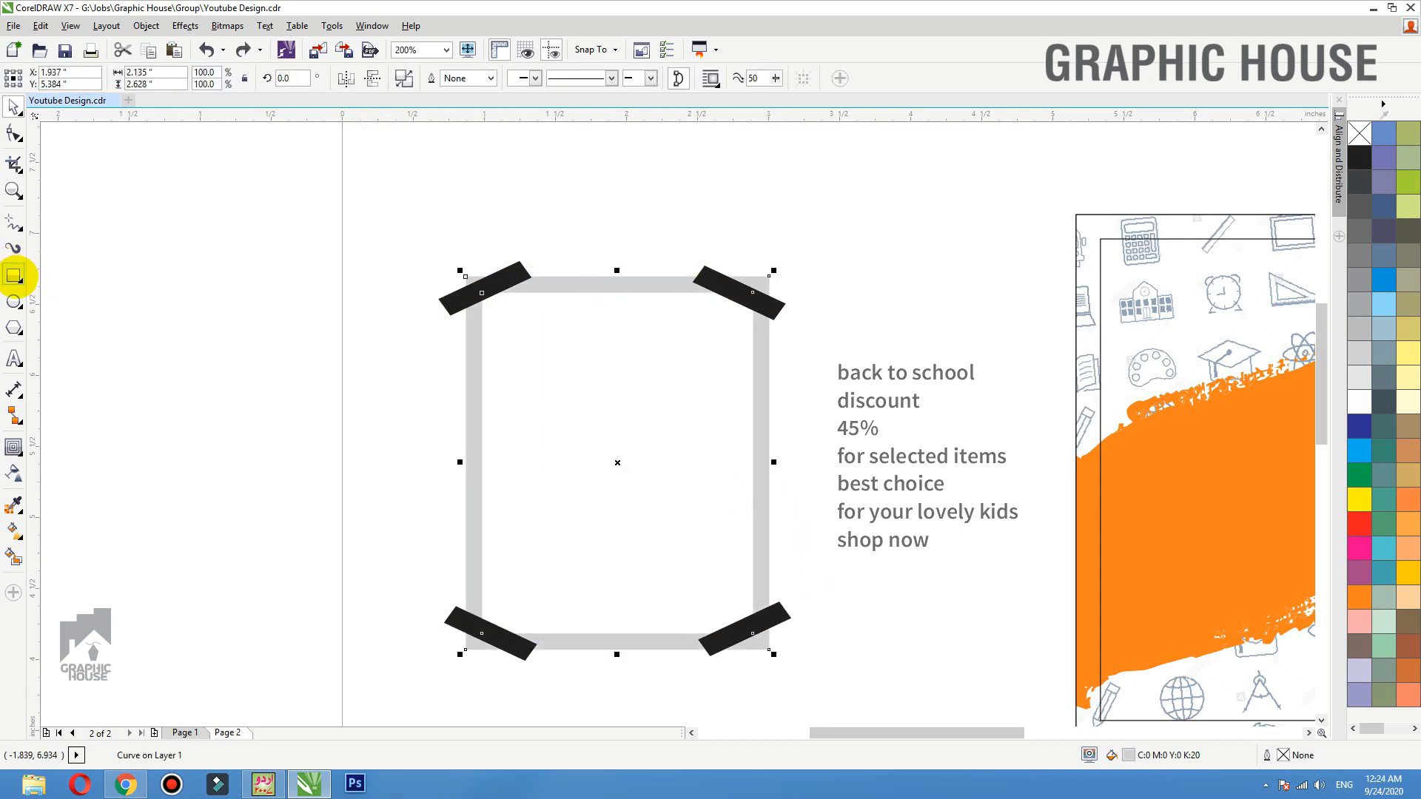
click(13, 275)
drag(482, 293, 752, 633)
scroll(414, 392, down, 1)
key(F2)
drag(352, 307, 1257, 689)
key(space)
right_click(1087, 440)
click(1147, 229)
click(294, 221)
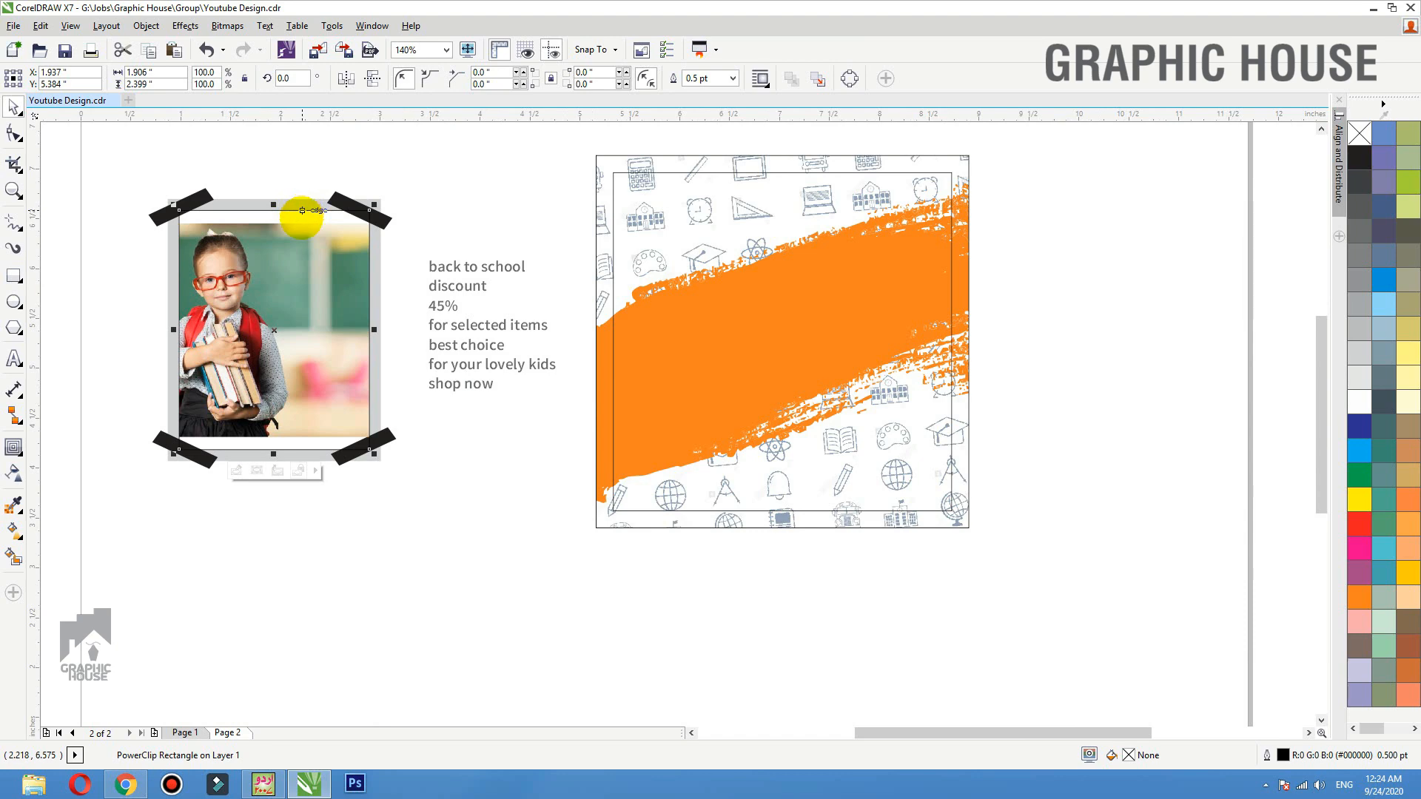
Step: Reposition and enlarge the photo inside the PowerClip so the child is centred, finish editing and remove the rectangle's outline
scroll(444, 238, down, 2)
key(F2)
drag(455, 216, 234, 378)
ctrl+click(625, 399)
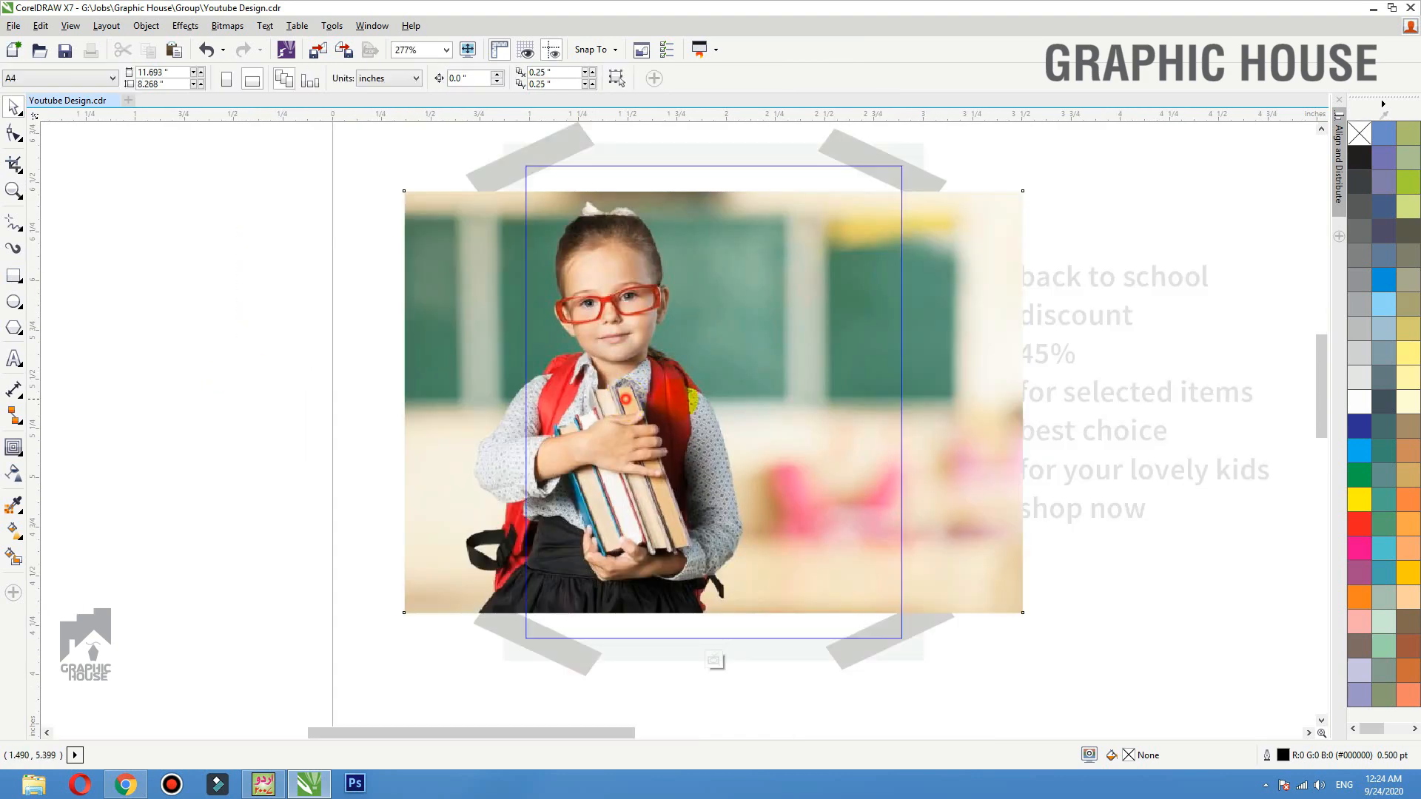
drag(625, 398, 743, 404)
scroll(742, 403, down, 1)
drag(962, 283, 986, 264)
ctrl+click(892, 224)
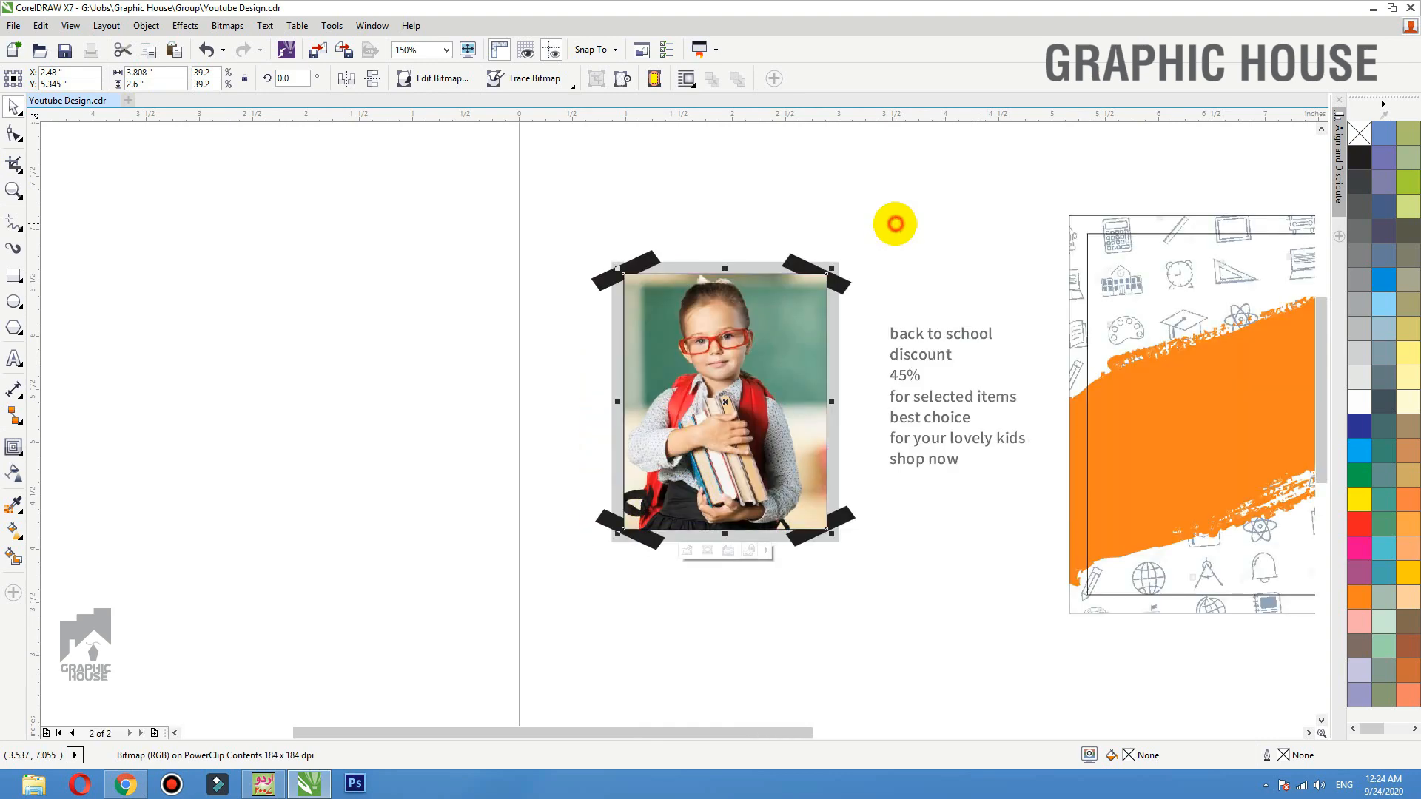
scroll(1155, 192, up, 2)
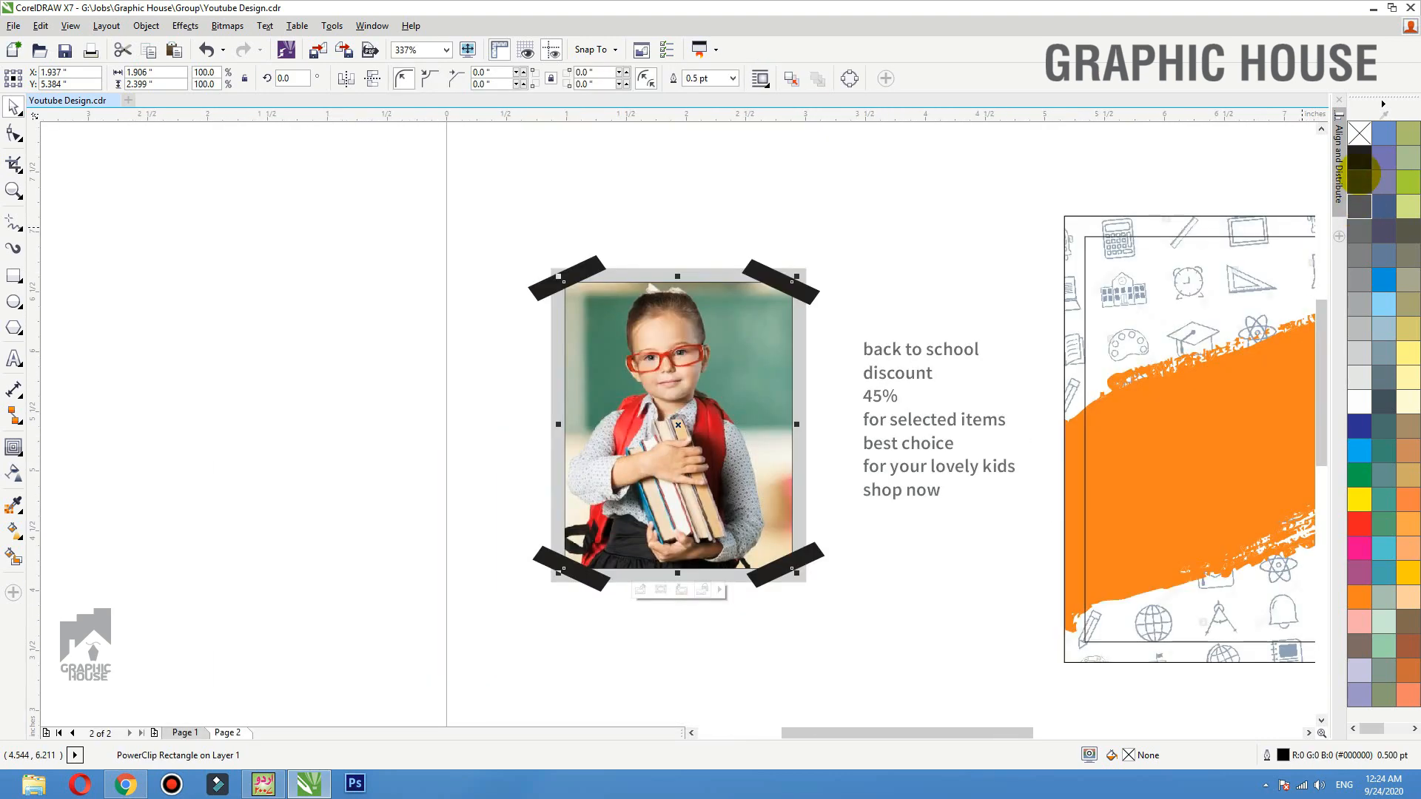
right_click(1359, 134)
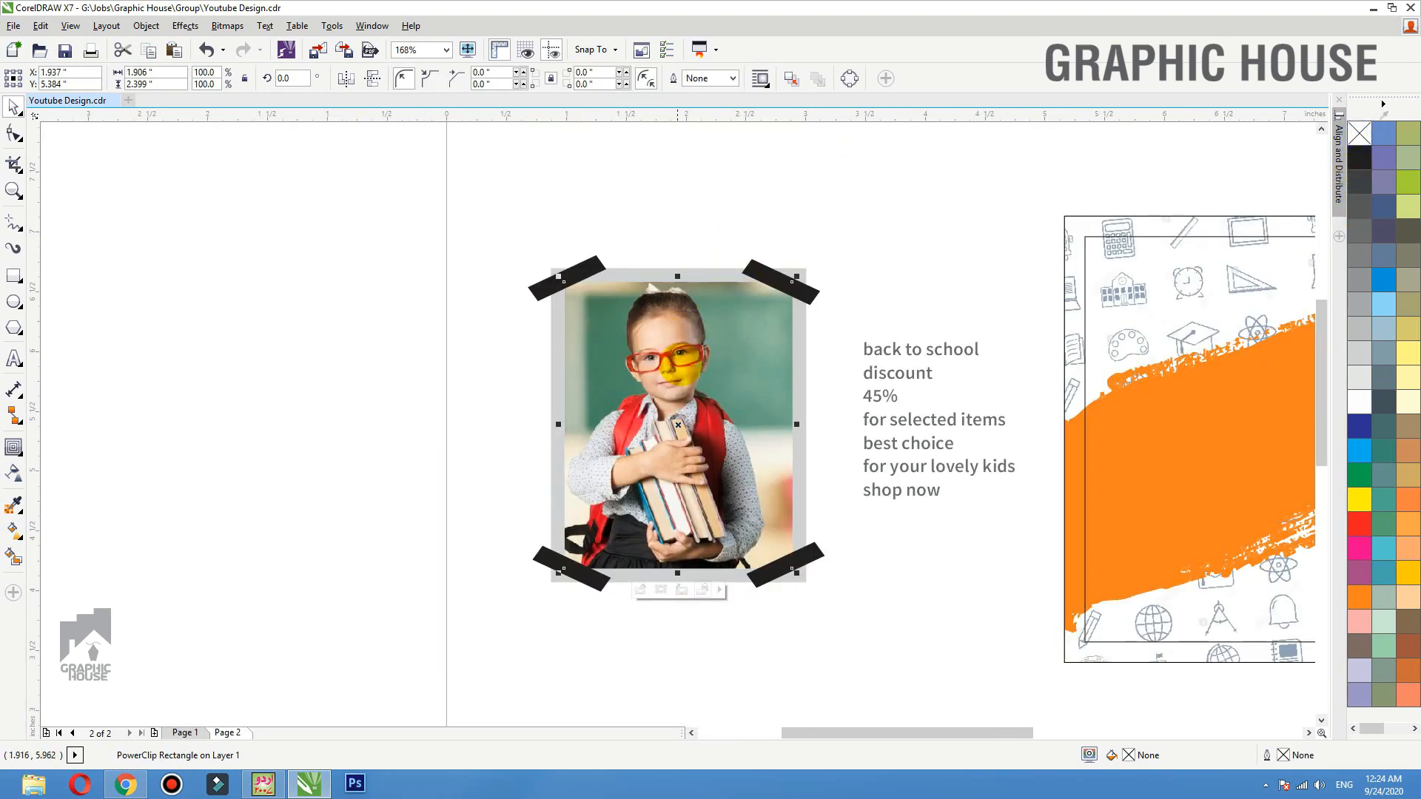
drag(680, 363, 699, 420)
key(ctrl+z)
click(677, 247)
drag(677, 273, 663, 238)
key(ctrl+z)
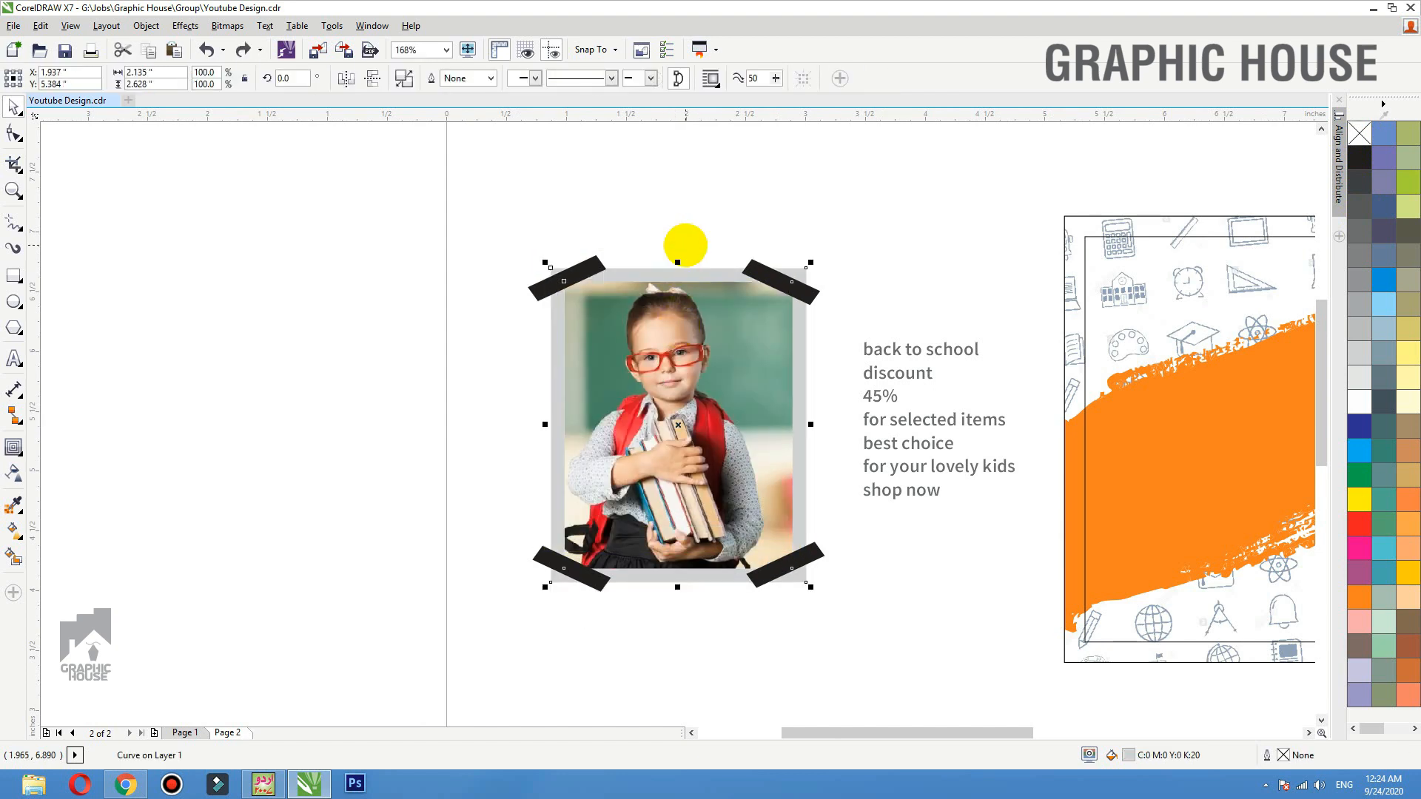
Step: Add a drop shadow to the grey frame with opacity 44 and feathering 5, offset slightly down and to the left
click(16, 453)
click(89, 447)
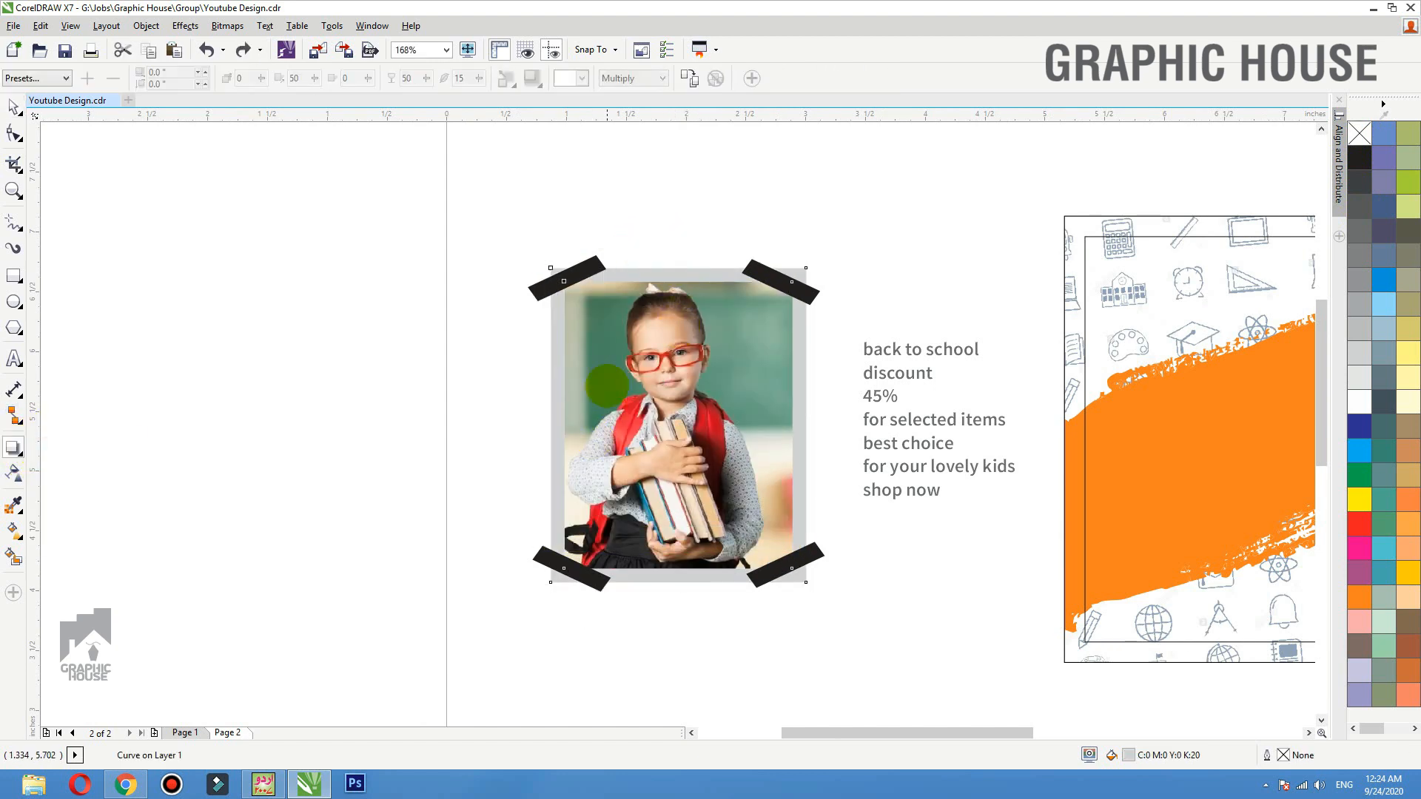
drag(677, 425, 654, 505)
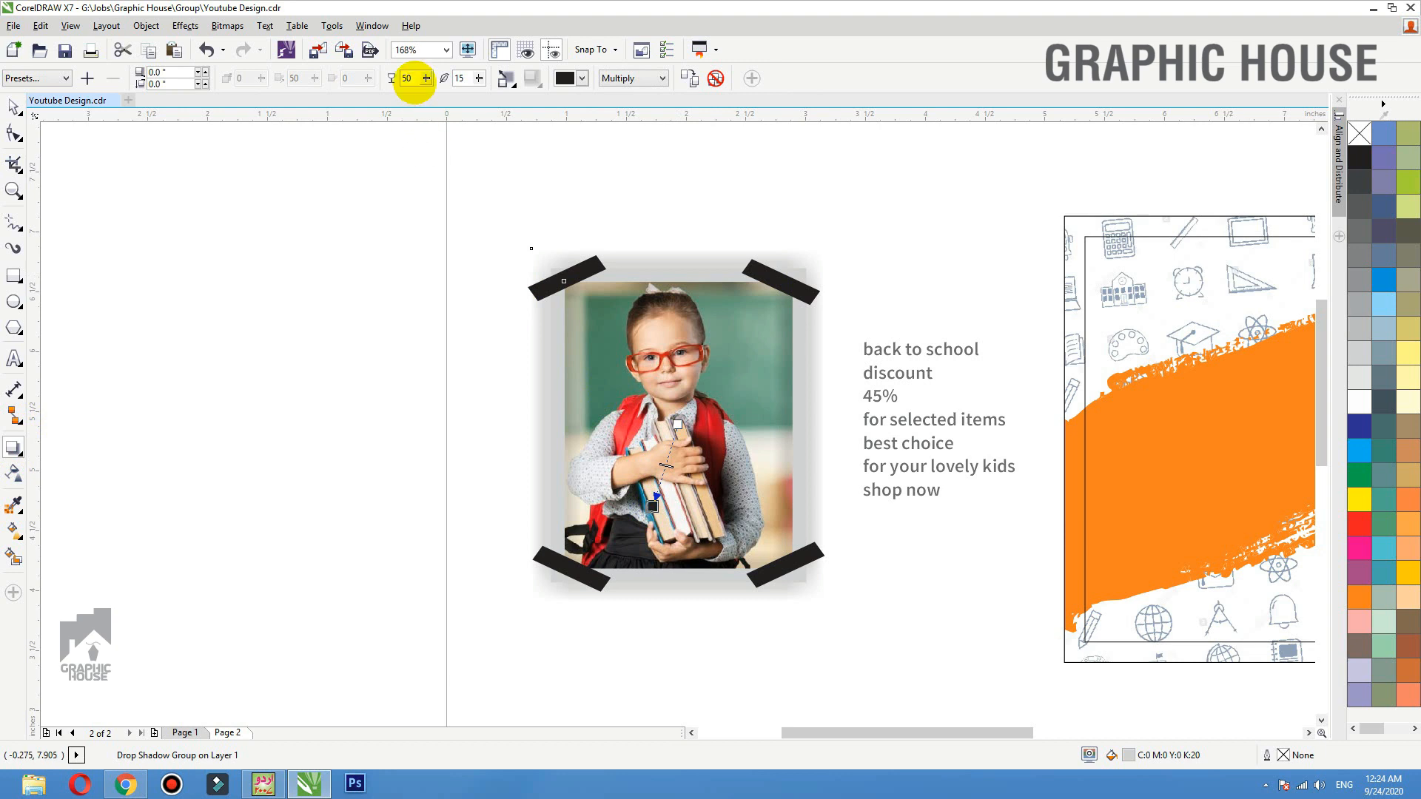
click(387, 79)
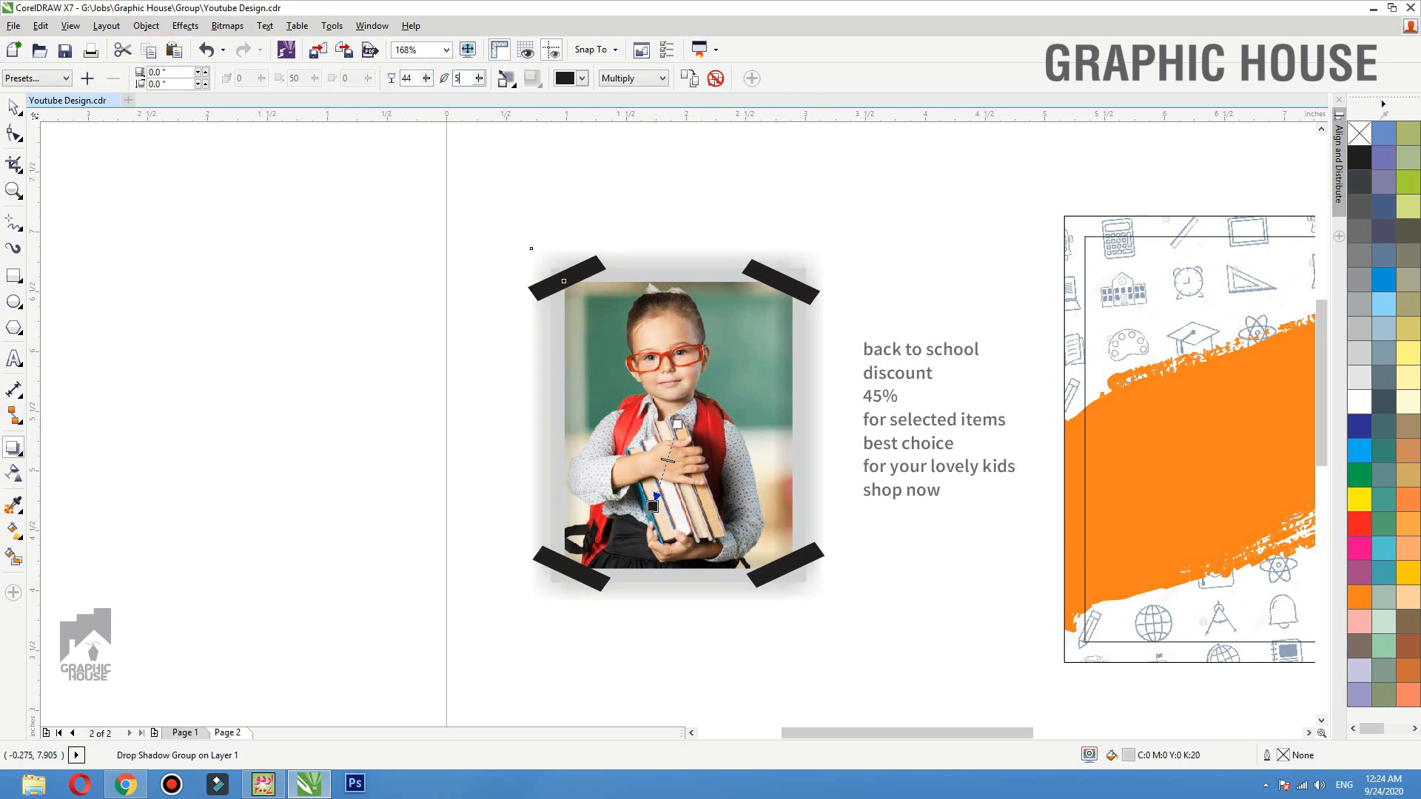
key(Return)
drag(650, 507, 577, 589)
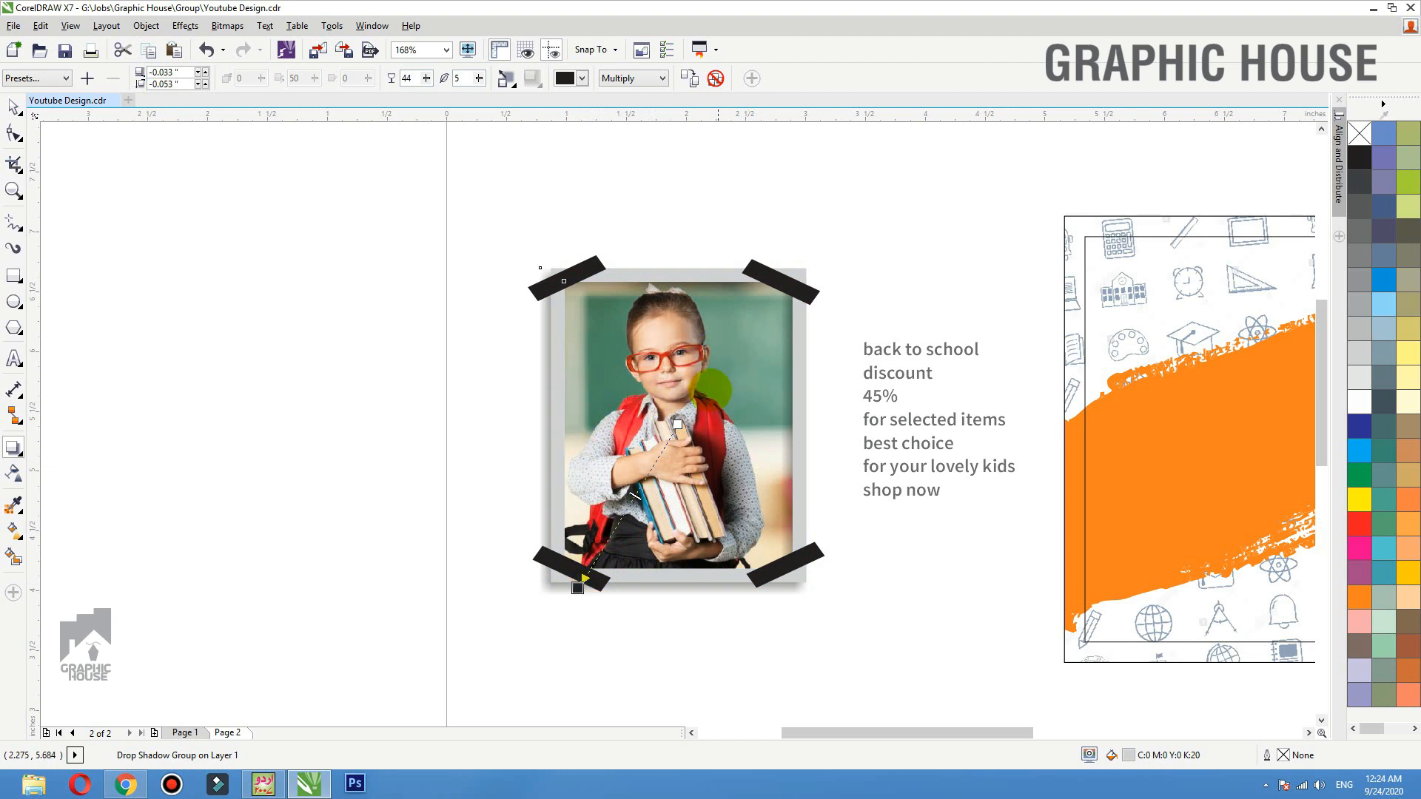
key(space)
click(650, 235)
drag(639, 275, 457, 213)
key(ctrl+z)
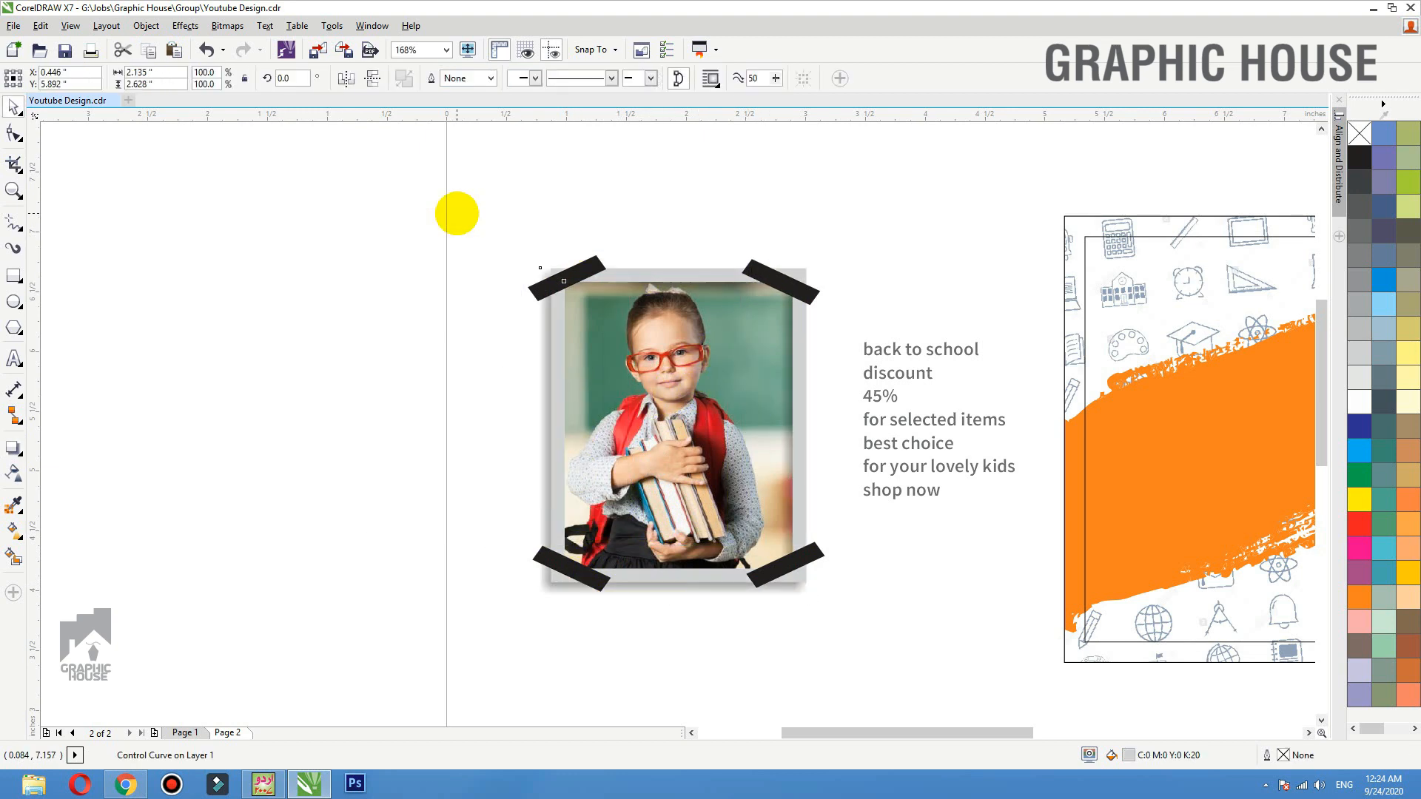
Step: Break the drop shadow apart from the frame and convert the shadow to a 200 dpi RGB bitmap with a transparent background
key(ctrl+k)
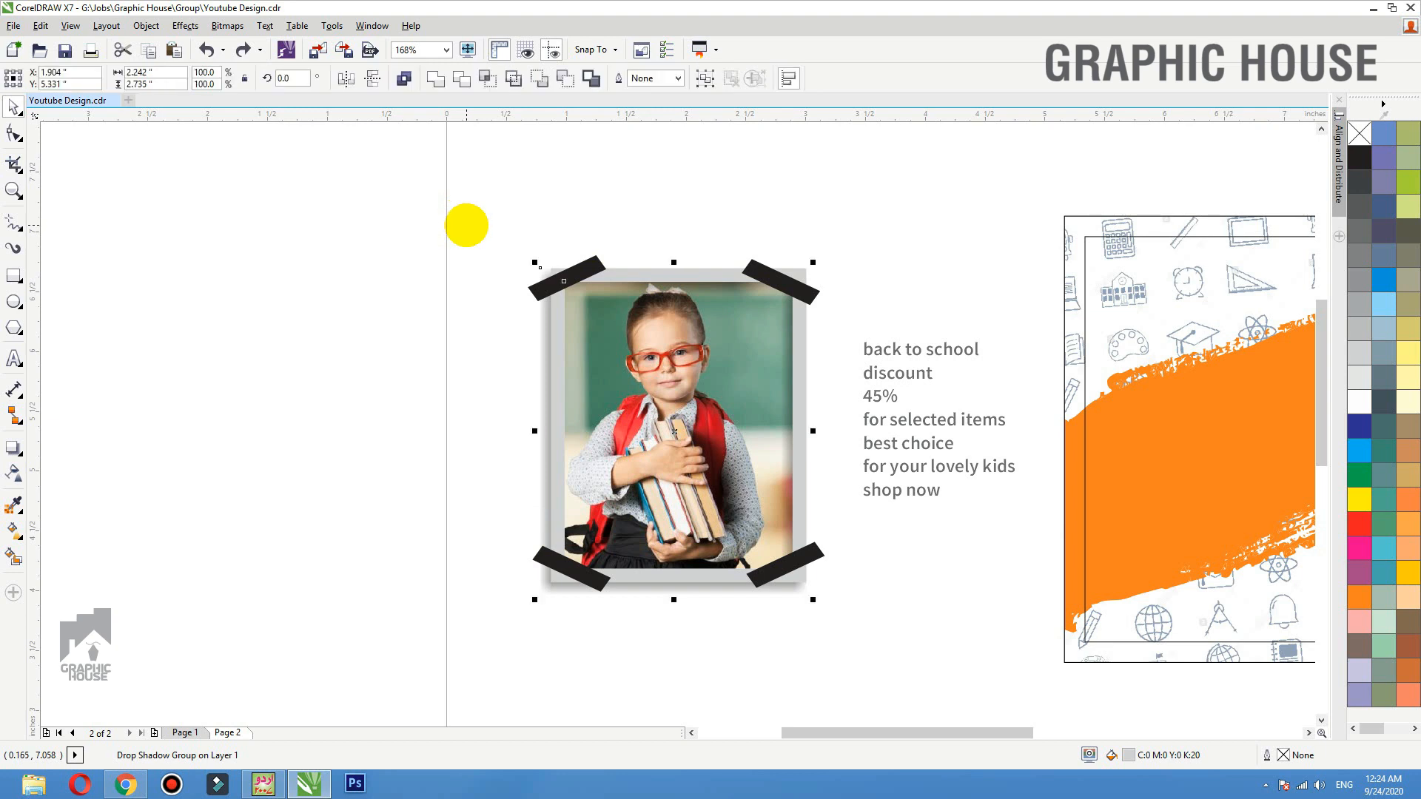
click(466, 226)
drag(735, 377, 812, 429)
key(ctrl+z)
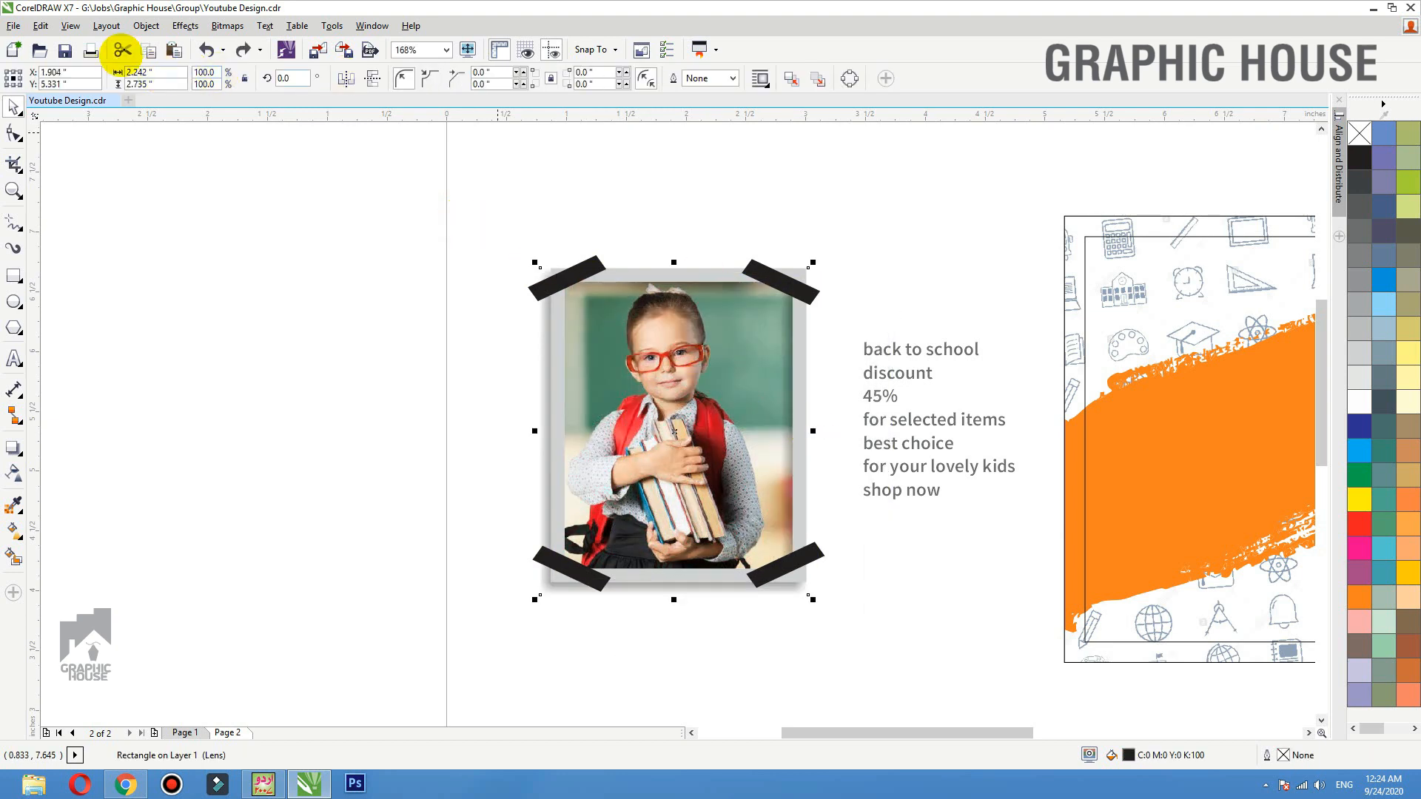
click(227, 26)
click(237, 47)
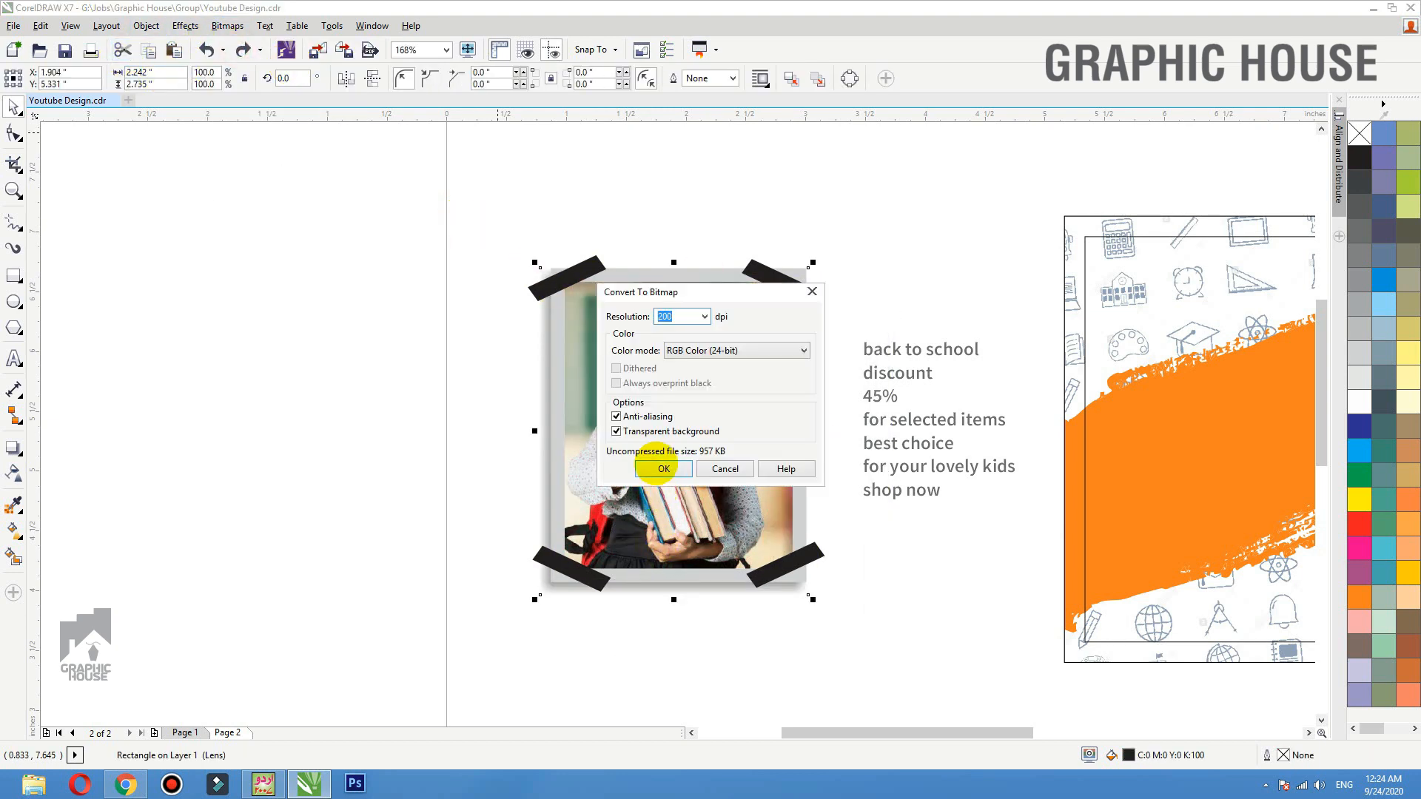
click(663, 468)
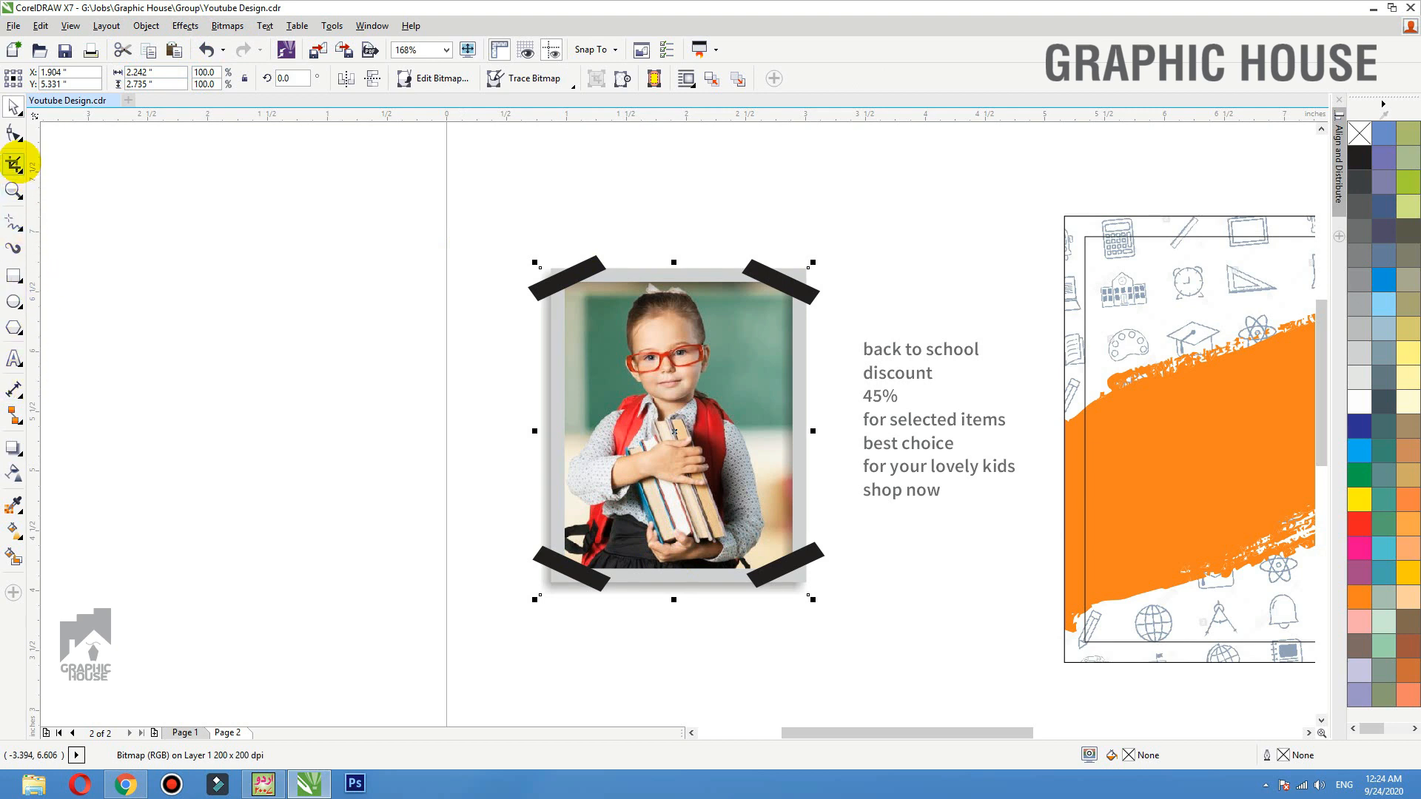
Step: Reshape the shadow bitmap's nodes, pulling its edges inward so the shadow no longer extends below and beside the grey frame
click(14, 133)
drag(377, 137, 559, 592)
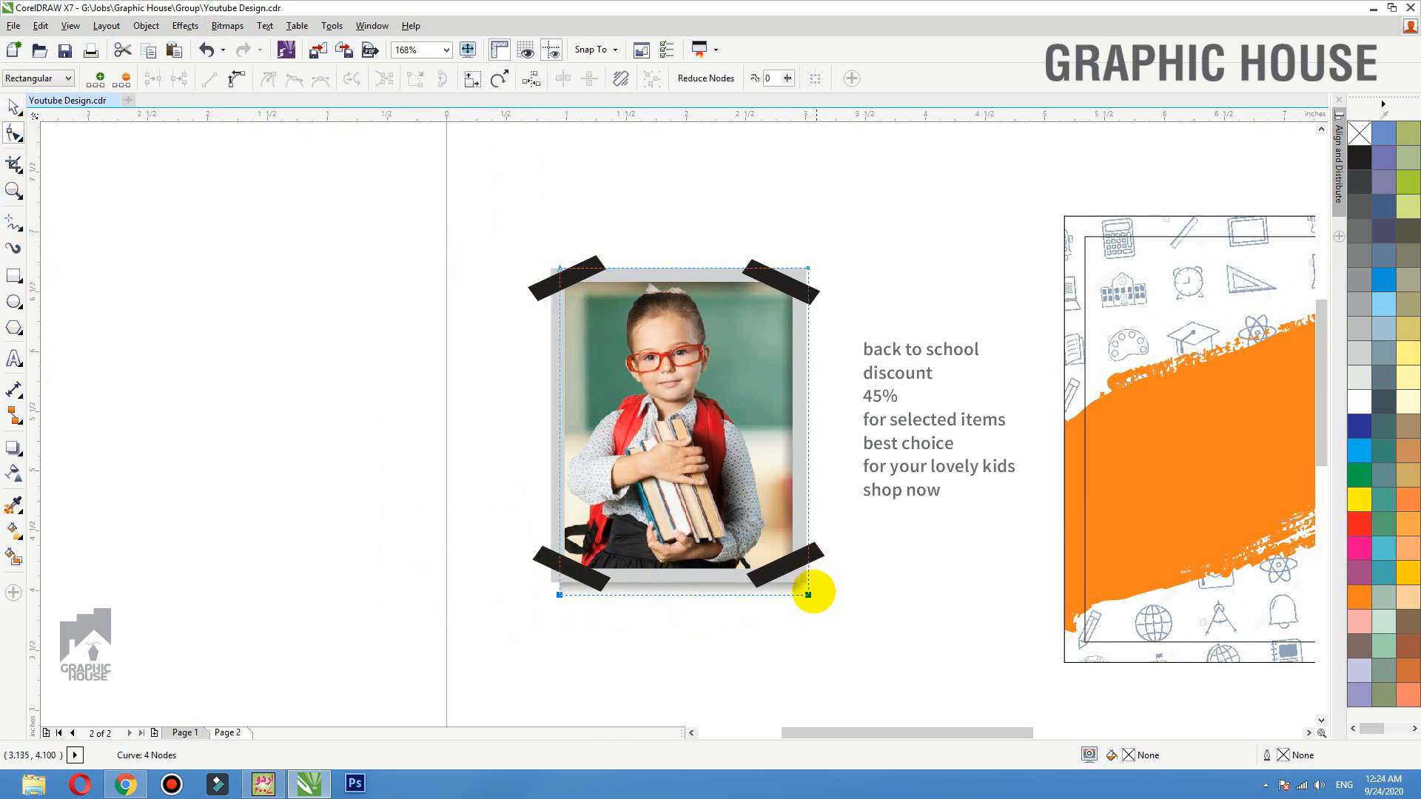
drag(808, 594, 808, 574)
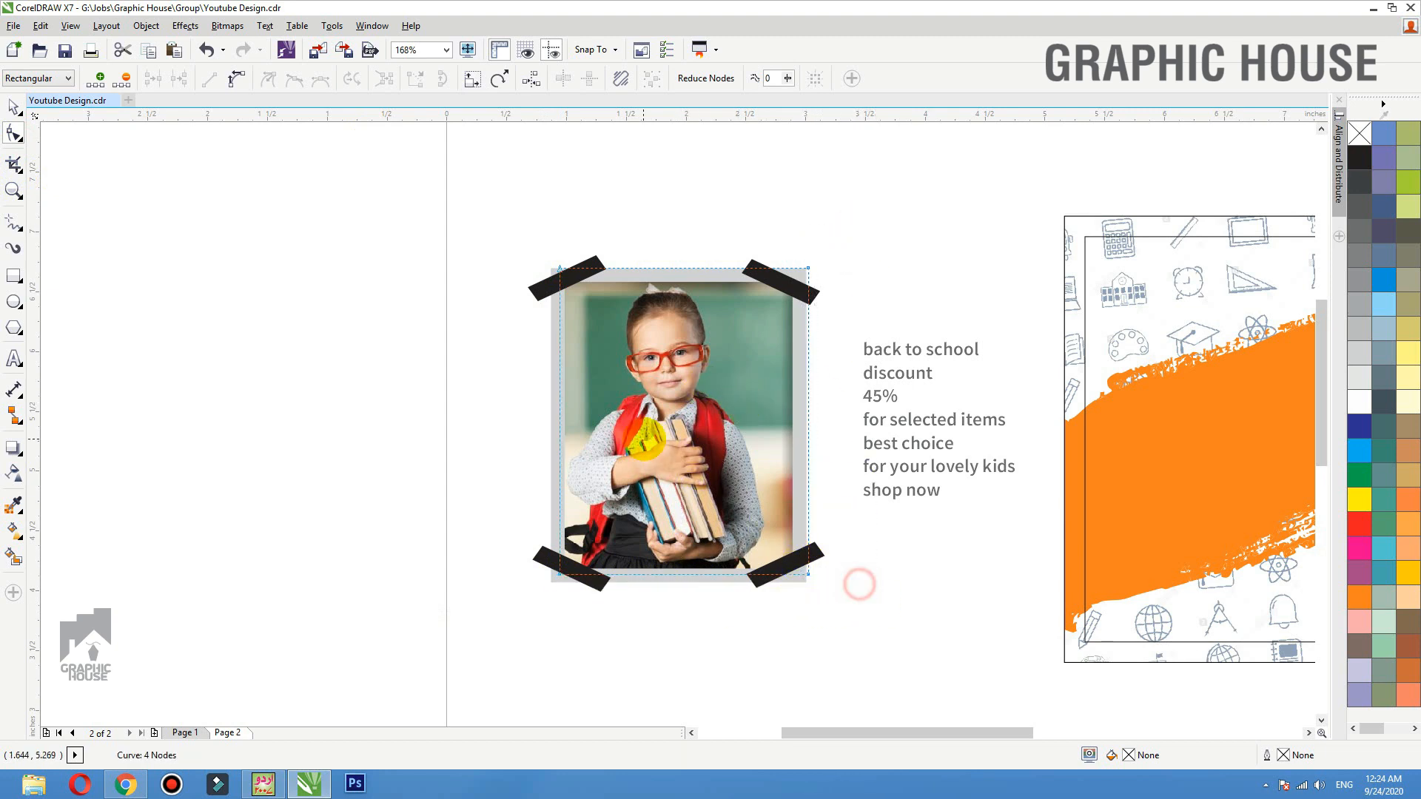
drag(807, 573, 801, 573)
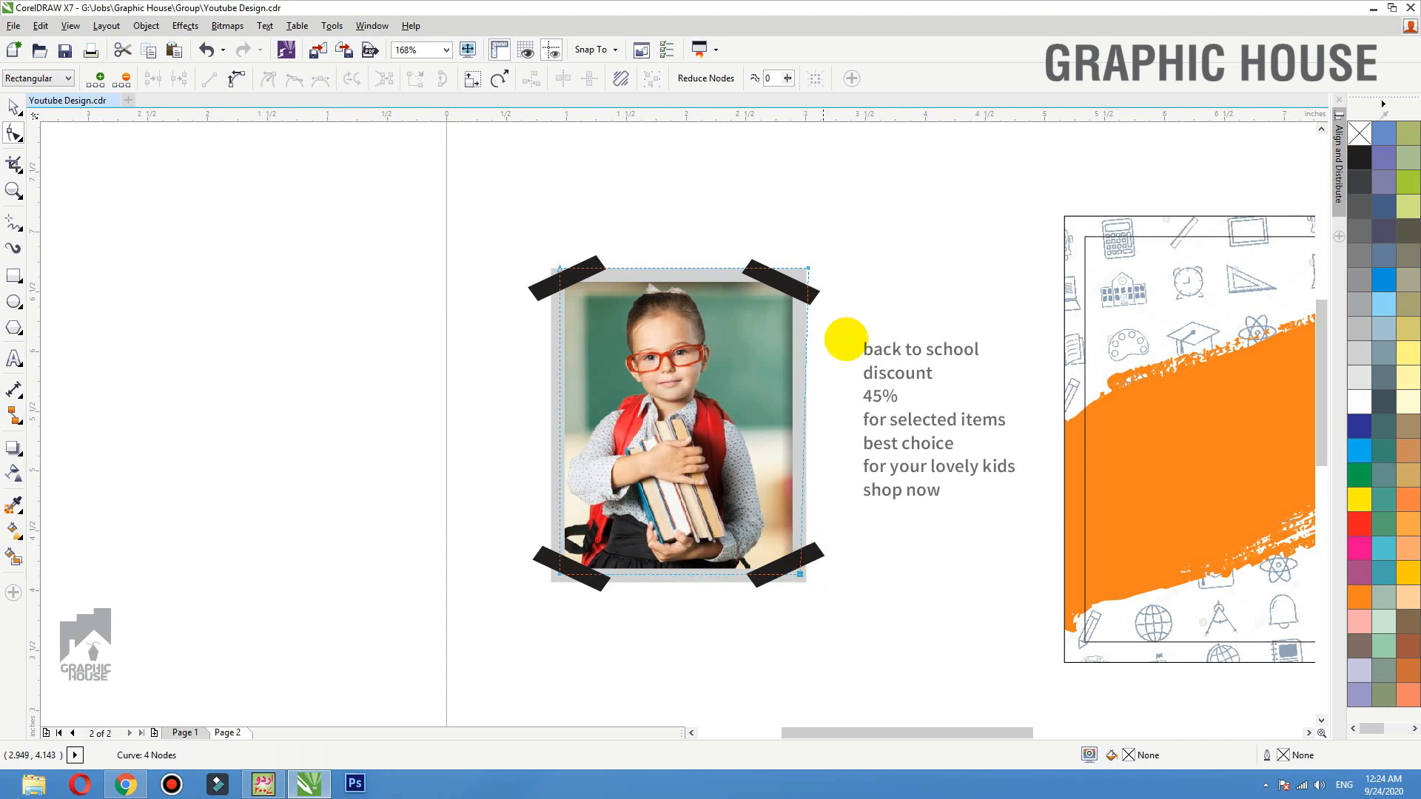
Step: Group the taped photo frame with its shadow, place it on the post's left half, scale it to about 84.5% and rotate it about 7.1°
drag(810, 273, 403, 657)
key(space)
key(ctrl+g)
scroll(607, 430, down, 2)
drag(631, 427, 872, 442)
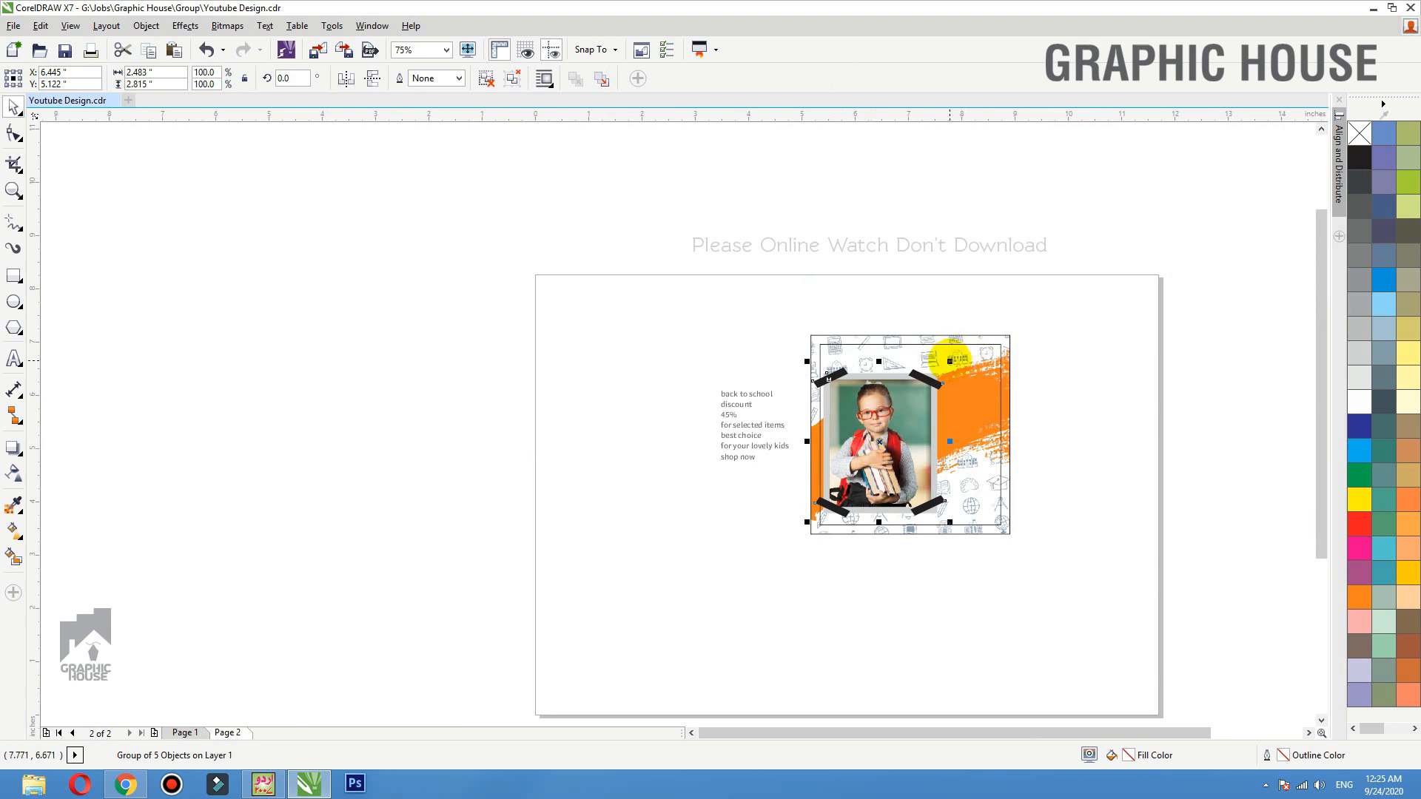
drag(950, 361, 934, 379)
scroll(818, 396, up, 3)
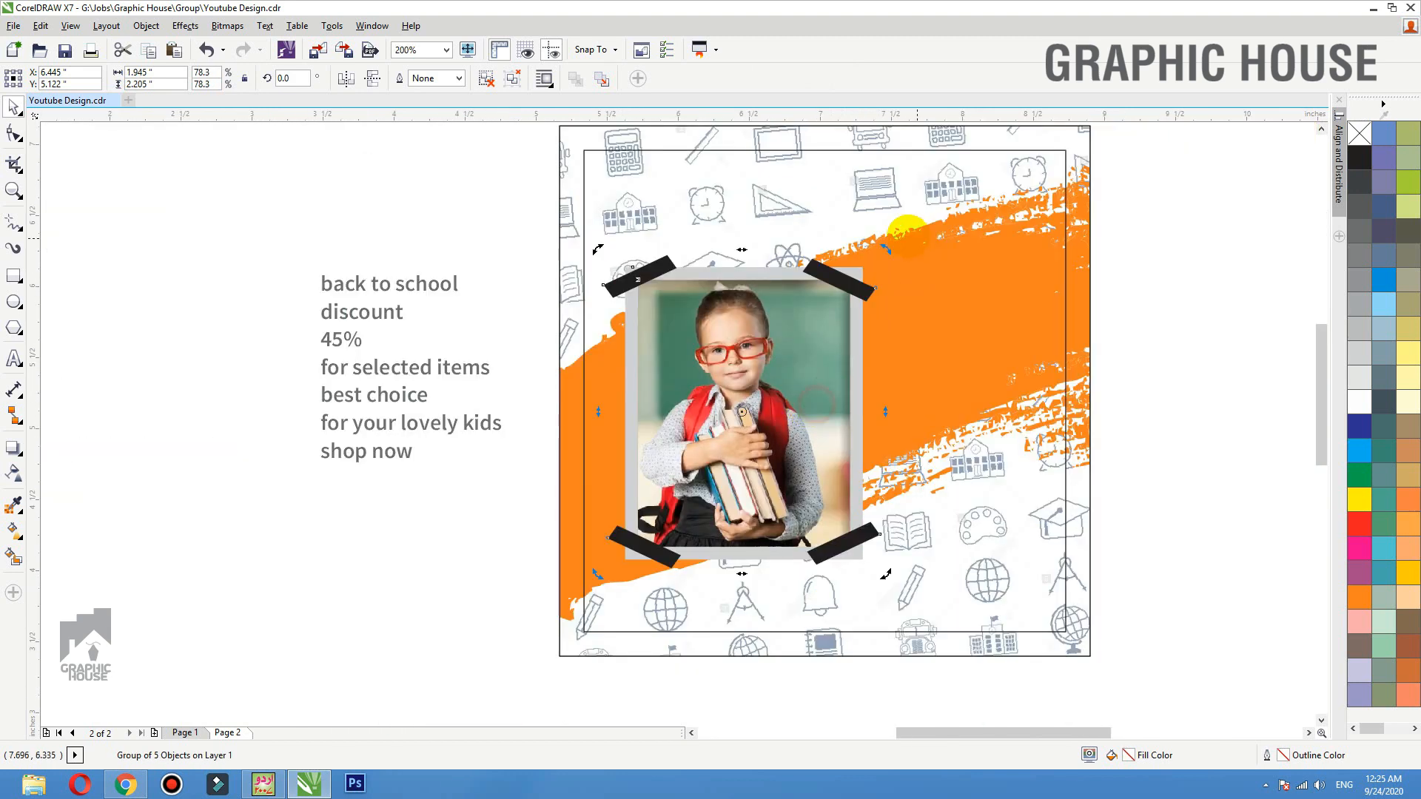
mouse_move(886, 248)
mouse_down()
mouse_move(873, 216)
mouse_move(851, 235)
mouse_move(901, 232)
mouse_up()
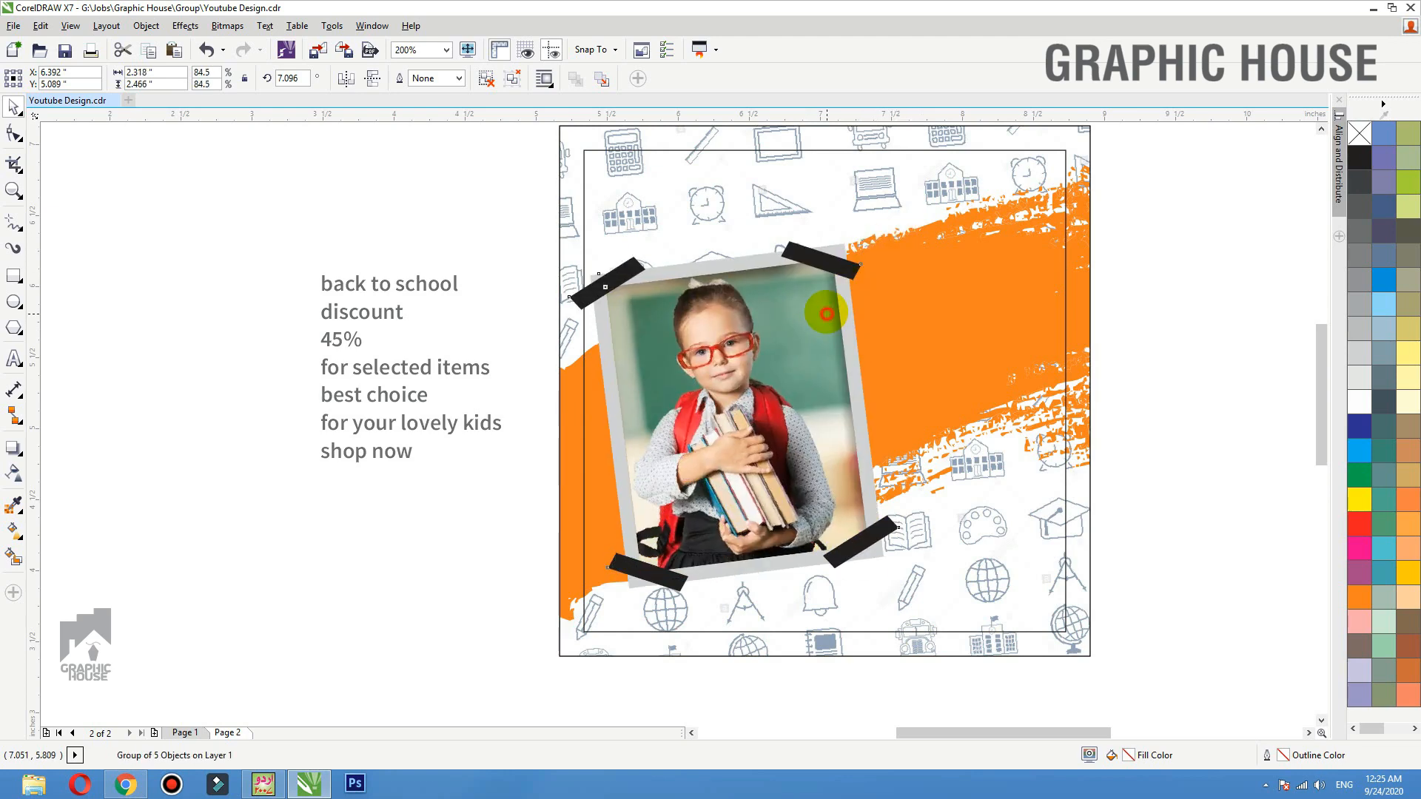
Step: Add a drop shadow to the tilted photo group with opacity 88 and feathering 5, then reduce the shadow's opacity to 56
click(13, 473)
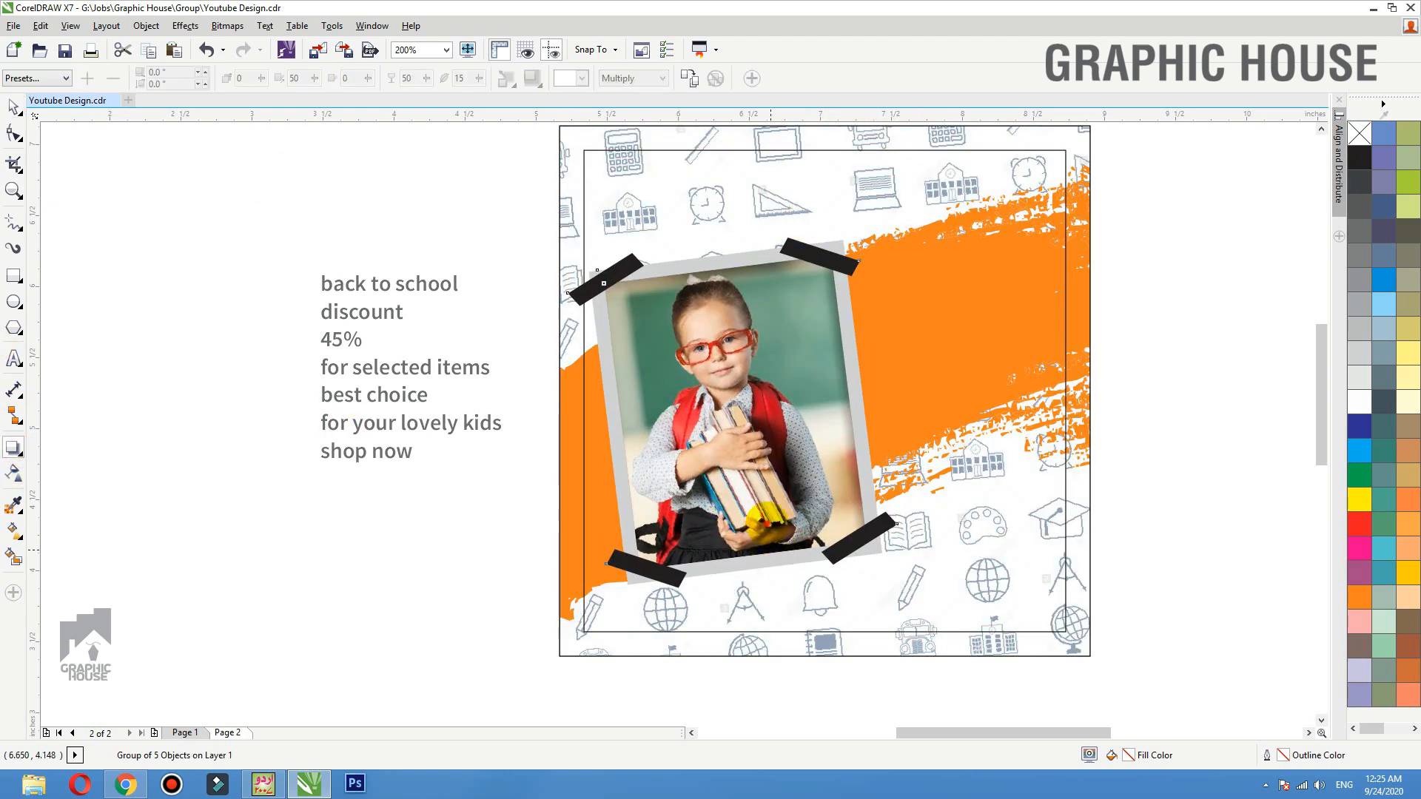
drag(733, 568, 734, 237)
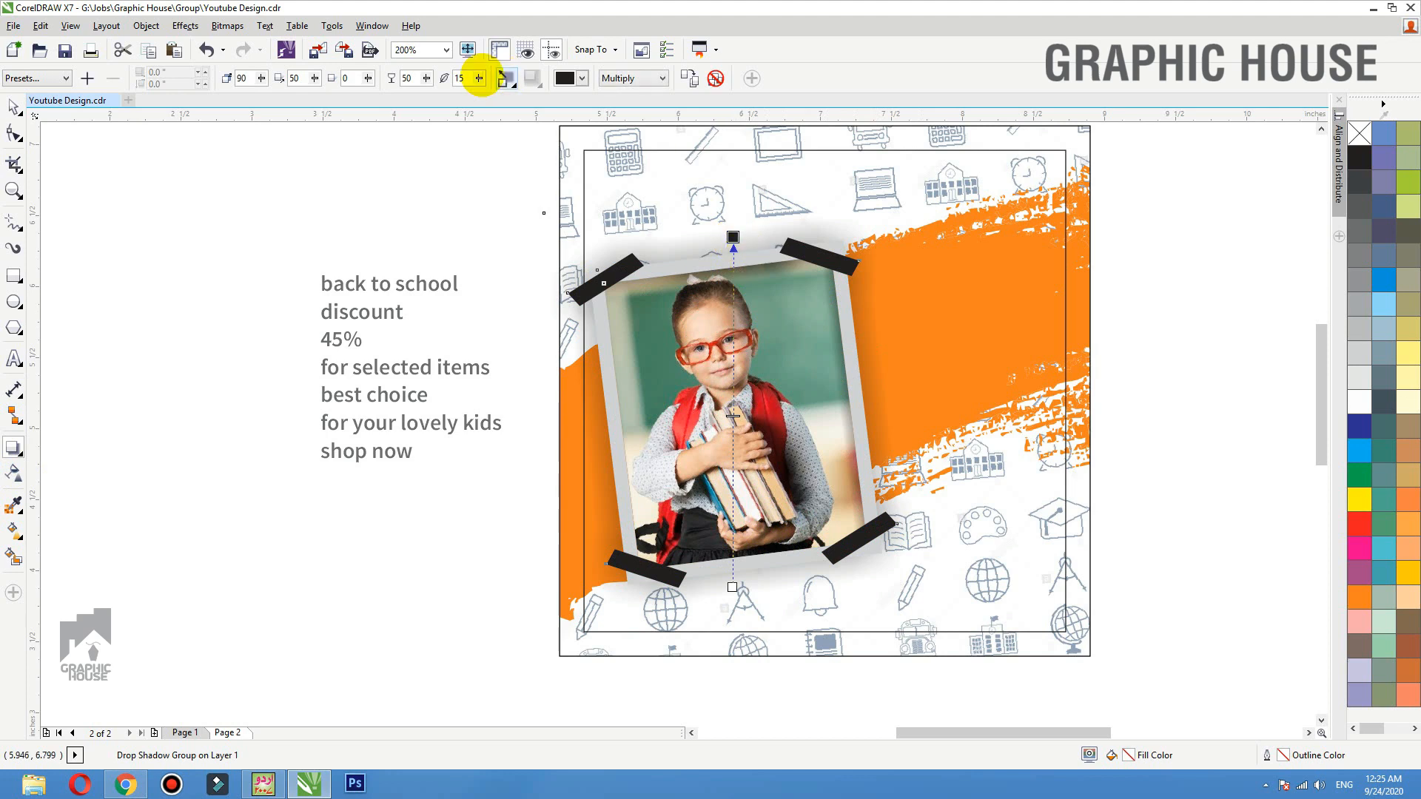
drag(415, 78, 122, 19)
text(88)
key(Tab)
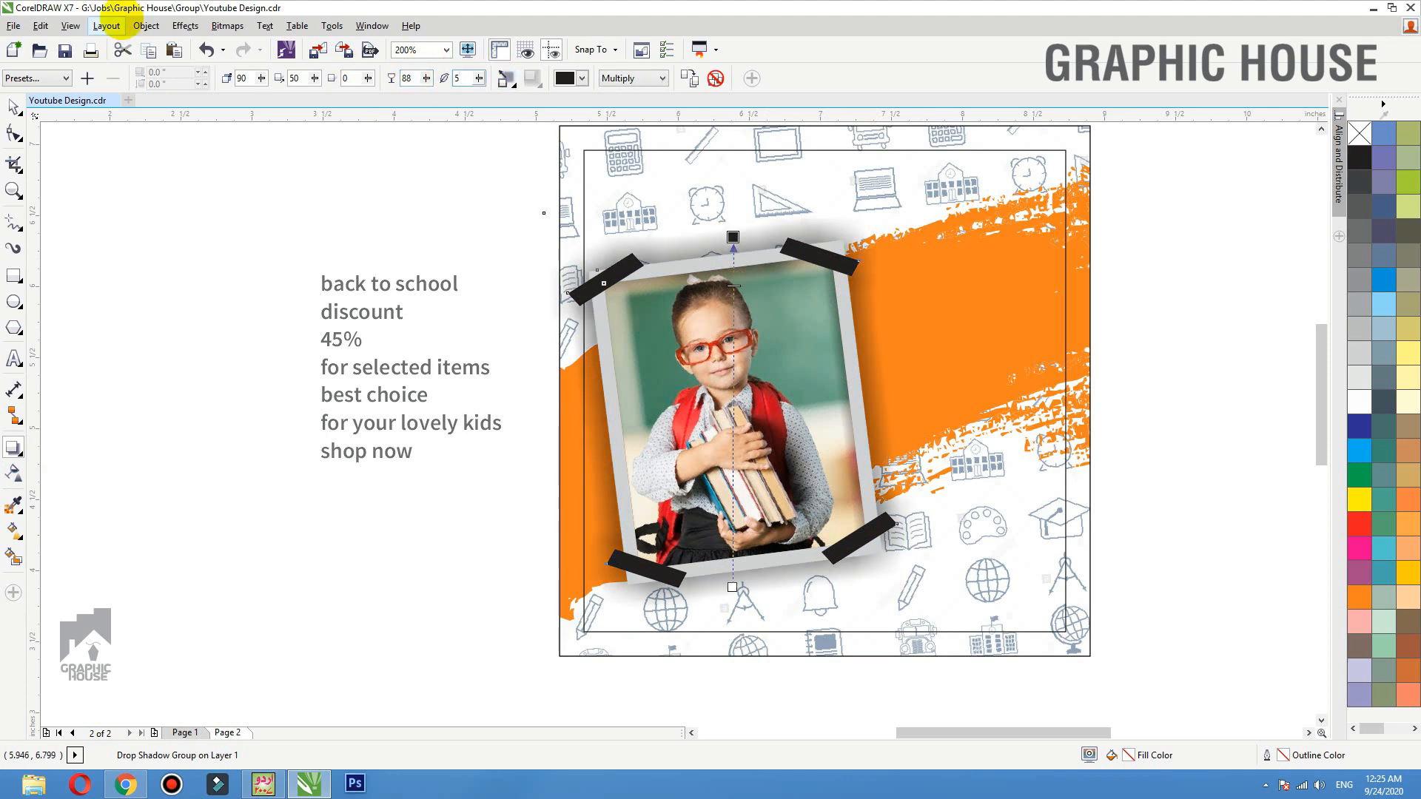
text(5)
key(Return)
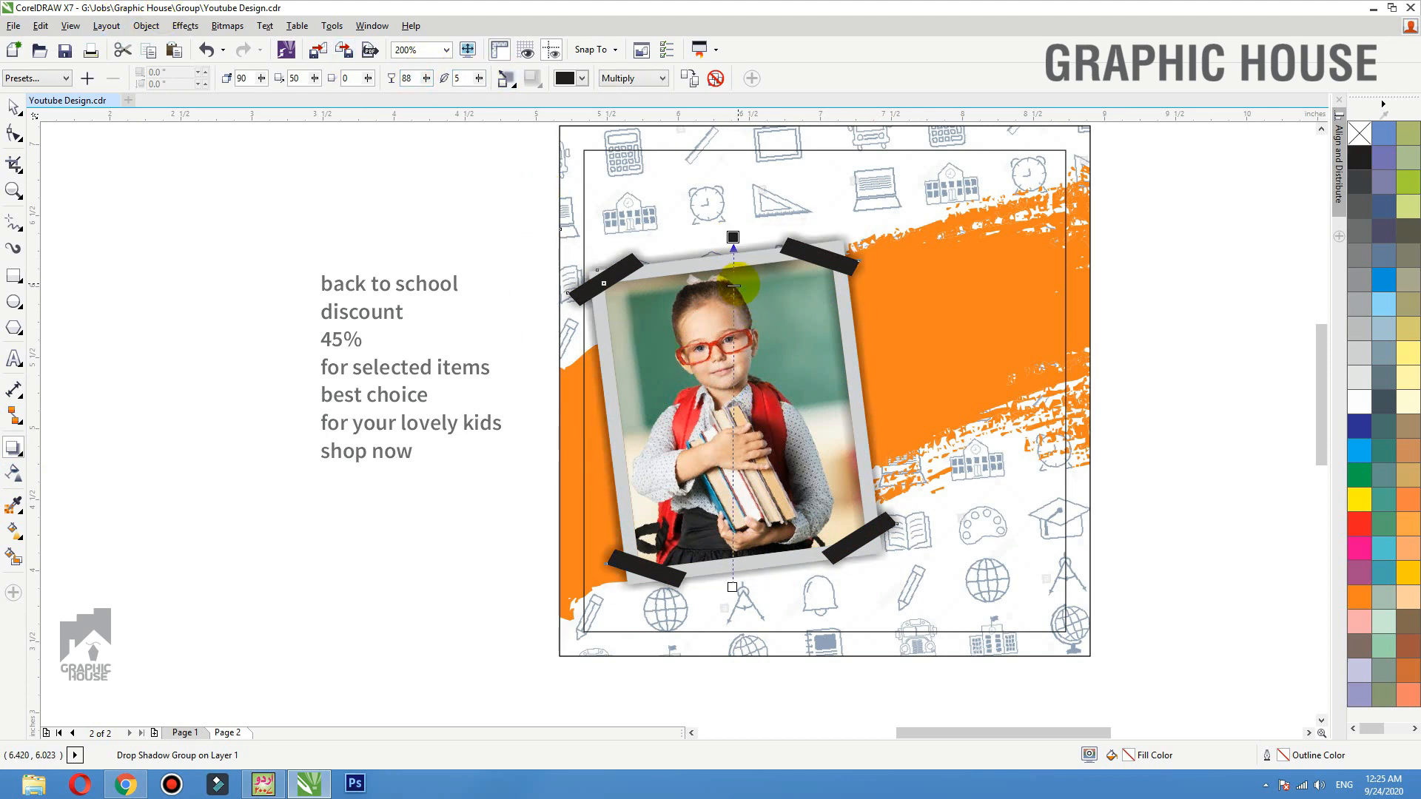
drag(737, 370, 733, 372)
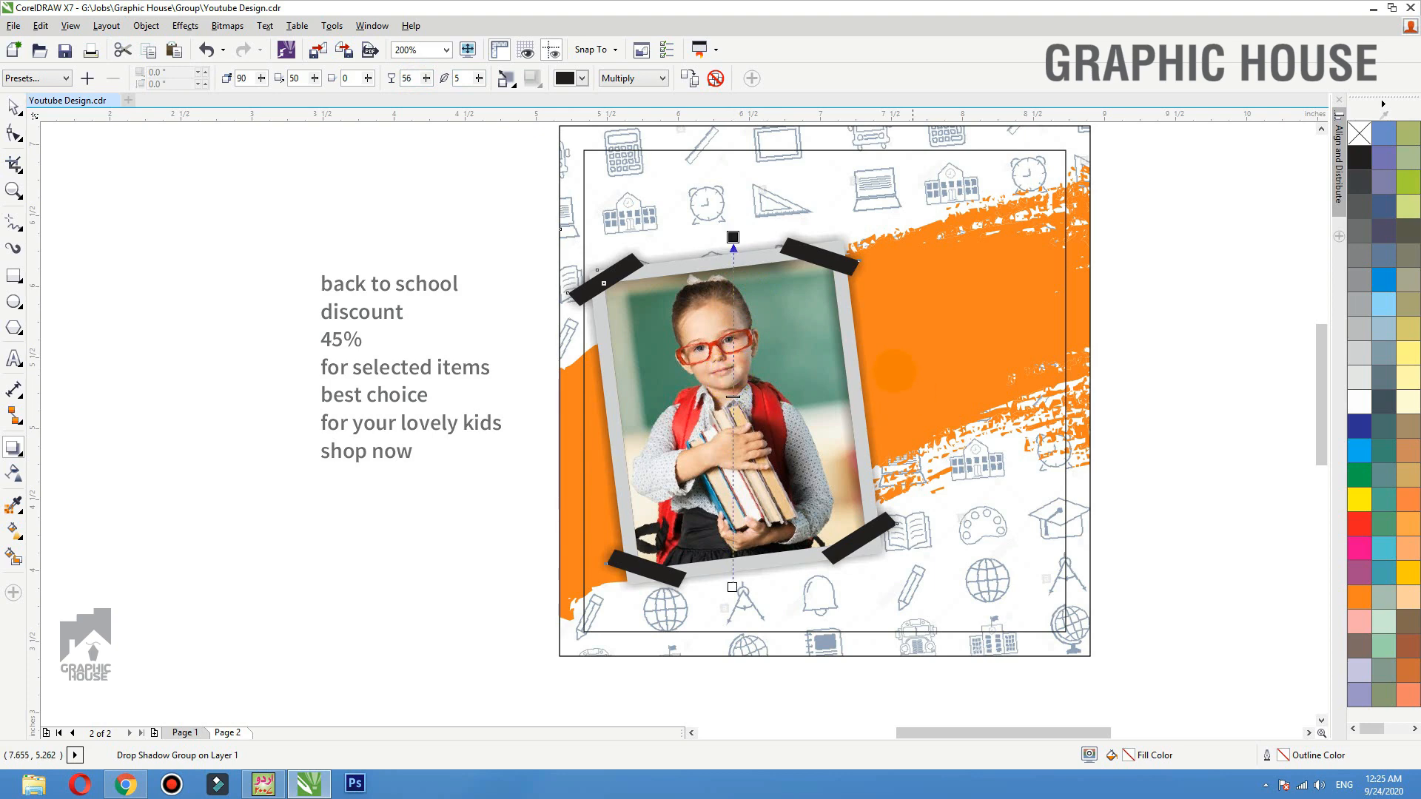
Step: Break the photo group's drop shadow apart and convert it to a 200 dpi RGB bitmap with a transparent background
click(393, 602)
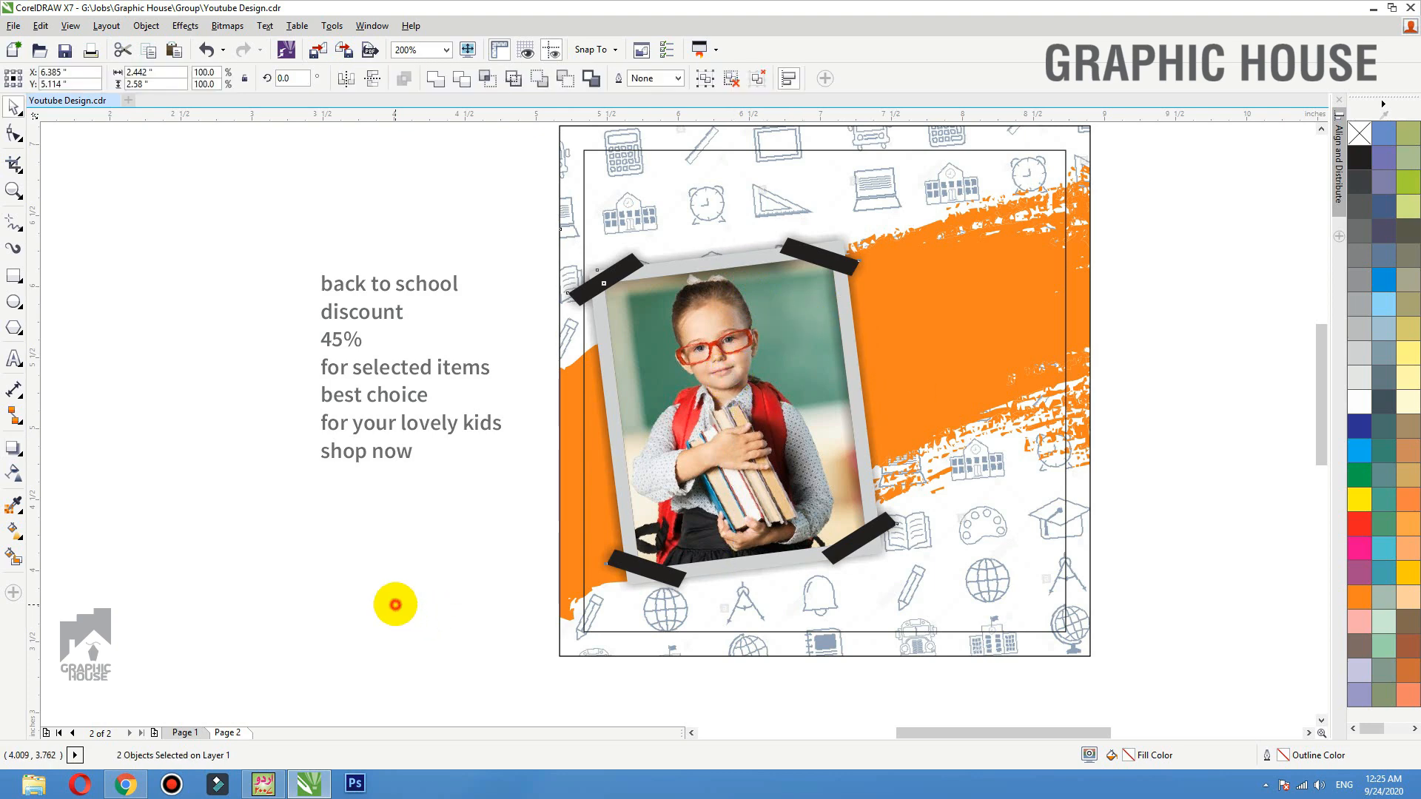
click(588, 501)
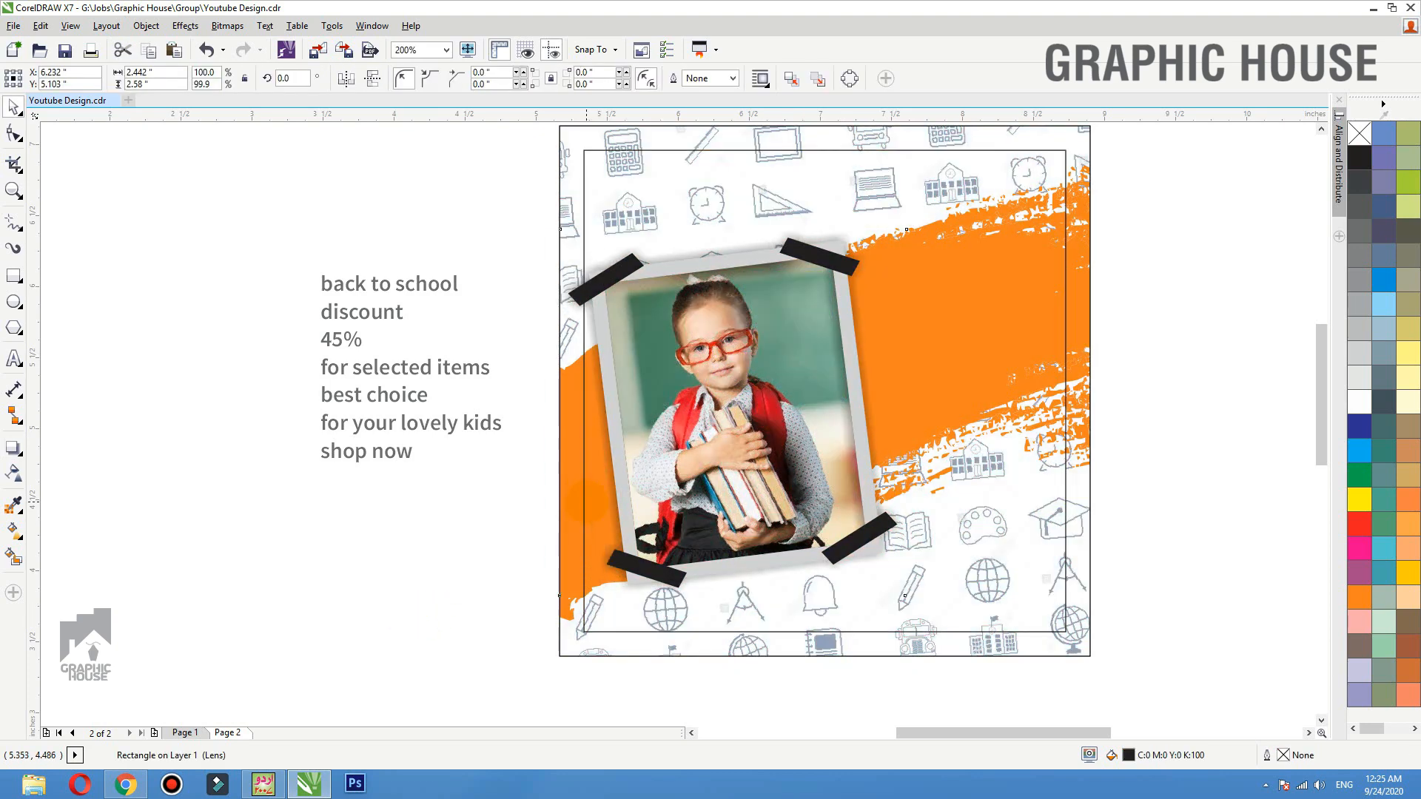
click(227, 26)
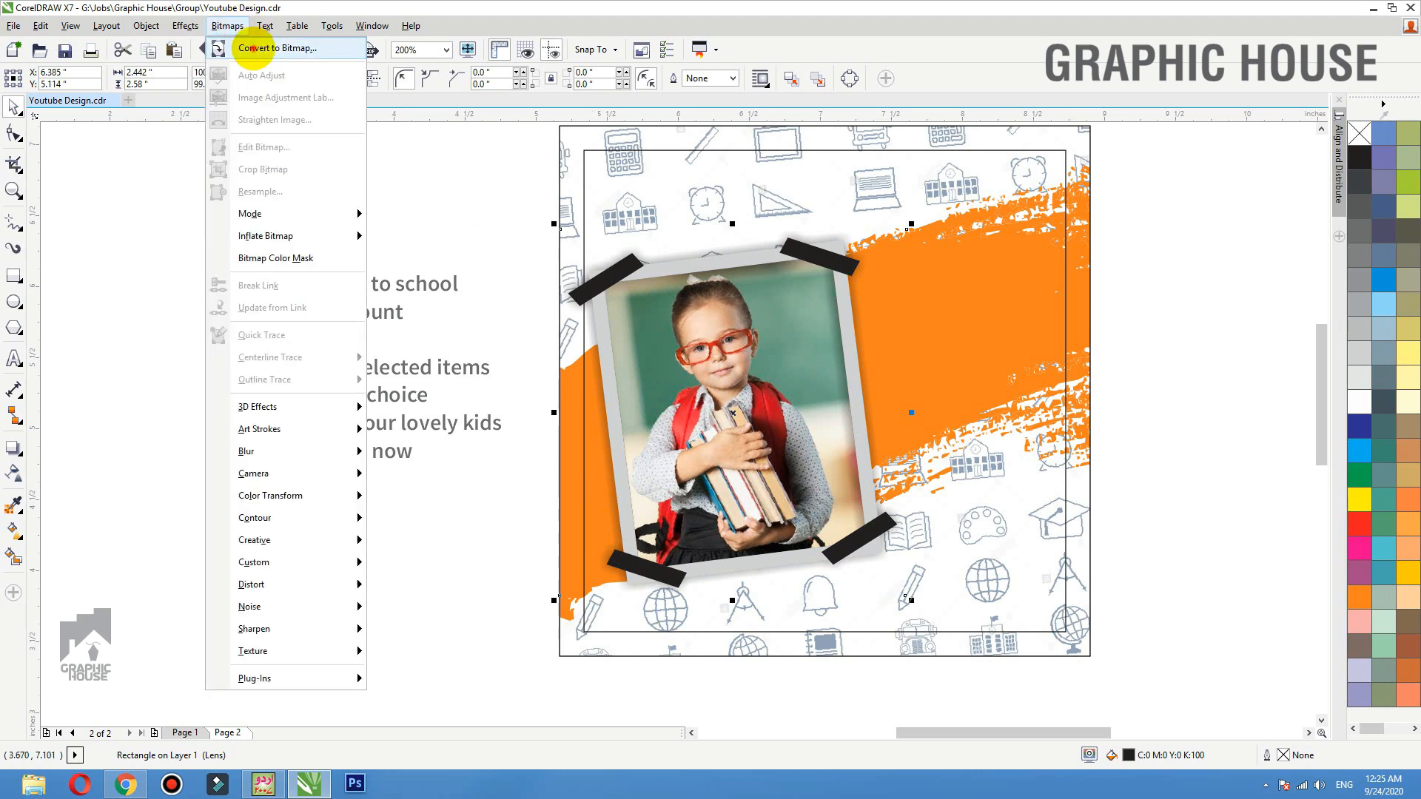
click(254, 45)
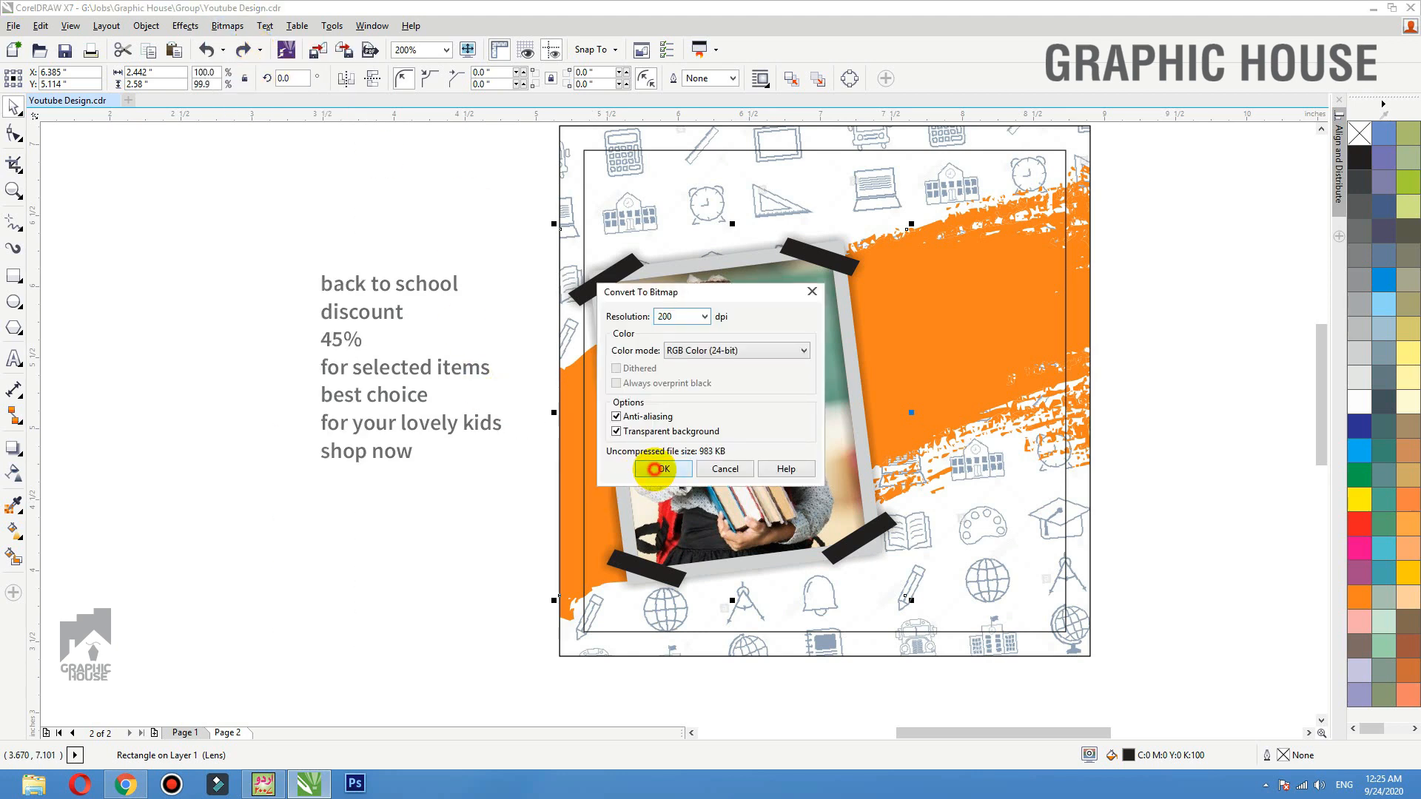
click(654, 469)
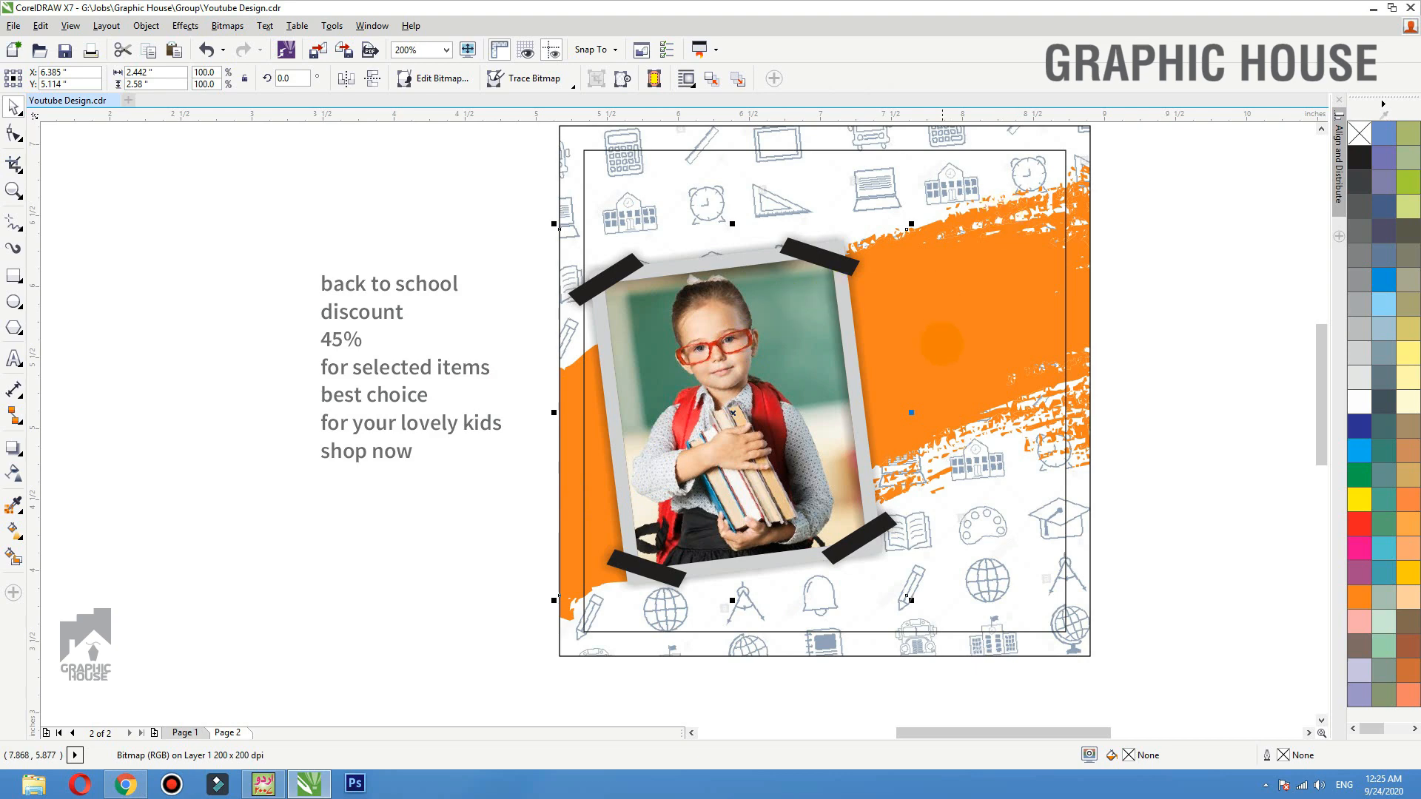
Step: Change the whole text block beside the post to Title Case
scroll(942, 344, down, 1)
click(1081, 304)
key(F2)
drag(1072, 218, 481, 616)
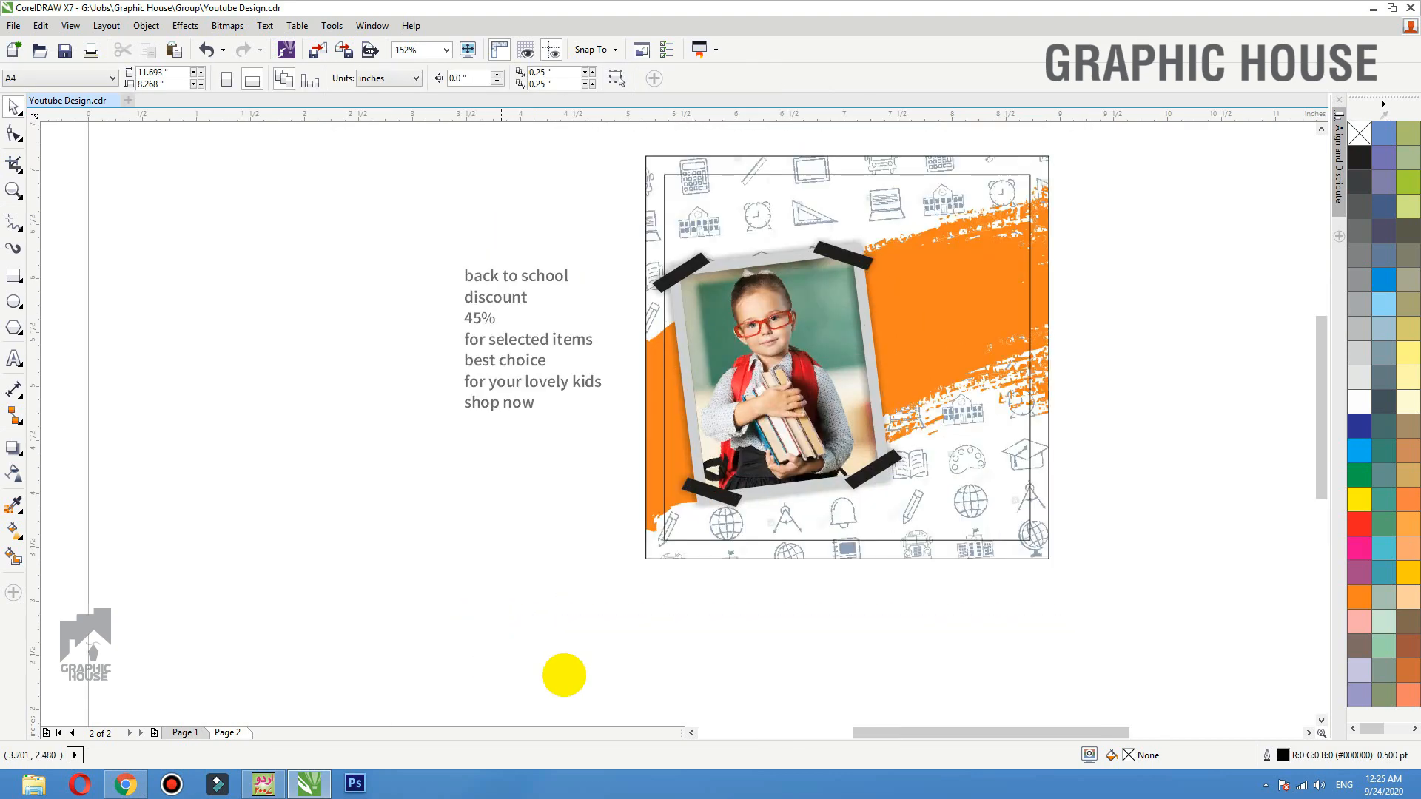
click(502, 277)
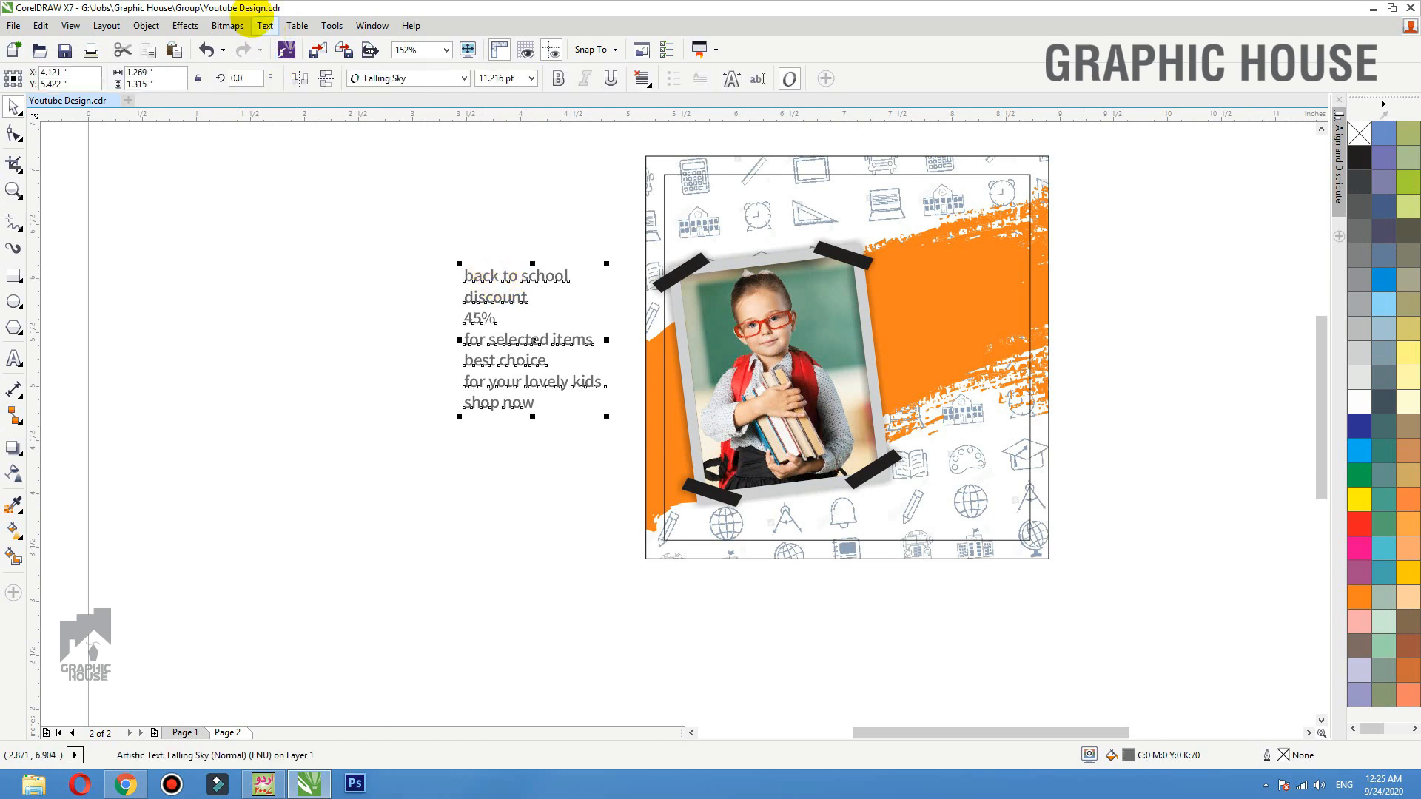
click(265, 25)
click(336, 502)
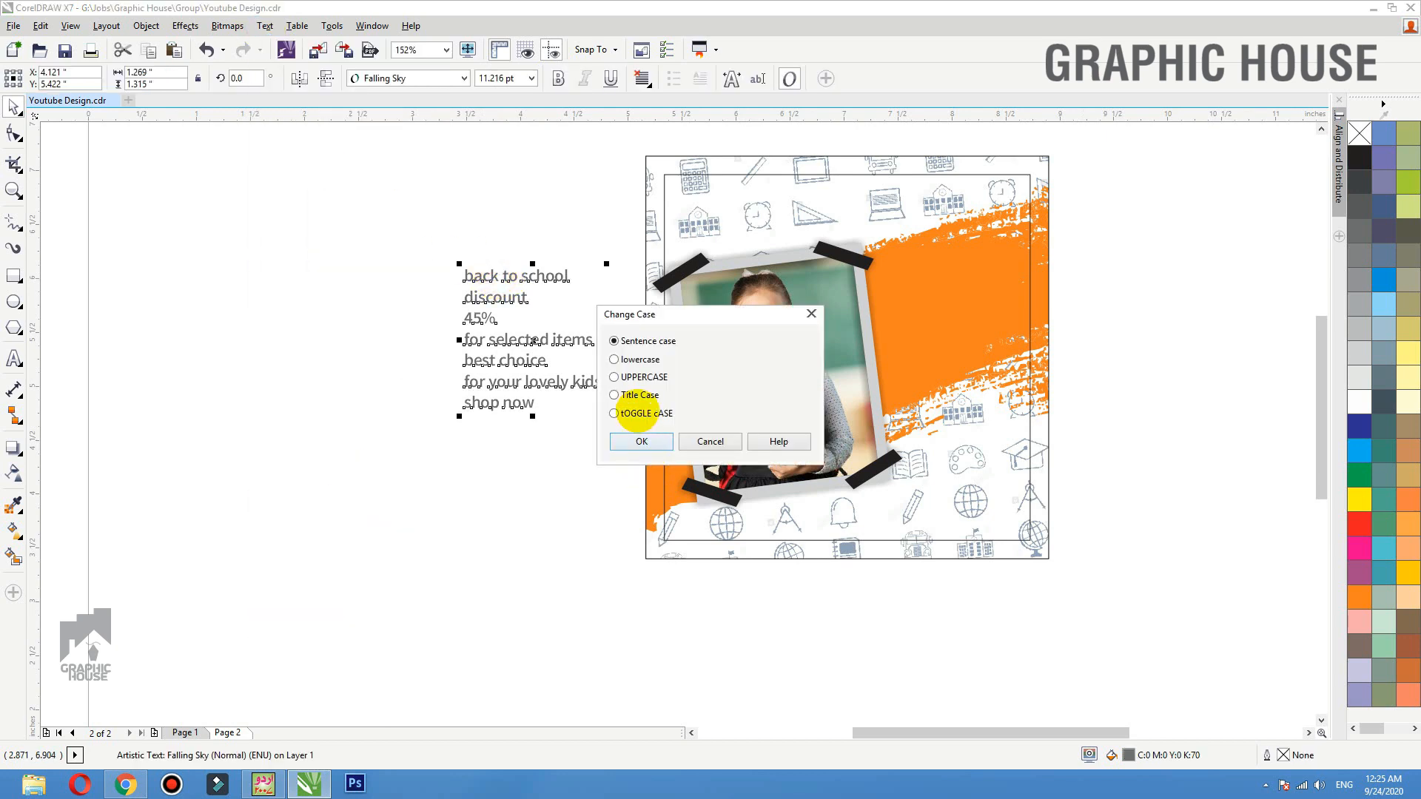
click(635, 395)
click(641, 441)
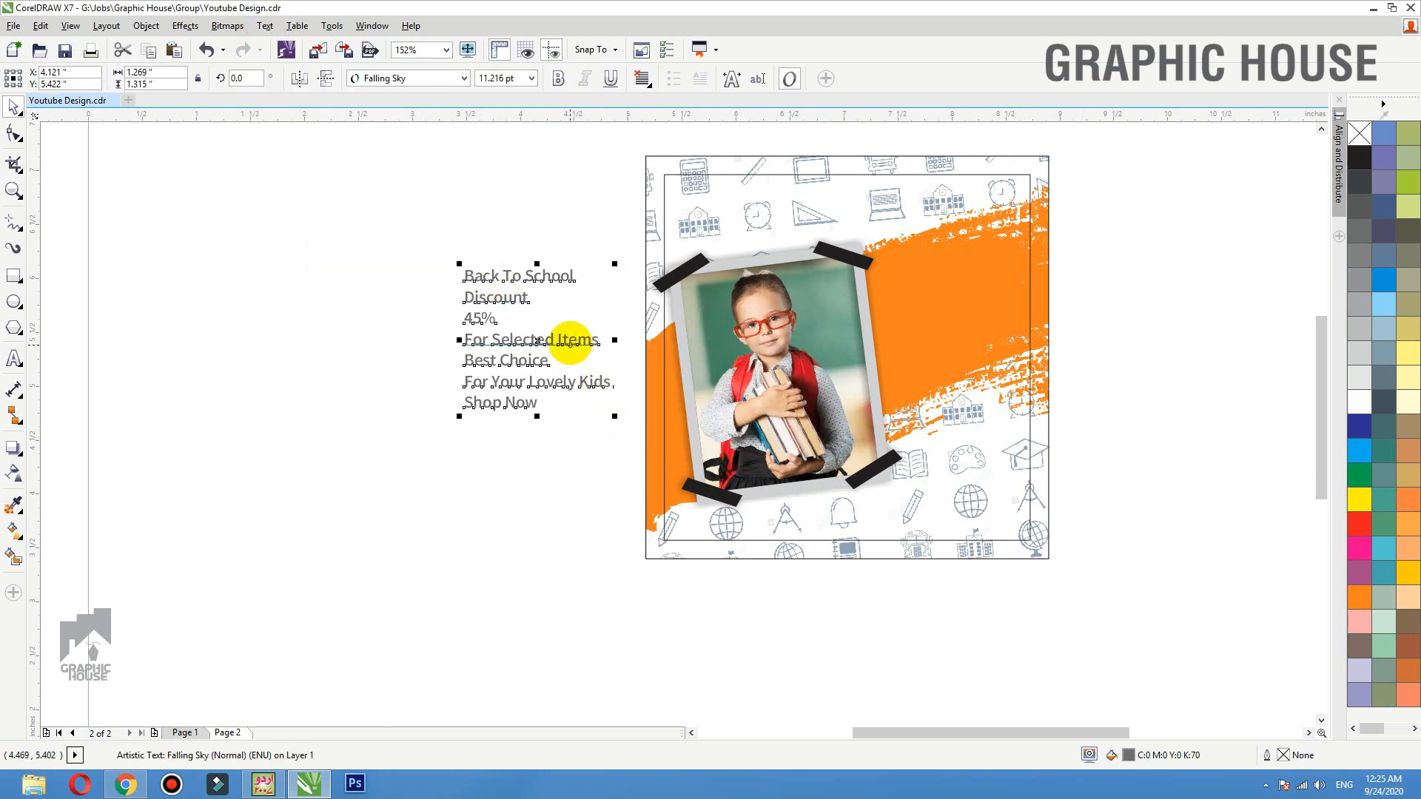
Step: Break the text block into separate lines and place "Back To School" above the photo, enlarged to about 23.6 pt
drag(571, 343, 503, 356)
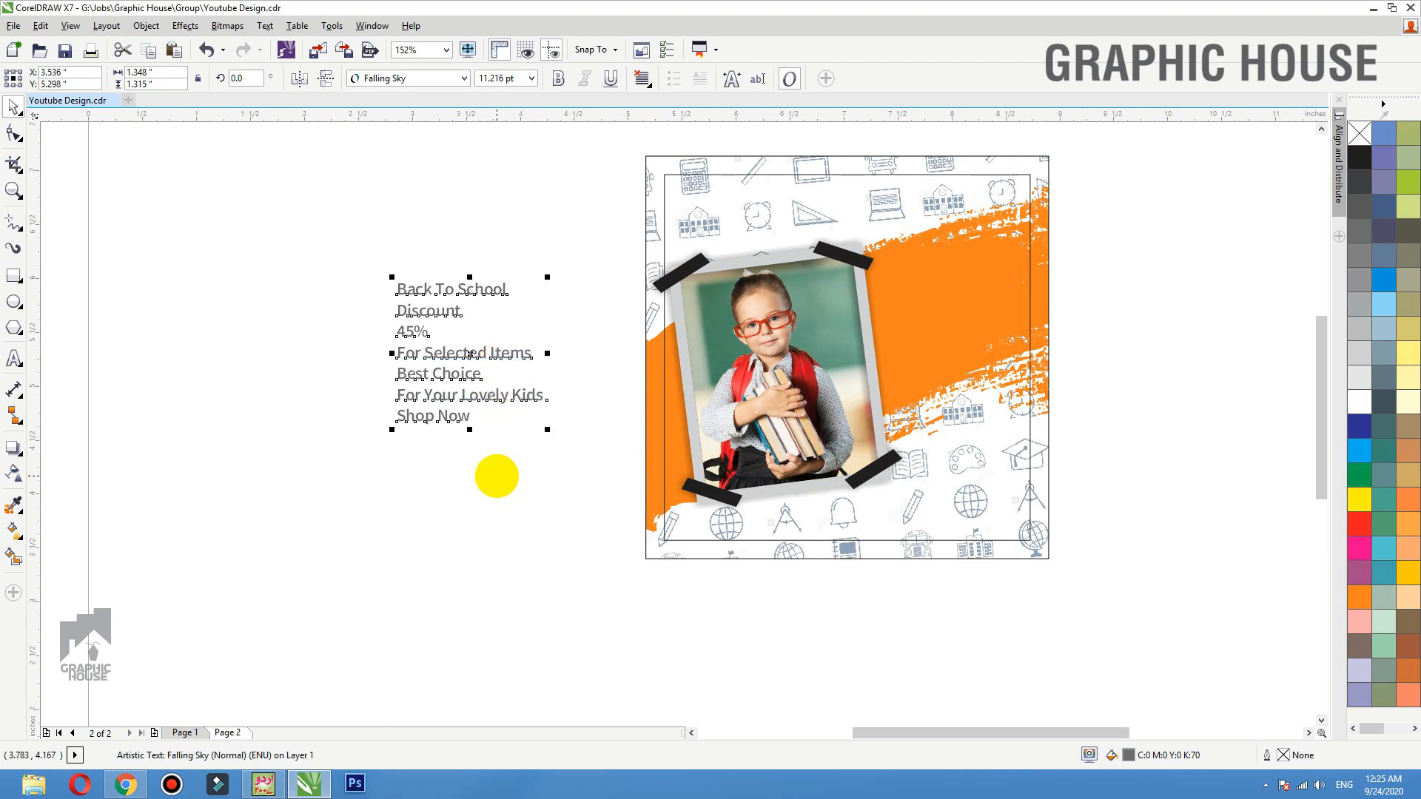
key(ctrl+k)
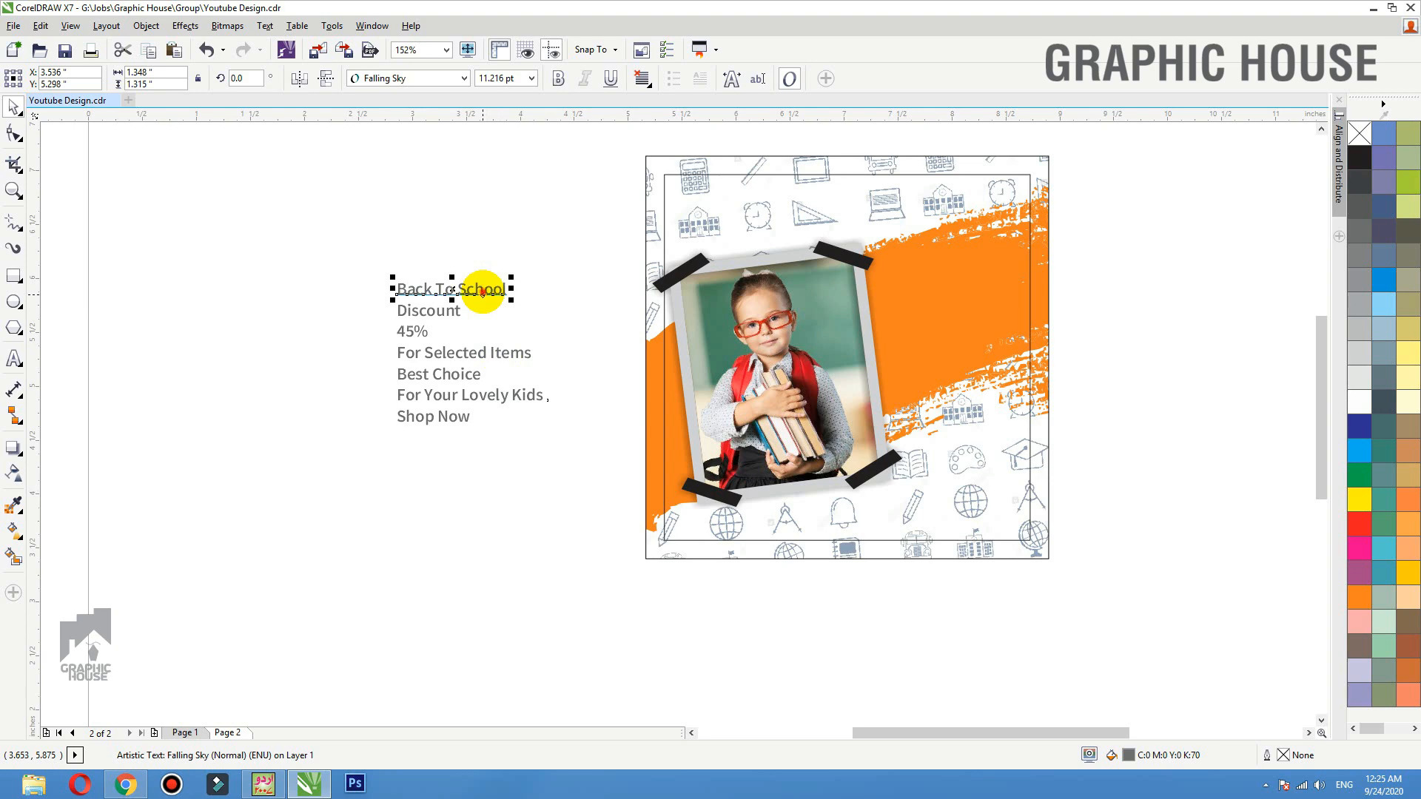
drag(482, 291, 902, 174)
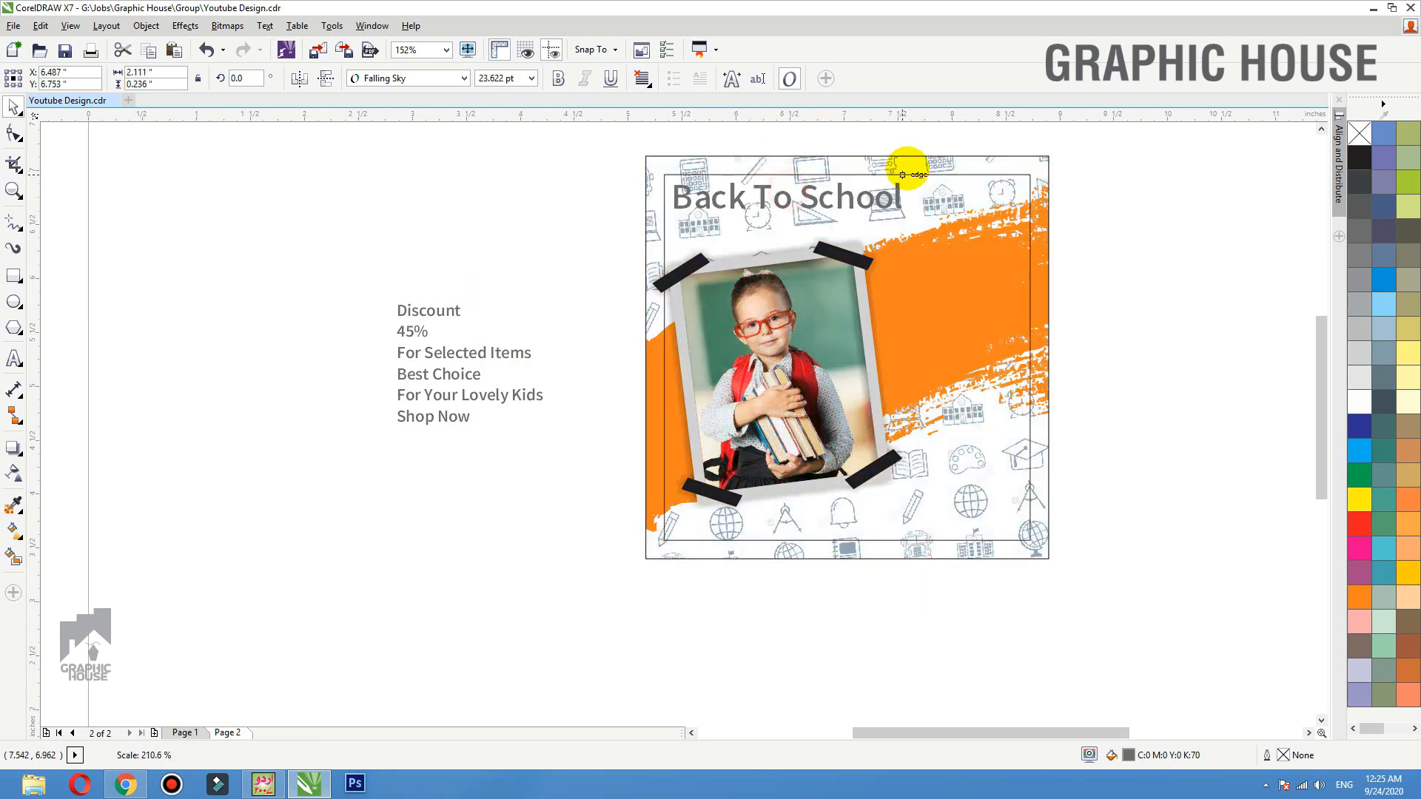
Step: Place "Discount" and "45%" right-aligned on the orange brush stroke, enlarge them to about 23.2 pt and fill them white
drag(334, 238, 503, 348)
drag(406, 326, 990, 278)
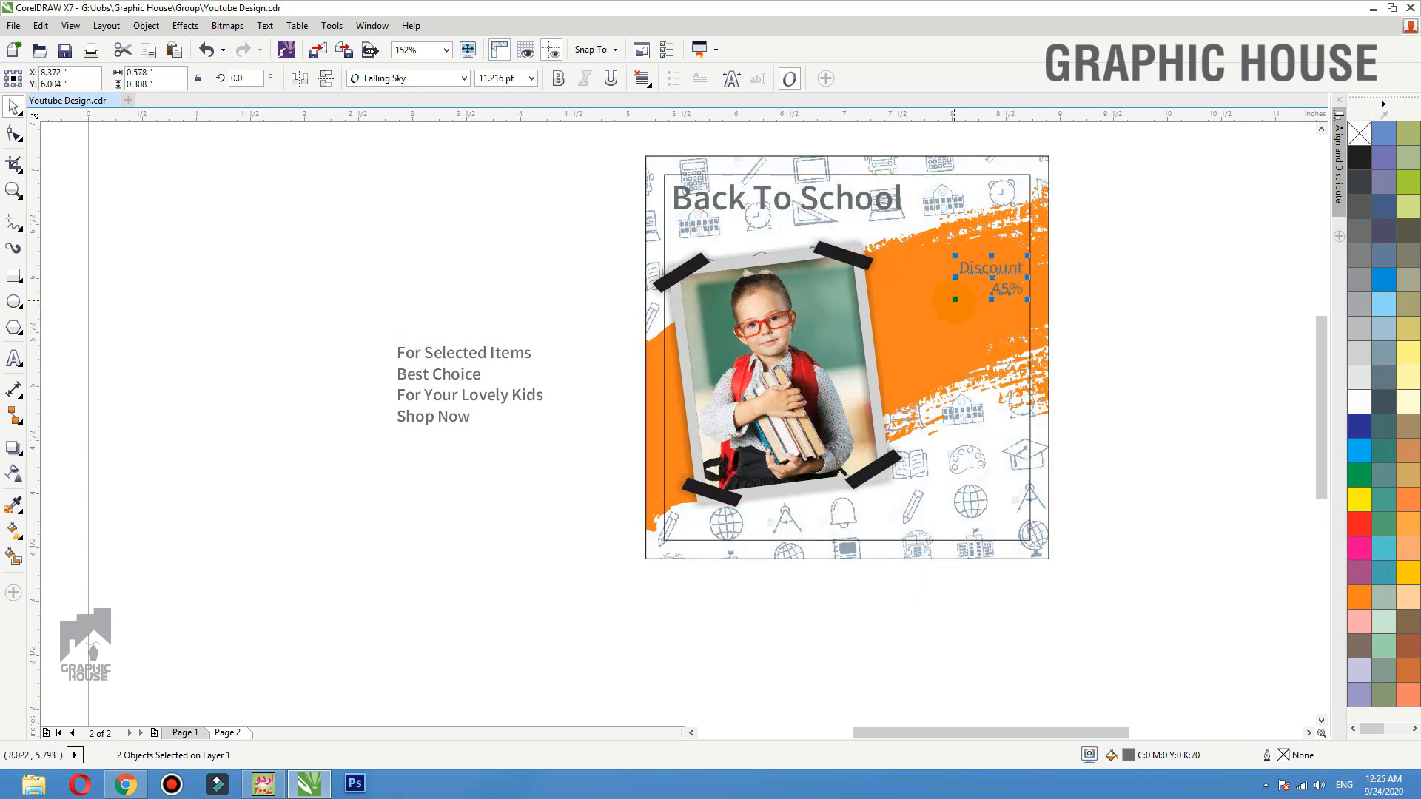
drag(875, 377, 888, 334)
click(1358, 400)
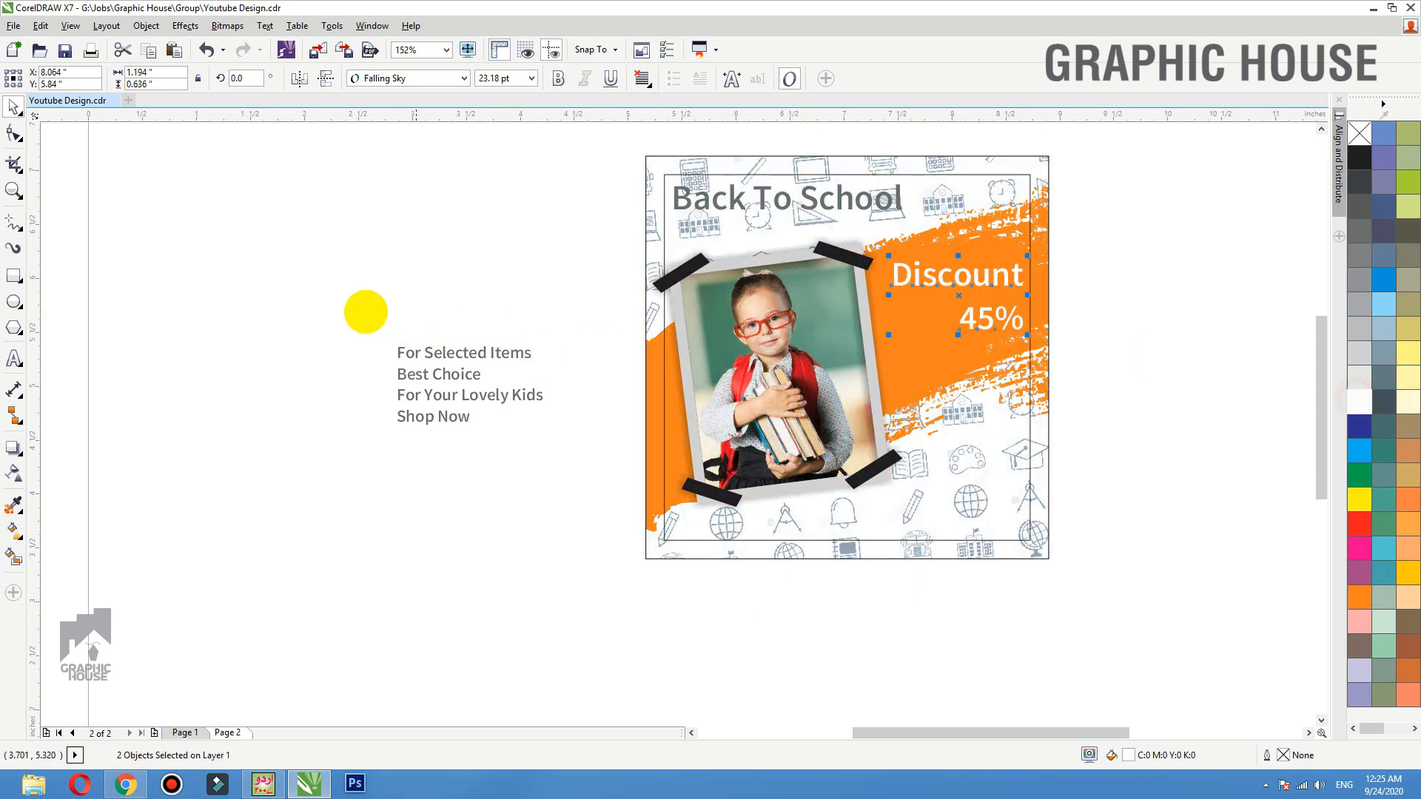
Step: Place the "For Selected Items" line directly below "45%" on the orange brush stroke
drag(353, 307, 577, 411)
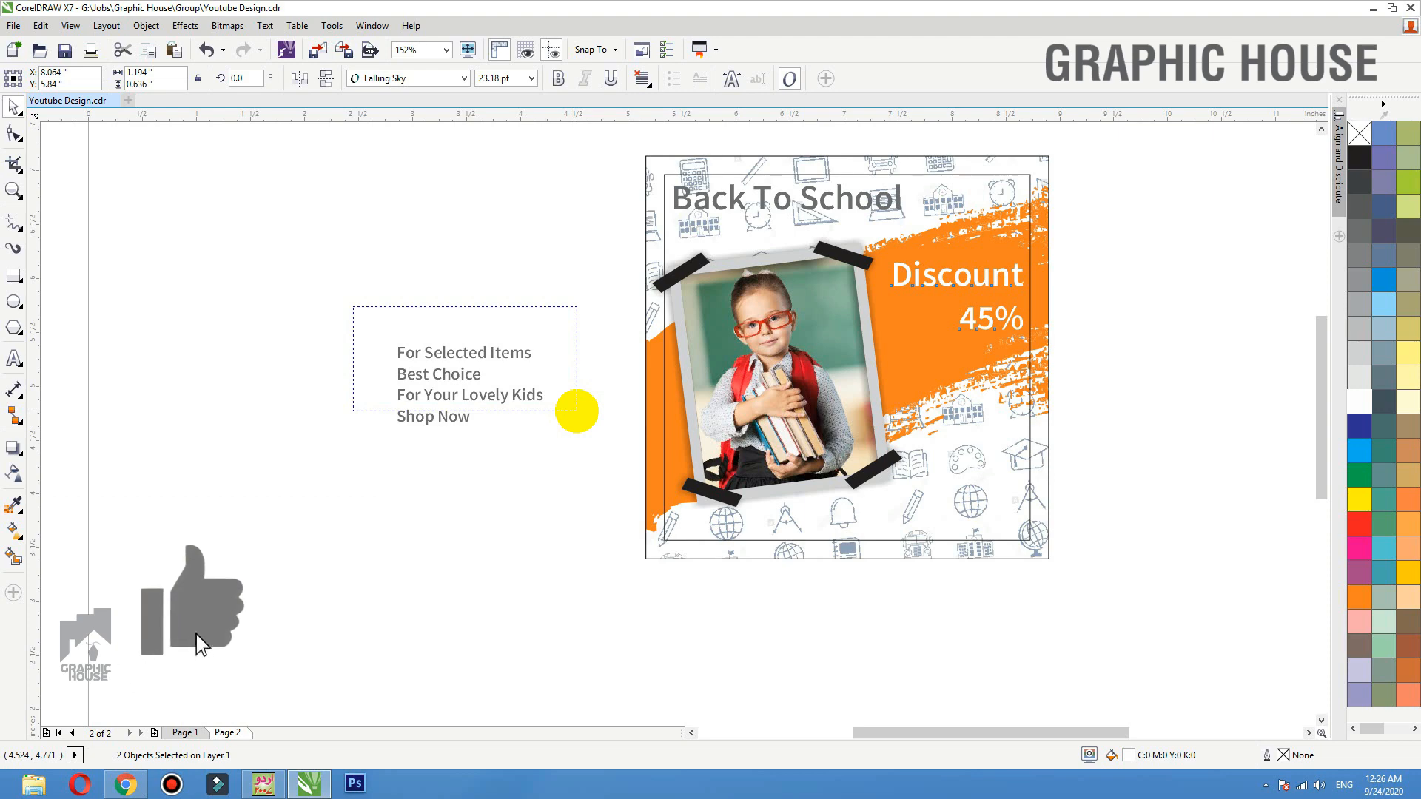
drag(577, 411, 574, 411)
click(523, 354)
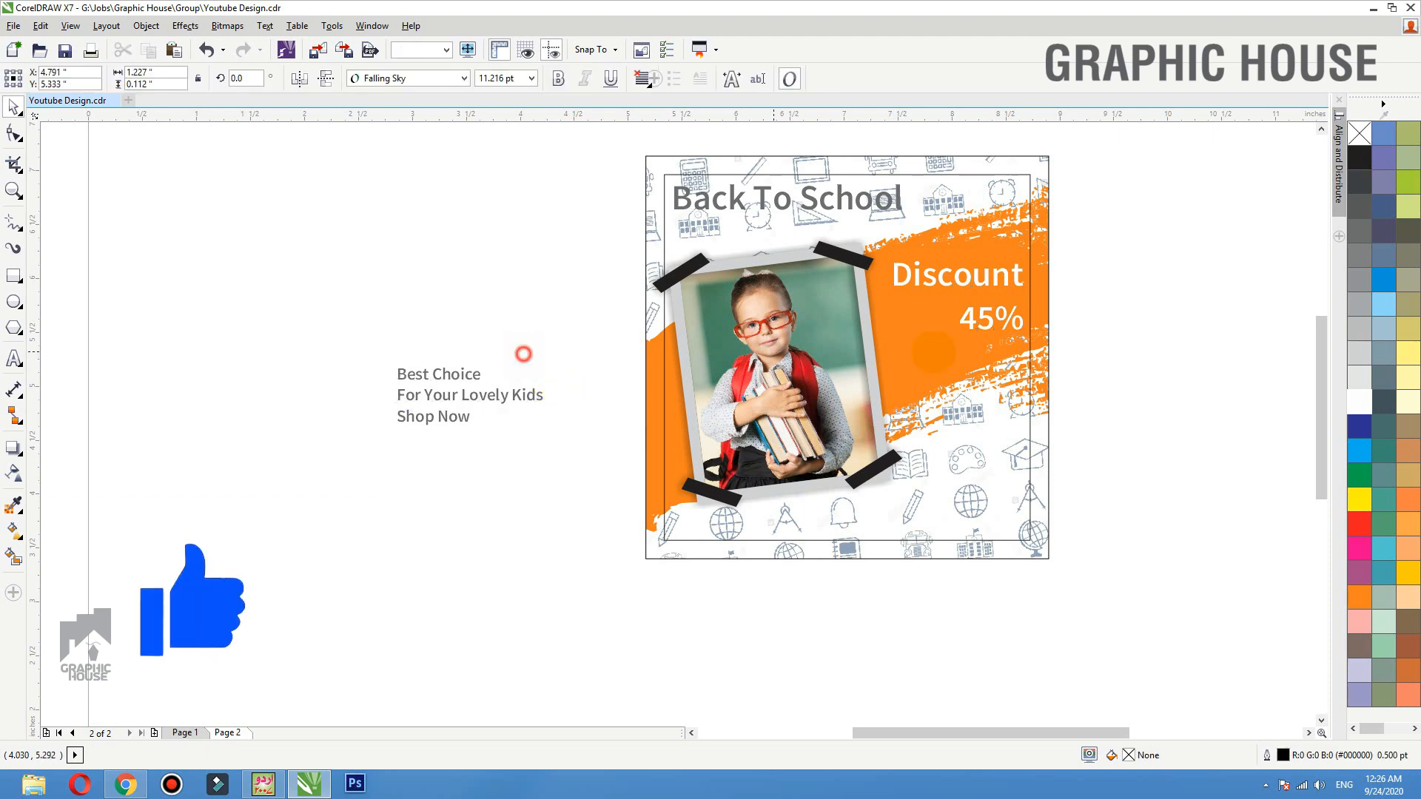
drag(523, 354, 873, 357)
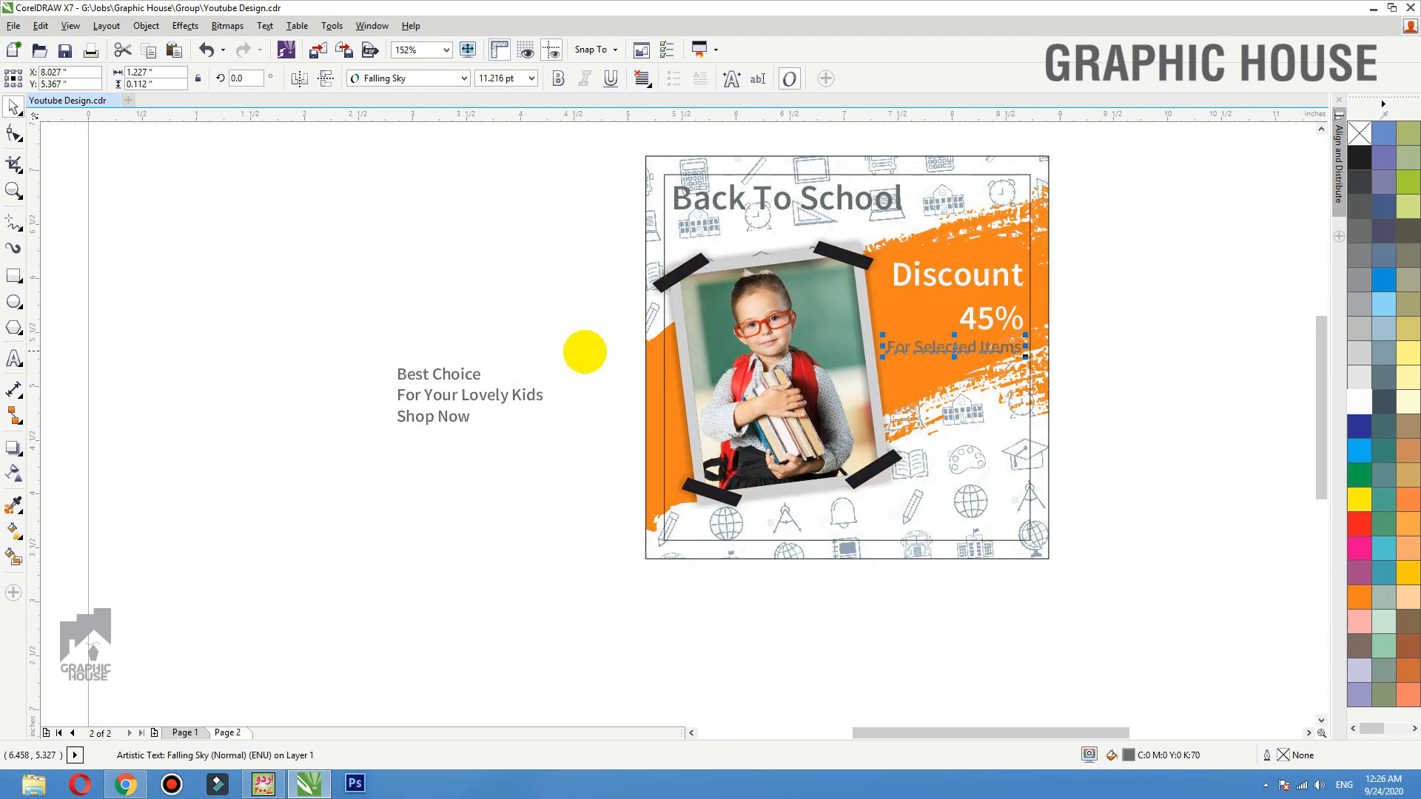
Step: Place "Best Choice", "For Your Lovely Kids" and "Shop Now" right-aligned in the post's lower right area, below the brush stroke
drag(360, 322, 518, 403)
shift+click(504, 399)
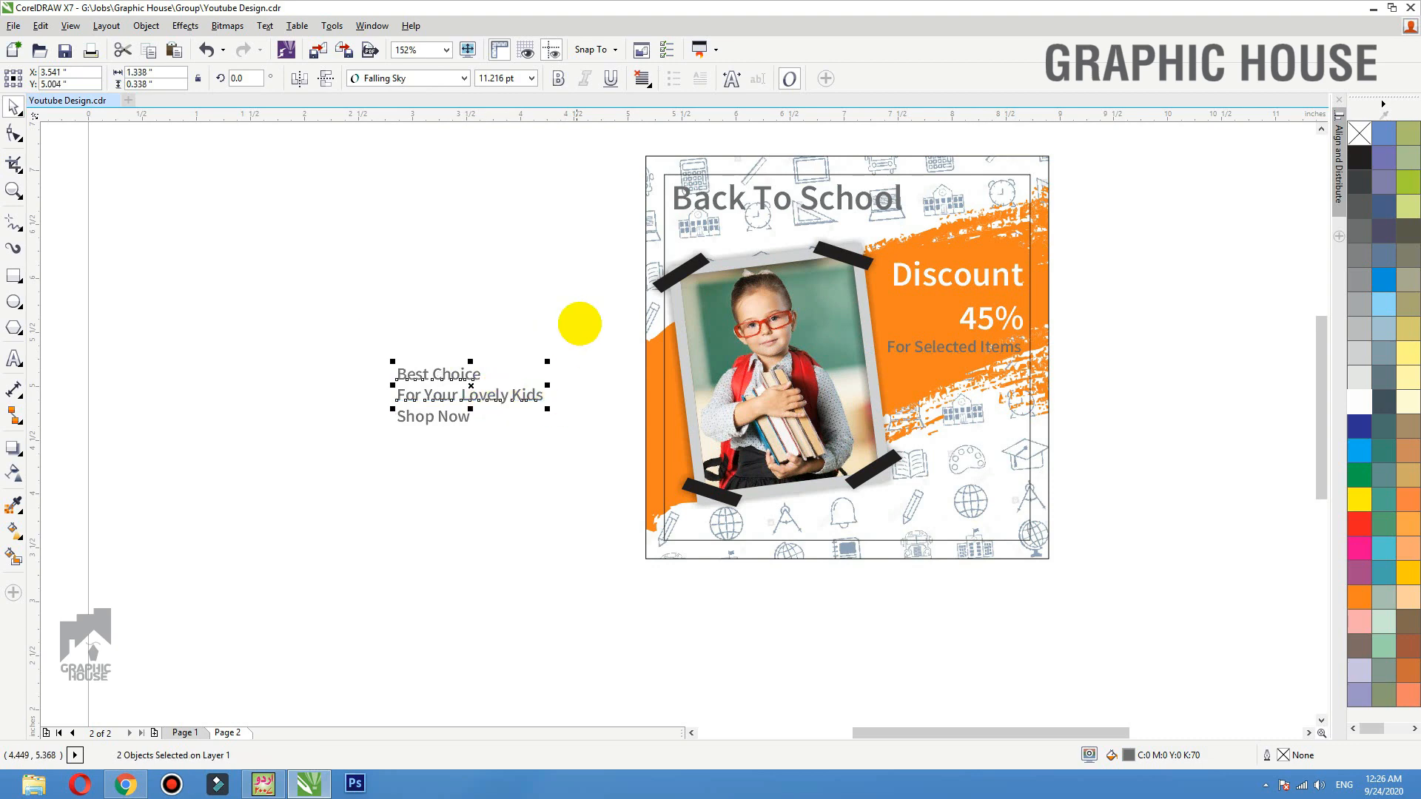
drag(590, 324, 288, 482)
drag(469, 398, 1016, 473)
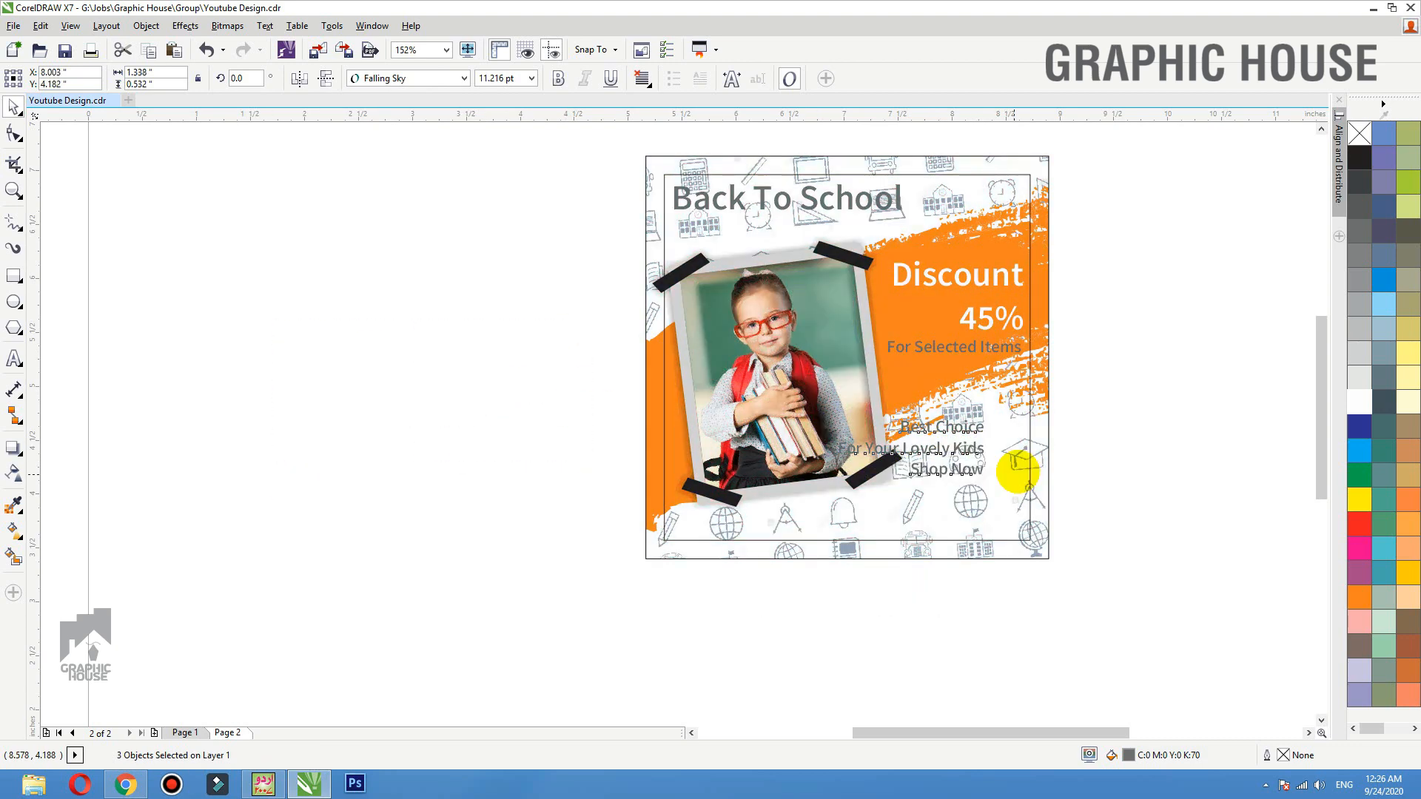
click(1039, 463)
Step: Shift the "Back To School" heading slightly down and right, and sample the icon pattern's colour with the Color Eyedropper
key(shift+F2)
click(1032, 242)
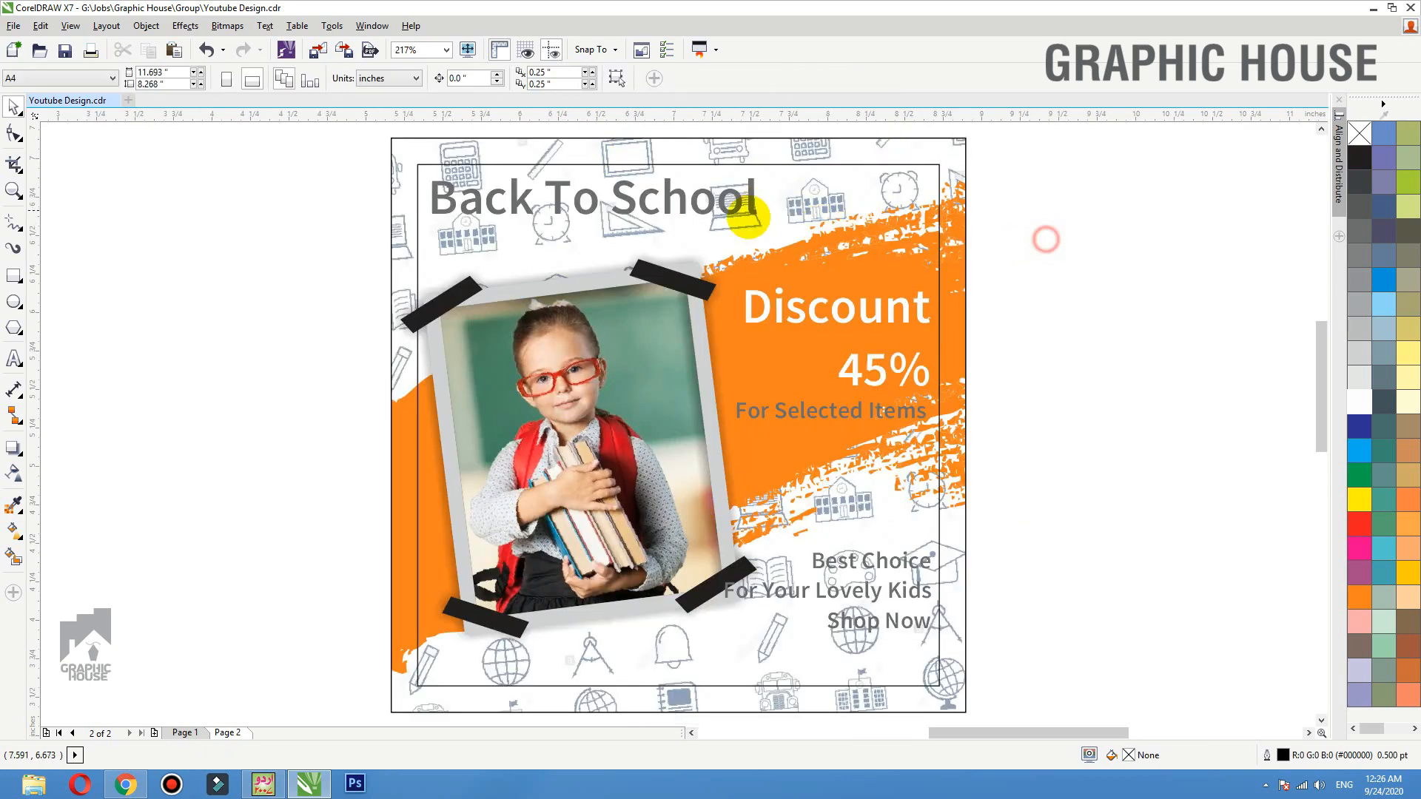
drag(703, 206, 707, 225)
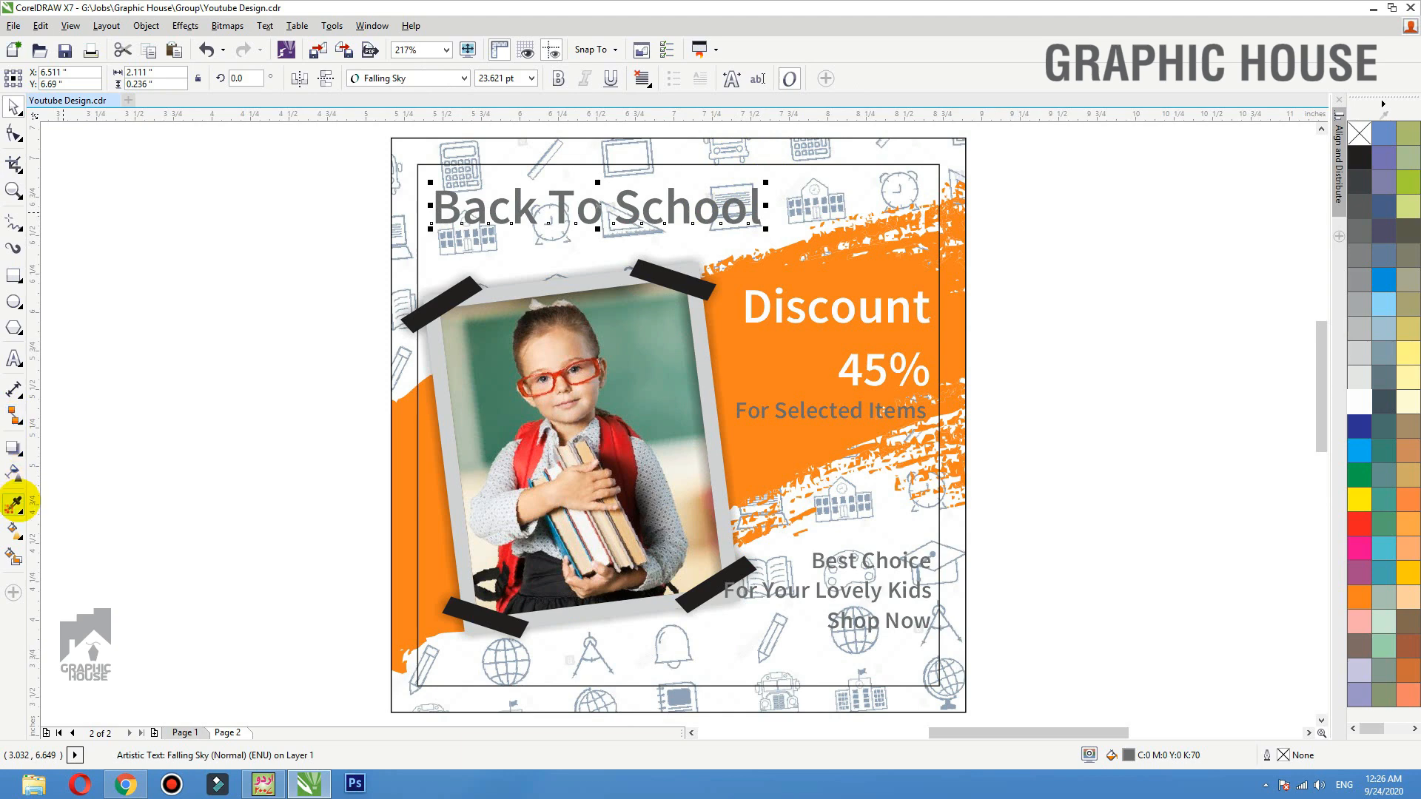
click(14, 505)
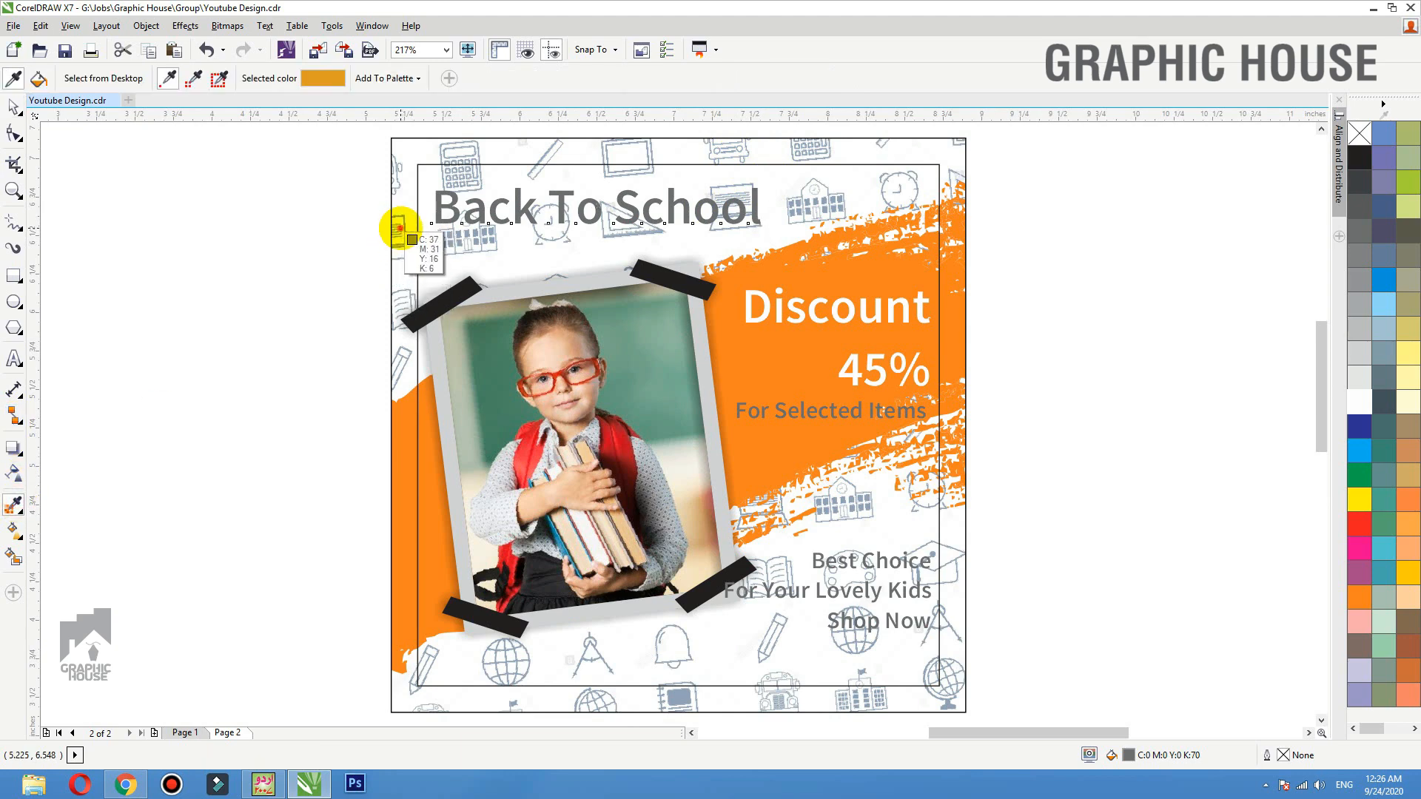